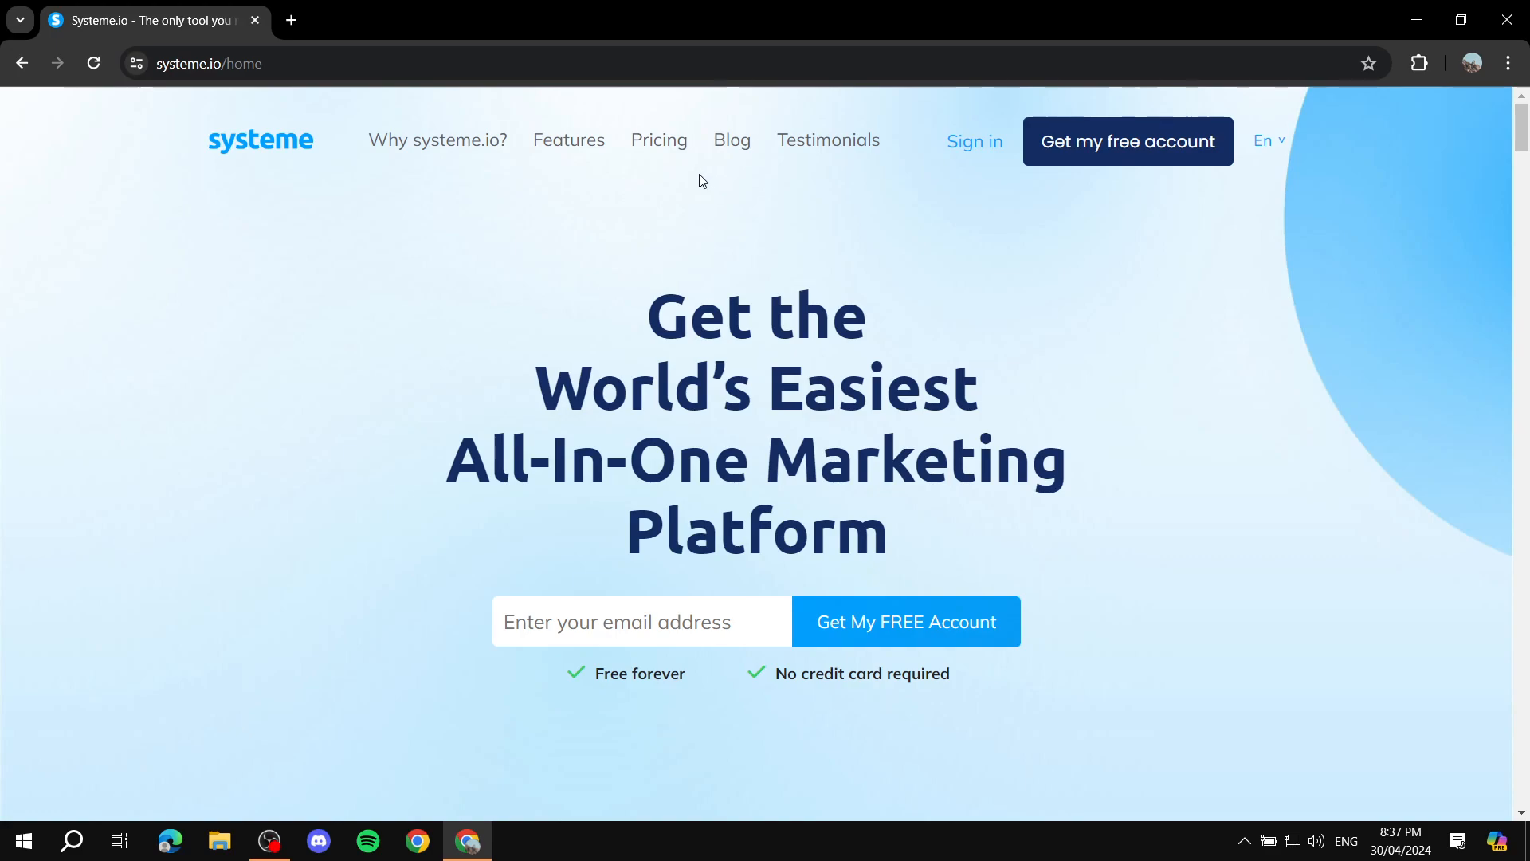
Open the systeme.io pricing page and compare the features and limits of the Free, Startup, Webinar and Unlimited plans
click(652, 143)
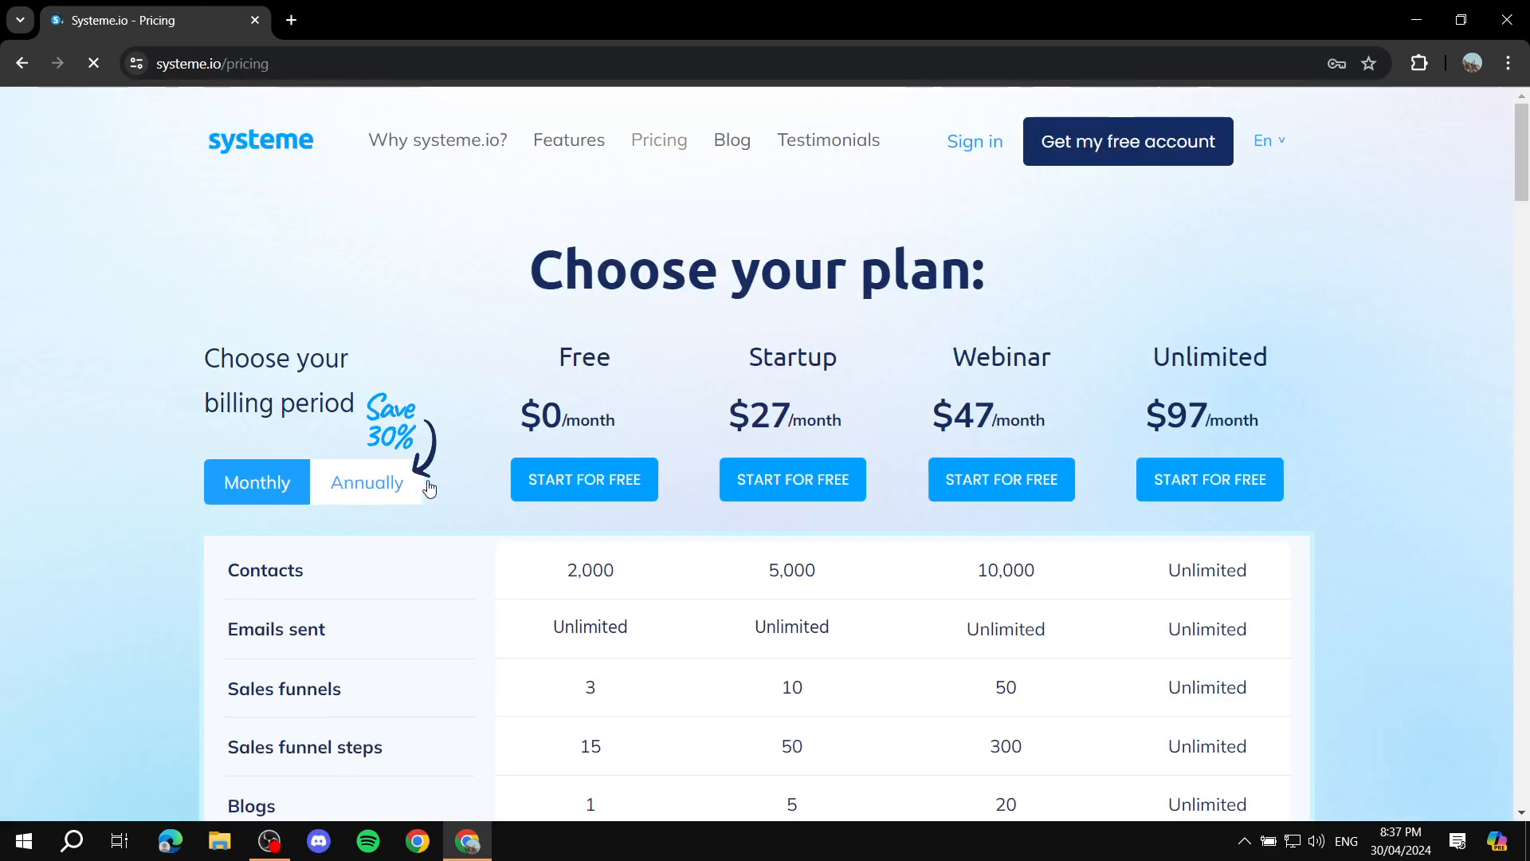
scroll(318, 470, down, 3)
scroll(325, 495, down, 2)
scroll(478, 454, up, 2)
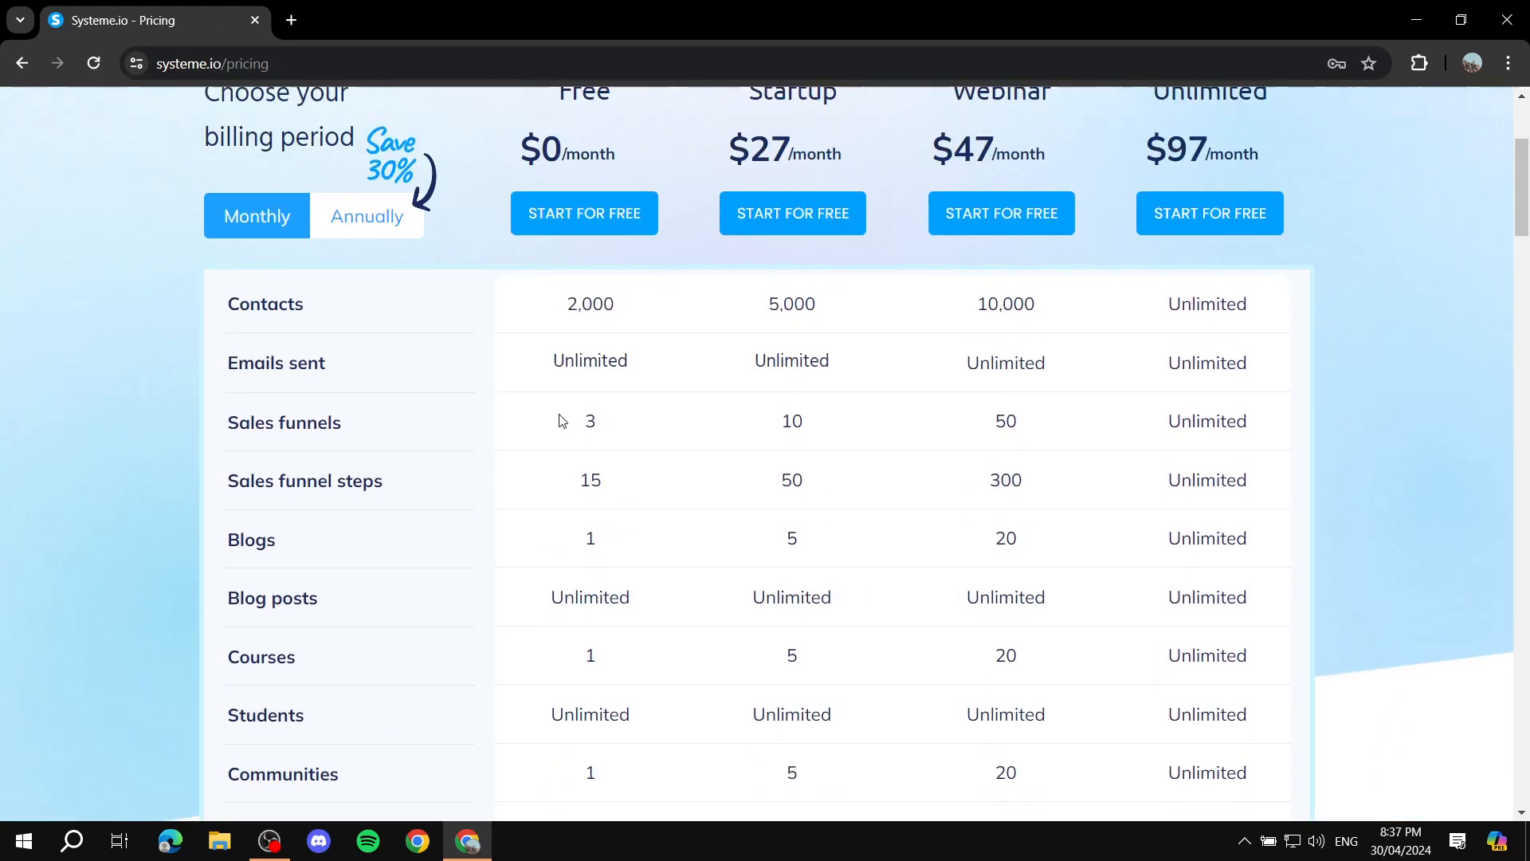
scroll(564, 418, up, 3)
drag(539, 374, 1236, 366)
click(1322, 366)
scroll(1355, 398, down, 4)
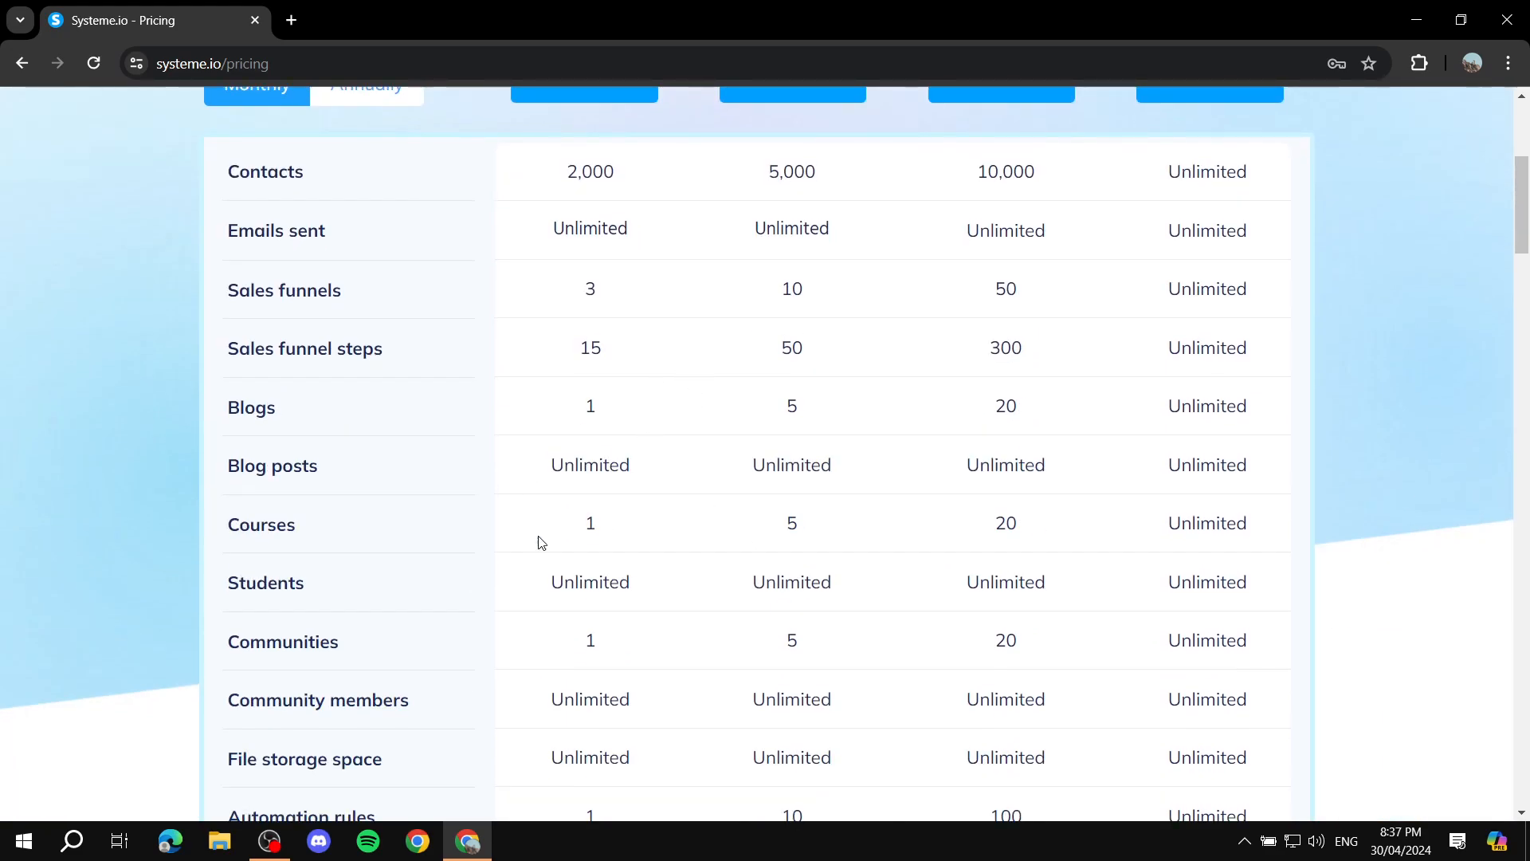
drag(537, 529, 629, 523)
click(629, 522)
scroll(555, 527, up, 1)
scroll(555, 527, up, 3)
scroll(806, 236, down, 6)
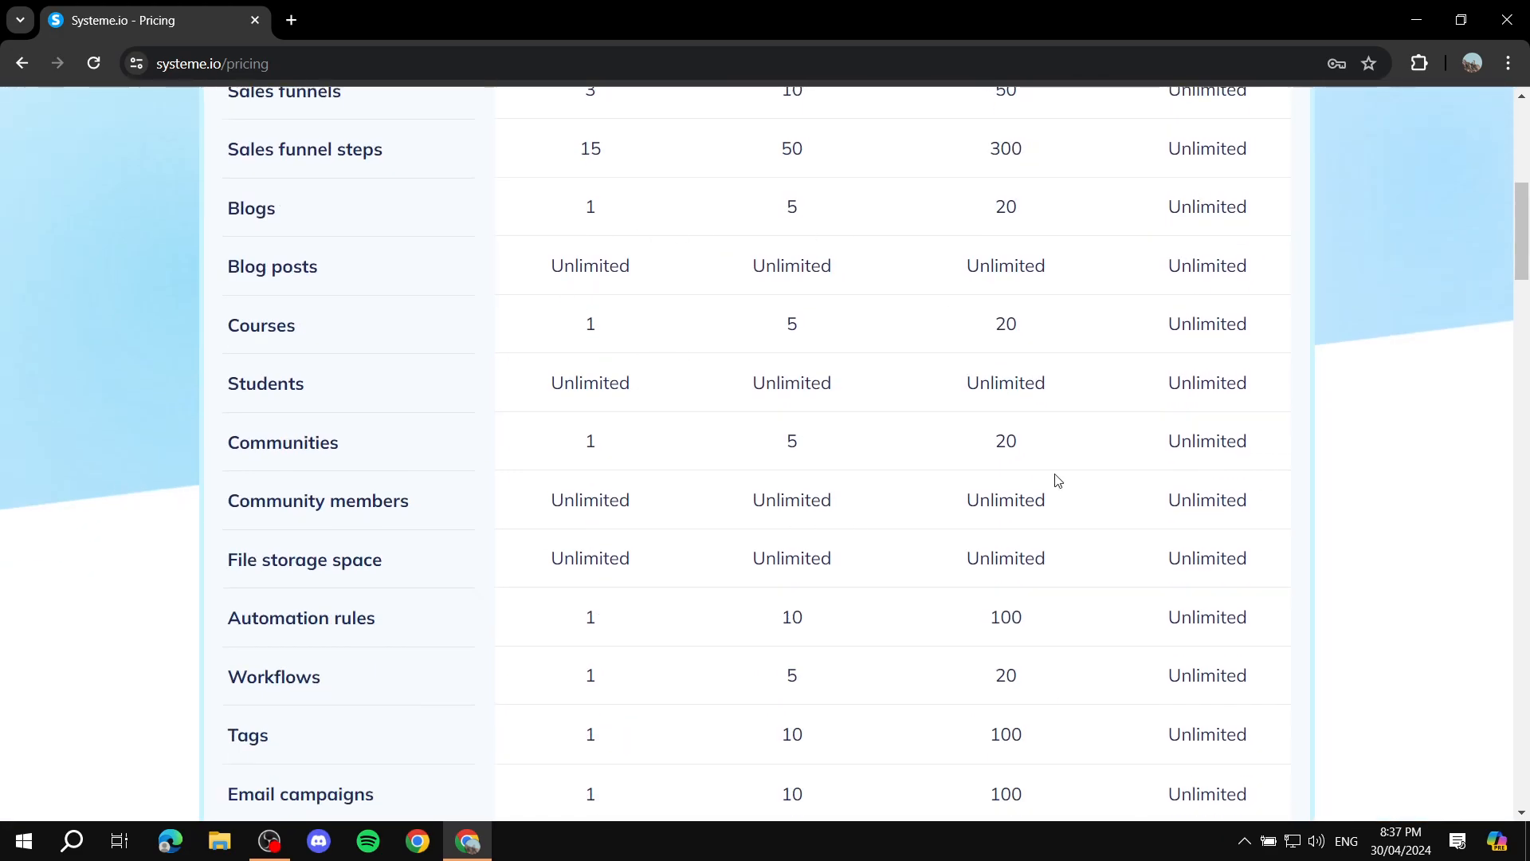
scroll(903, 474, down, 4)
scroll(903, 473, up, 10)
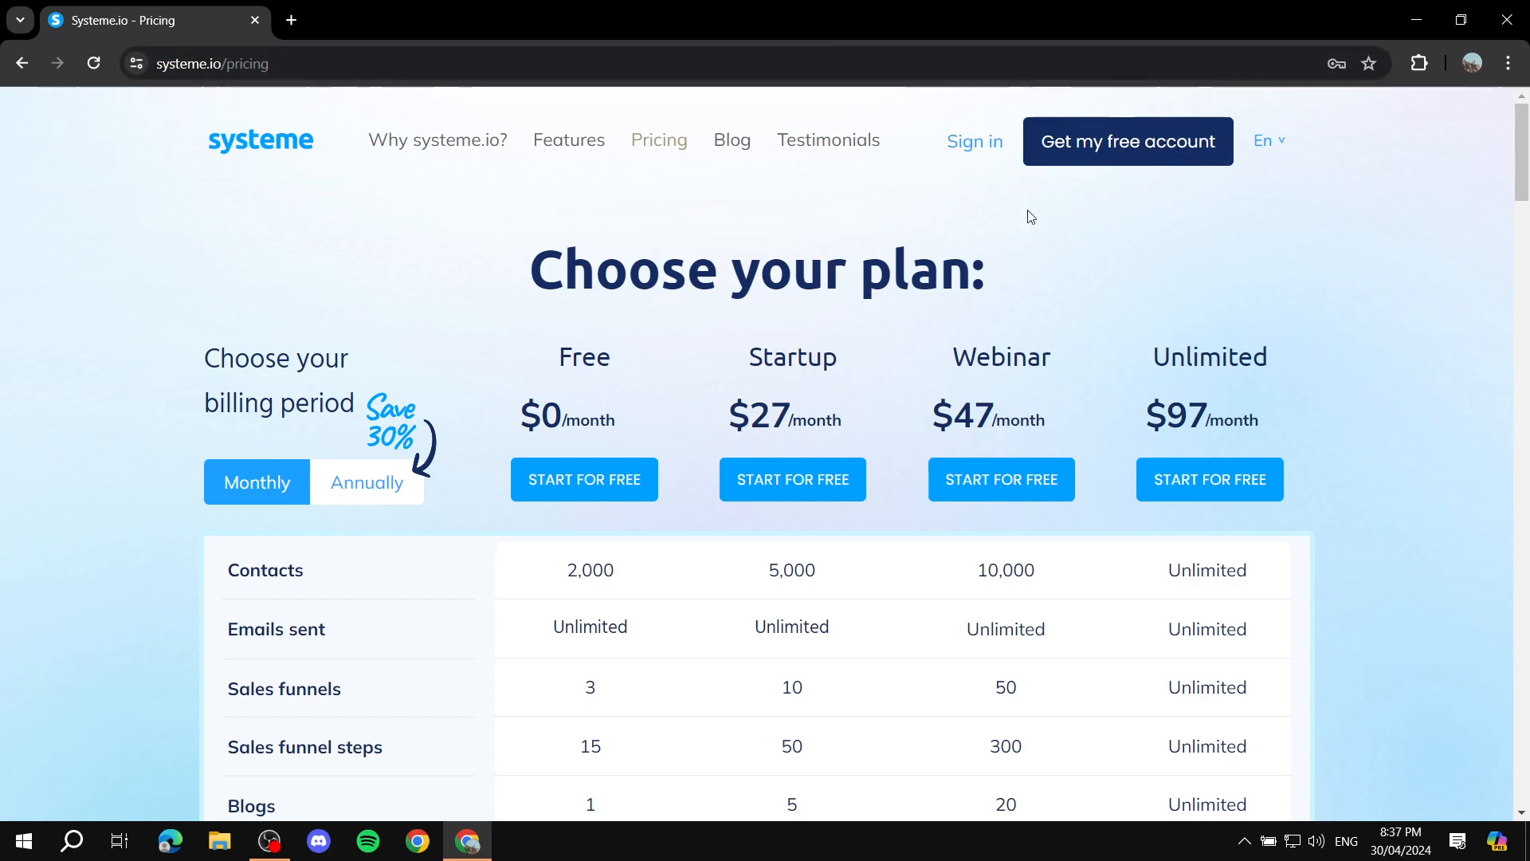
Sign in to the account and open the payment gateways section of its settings
click(969, 155)
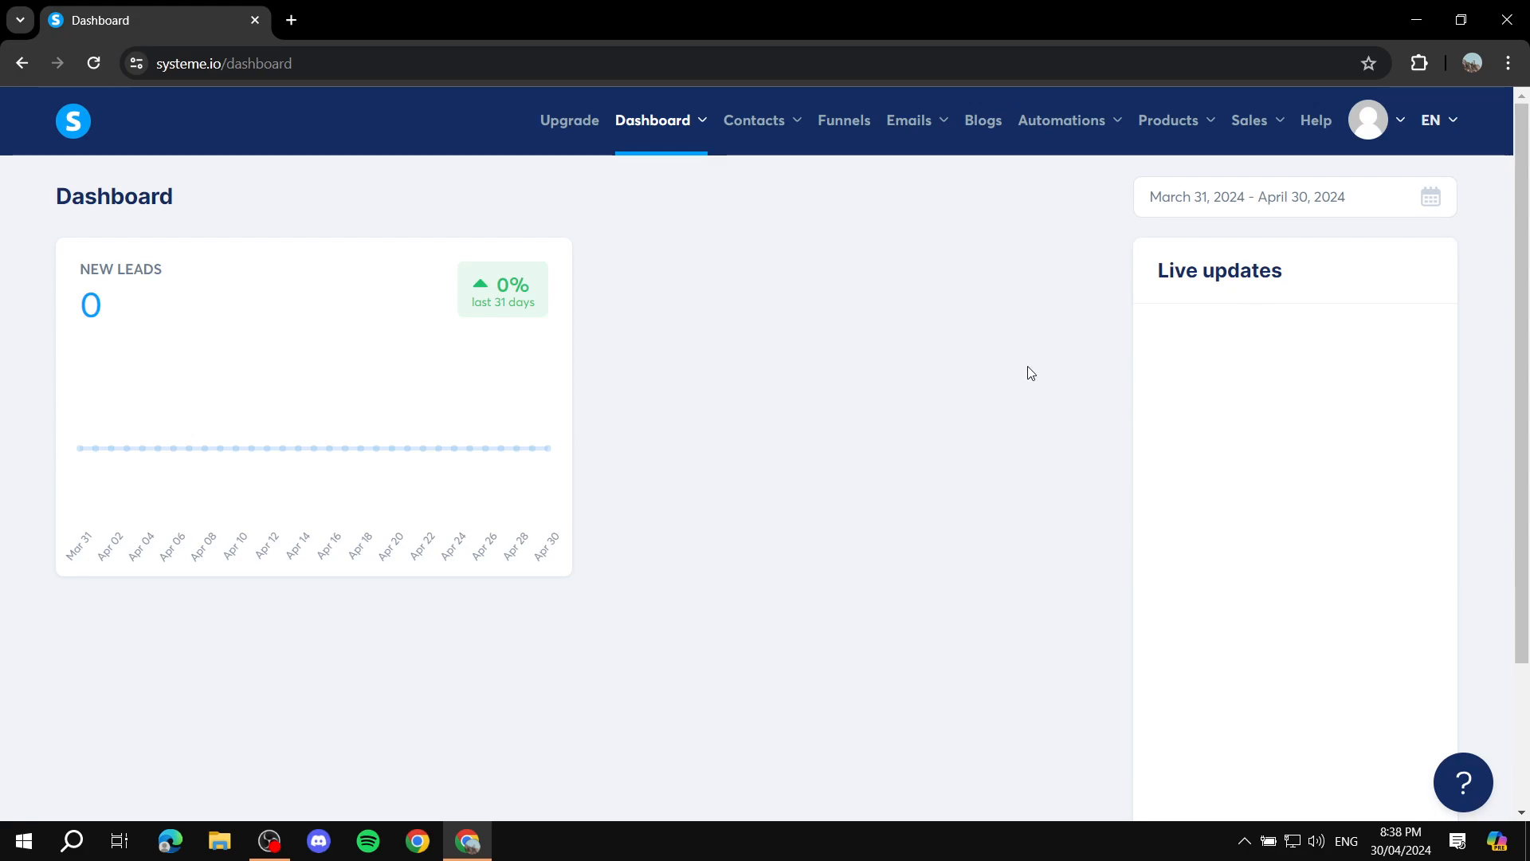
click(1395, 129)
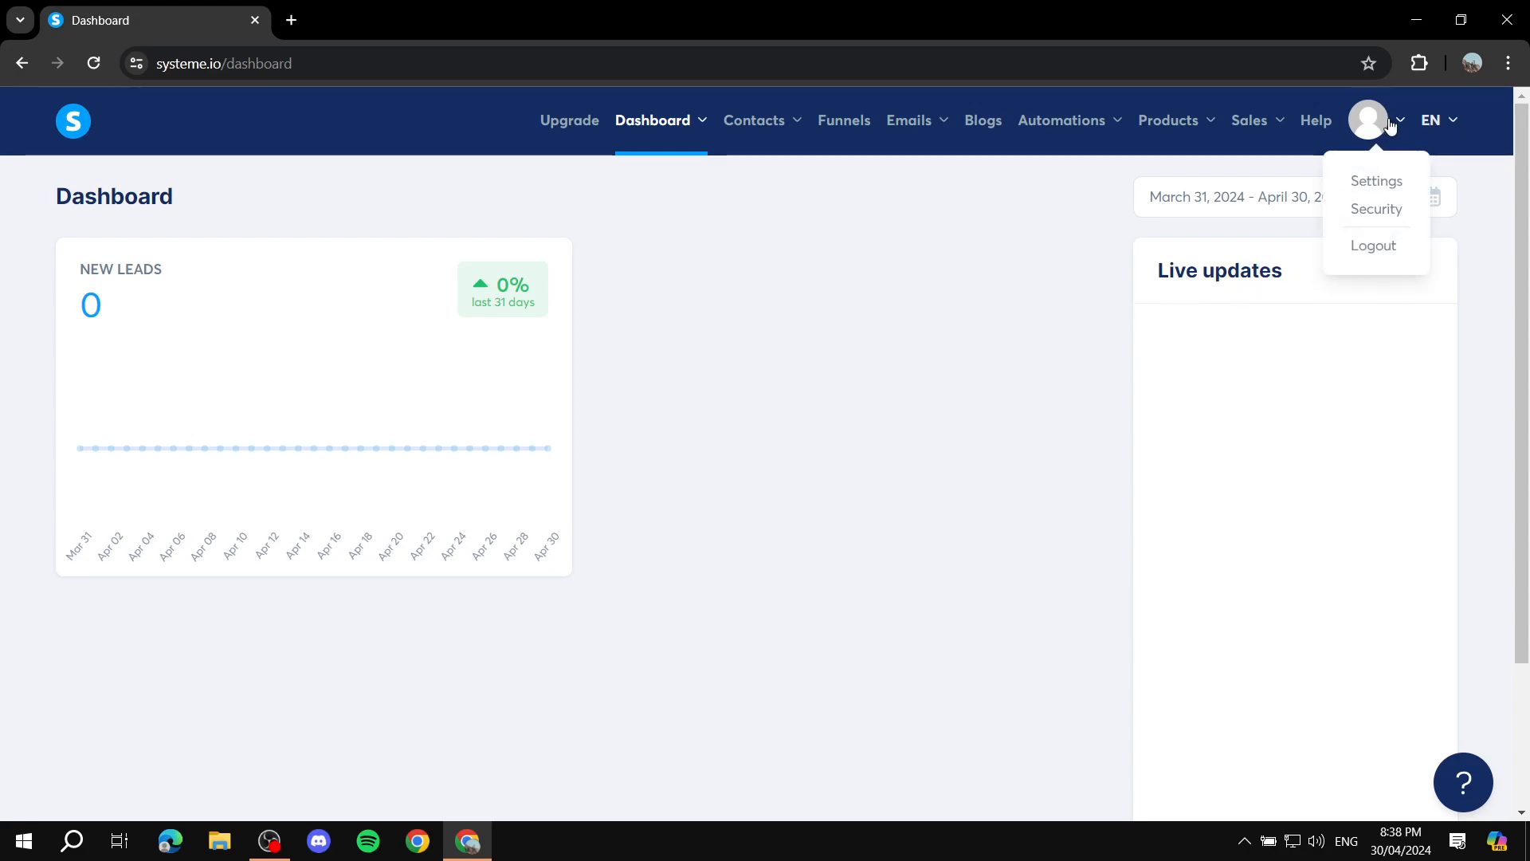
click(1388, 179)
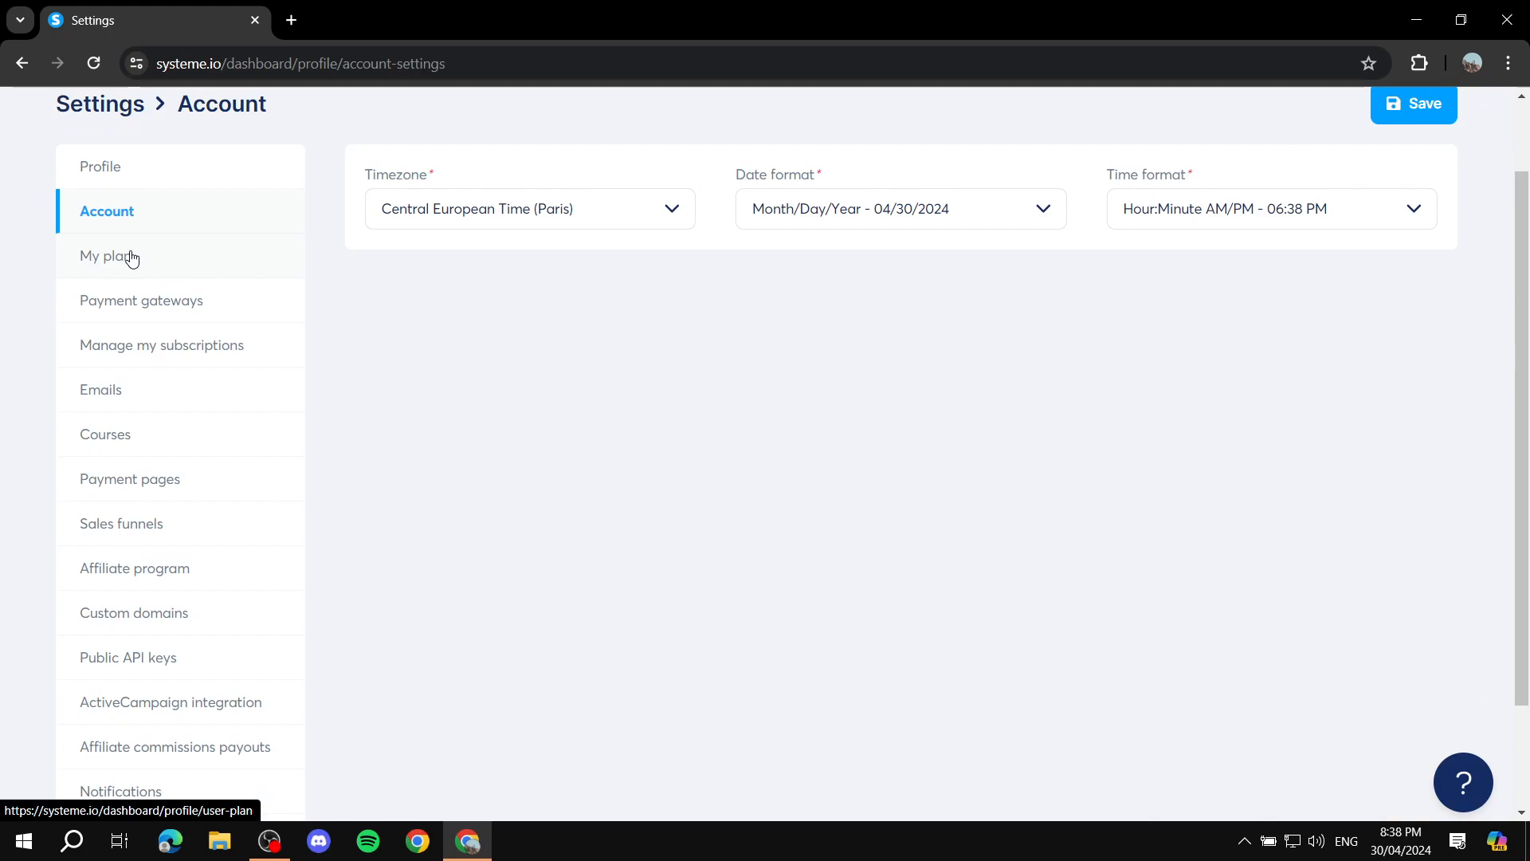
click(141, 313)
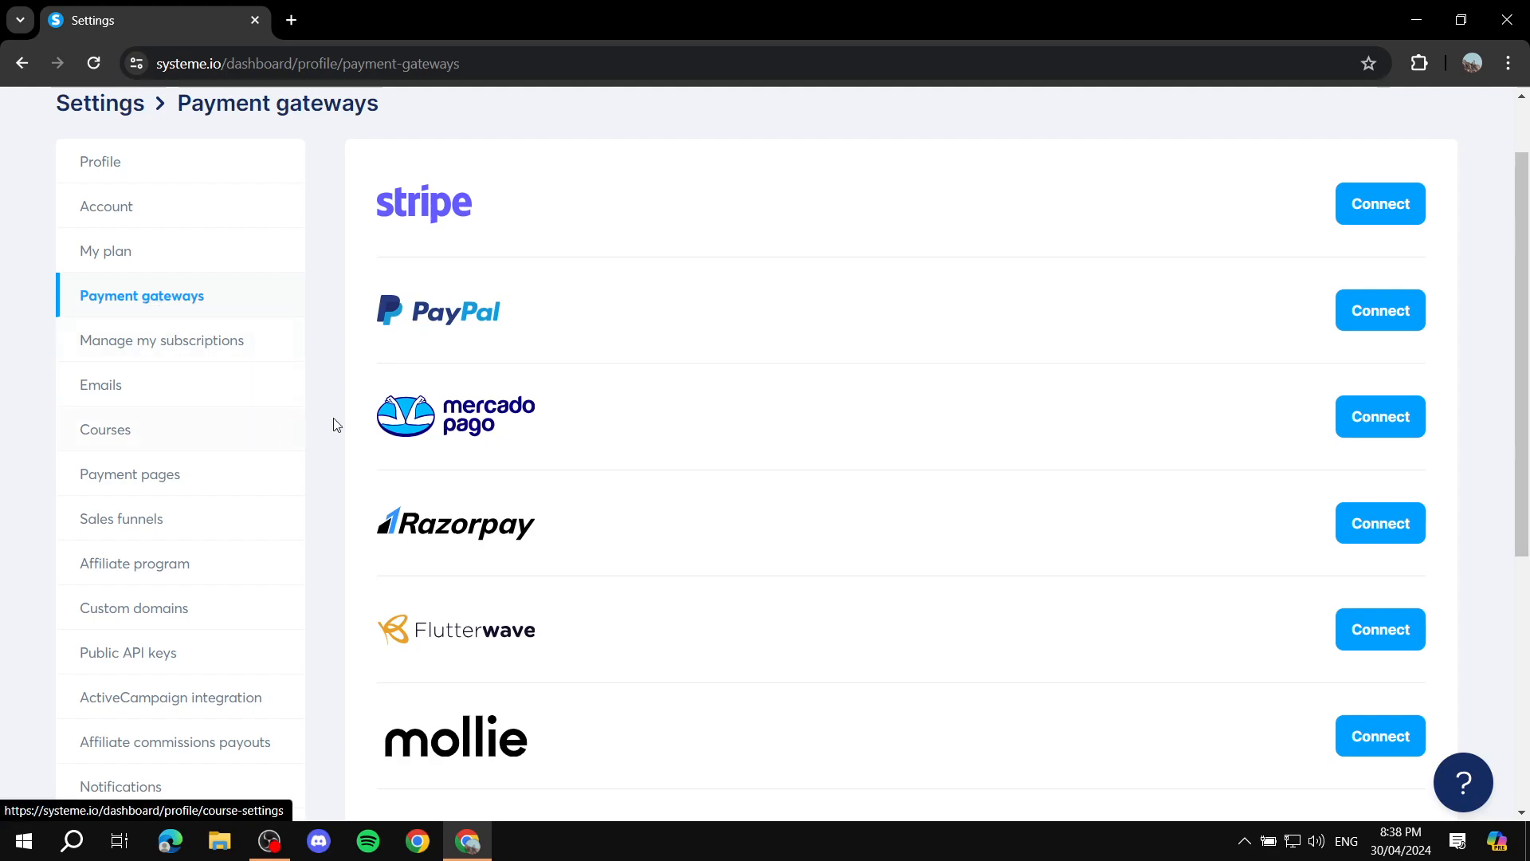
Look through the payment gateways that can be connected to the account
scroll(561, 420, down, 5)
scroll(629, 485, up, 7)
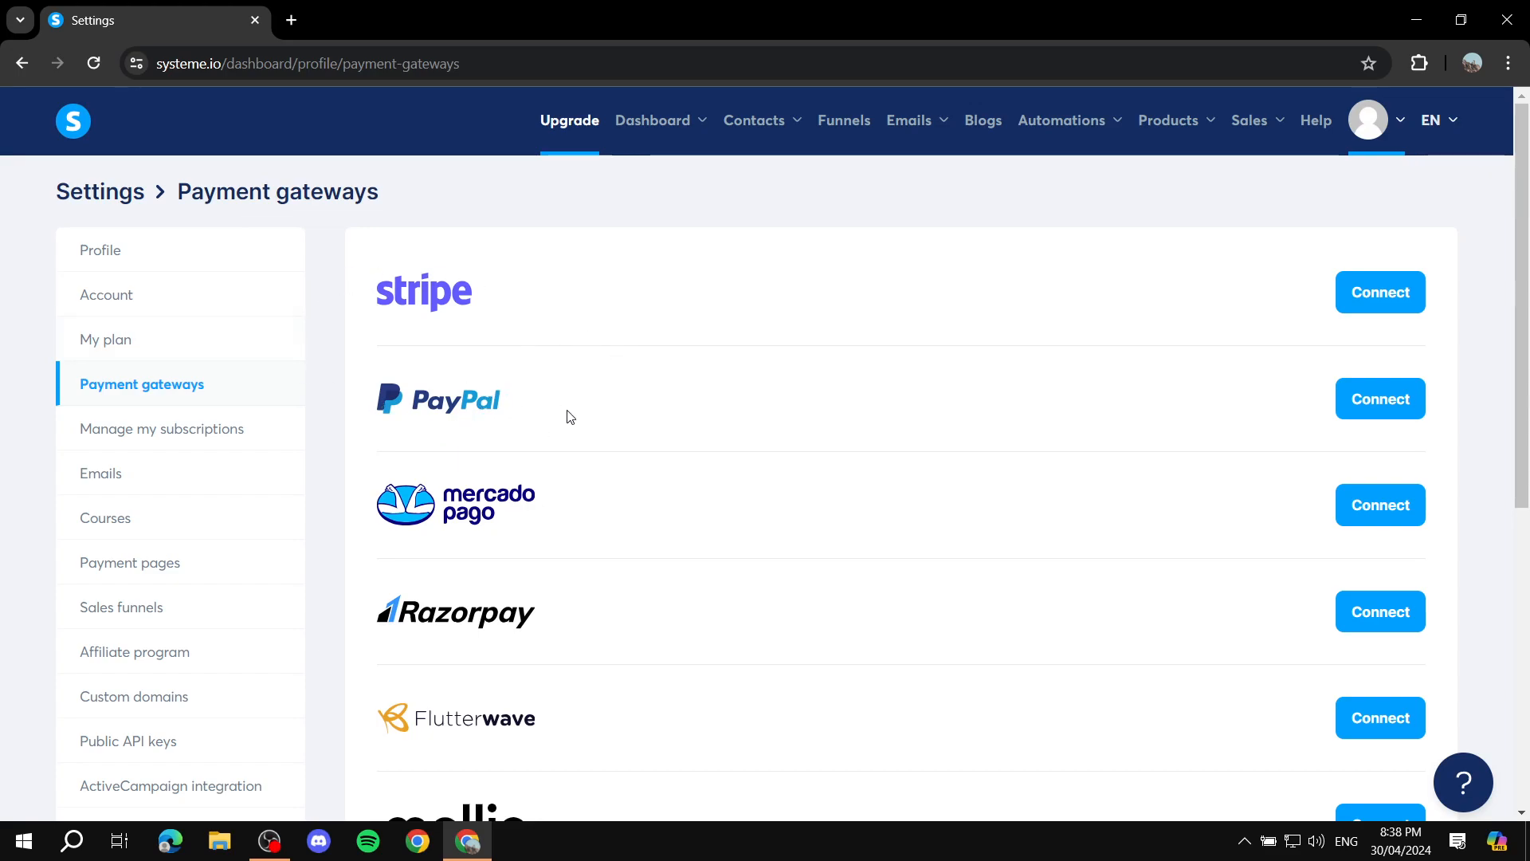
scroll(734, 441, down, 2)
scroll(932, 334, down, 5)
scroll(943, 211, up, 7)
scroll(789, 477, down, 1)
scroll(788, 476, up, 1)
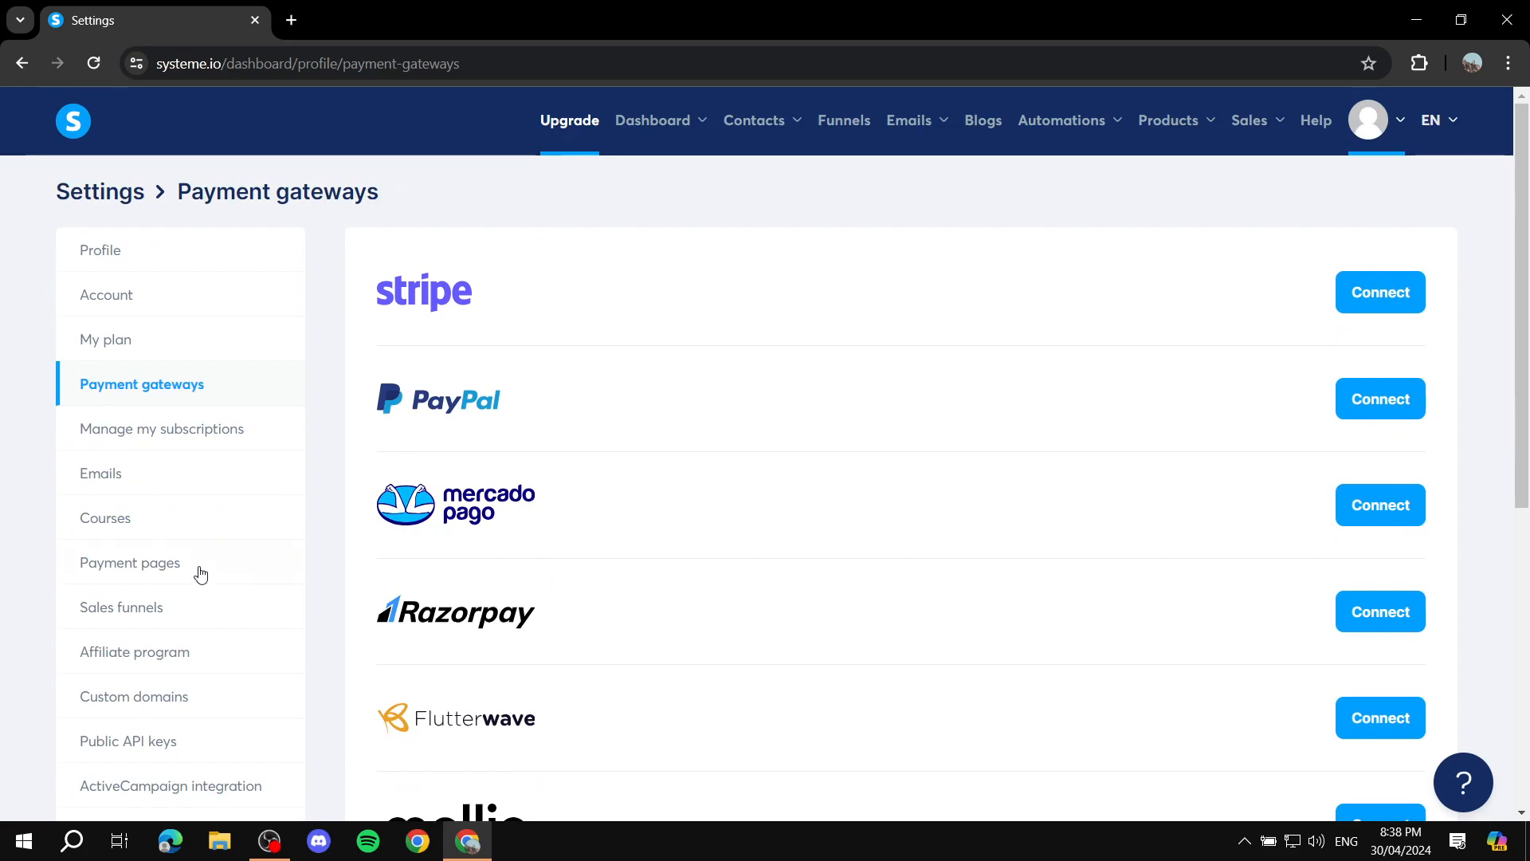
Check the custom domains in the account settings and view the plan upgrade page
scroll(178, 590, down, 1)
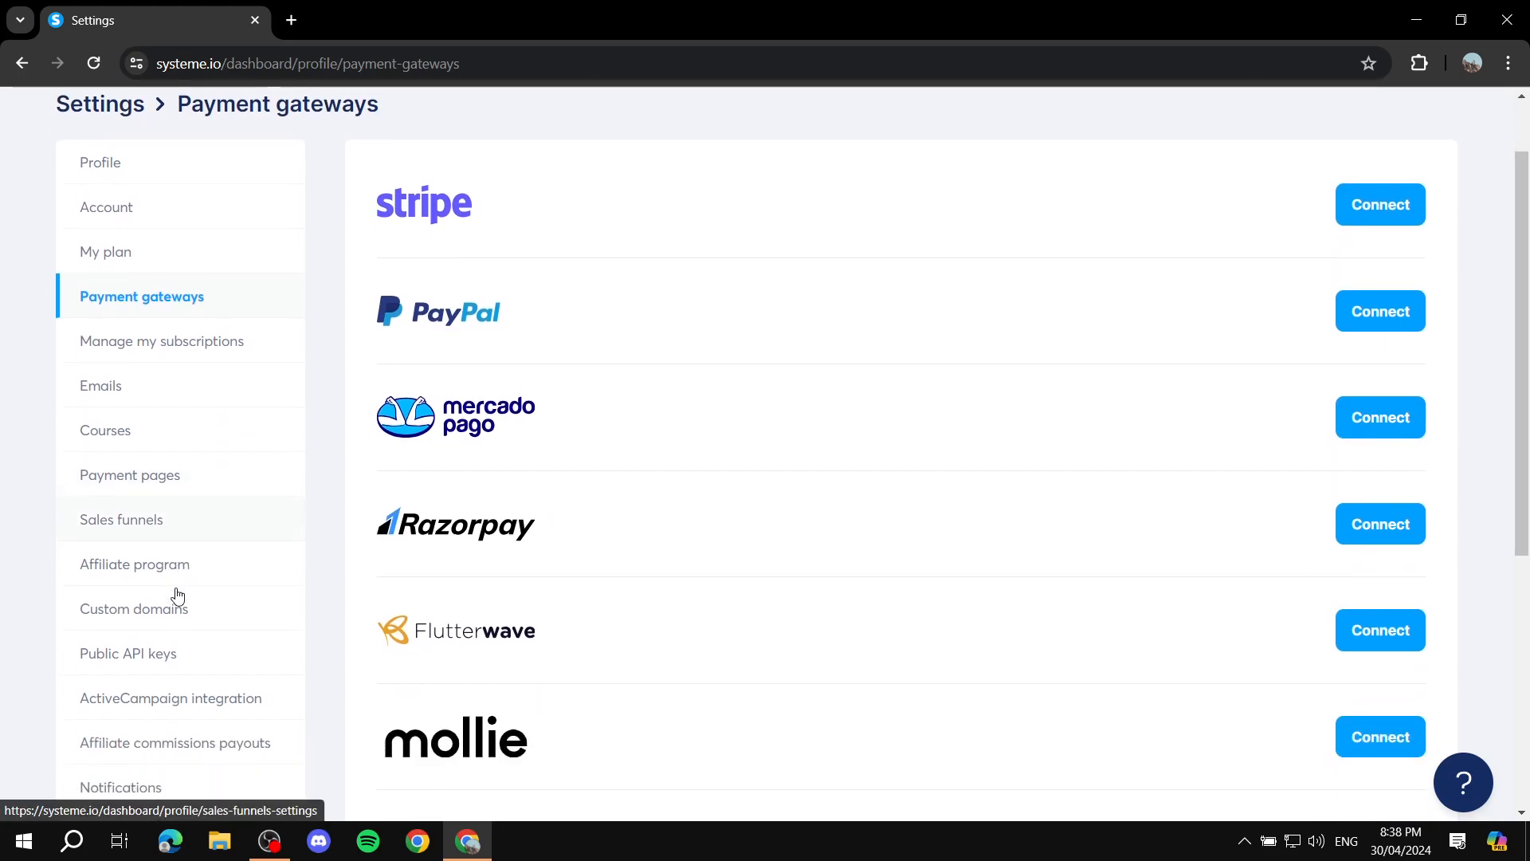
click(127, 604)
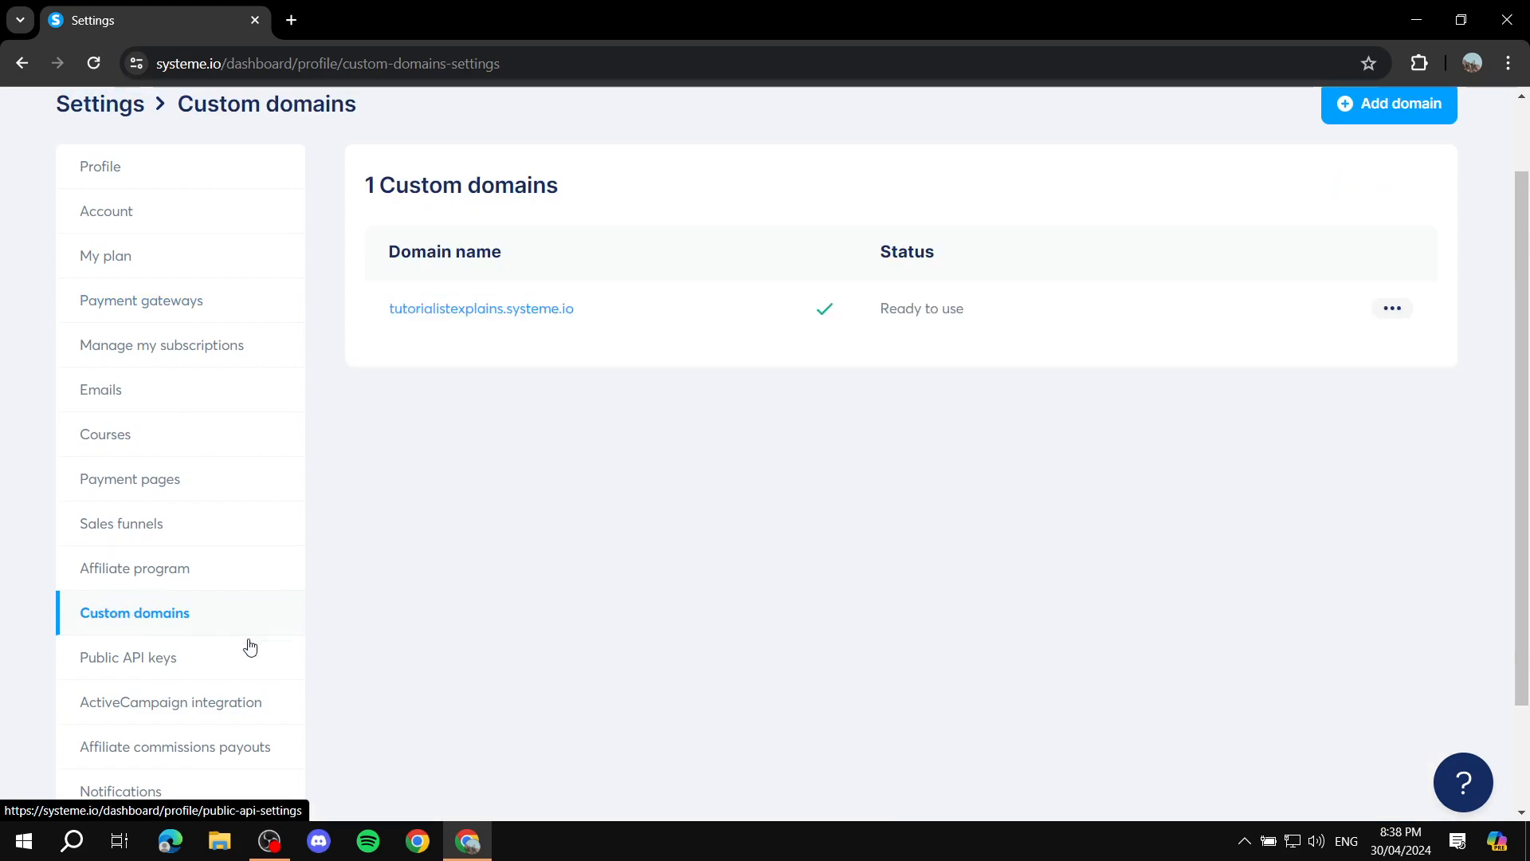
scroll(1377, 204, up, 1)
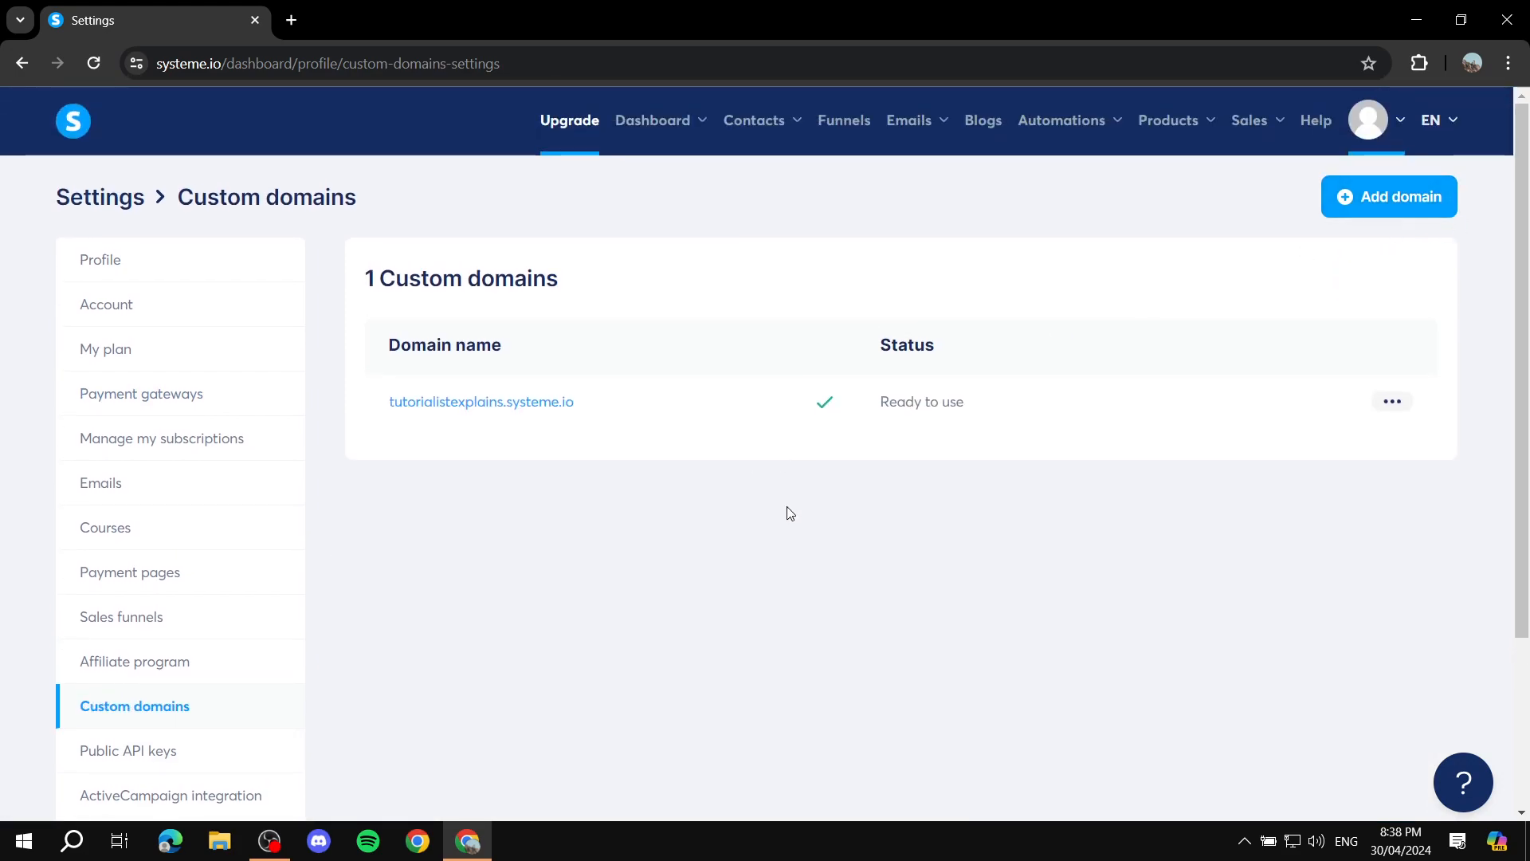
click(590, 137)
scroll(192, 276, up, 1)
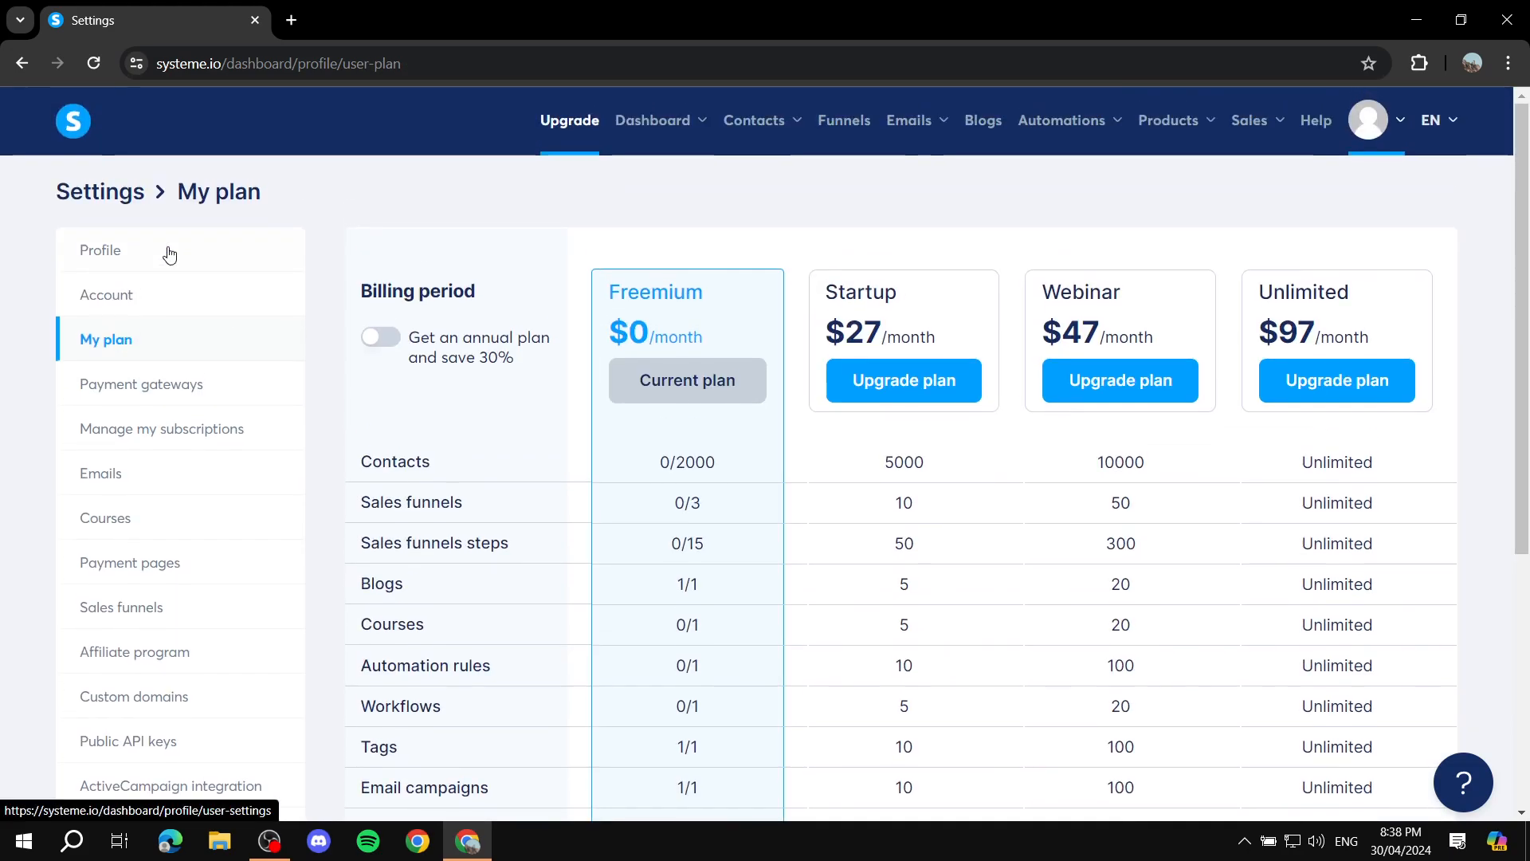
Return to the main dashboard, go to the product courses and start adding a new course
mouse_move(655, 132)
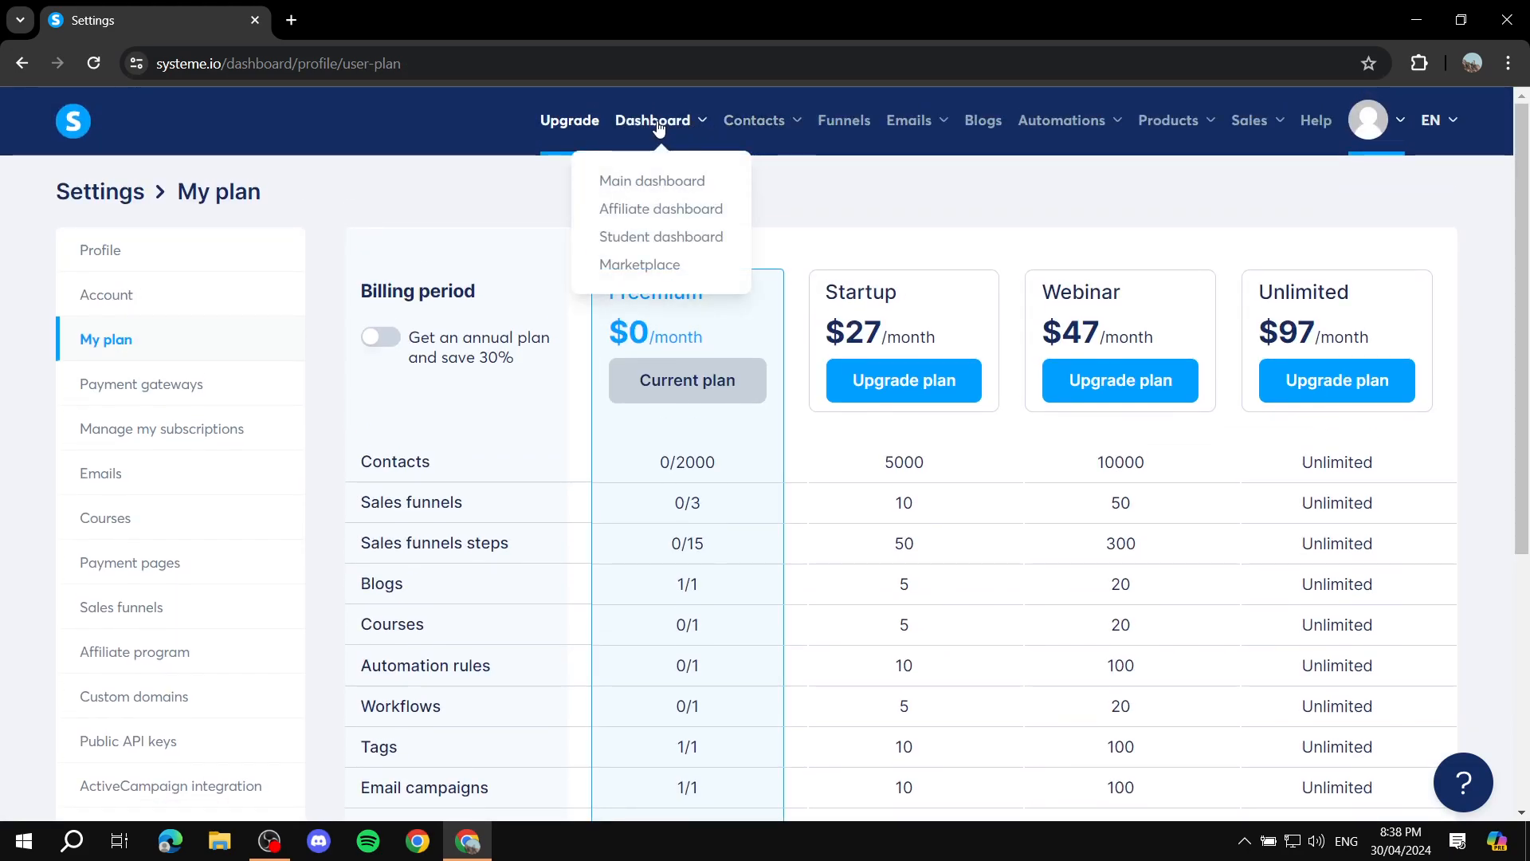
click(653, 181)
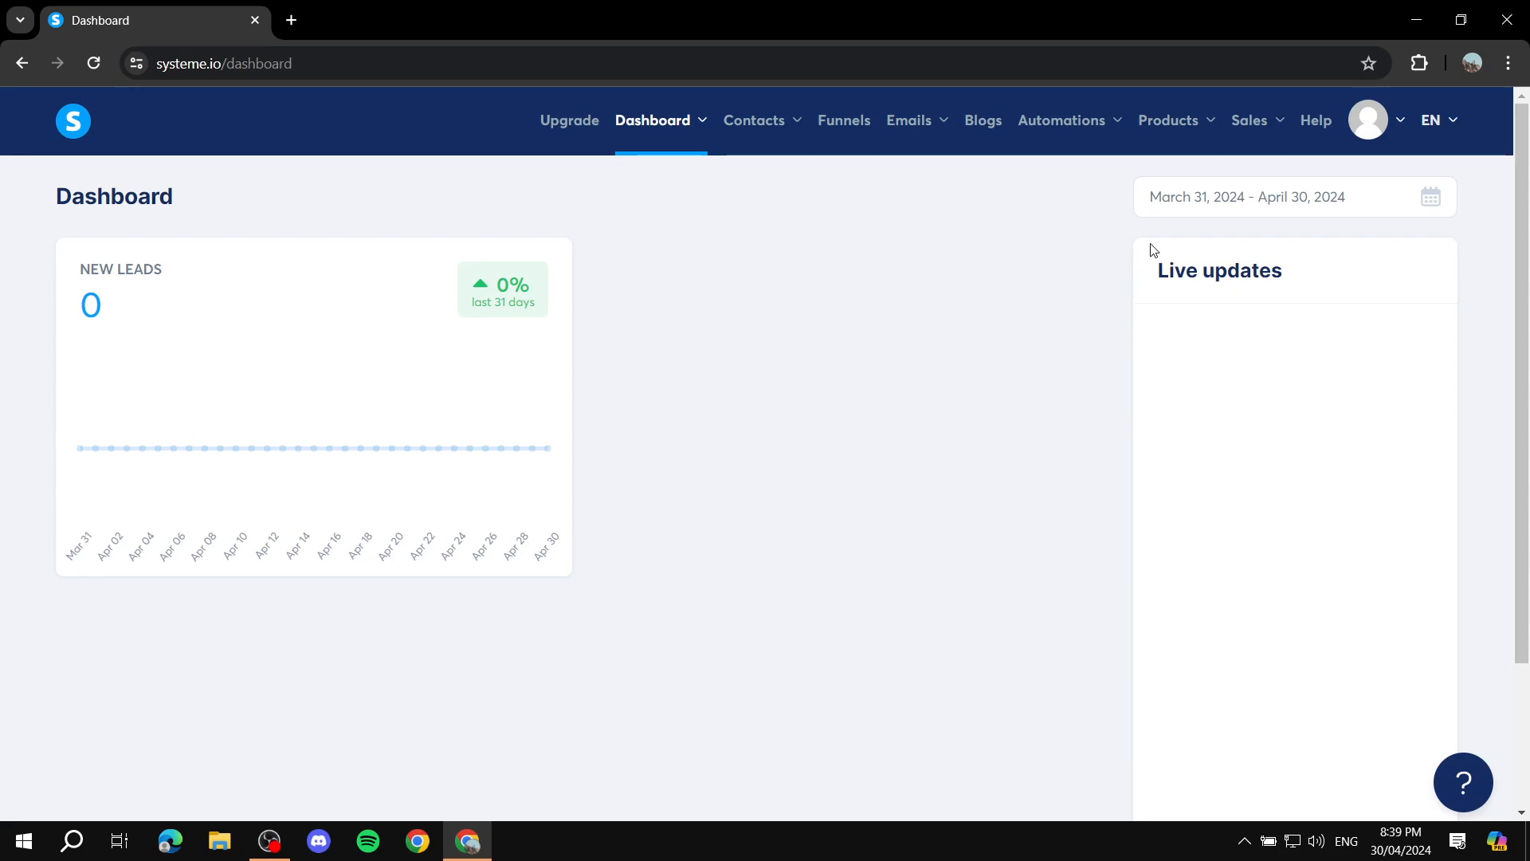
mouse_move(1194, 130)
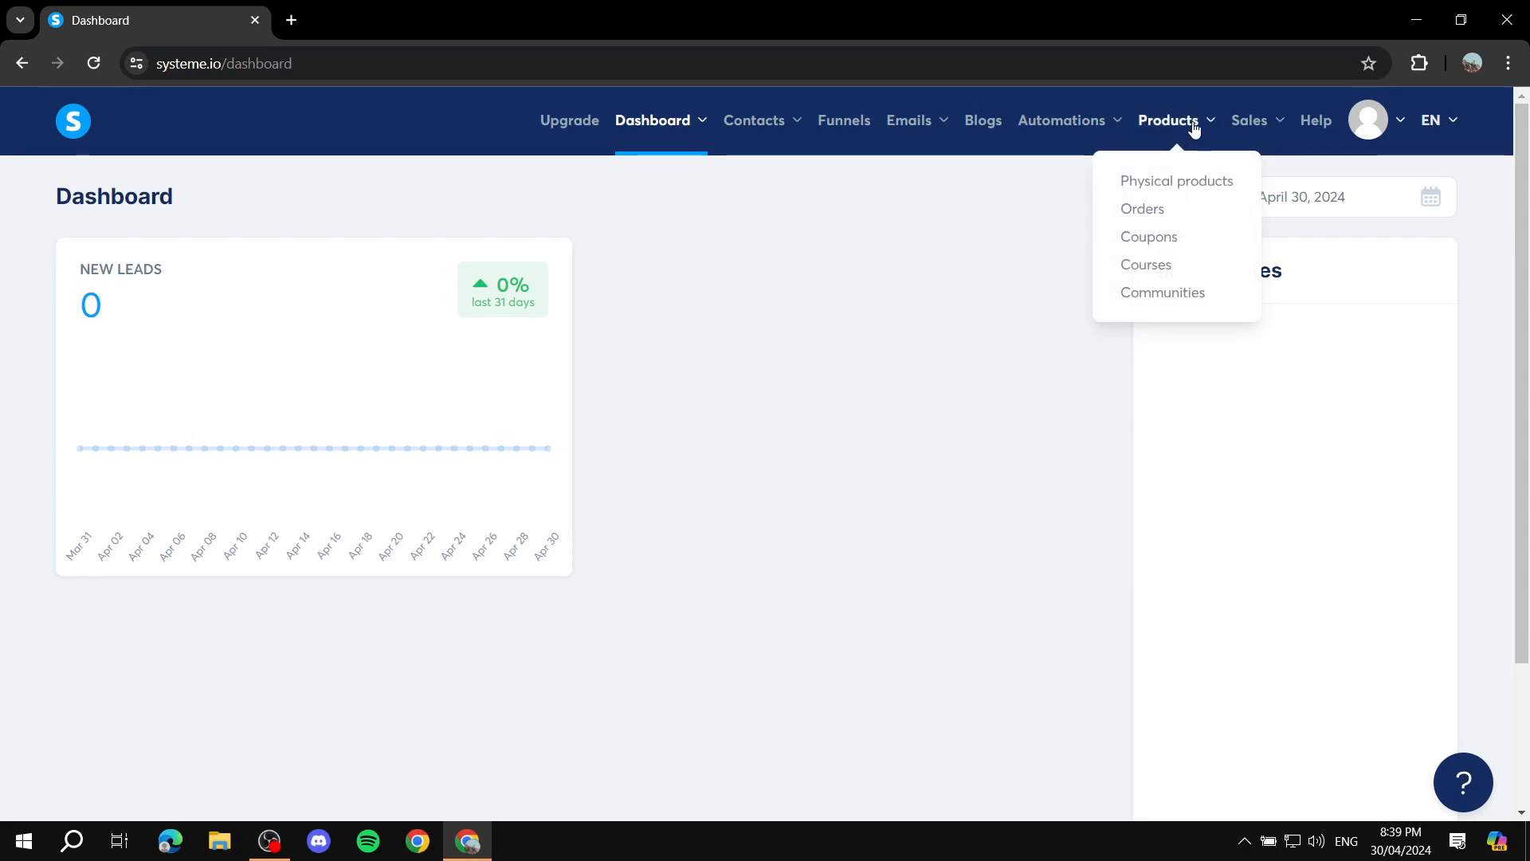
click(1148, 267)
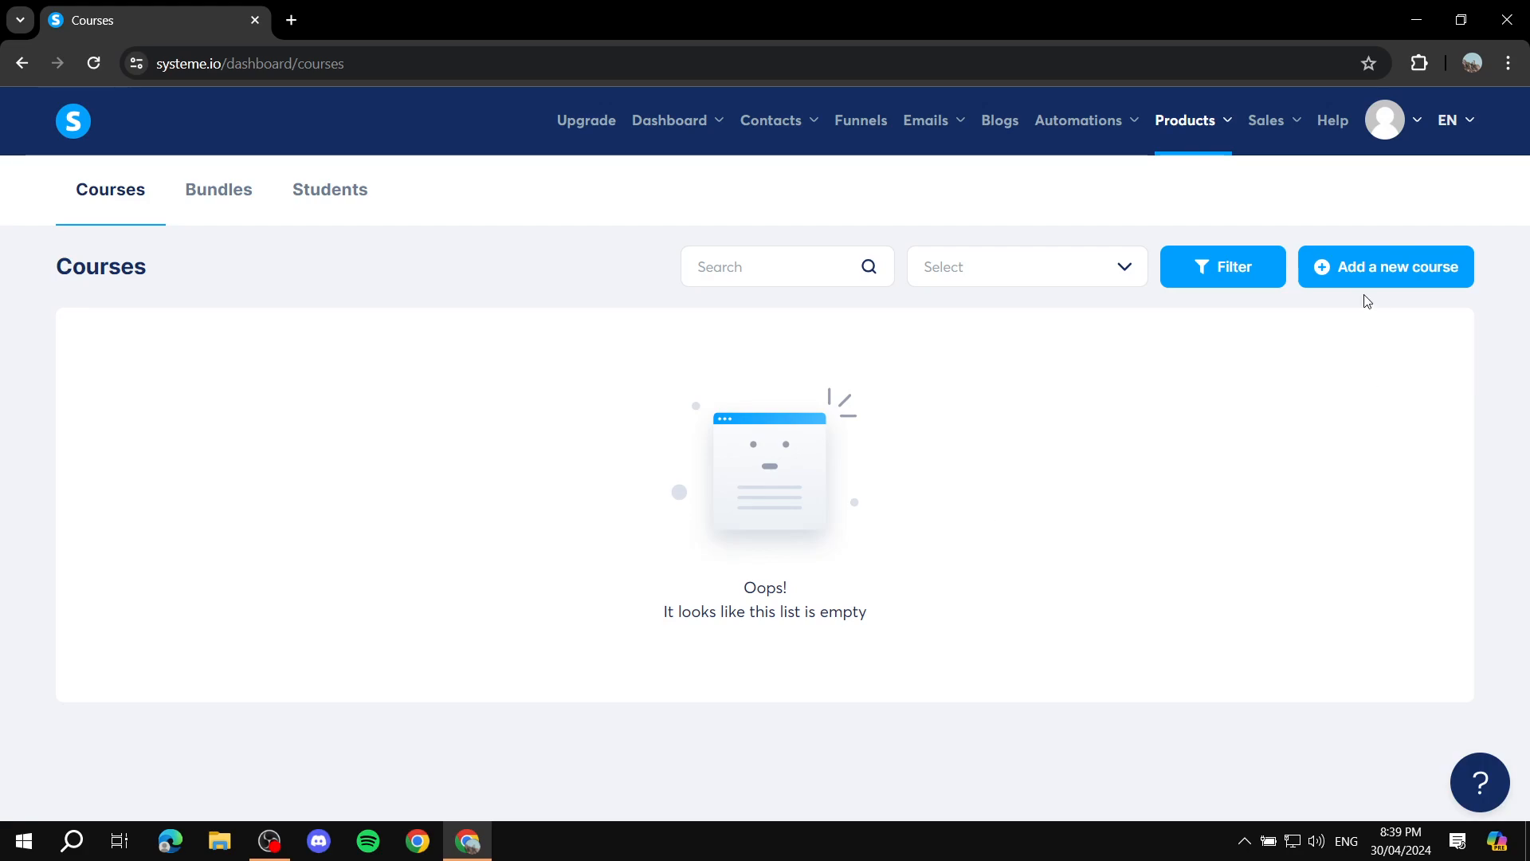
click(1374, 273)
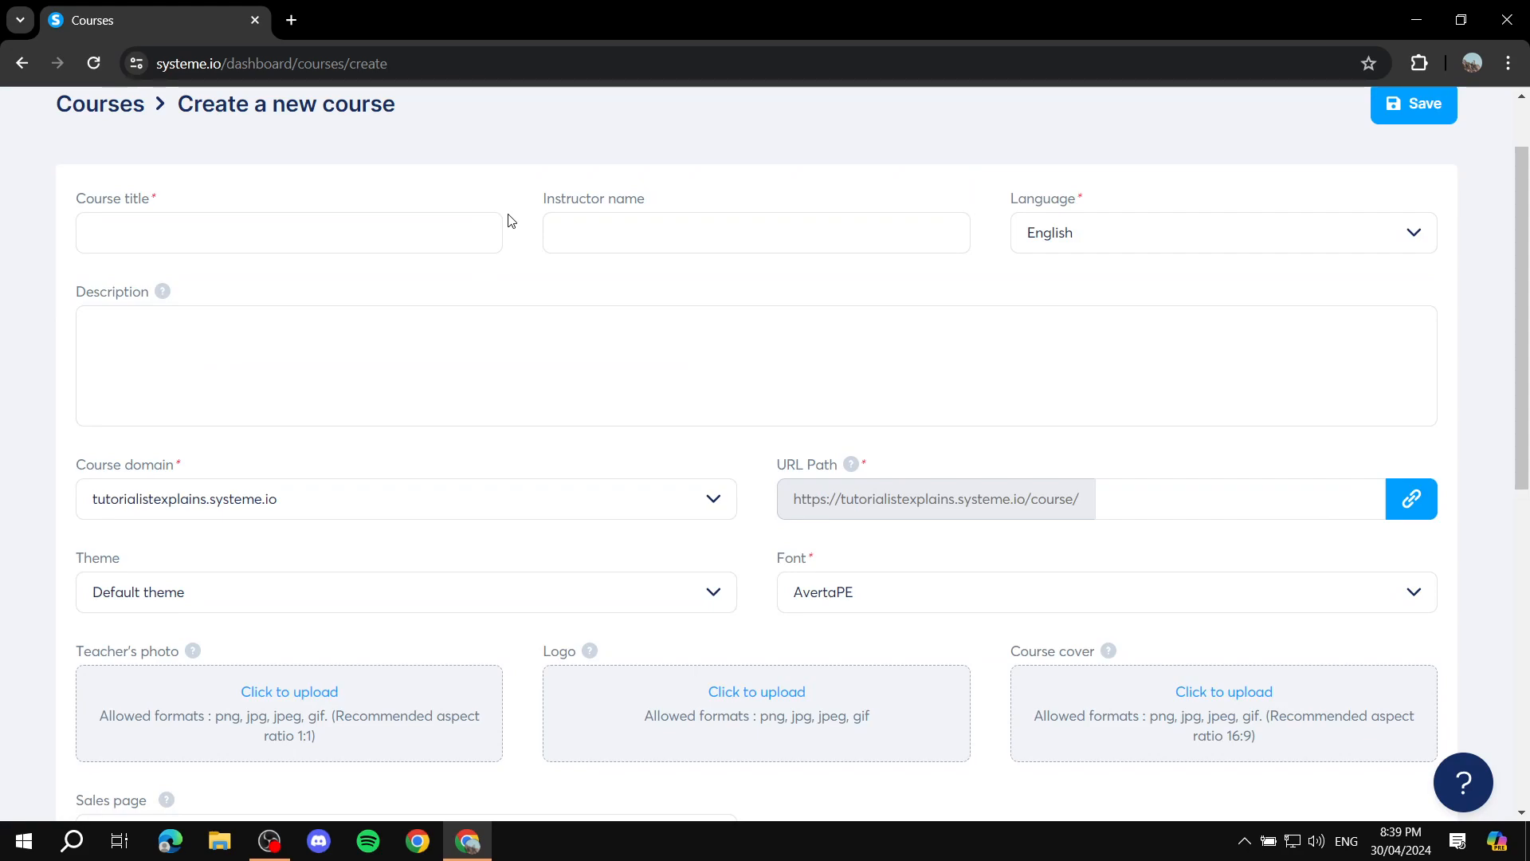
Enter "Example Course" as the course title and "Tutorialist" as the instructor name
click(338, 235)
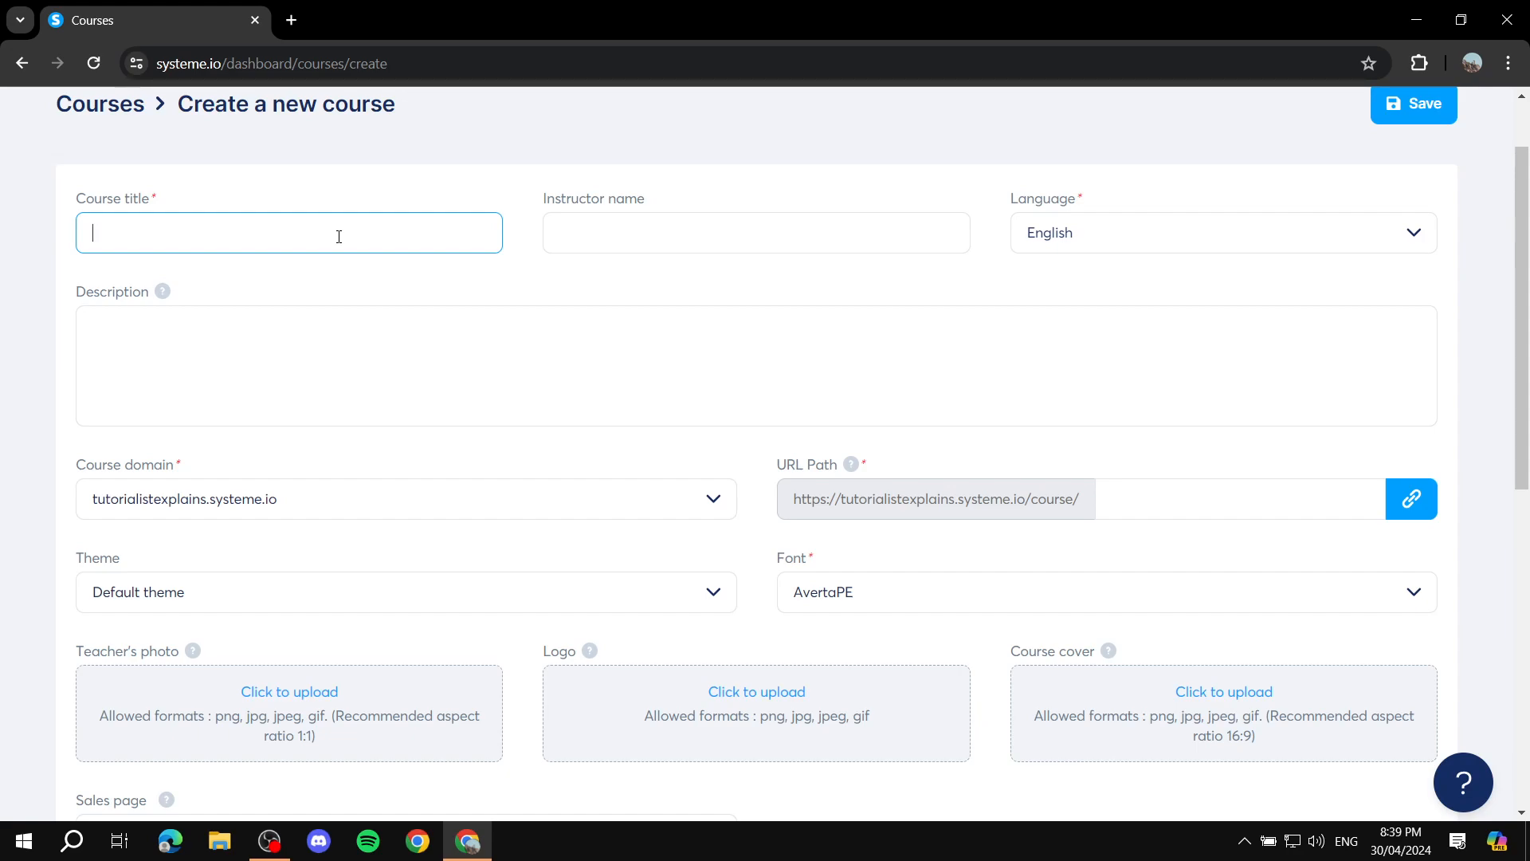
text(Example Course)
click(703, 226)
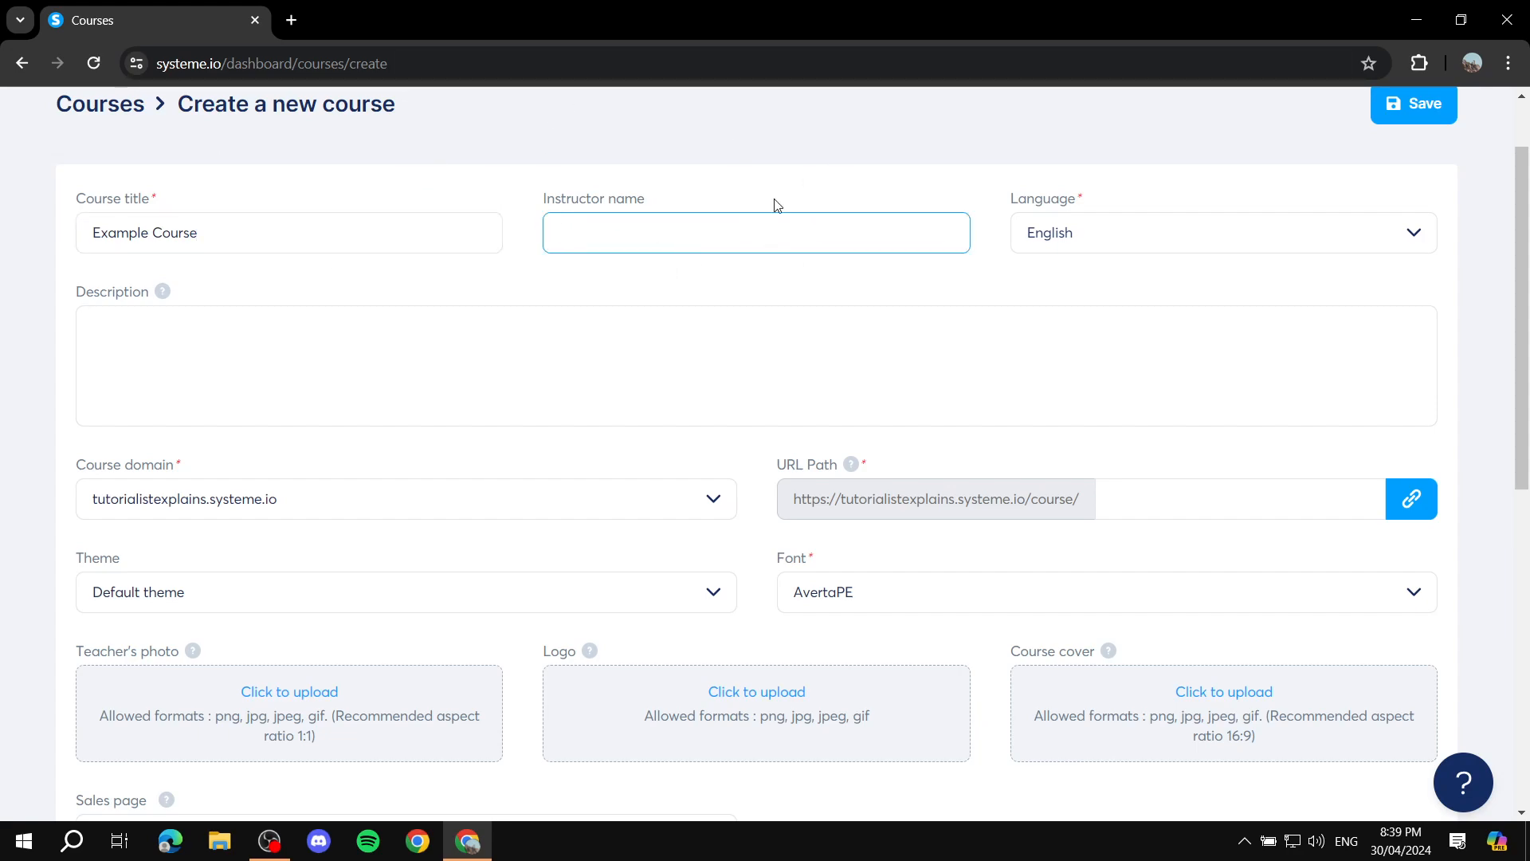
text(Tutorialist)
Leave the description empty and select tutorialistexplains.systeme.io as the course domain
click(352, 356)
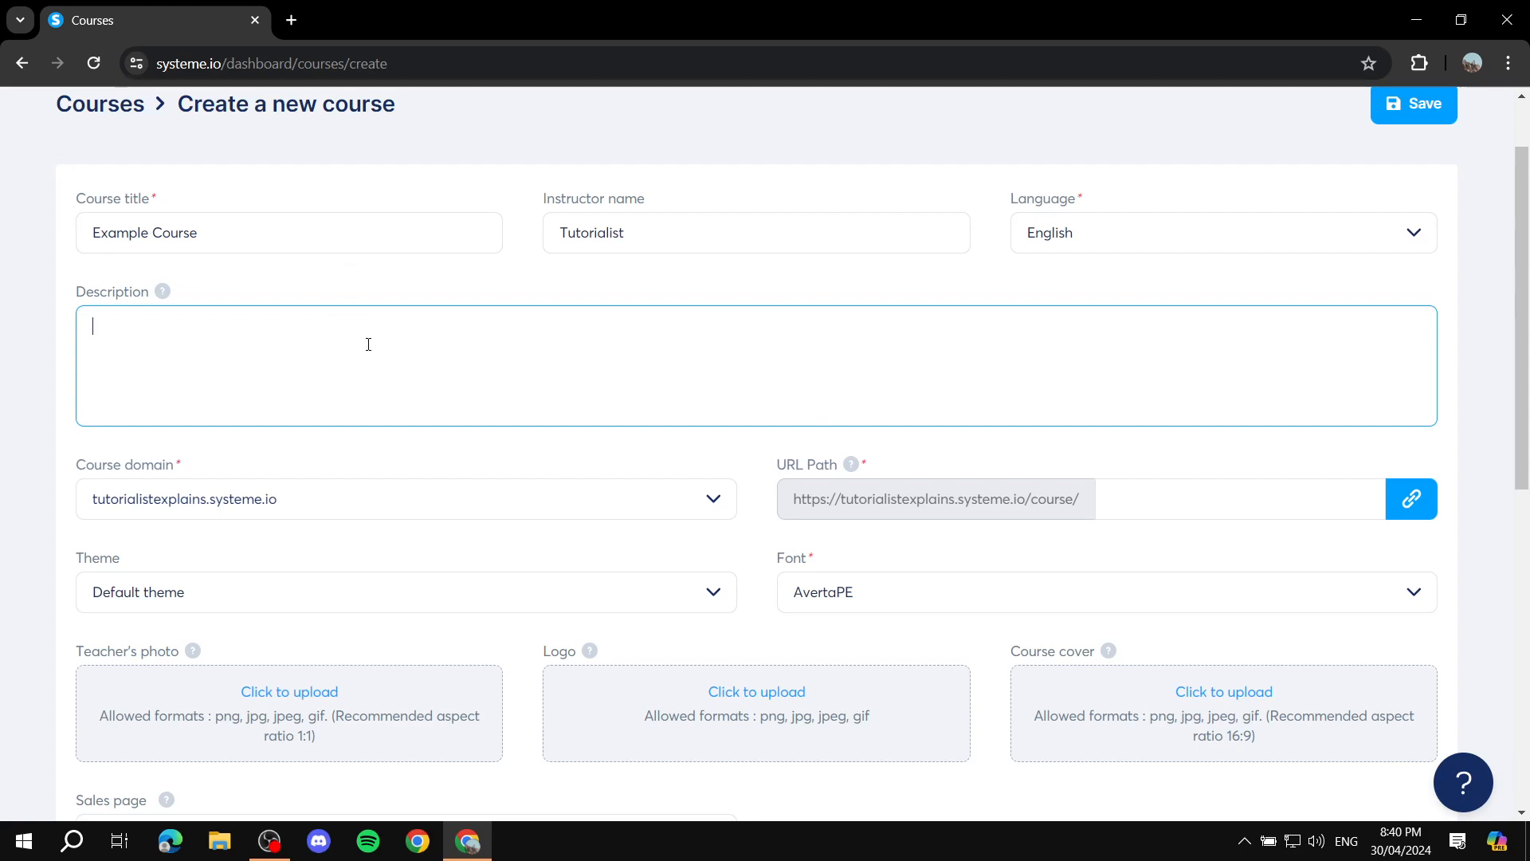
click(713, 499)
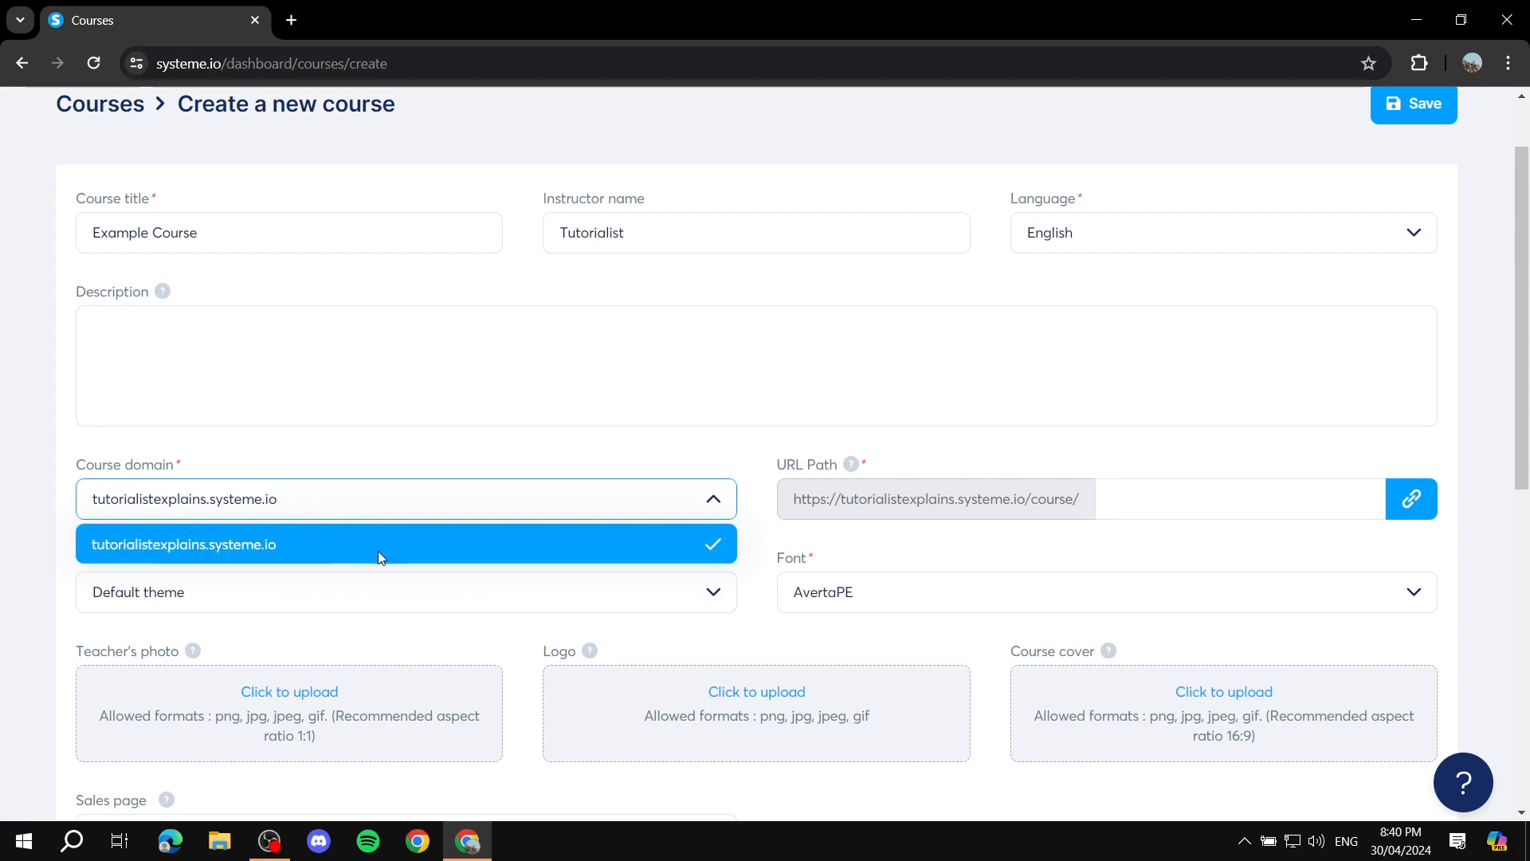
click(454, 536)
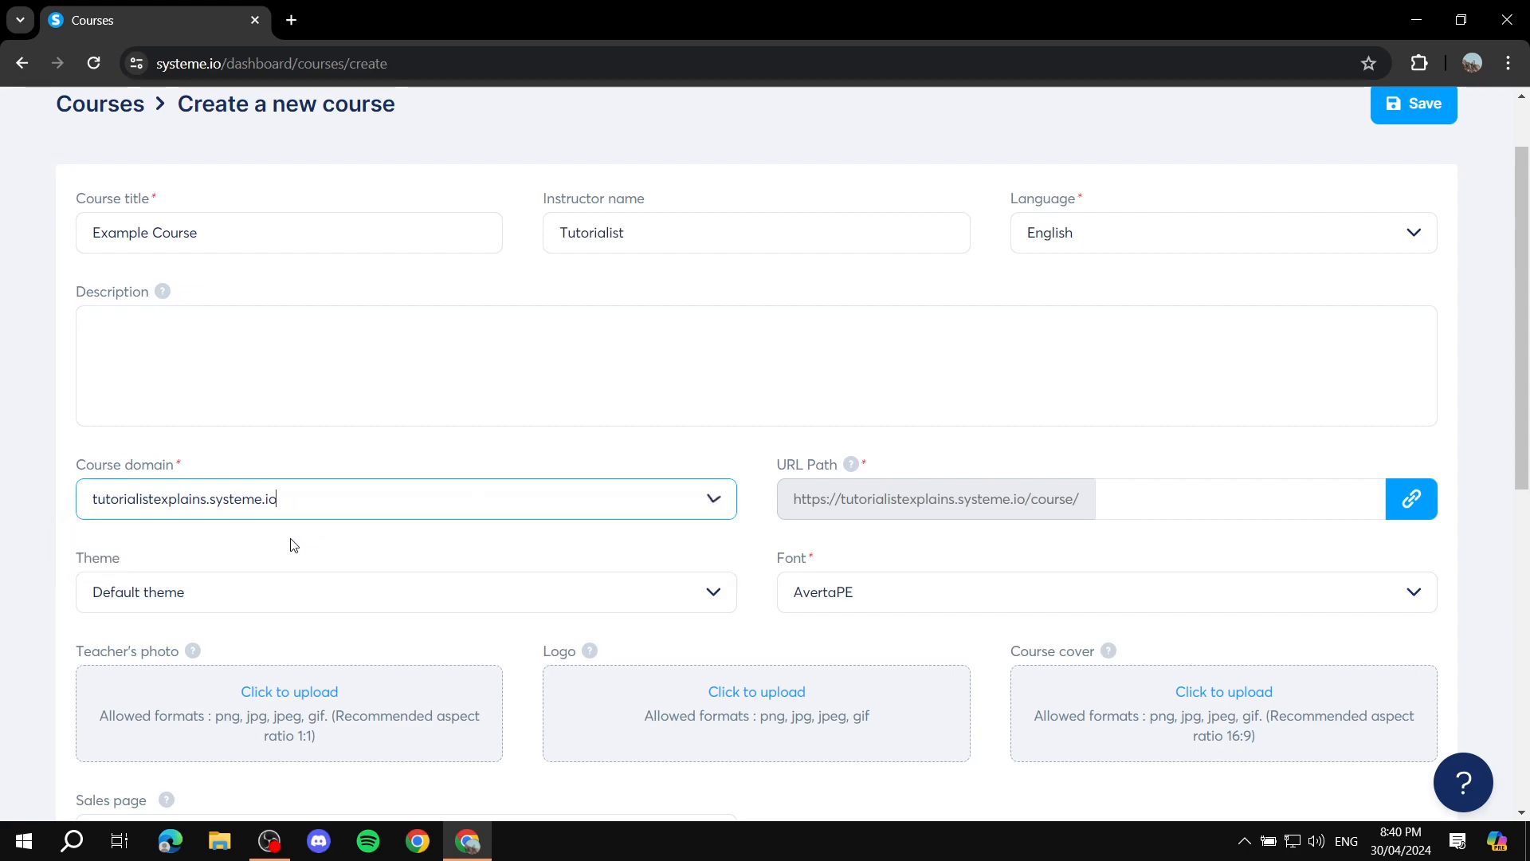
scroll(1176, 297, up, 2)
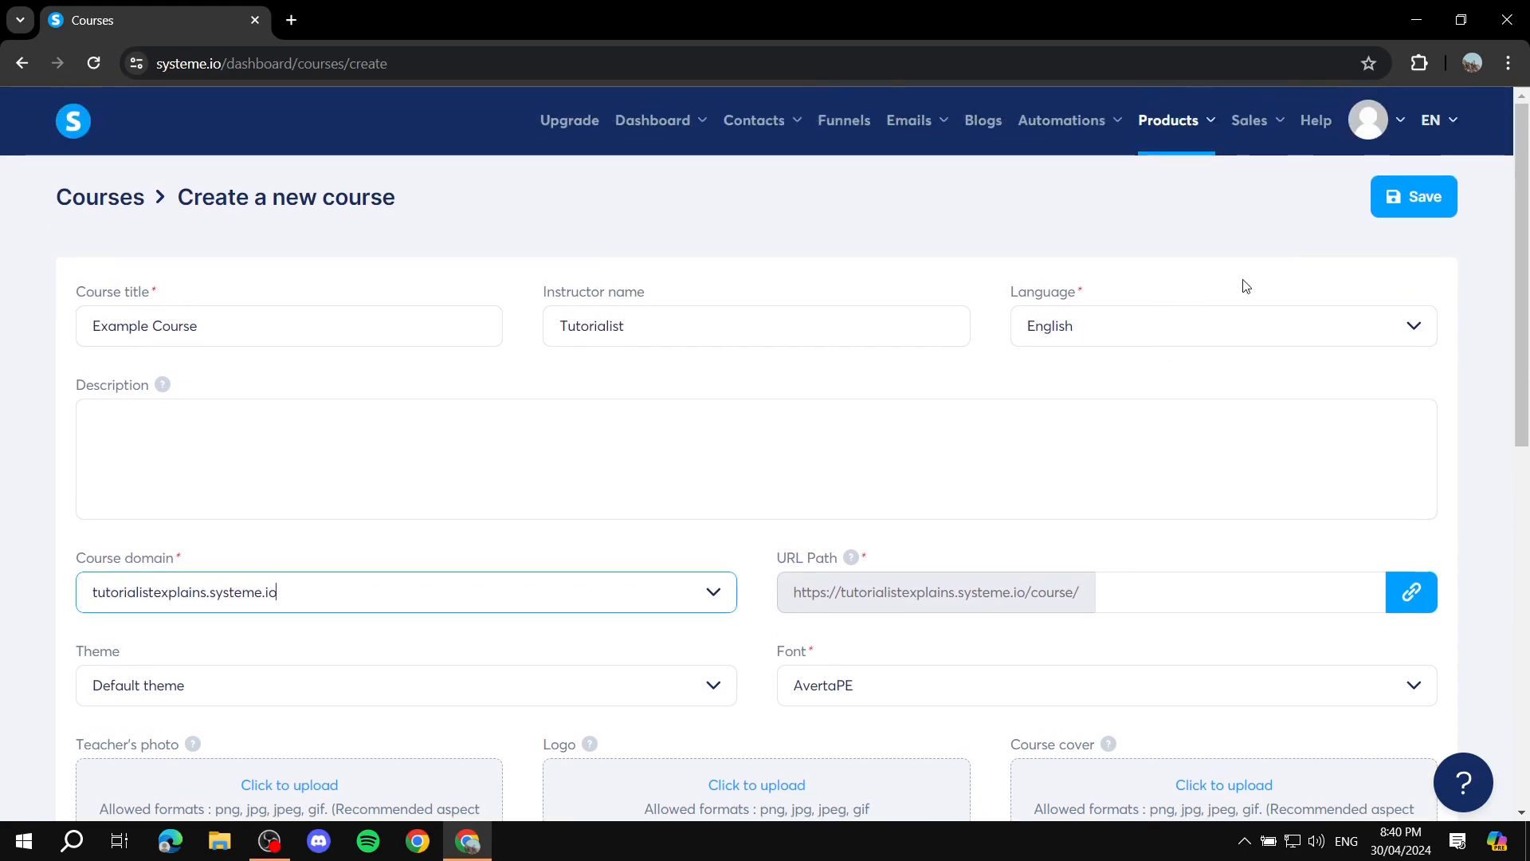
mouse_move(1401, 136)
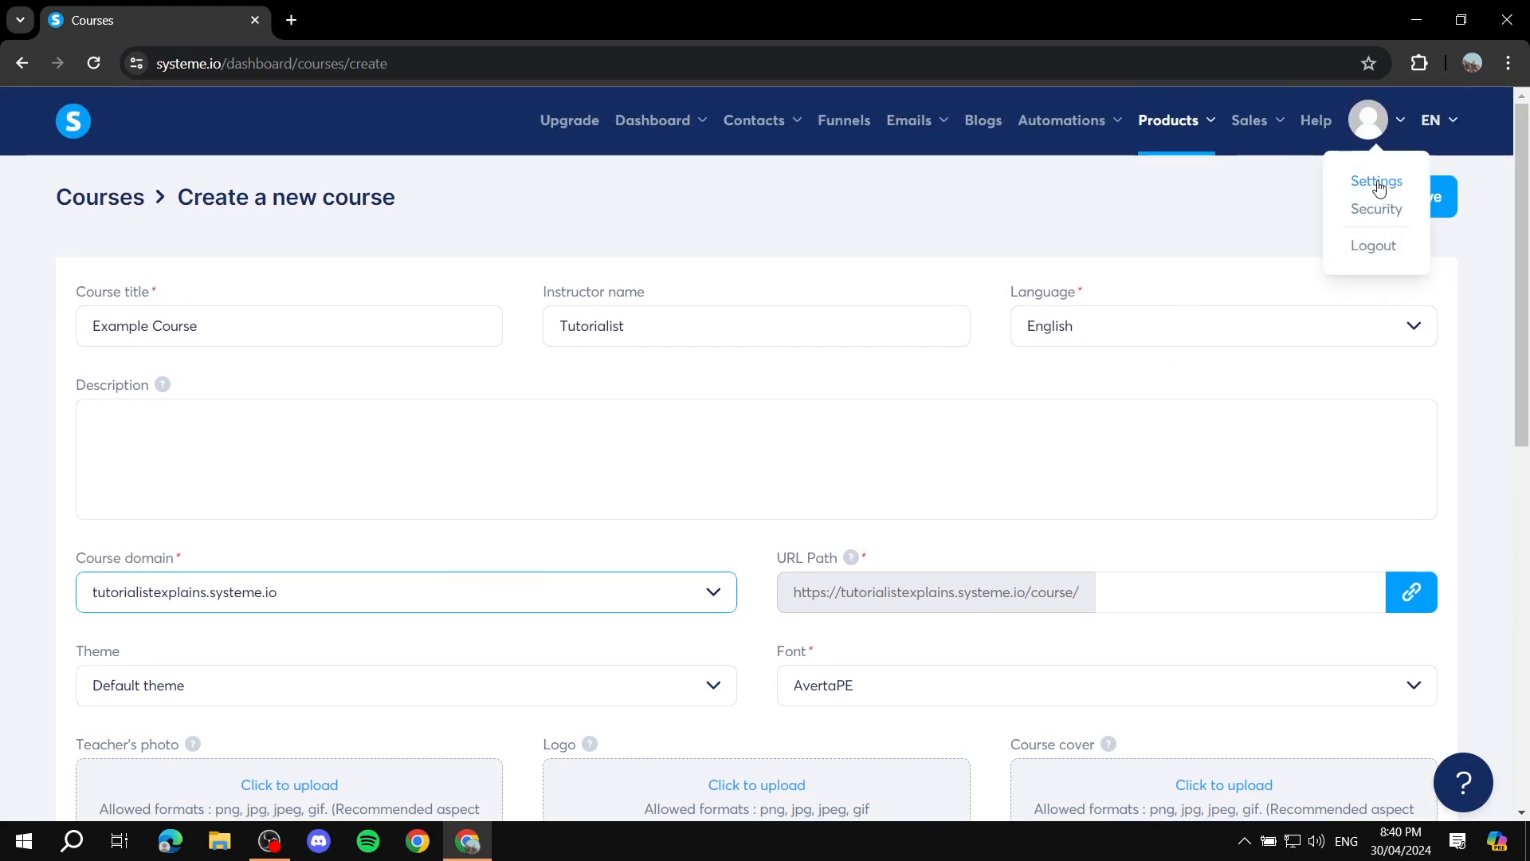
click(372, 579)
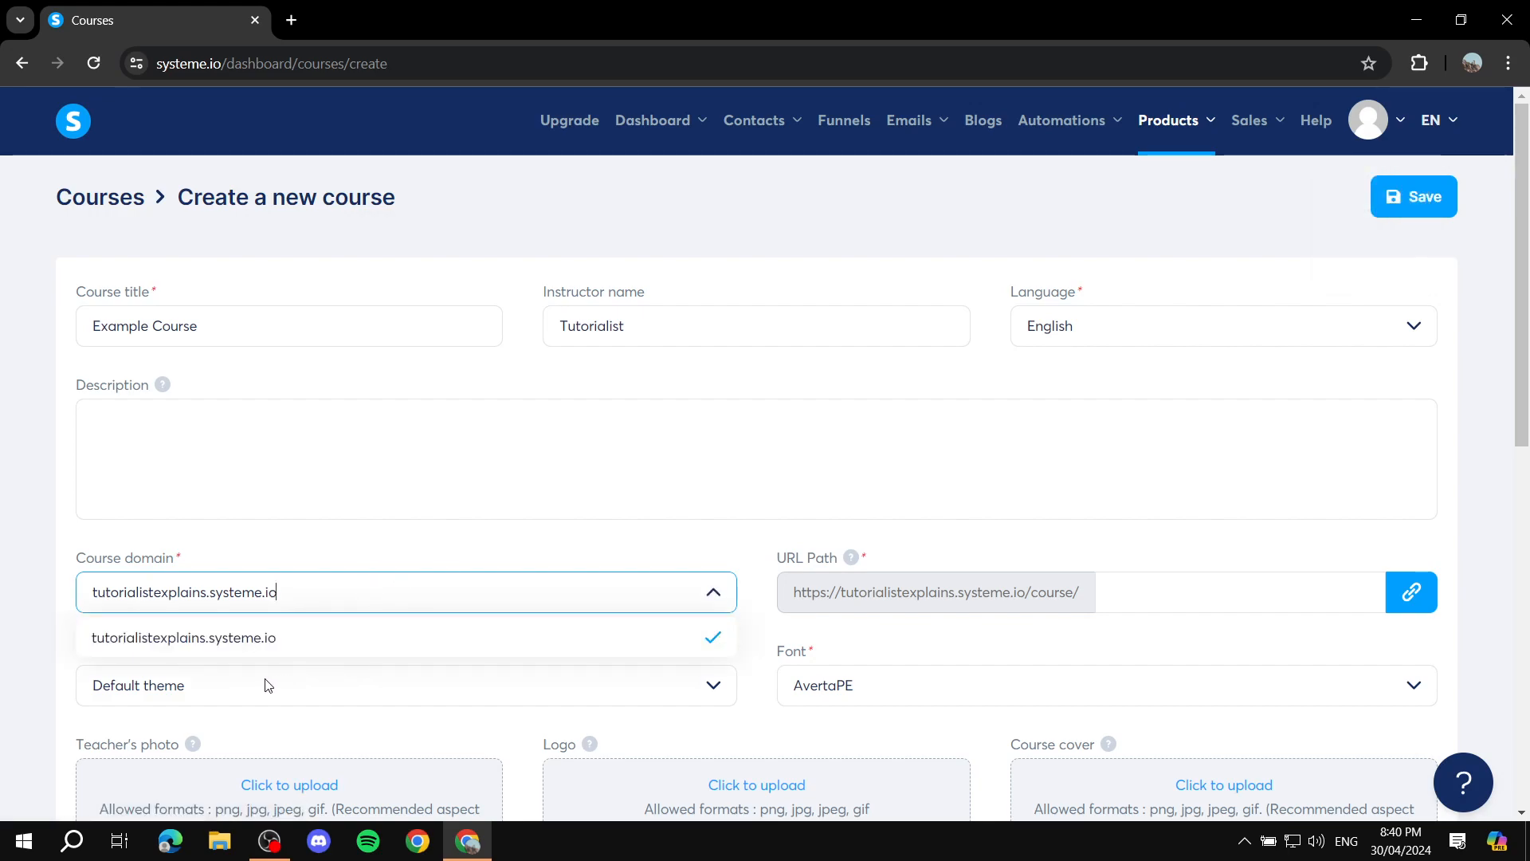
click(311, 683)
click(483, 679)
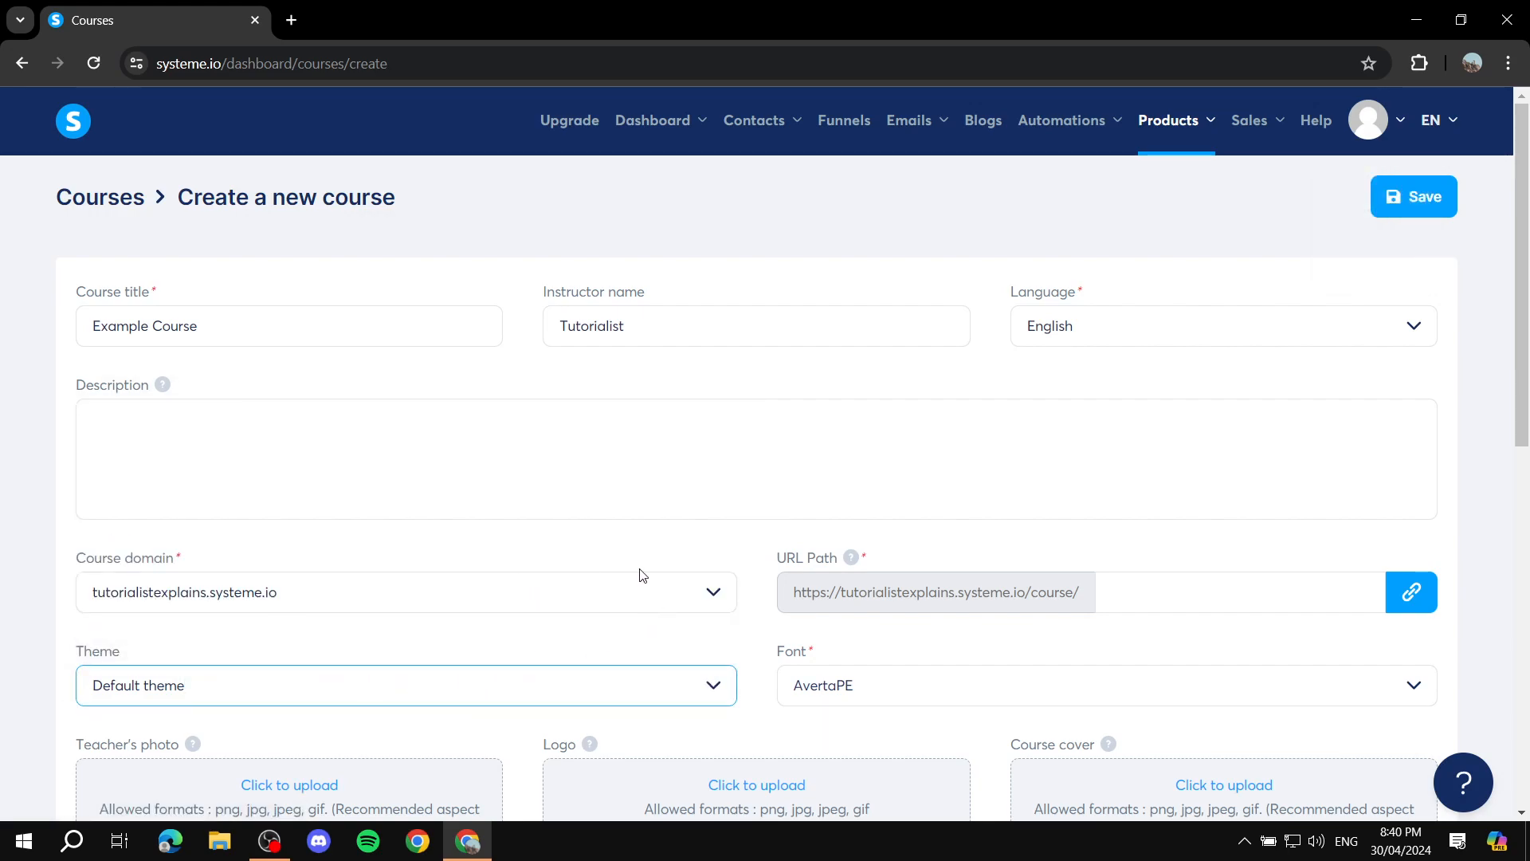
Set the course's URL path to examplecourse, based on the course title
click(1123, 600)
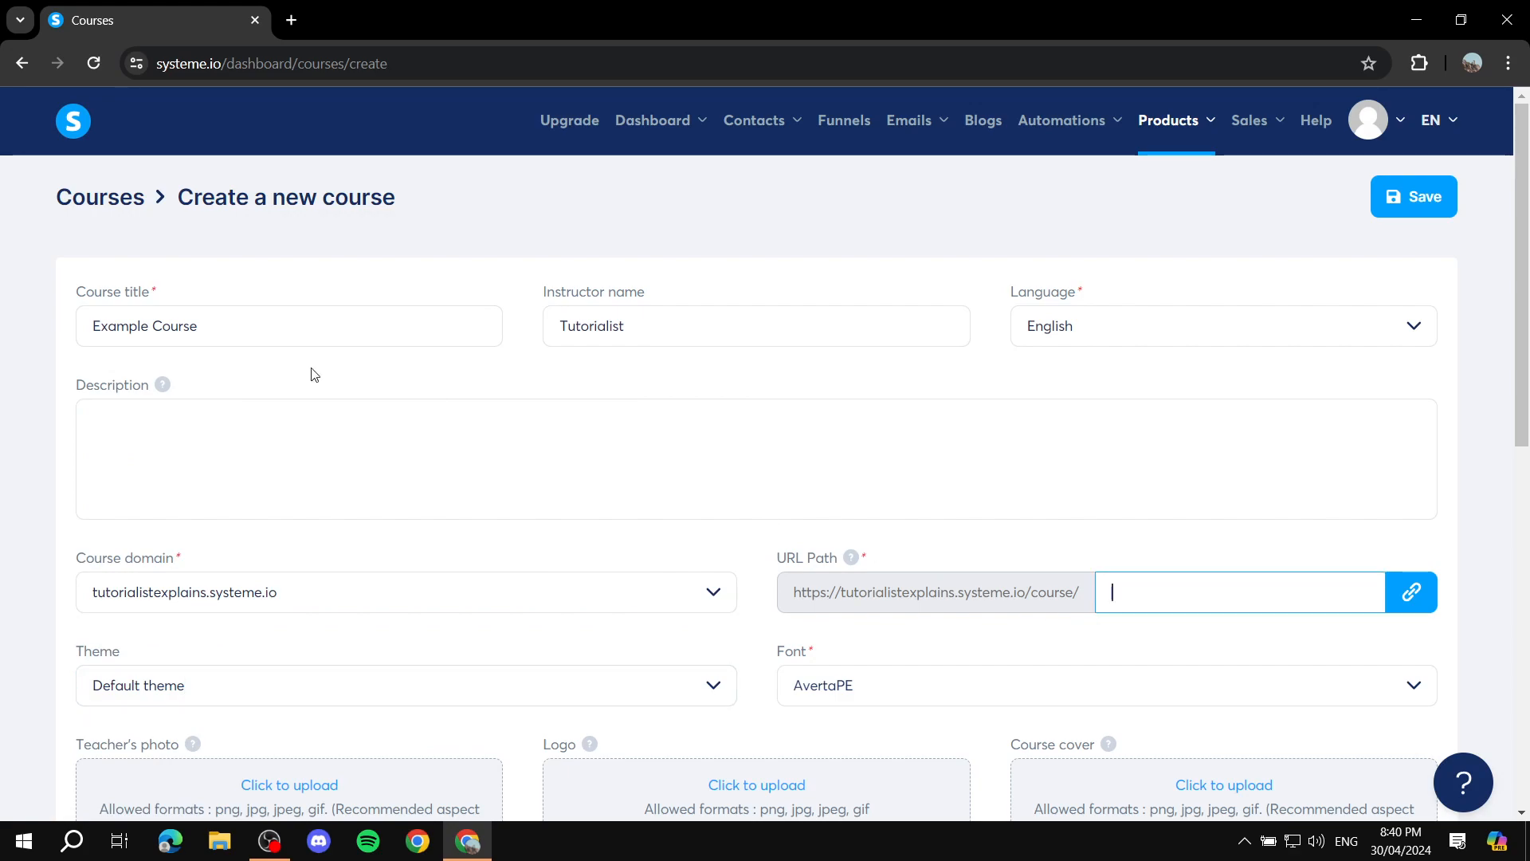
drag(225, 329, 88, 331)
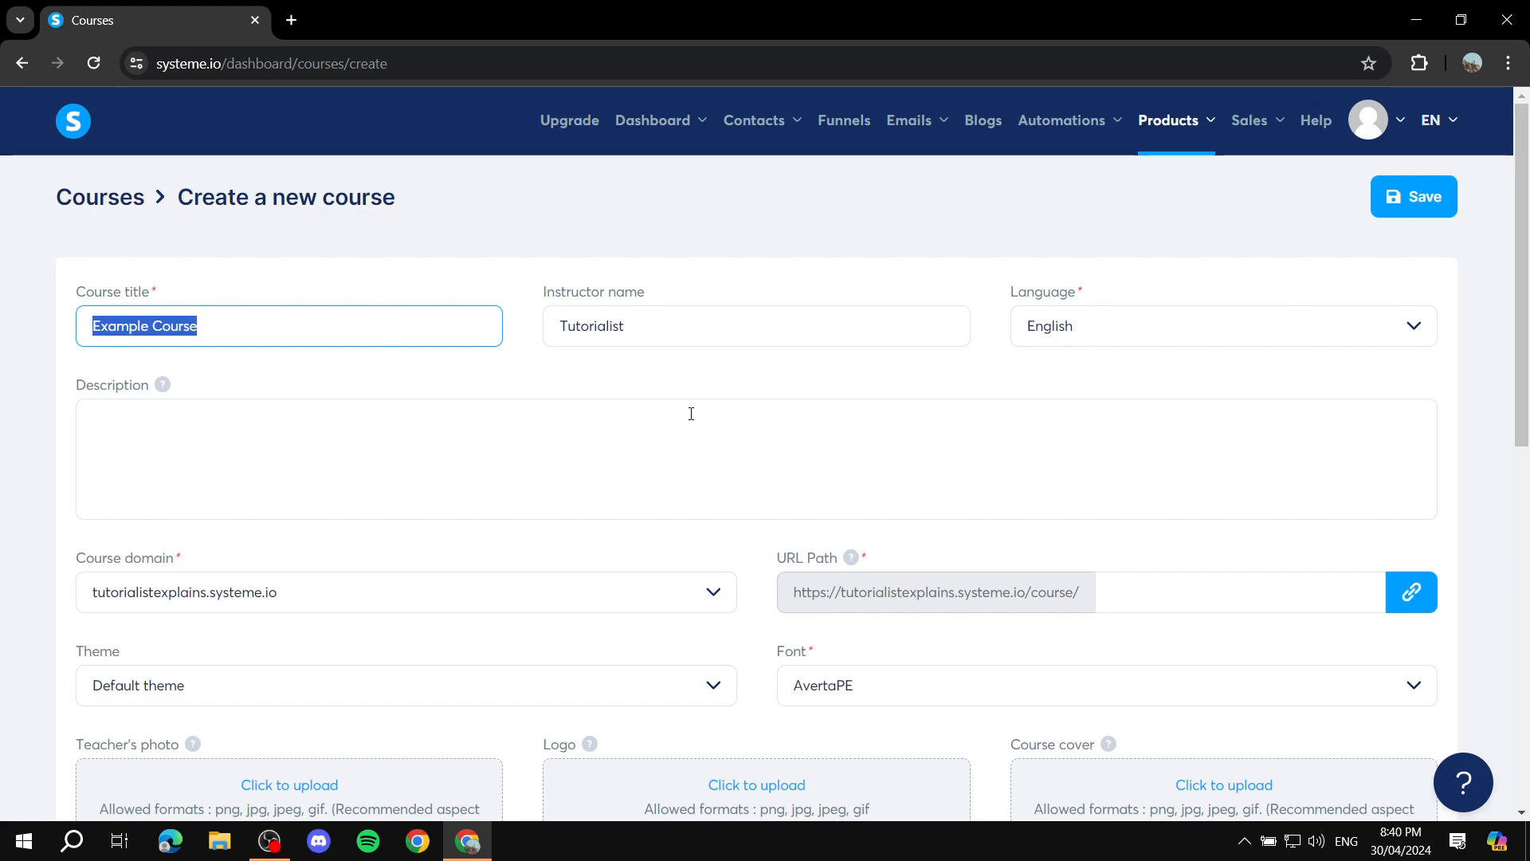
click(1217, 603)
text(examplecourse)
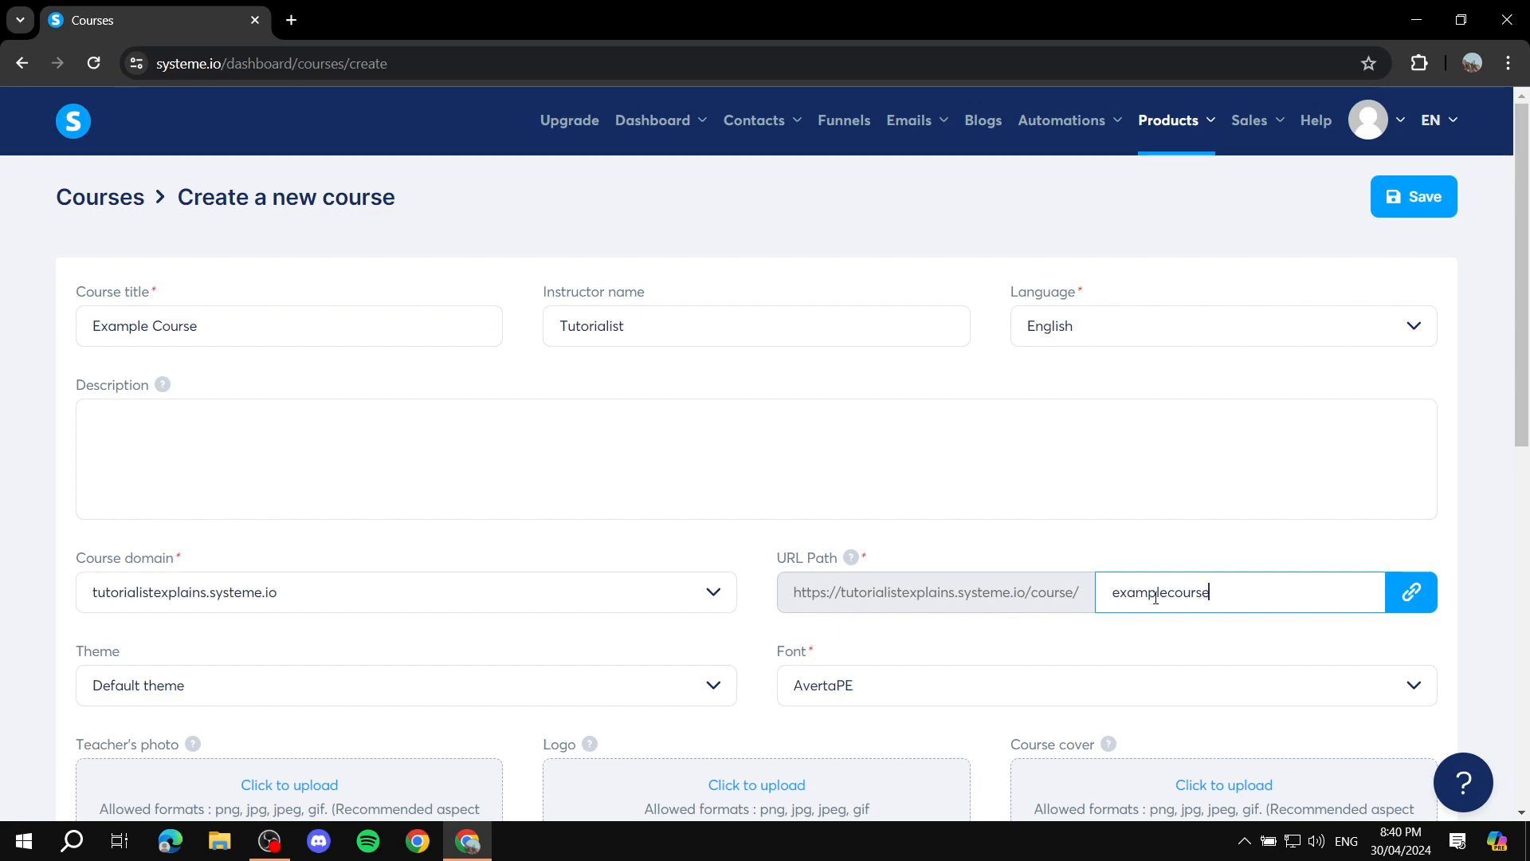
Look through the available course themes and set the theme to Black
scroll(1092, 534, down, 3)
click(381, 488)
scroll(322, 607, down, 3)
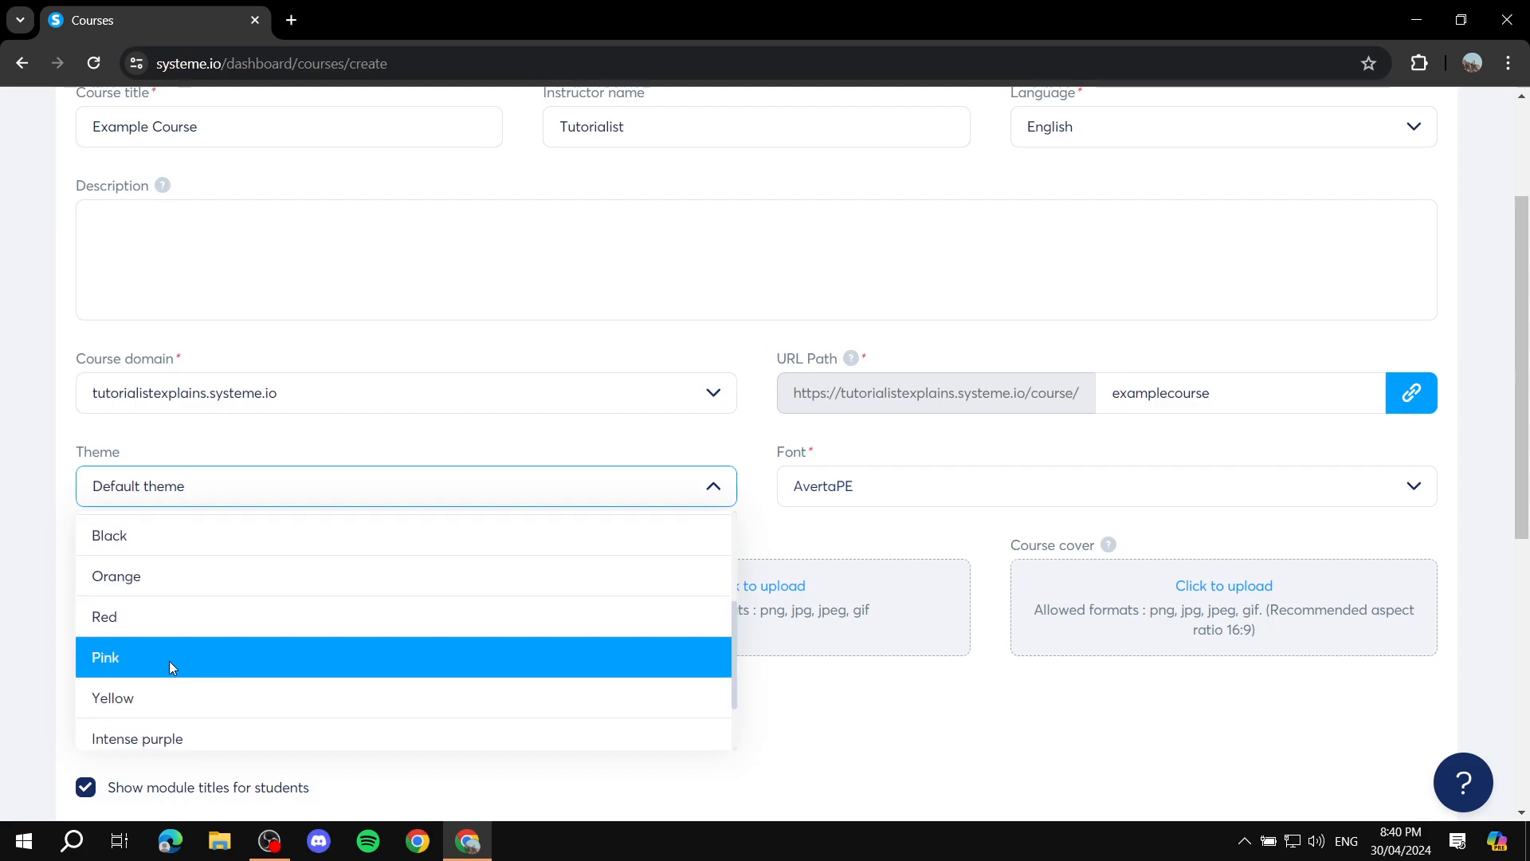
scroll(286, 621, down, 1)
scroll(256, 631, up, 2)
click(220, 547)
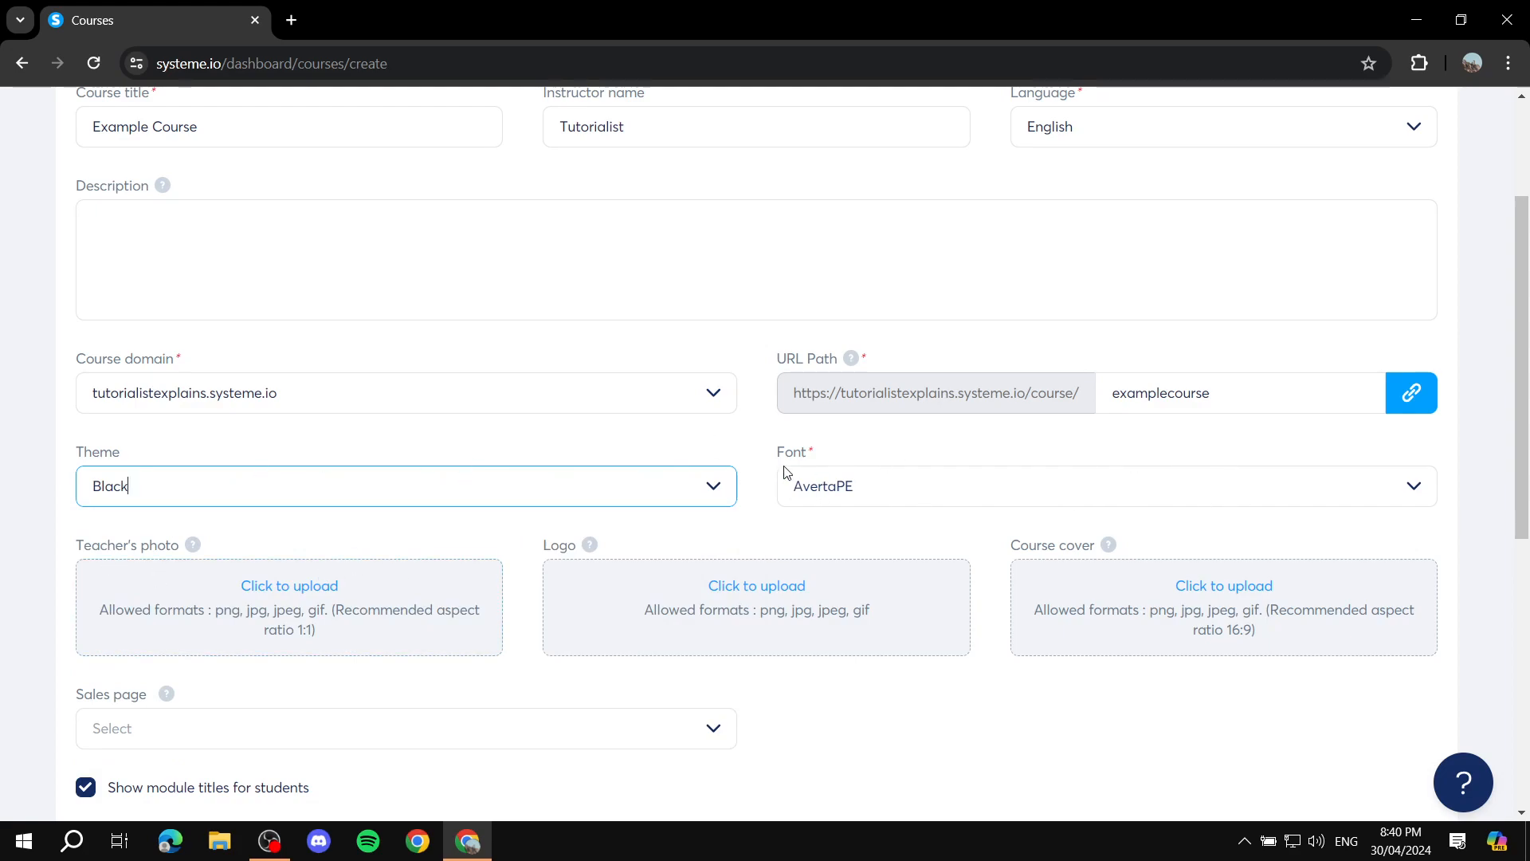
Look through the available course fonts and keep AvertaPE as the font
click(1010, 496)
scroll(1029, 662, down, 3)
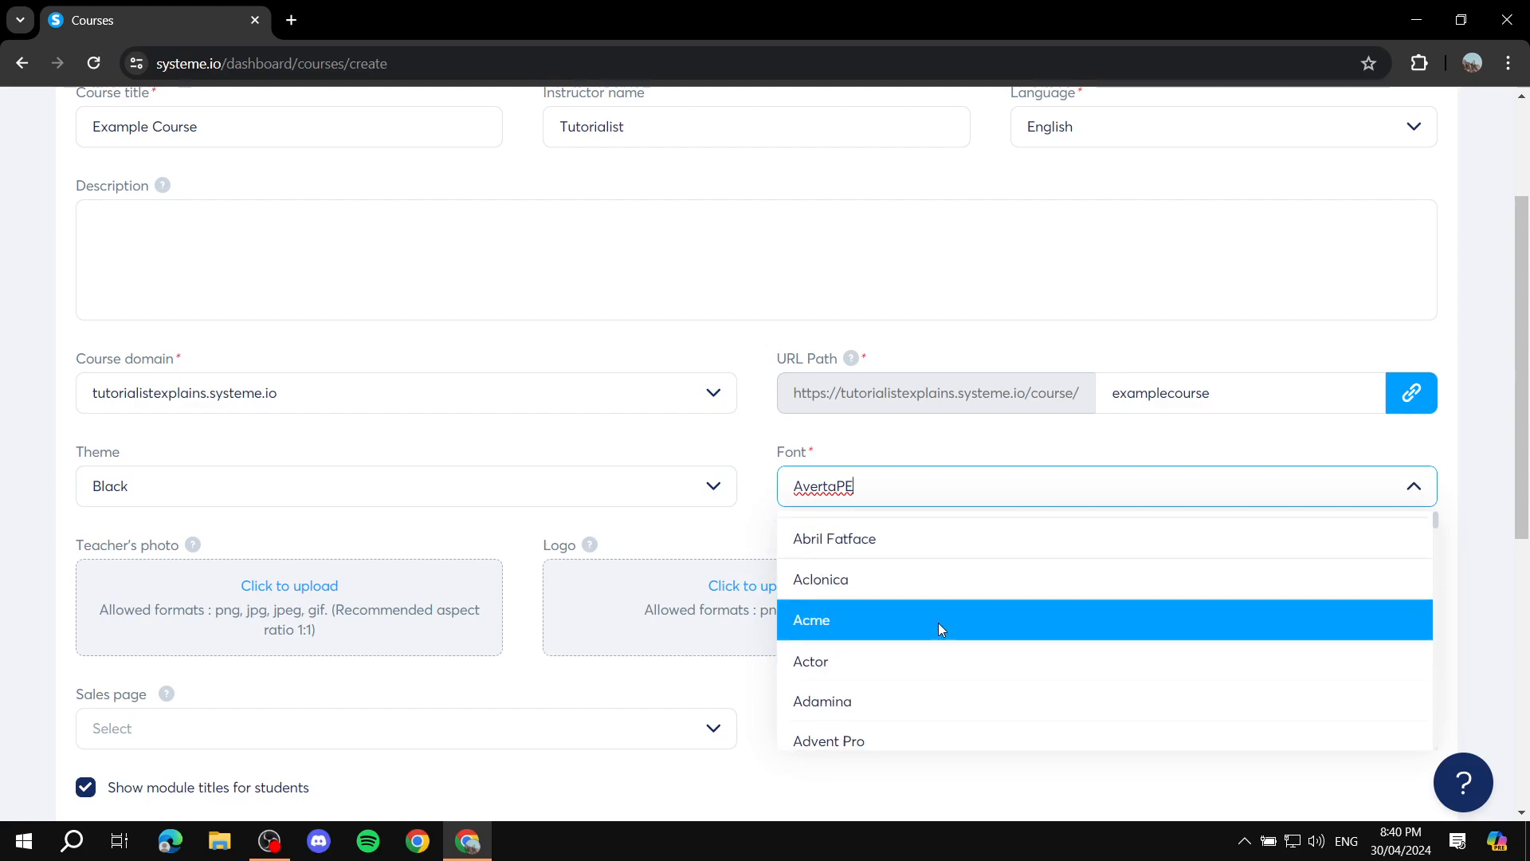
scroll(1193, 595, down, 3)
scroll(1151, 590, up, 5)
scroll(1151, 595, up, 5)
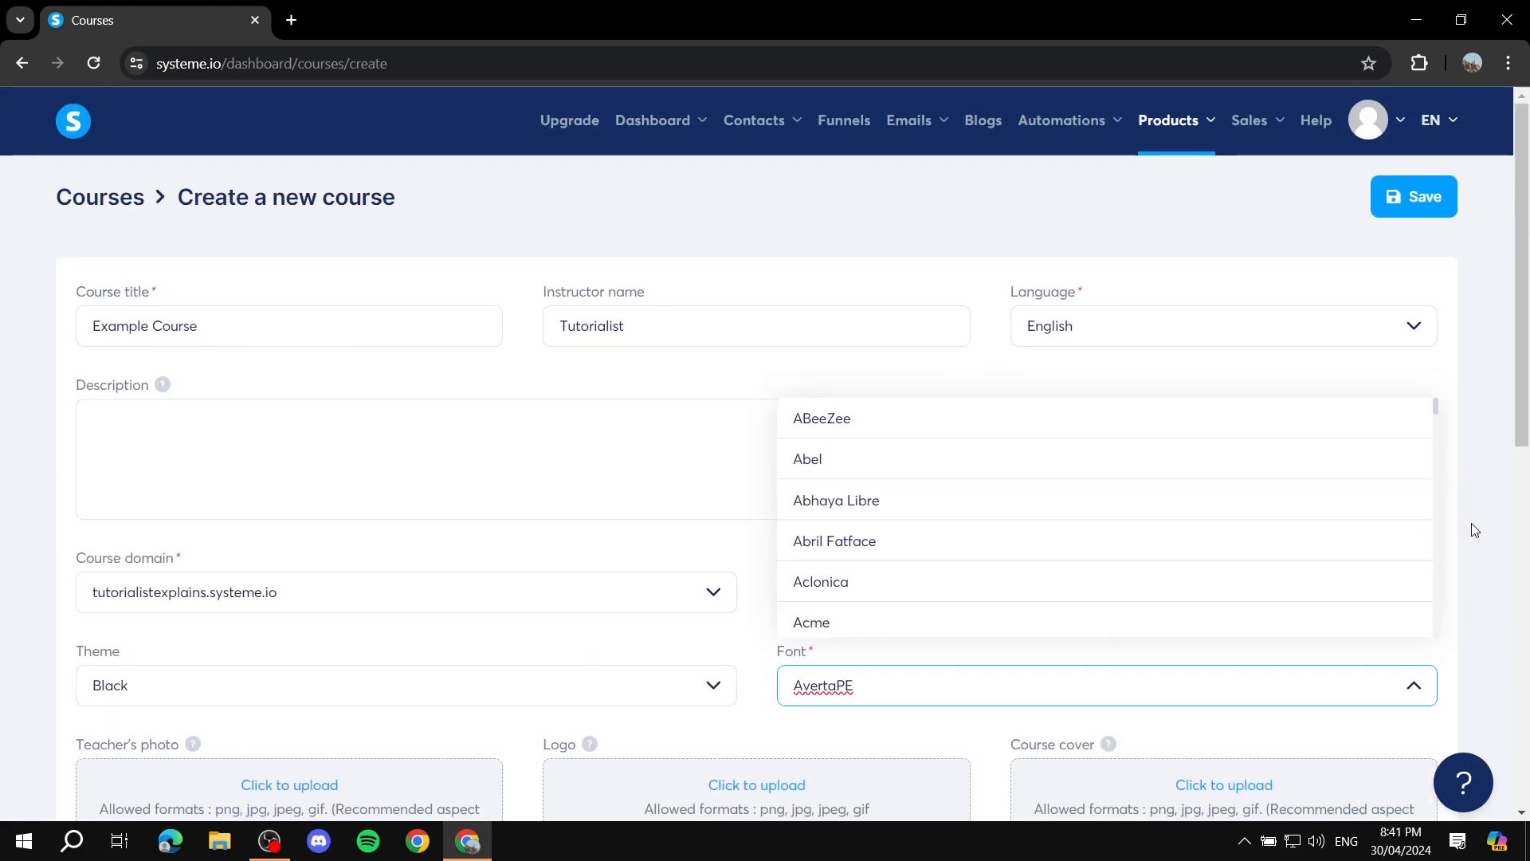
click(1471, 523)
Upload the "TUTORIAL" image as the course logo
scroll(1469, 529, down, 4)
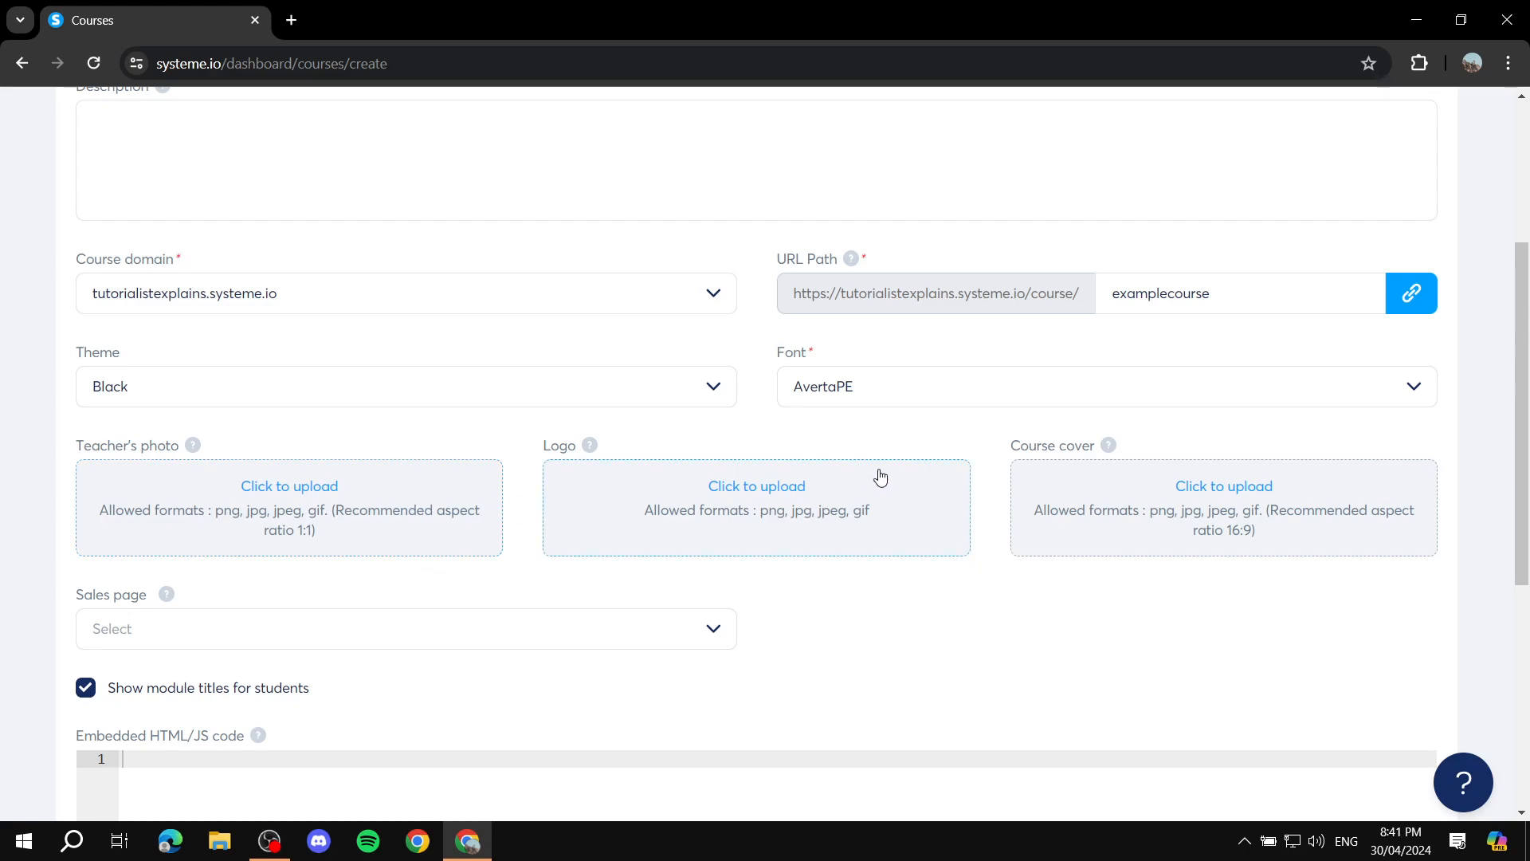
click(721, 496)
click(816, 596)
double_click(815, 596)
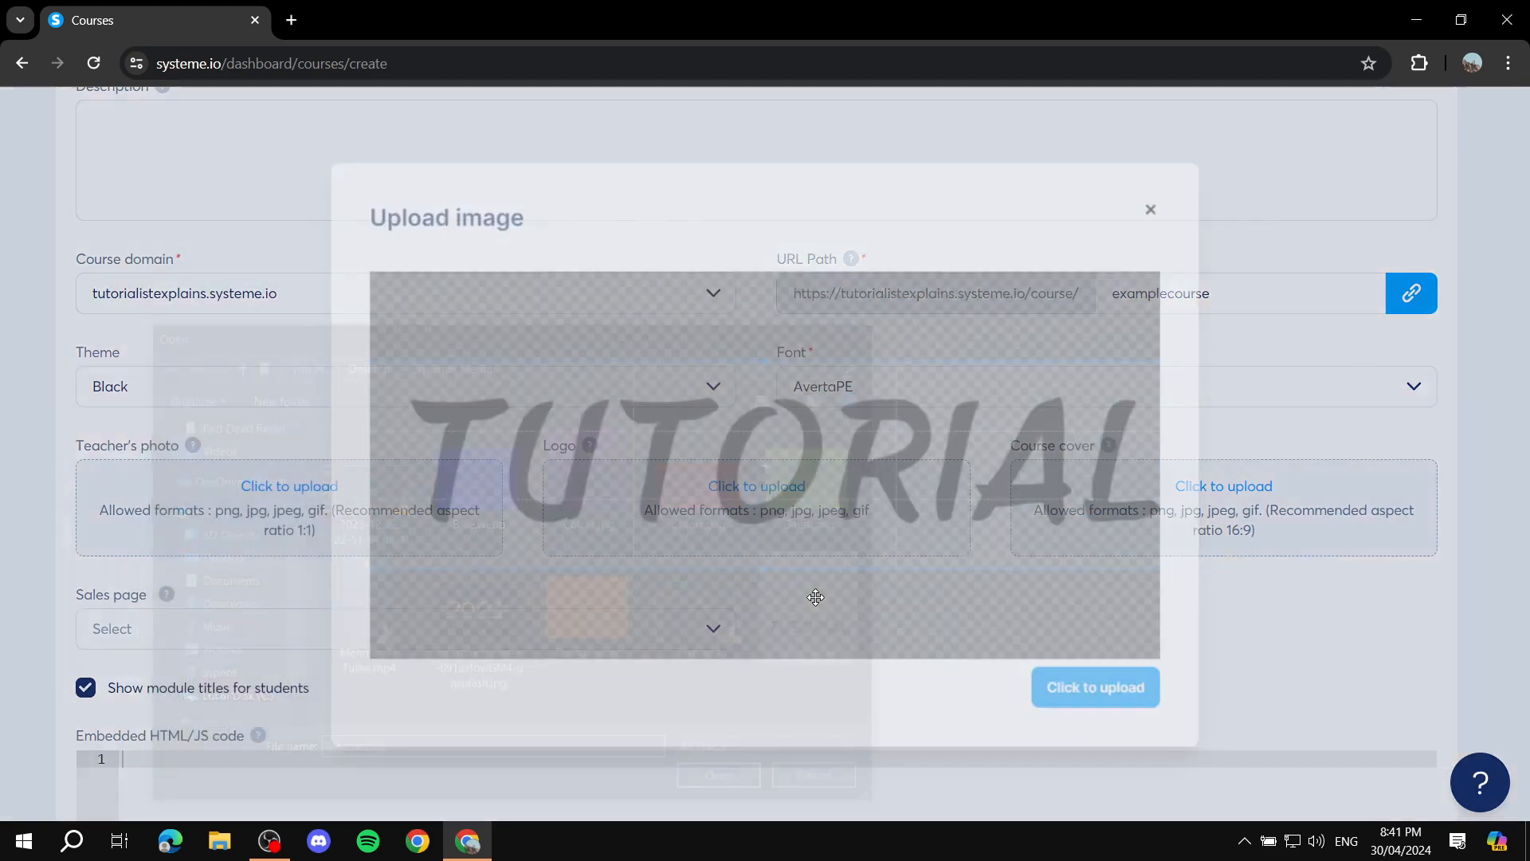
click(1086, 697)
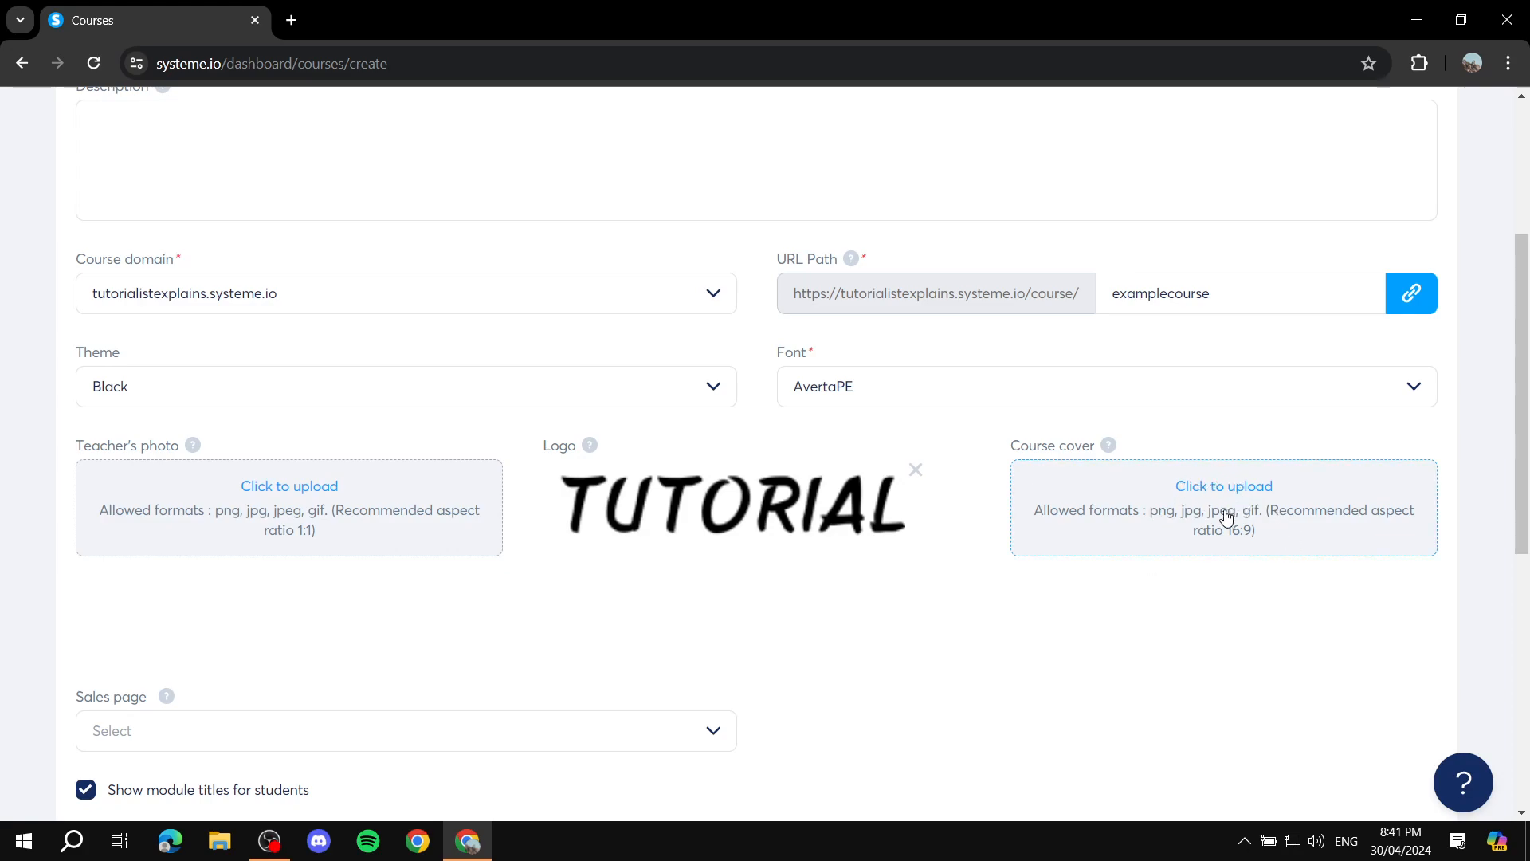
Review the remaining course fields, leaving the sales page and embedded code empty, and save the new course
scroll(210, 674, down, 1)
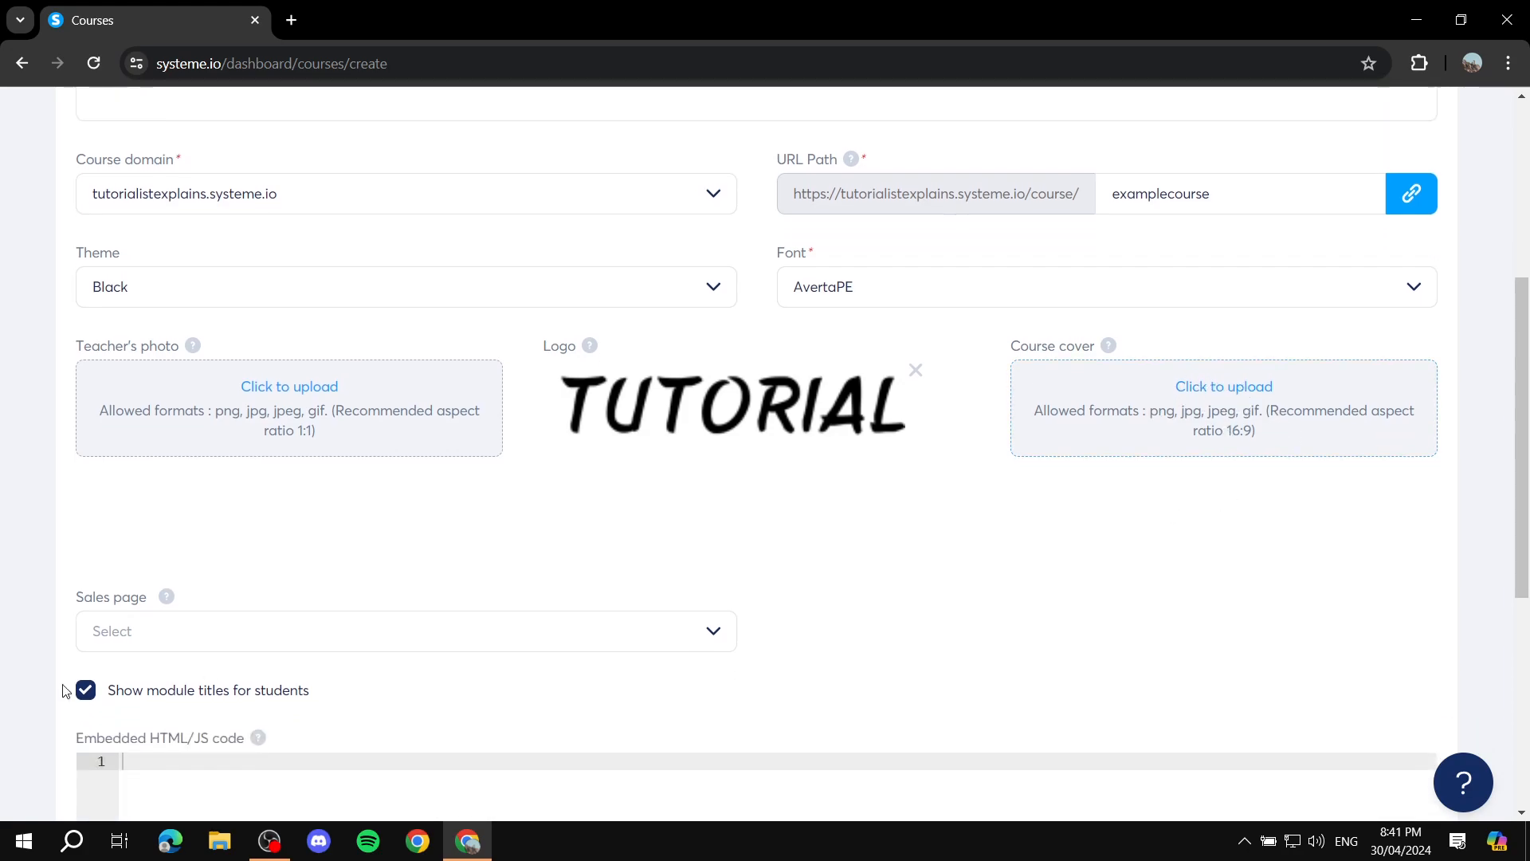
scroll(131, 643, down, 2)
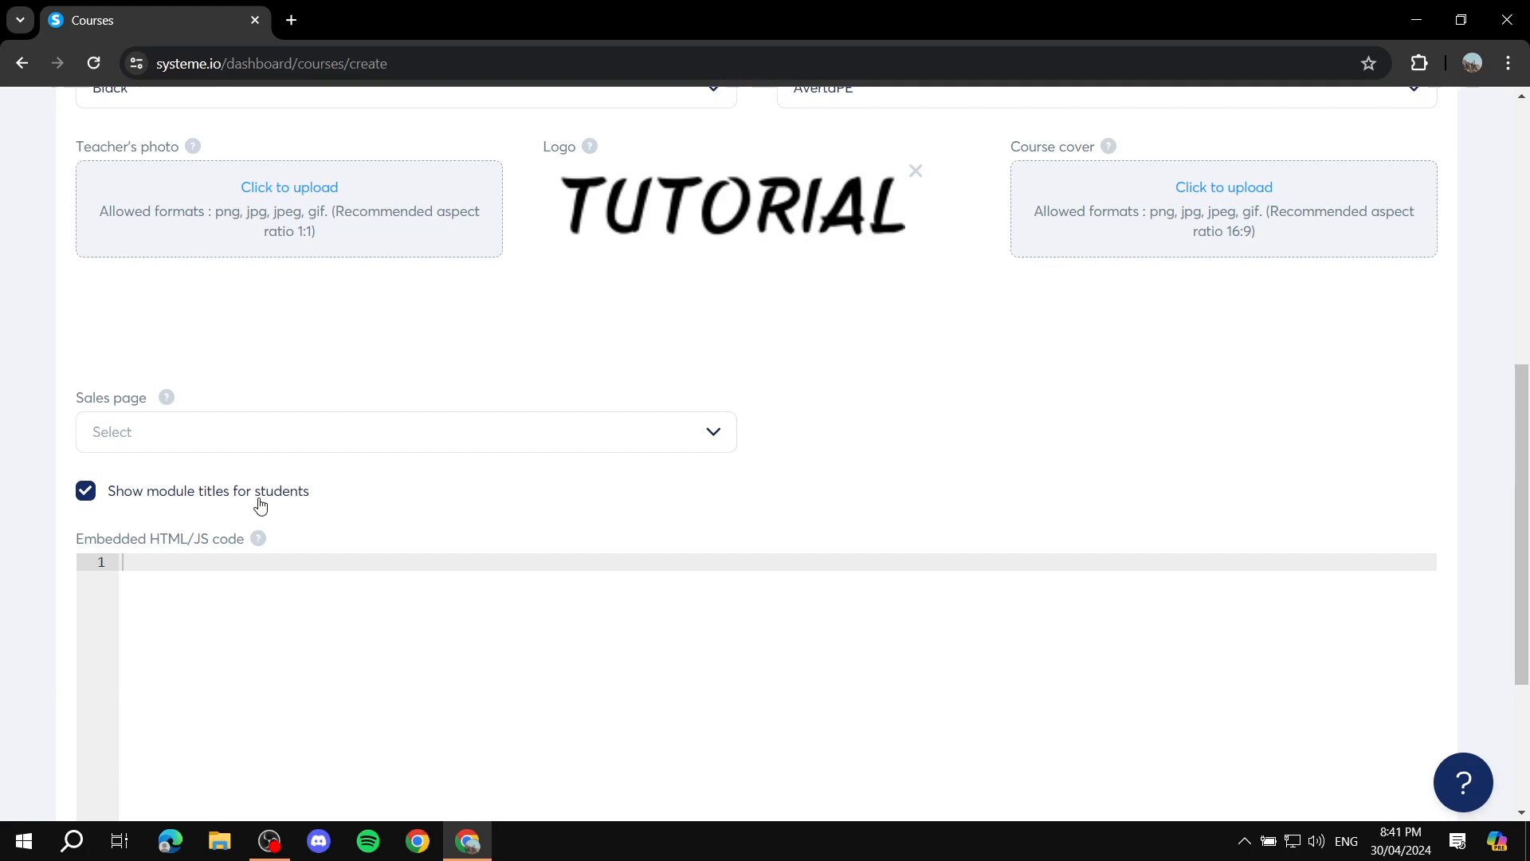
scroll(590, 486, down, 3)
scroll(590, 486, up, 10)
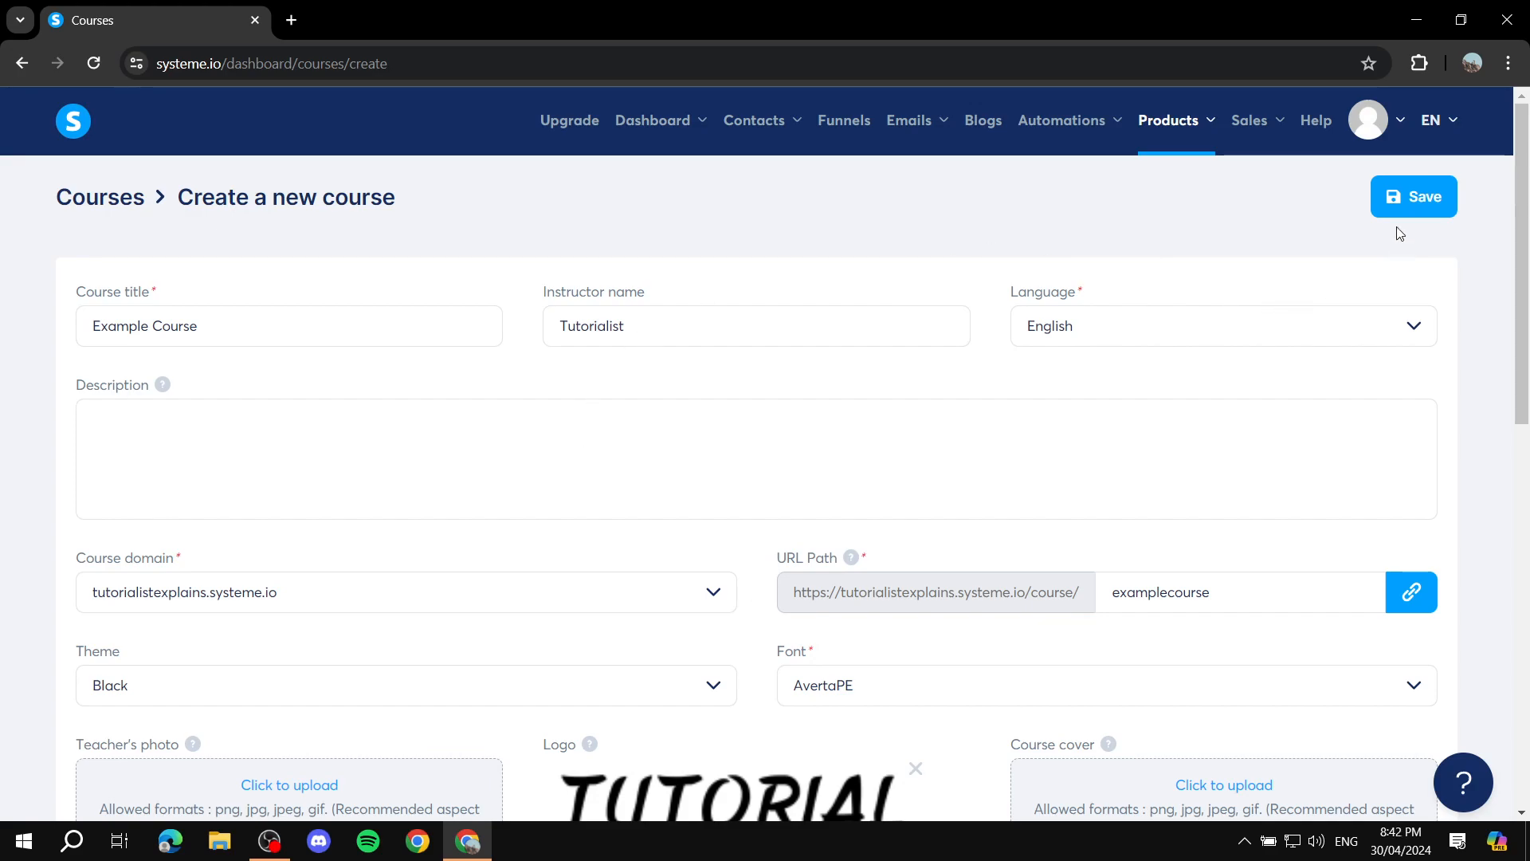
scroll(877, 516, down, 10)
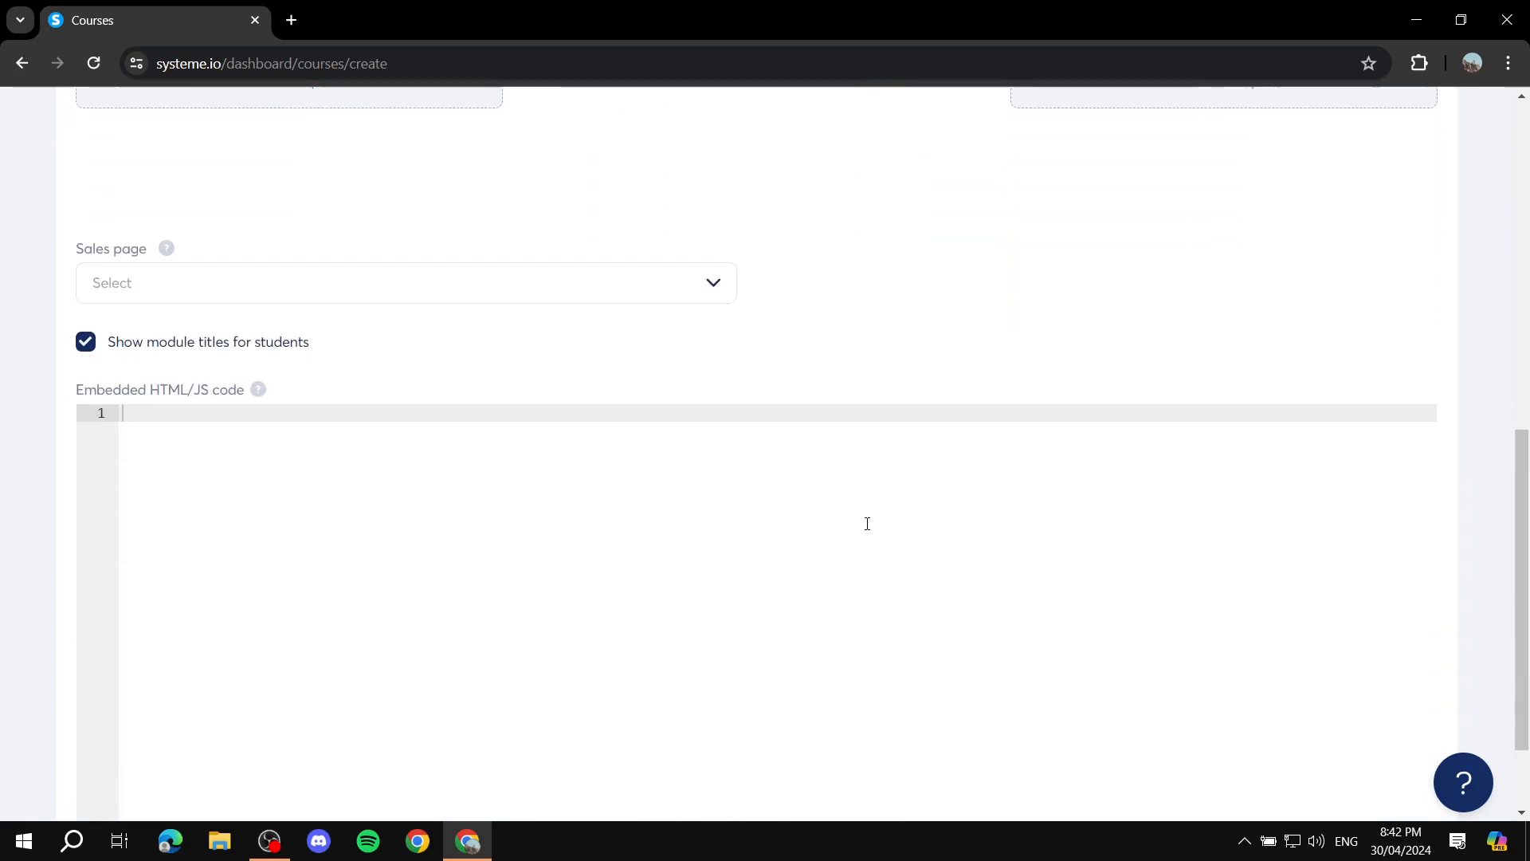
scroll(936, 359, up, 9)
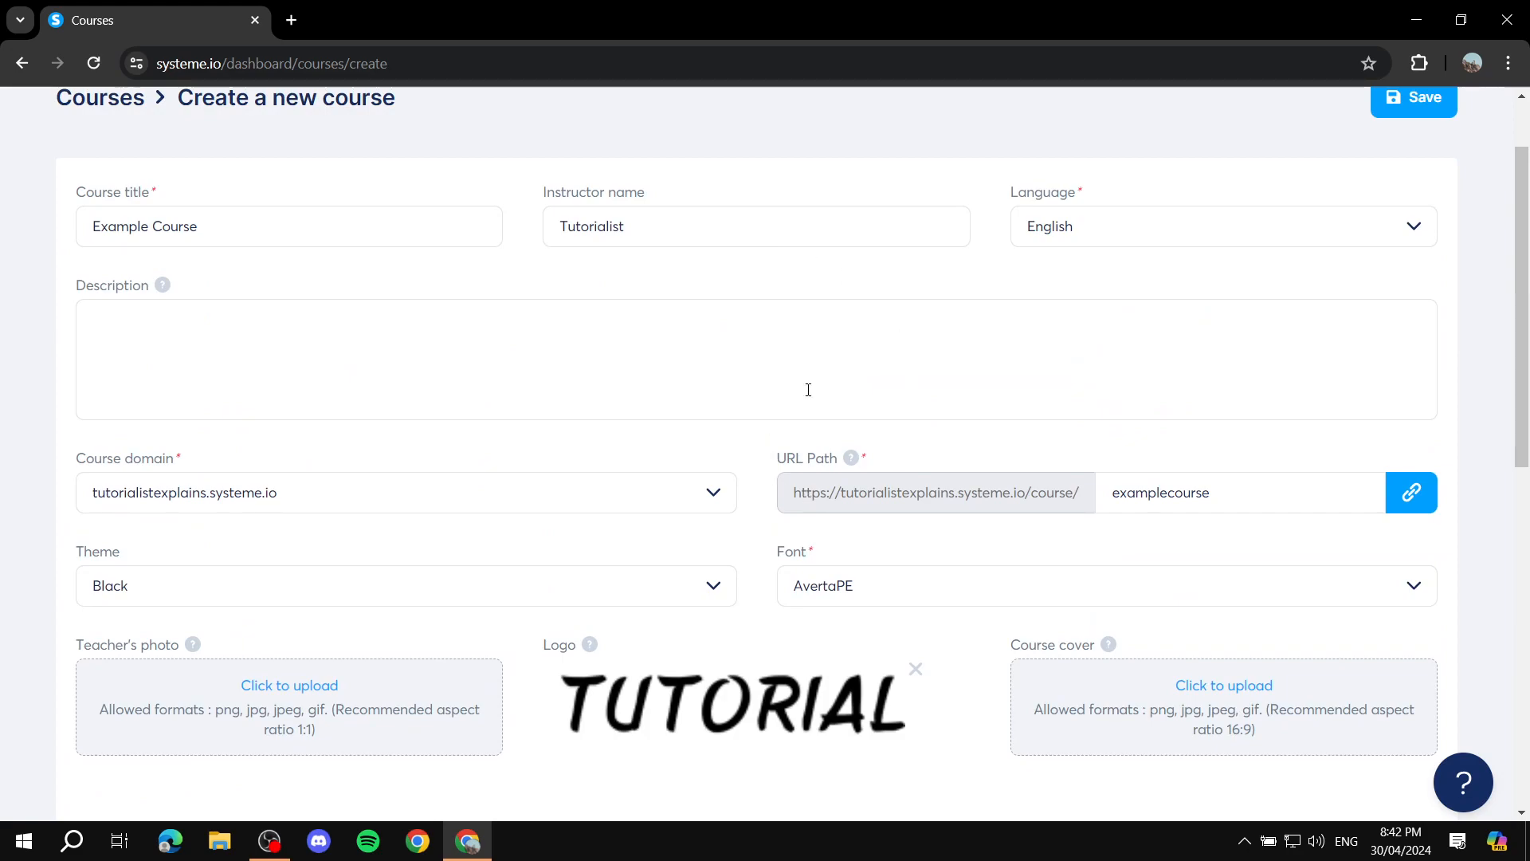
scroll(1281, 335, up, 2)
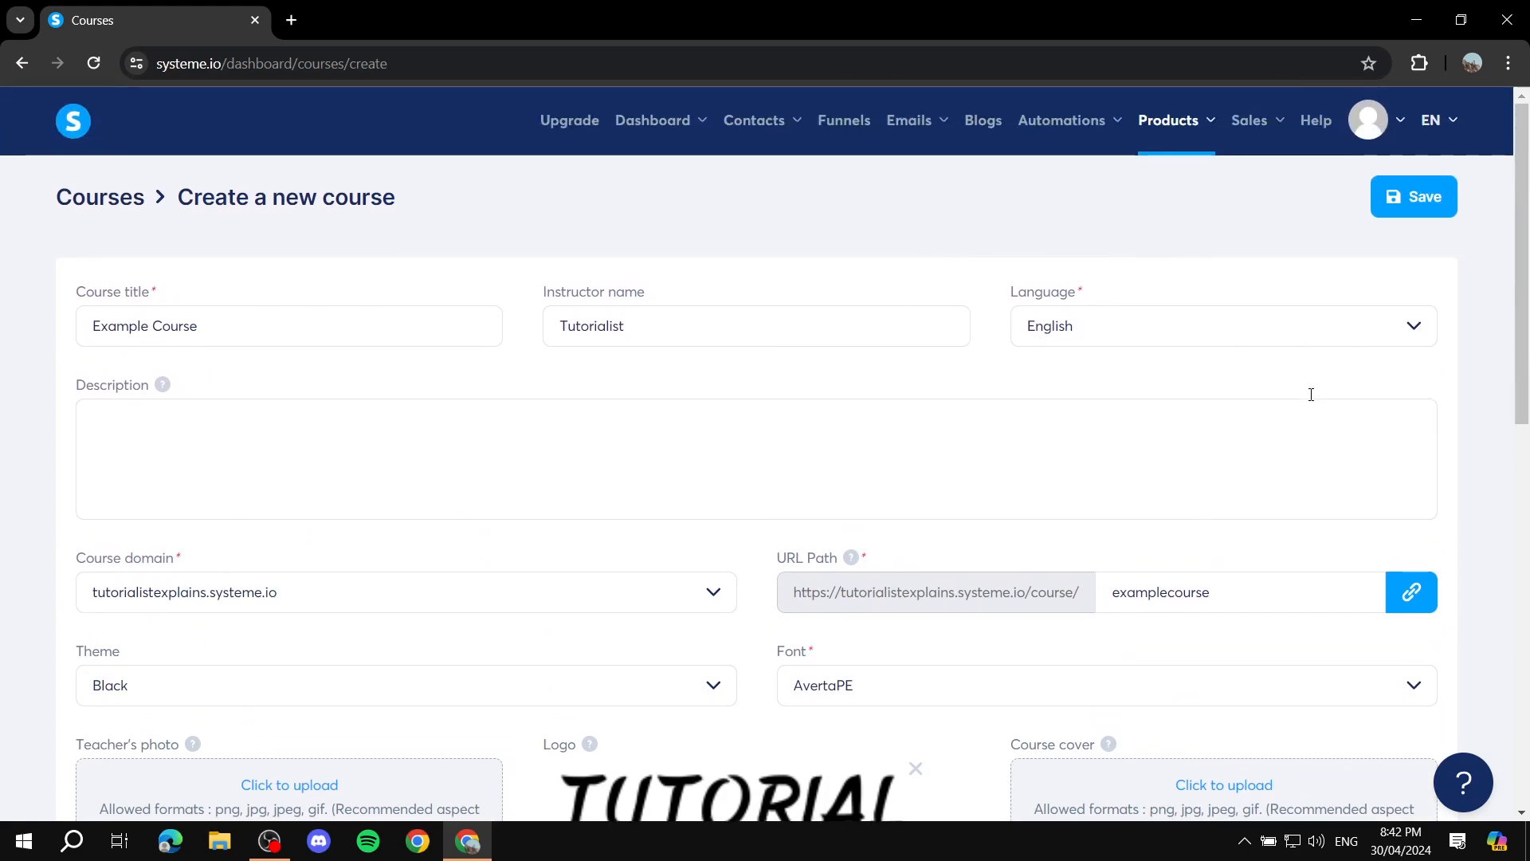
click(1412, 199)
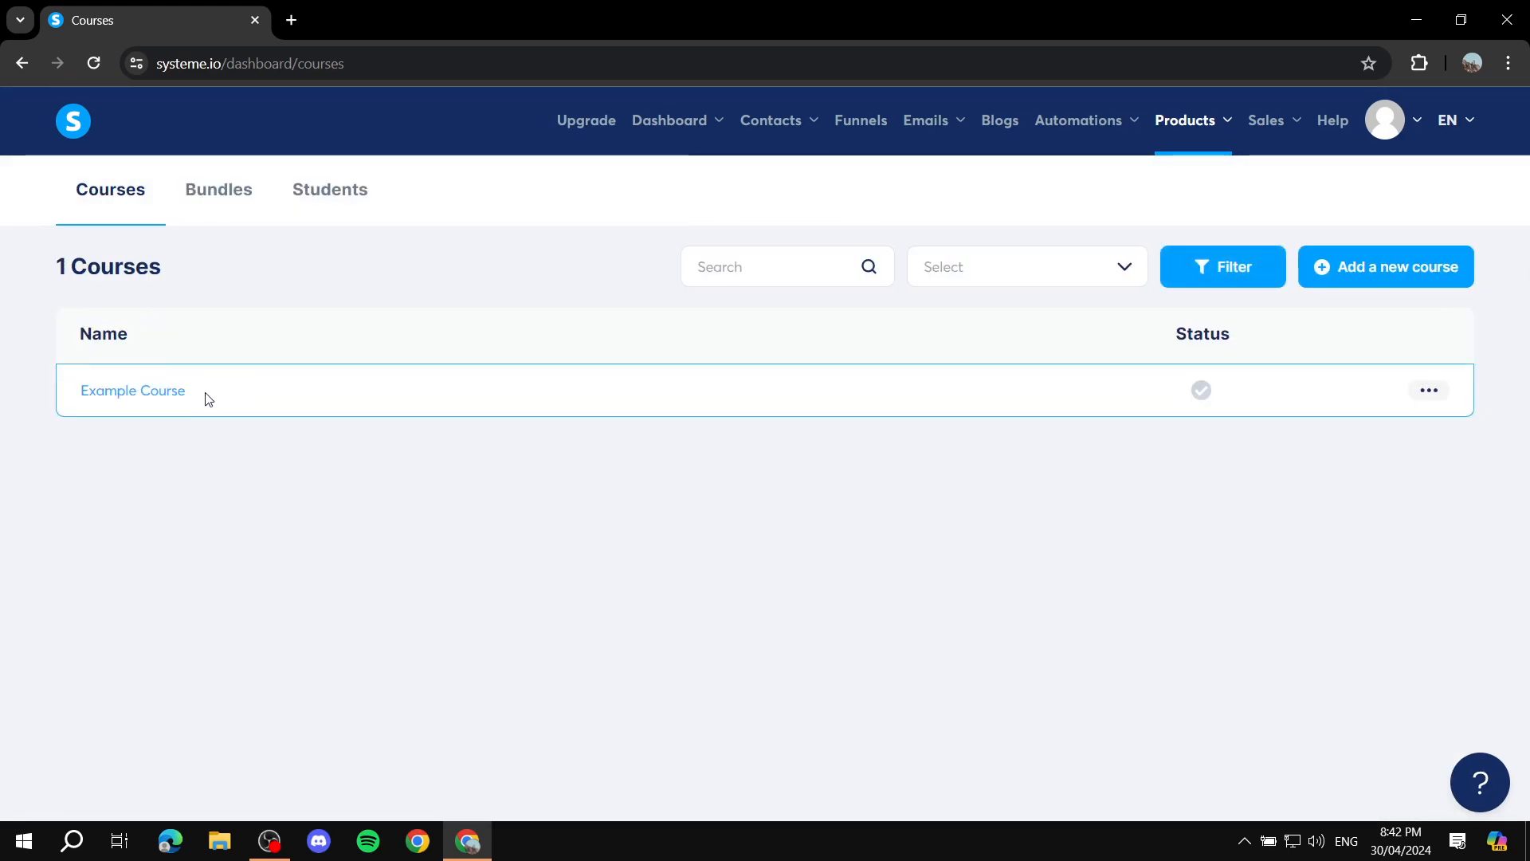
Open Example Course, review its settings form, and return to the course list
click(147, 391)
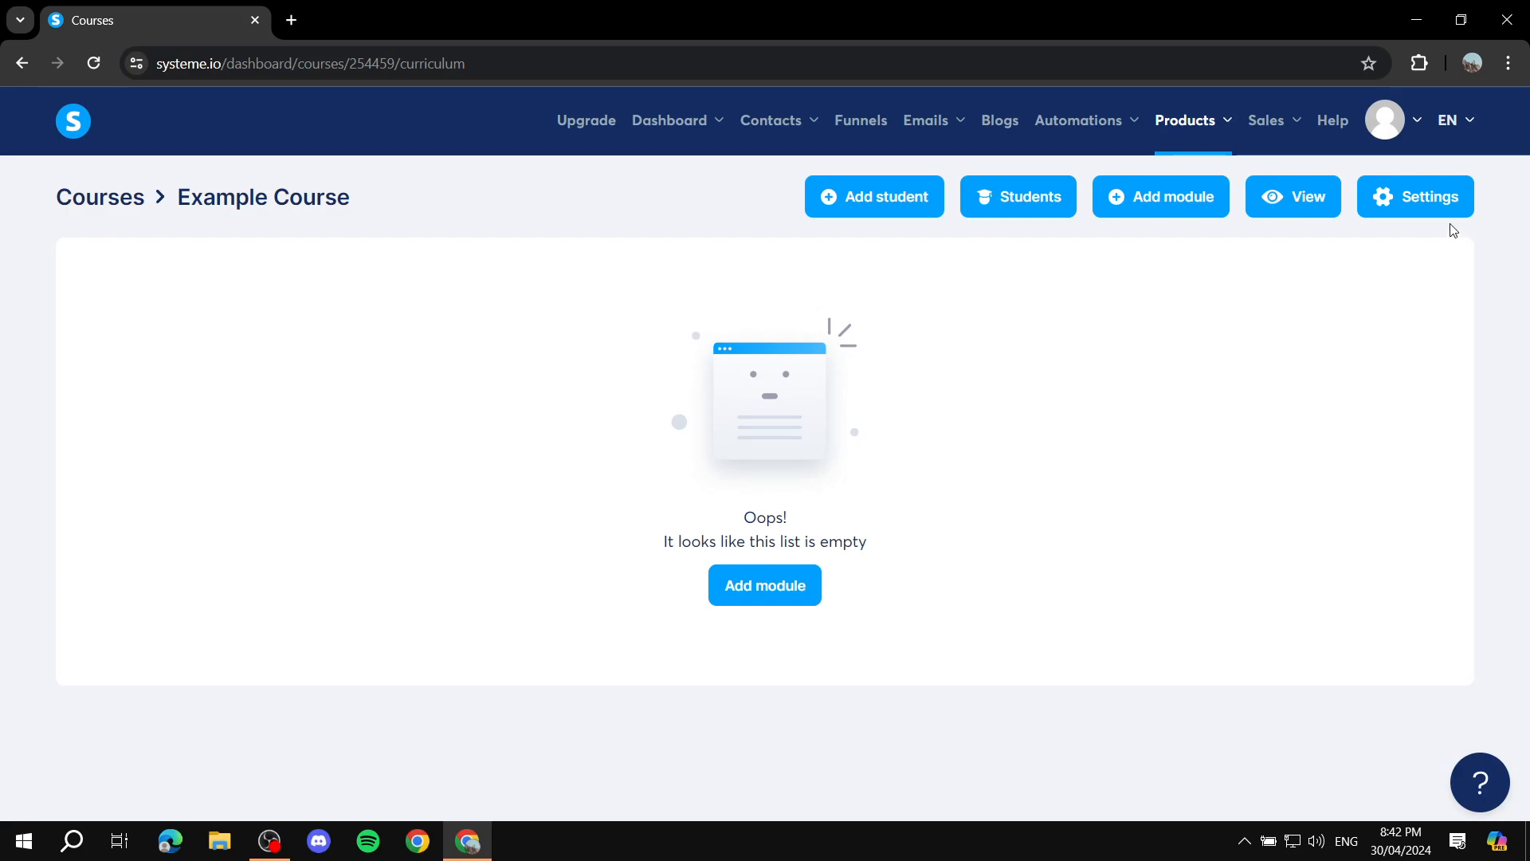
click(1421, 199)
scroll(43, 526, down, 6)
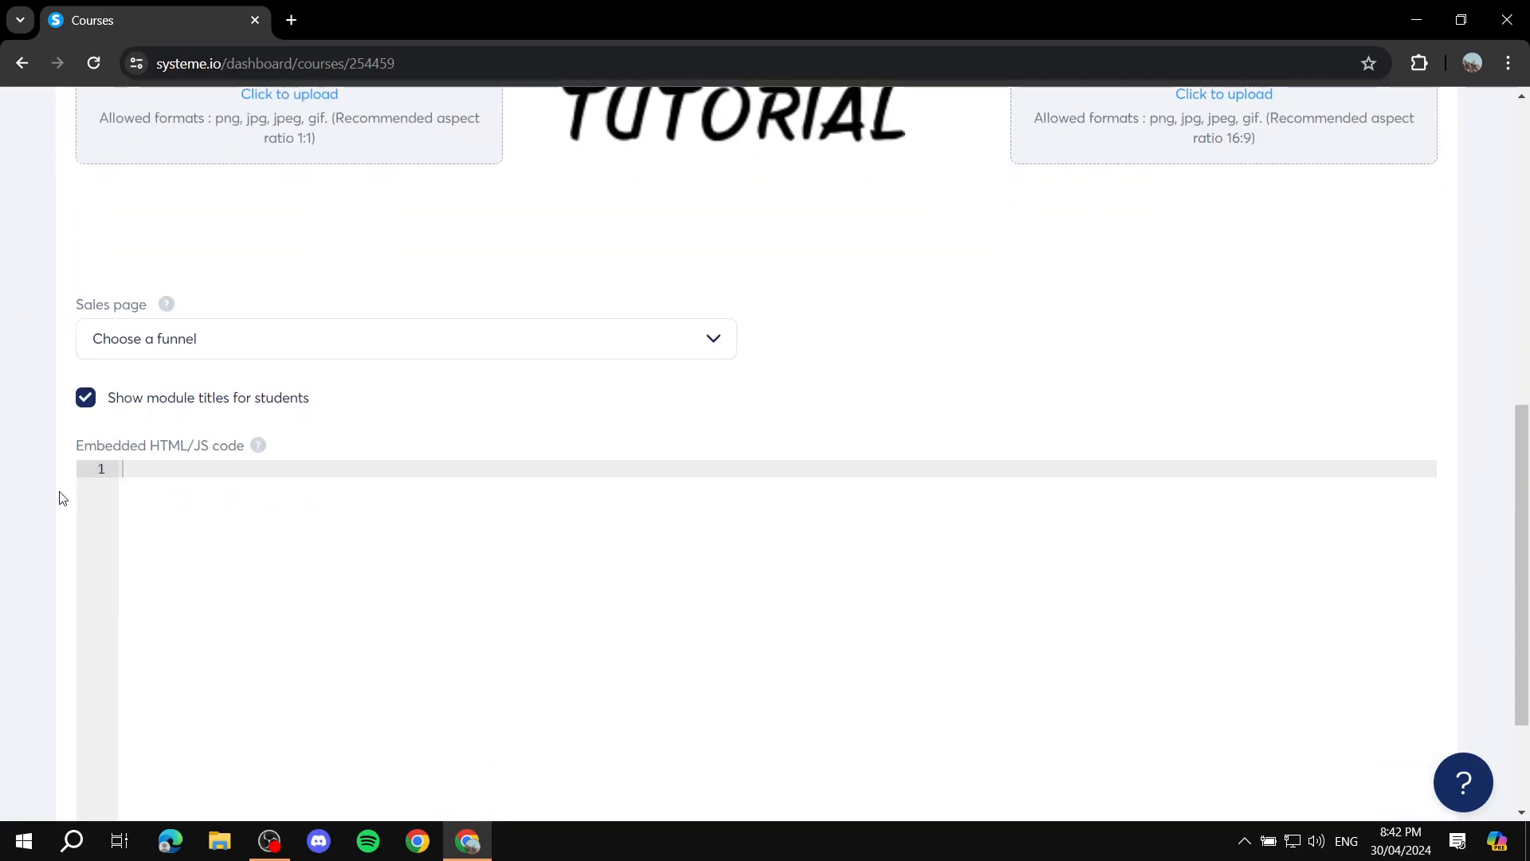
scroll(448, 423, up, 8)
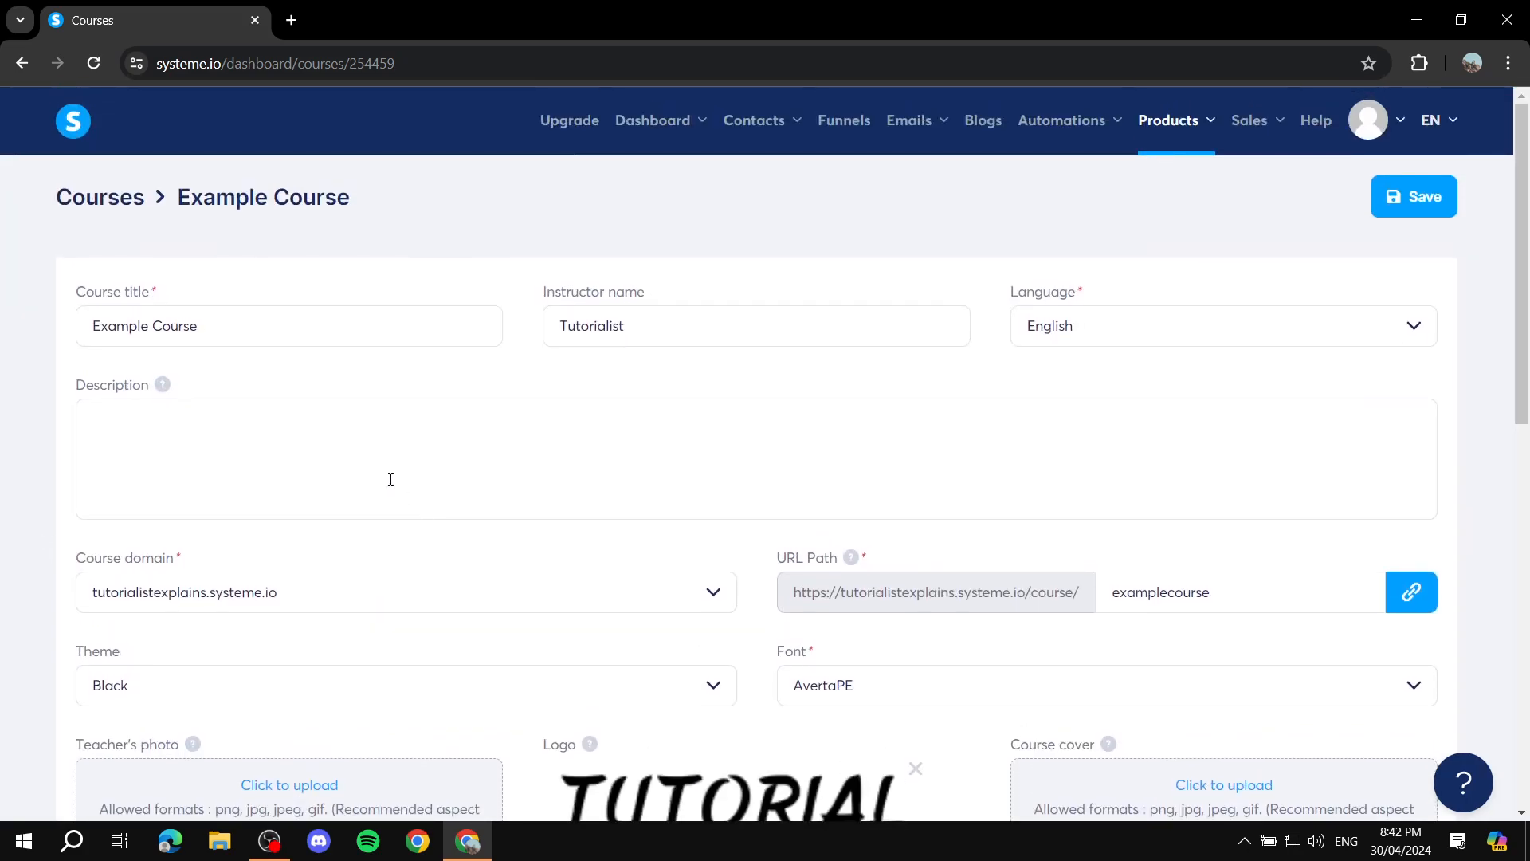
click(126, 199)
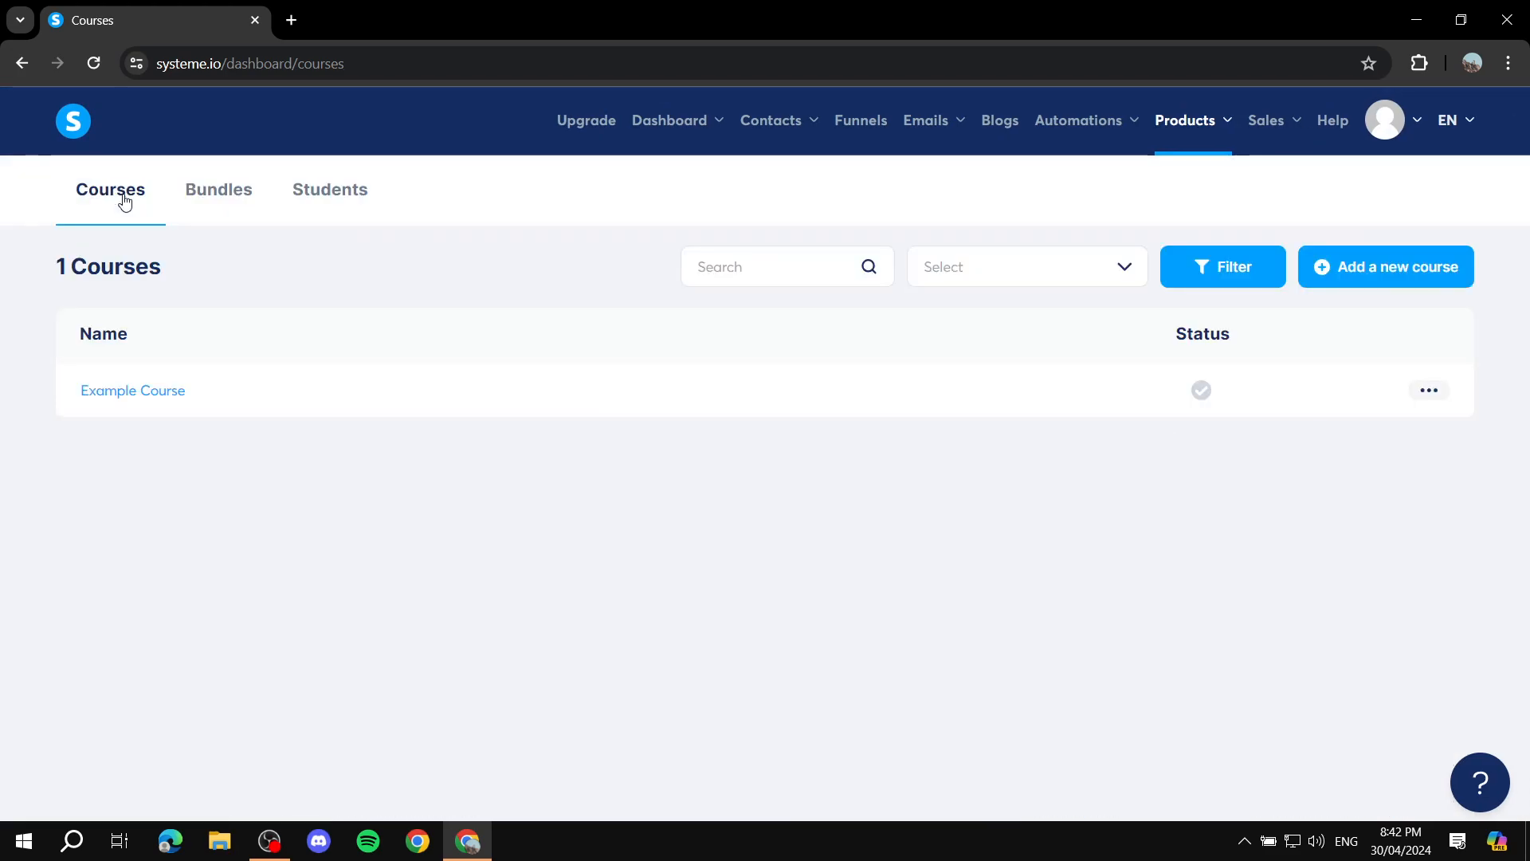
Create a module named "Introduction" in Example Course and expand it
click(131, 390)
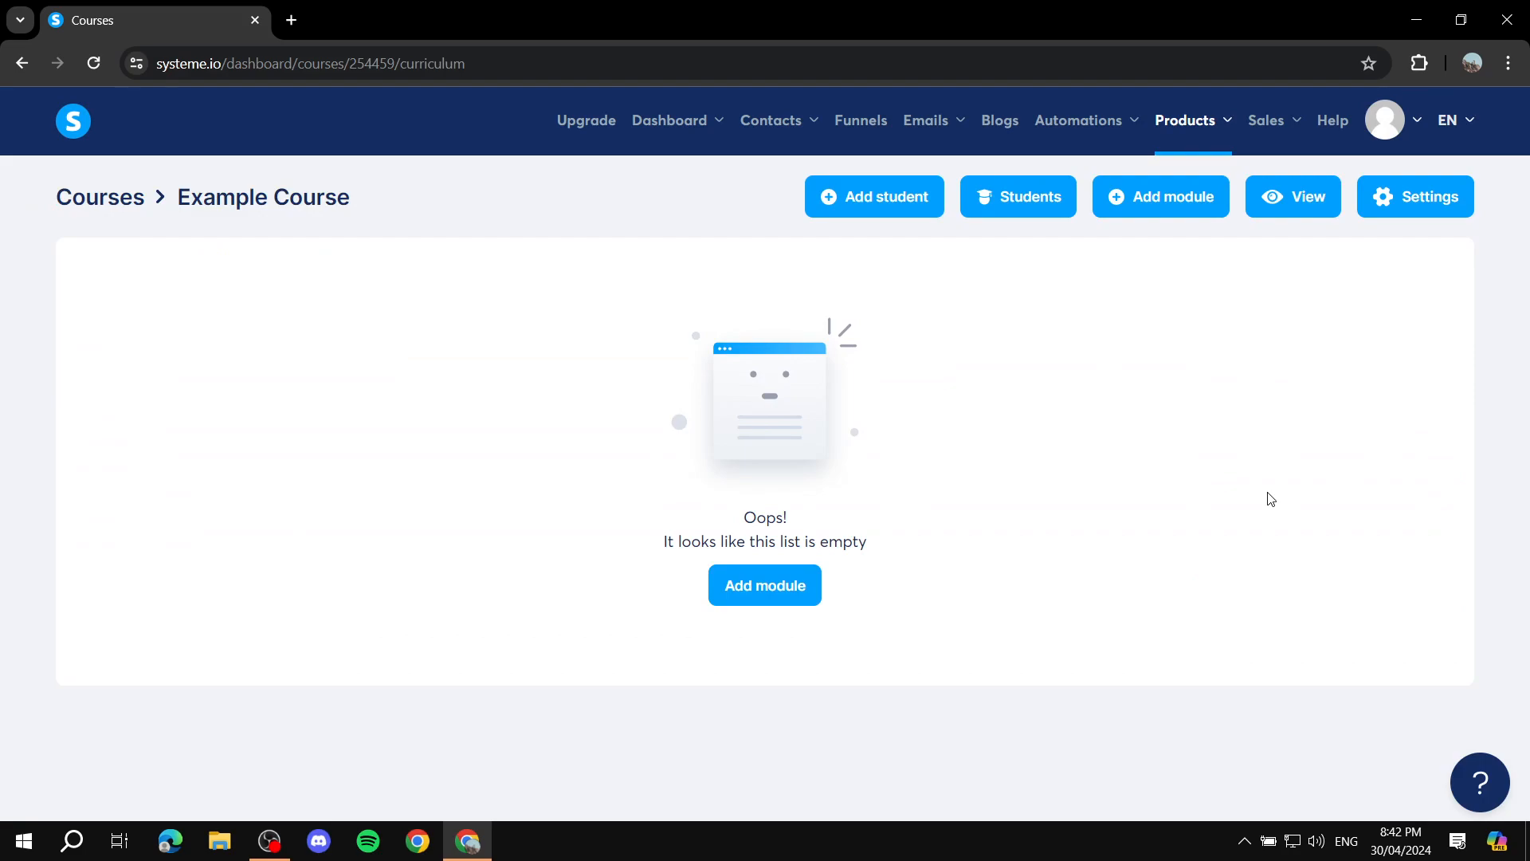
click(785, 598)
click(689, 464)
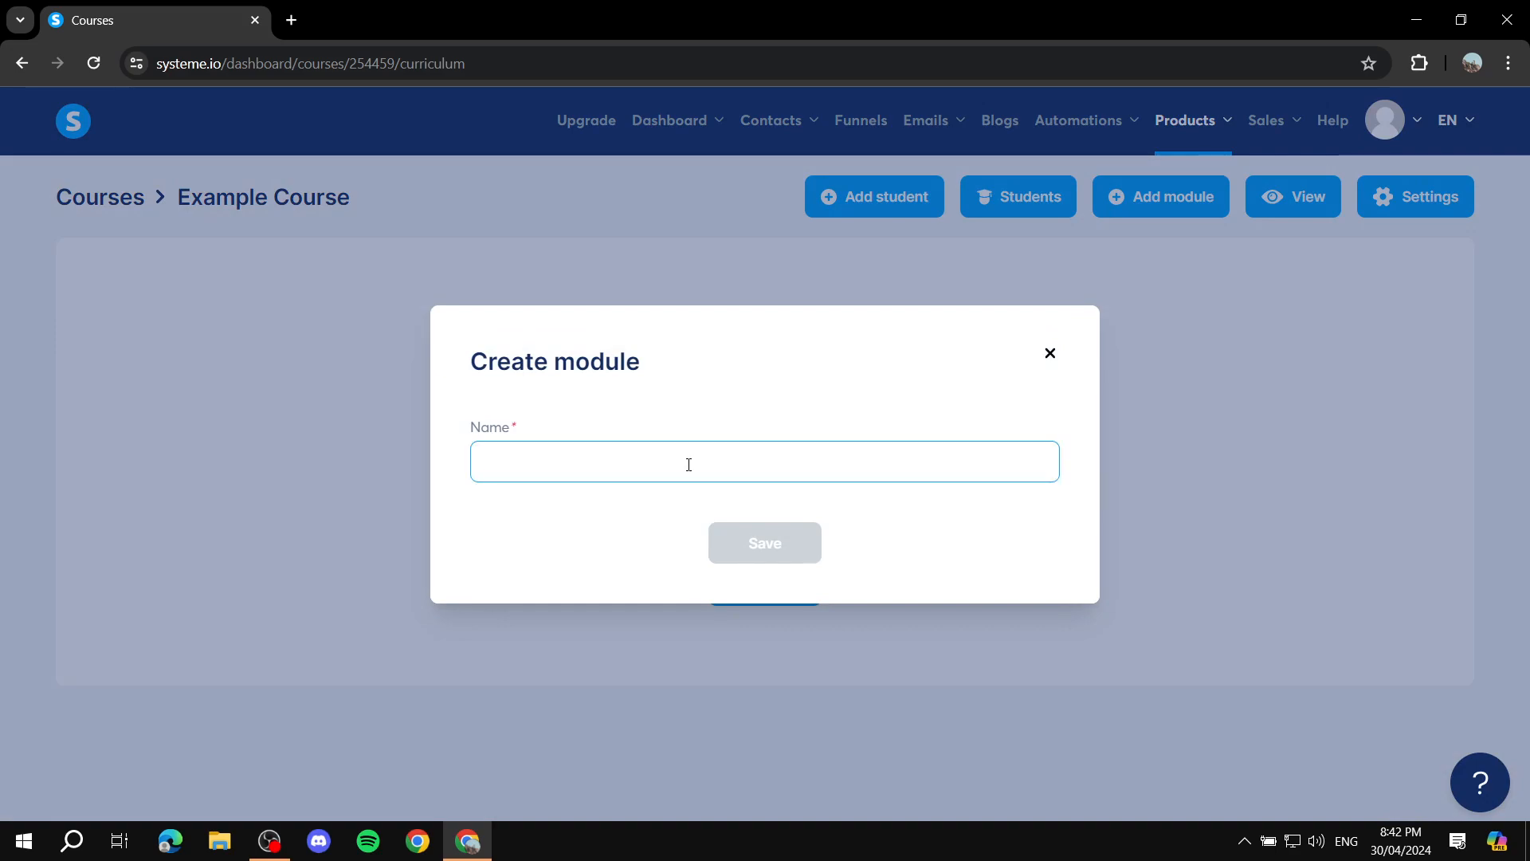
text(Introd)
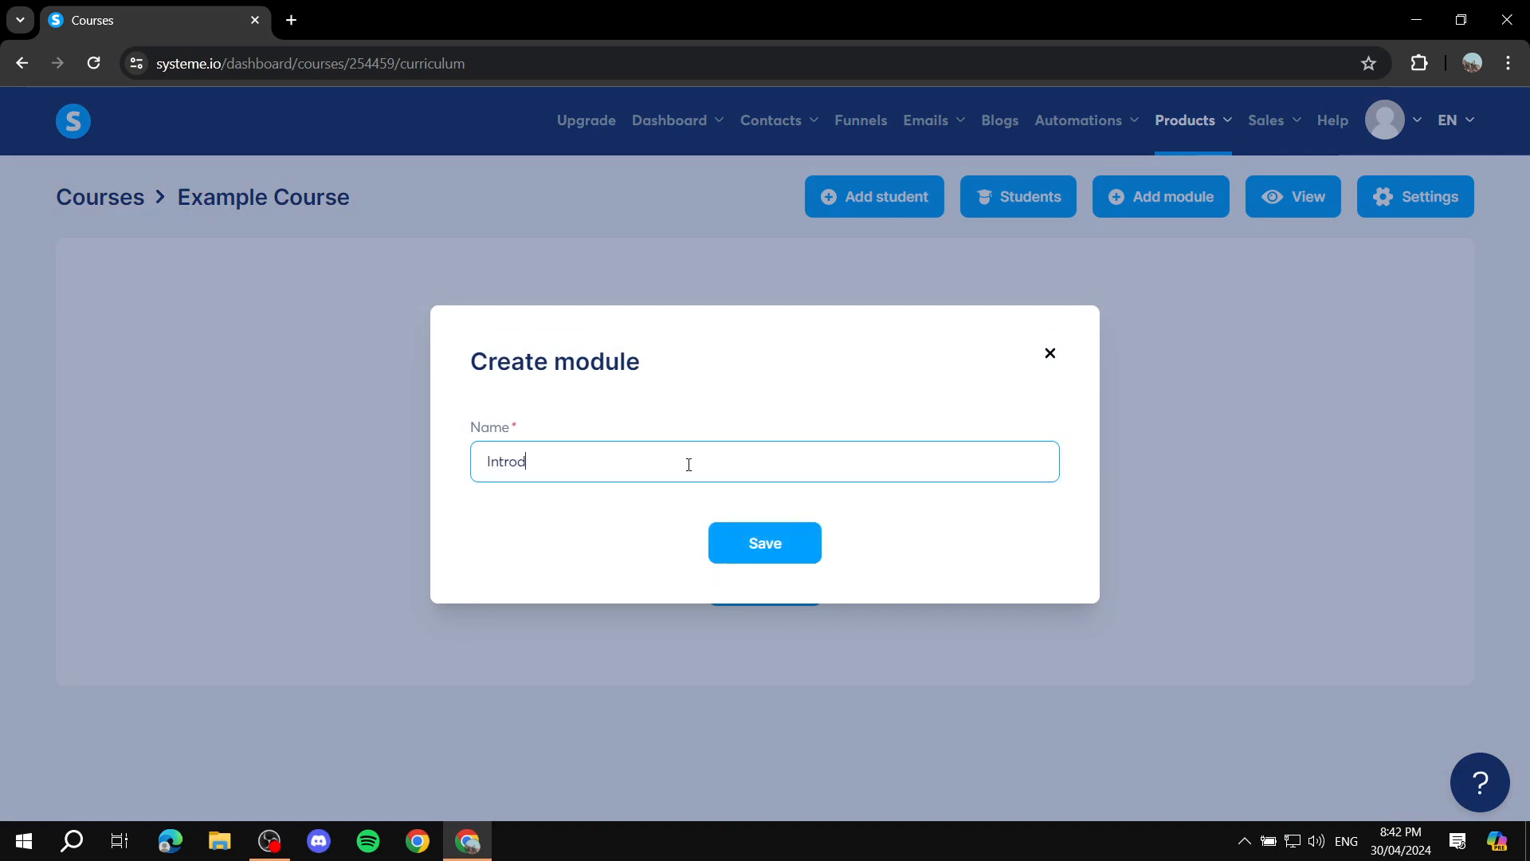
text(uction)
click(746, 549)
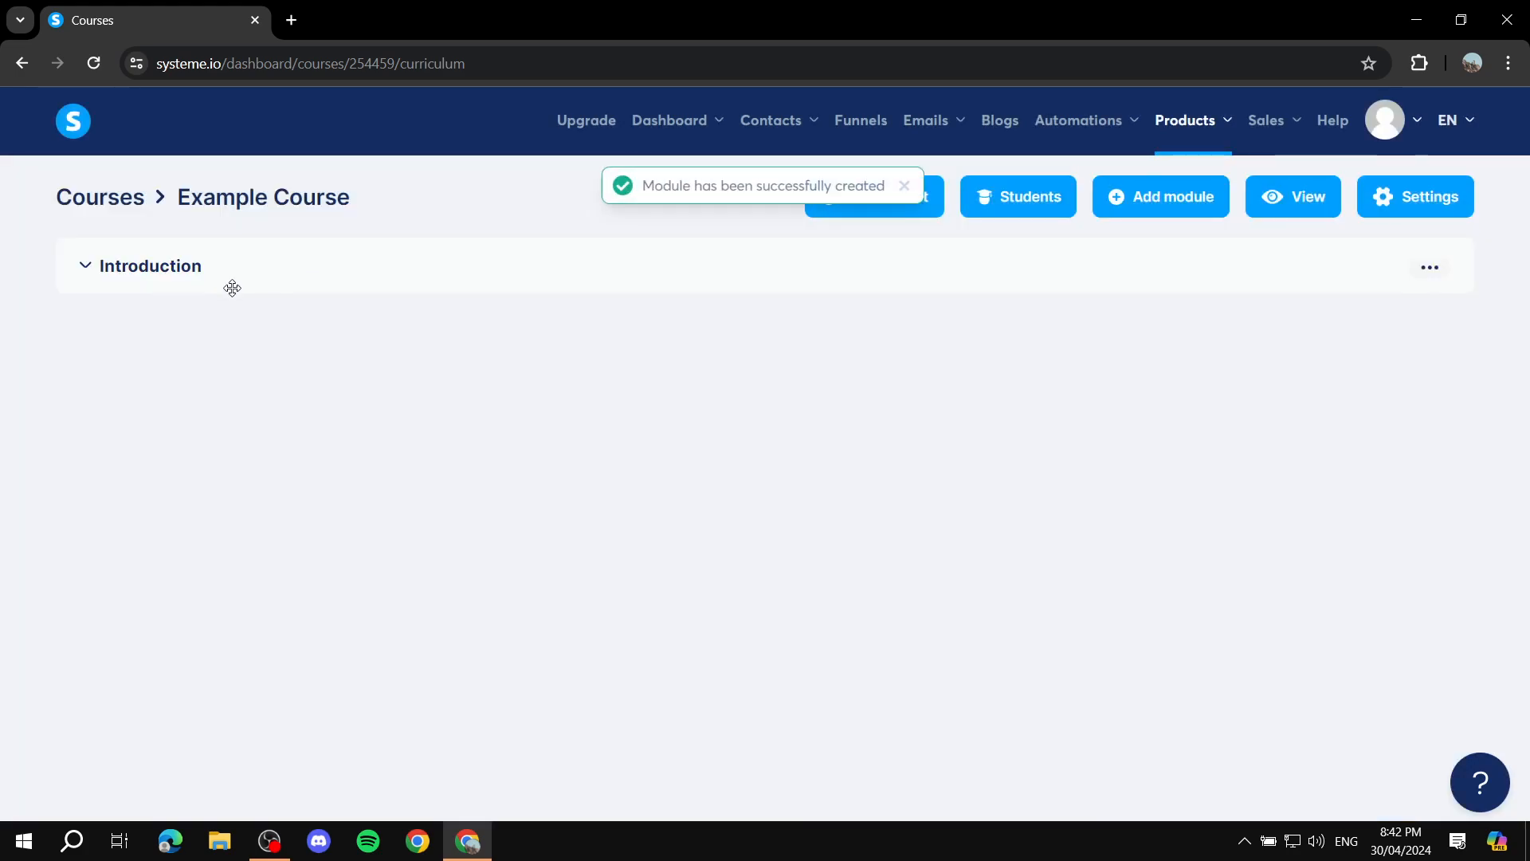
click(85, 266)
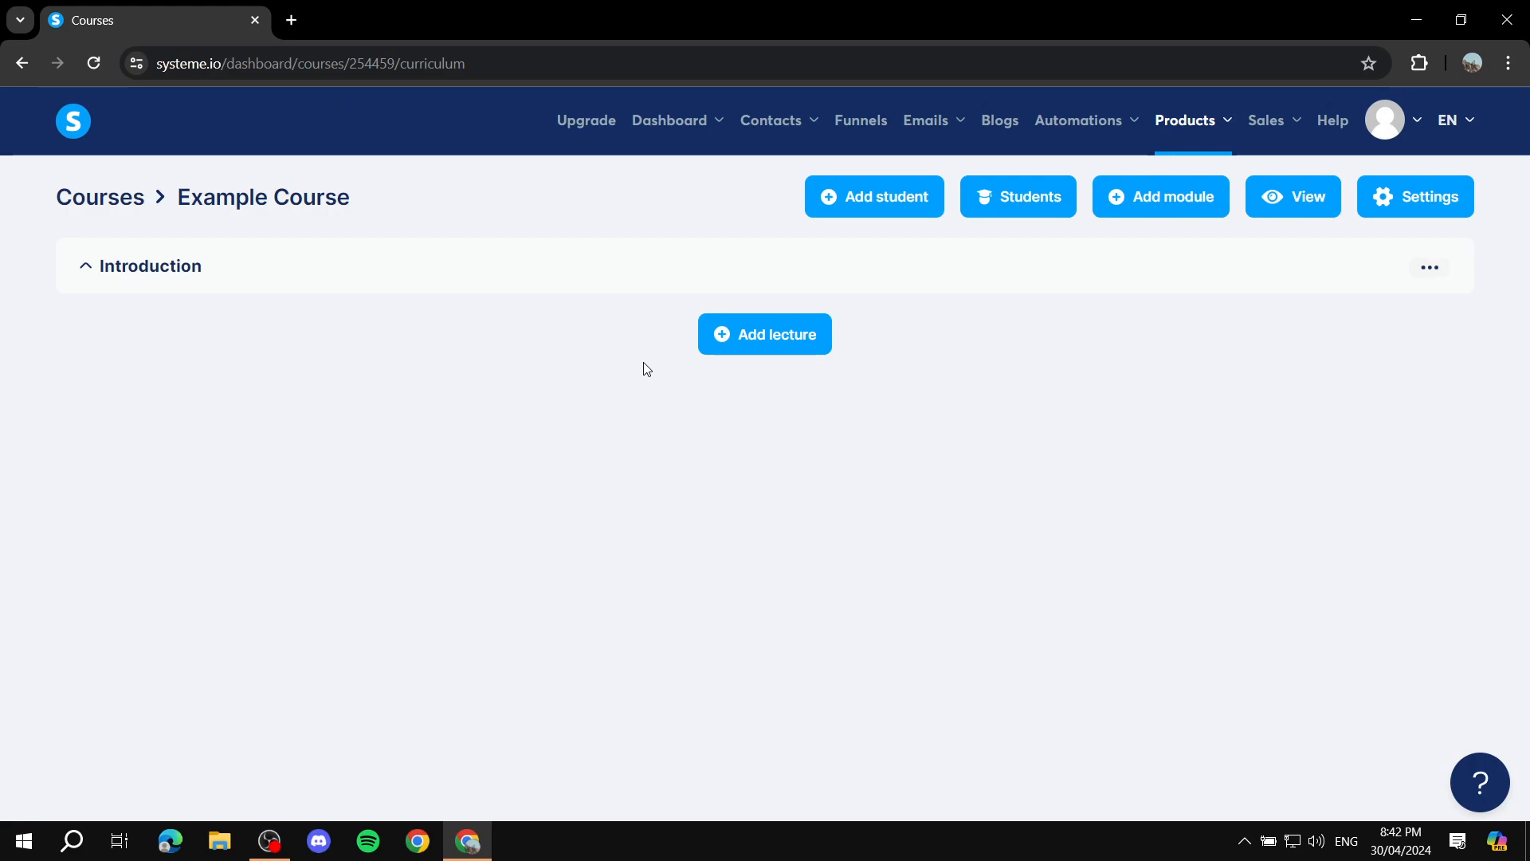
click(766, 335)
click(616, 292)
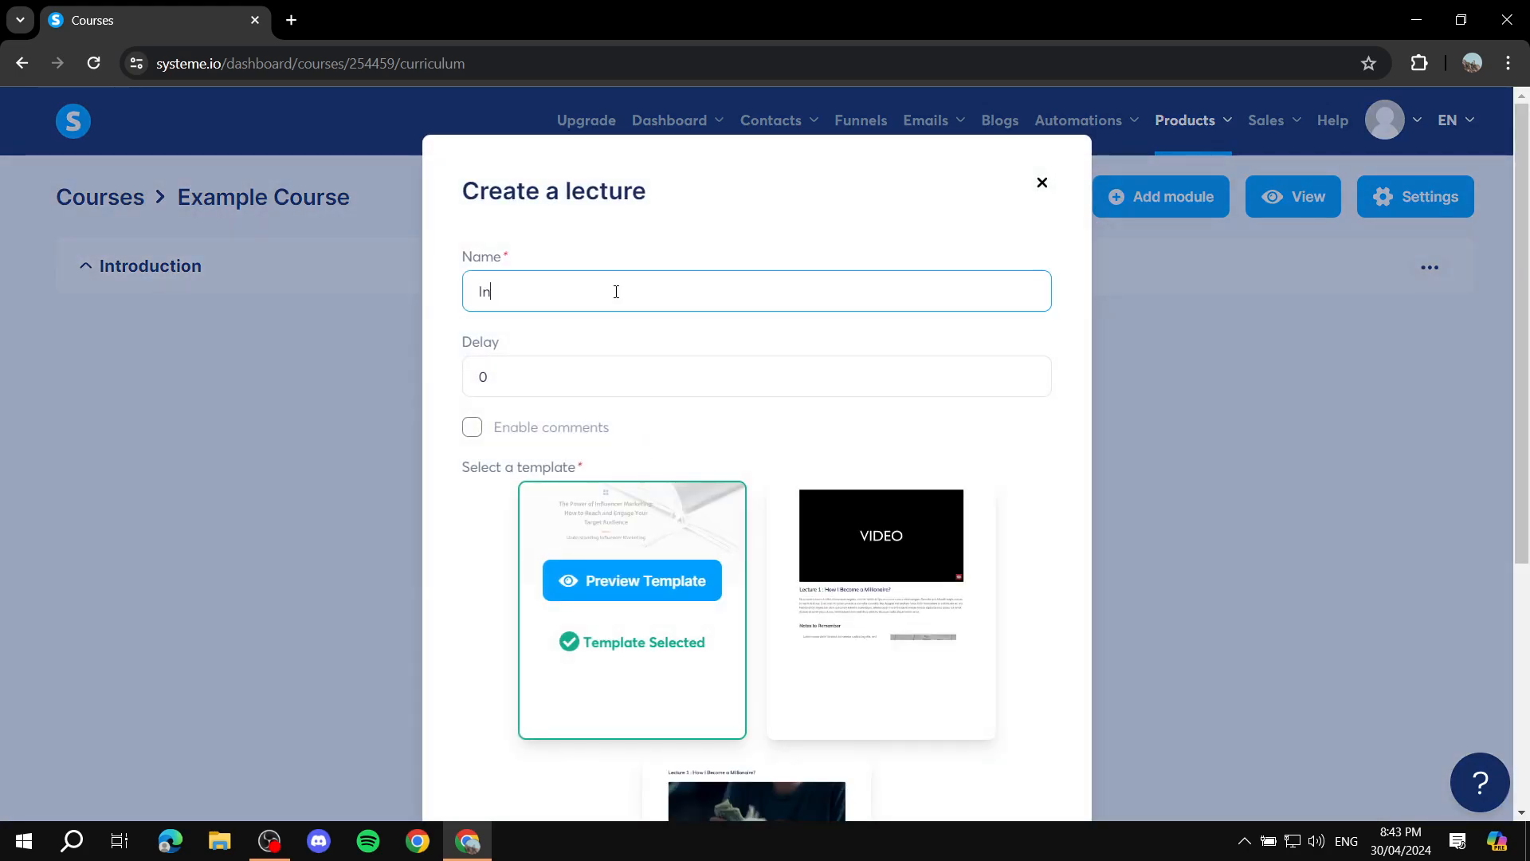
text(Intro Video)
scroll(546, 461, down, 3)
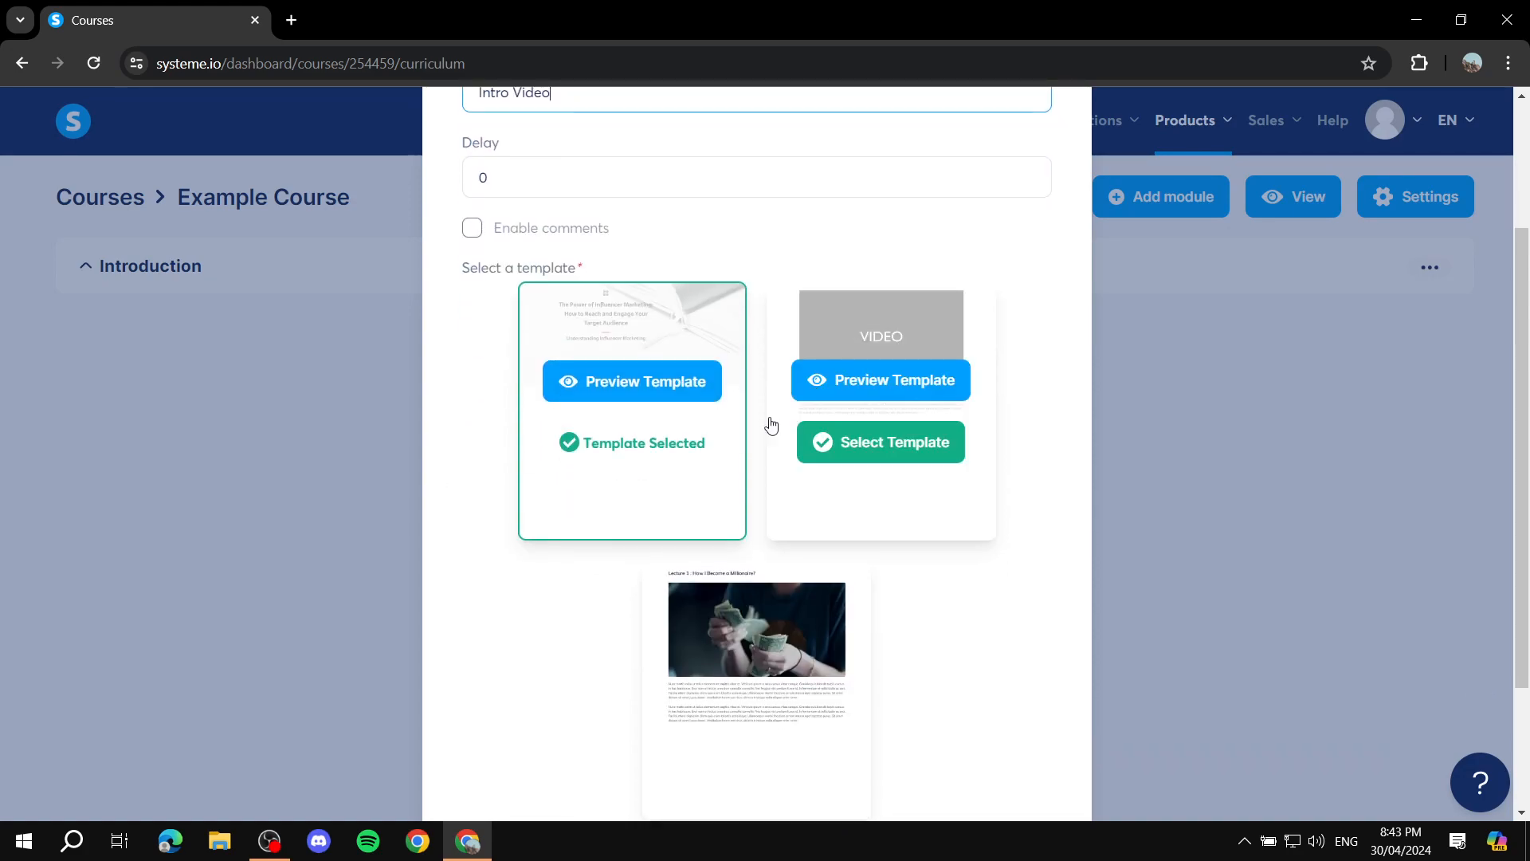
mouse_move(853, 466)
scroll(853, 466, down, 3)
scroll(845, 382, up, 4)
mouse_move(974, 563)
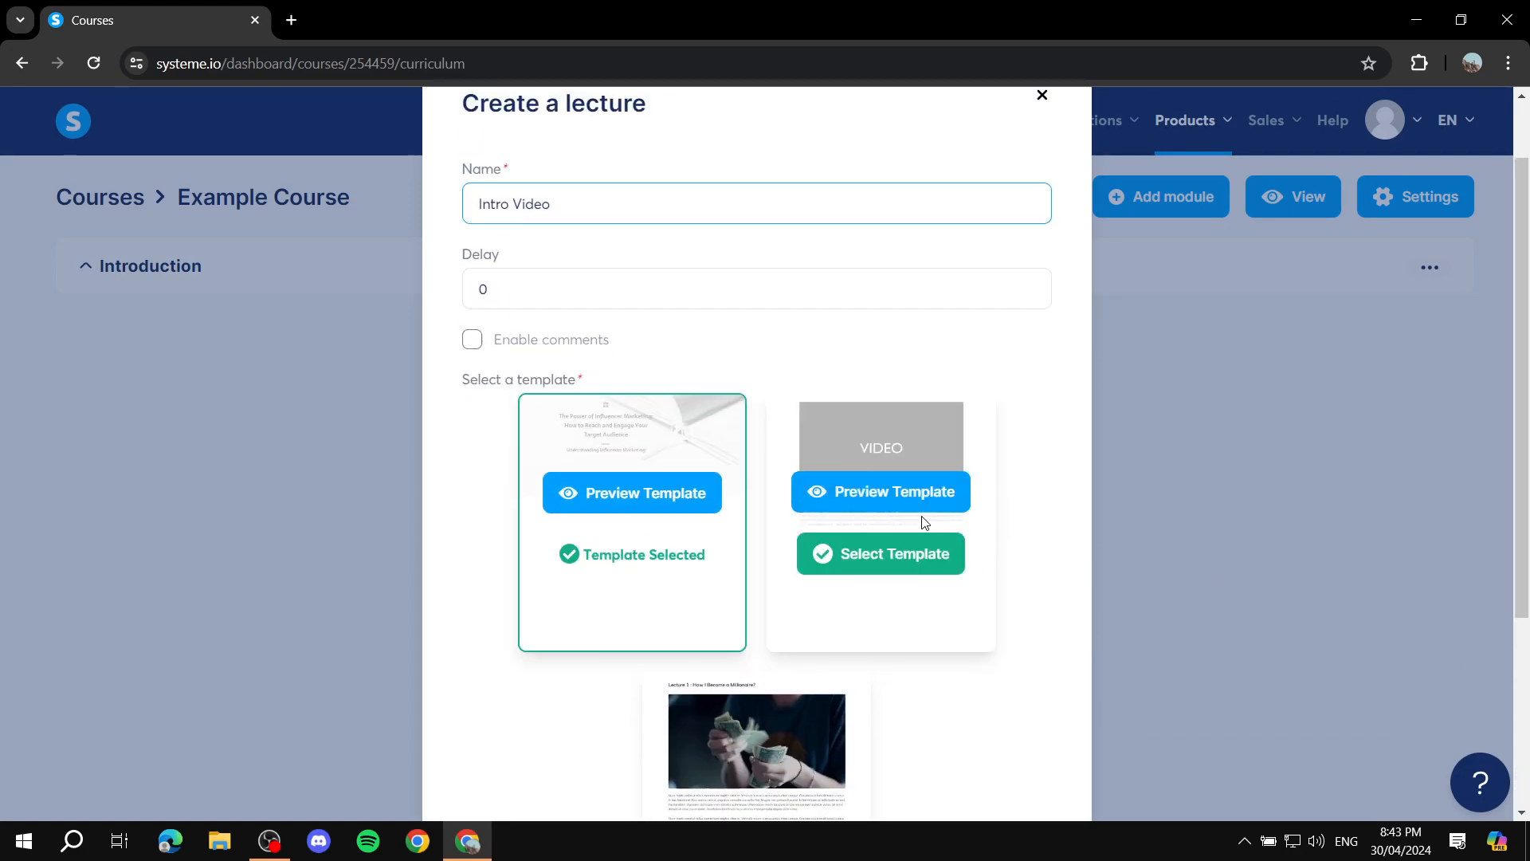
click(894, 565)
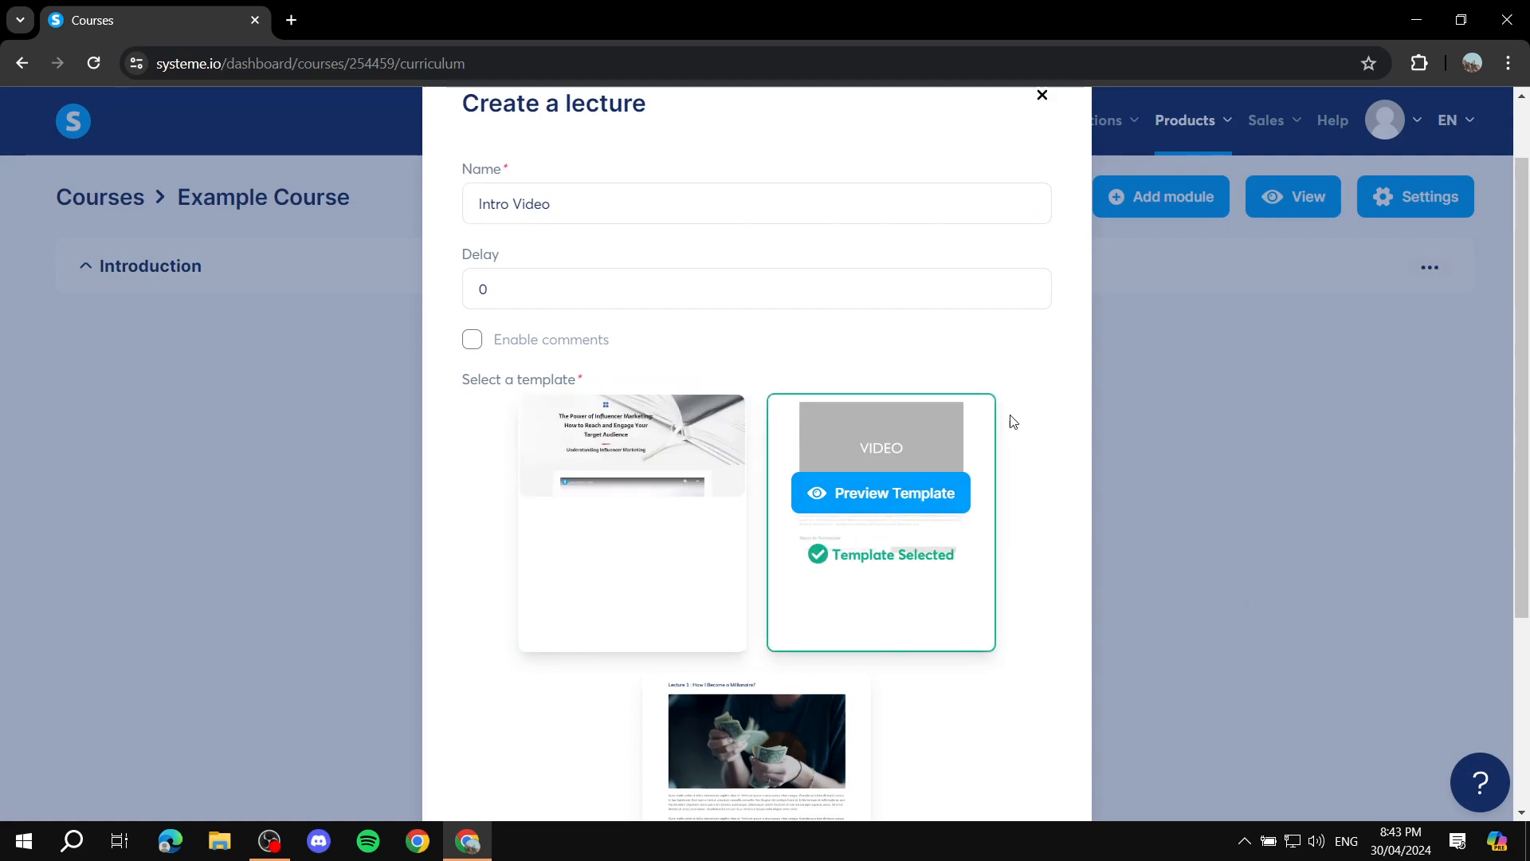
click(1042, 97)
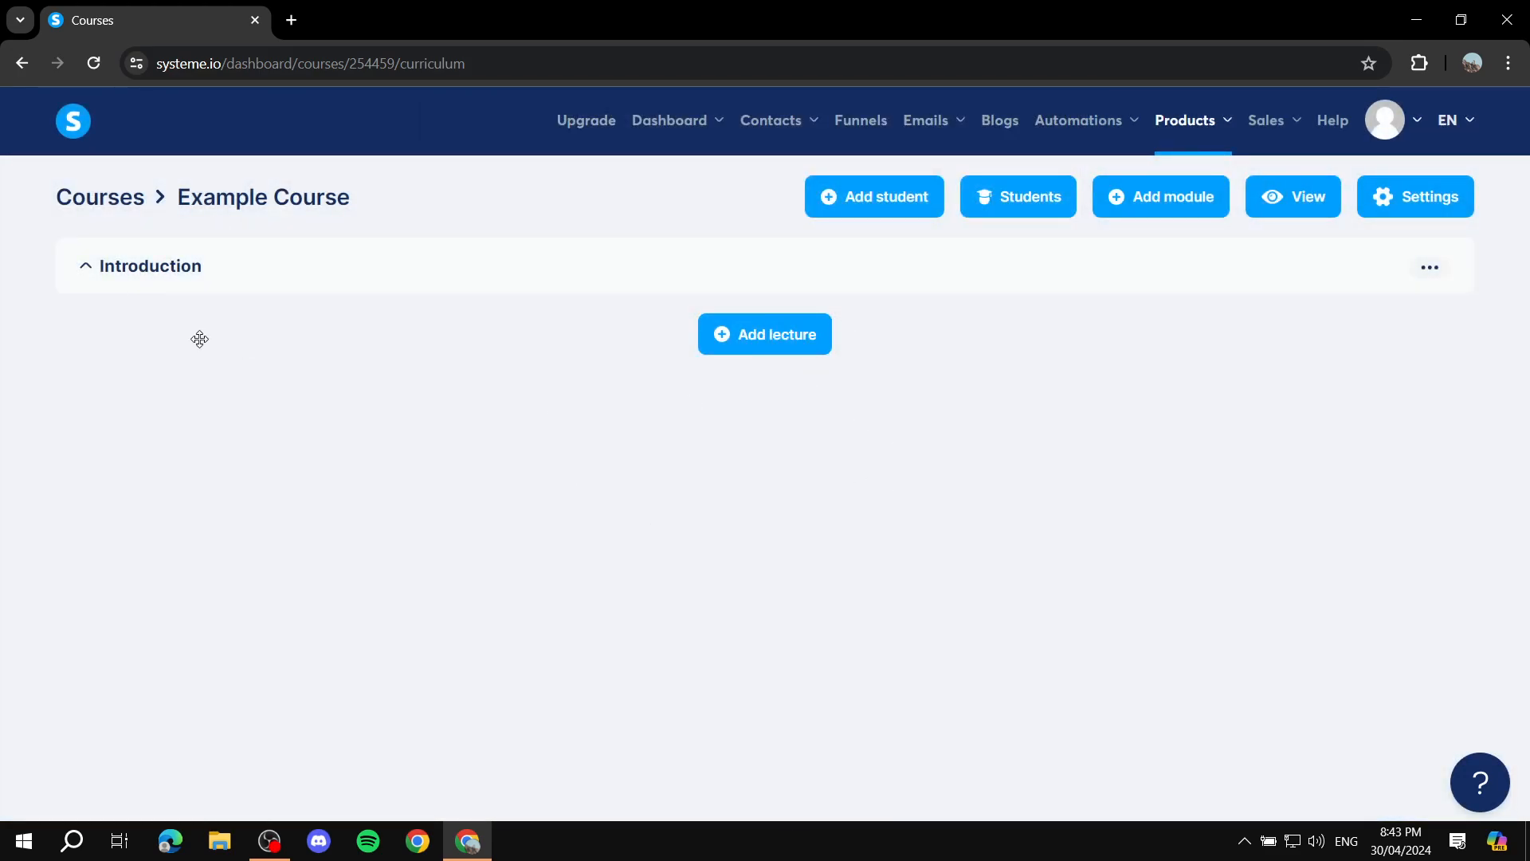
Add a lecture named "Intro Video" to the Introduction module using the template with the black VIDEO block
click(87, 273)
click(90, 276)
click(771, 338)
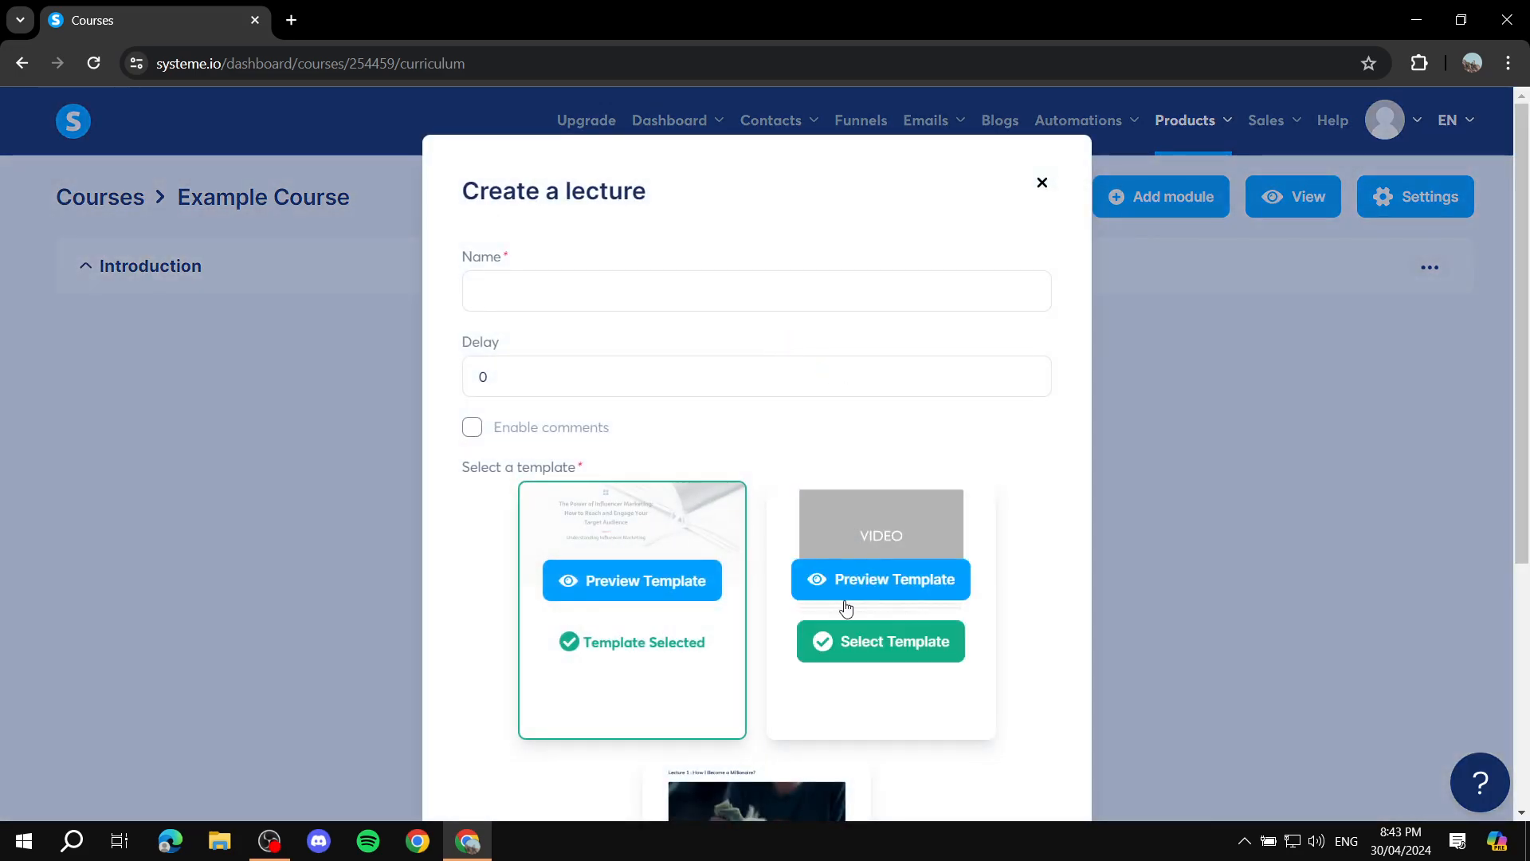
click(894, 640)
click(604, 286)
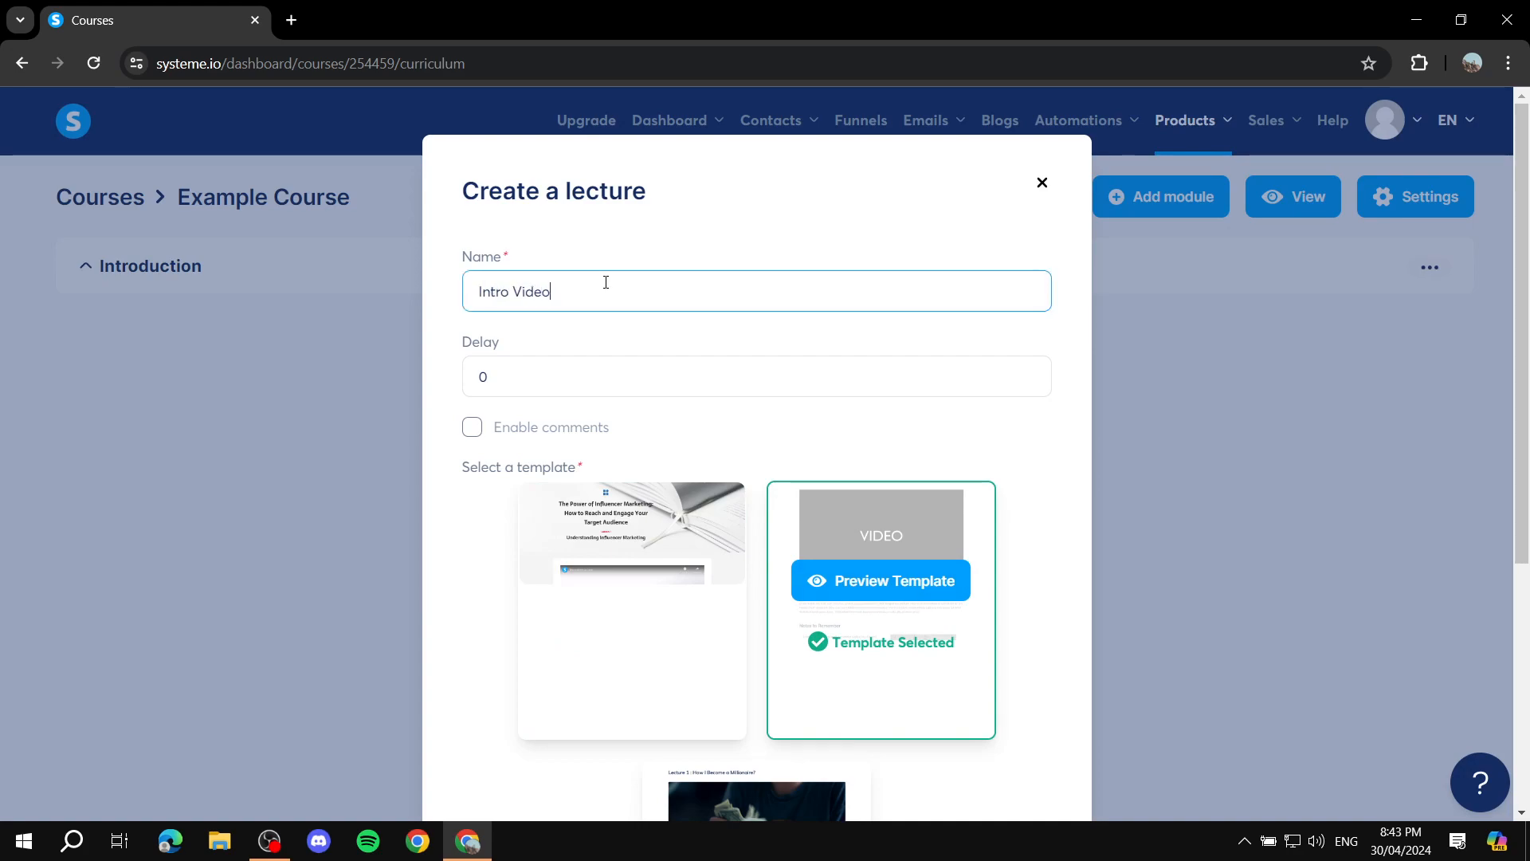
scroll(606, 359, down, 5)
click(758, 722)
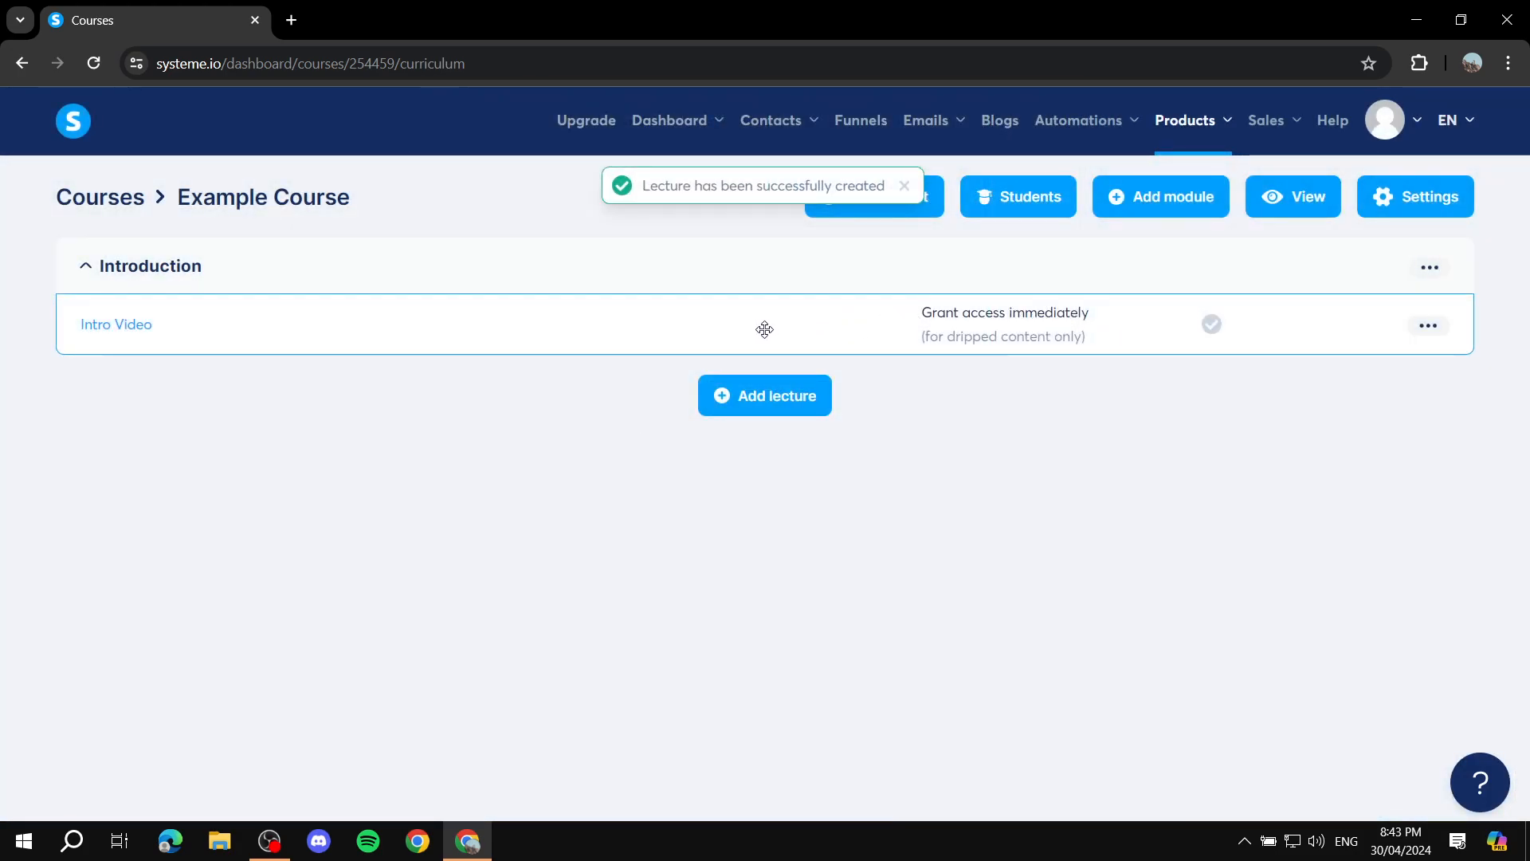
Open the Intro Video lecture in the page editor, look over its template, and open the video element's settings
click(141, 334)
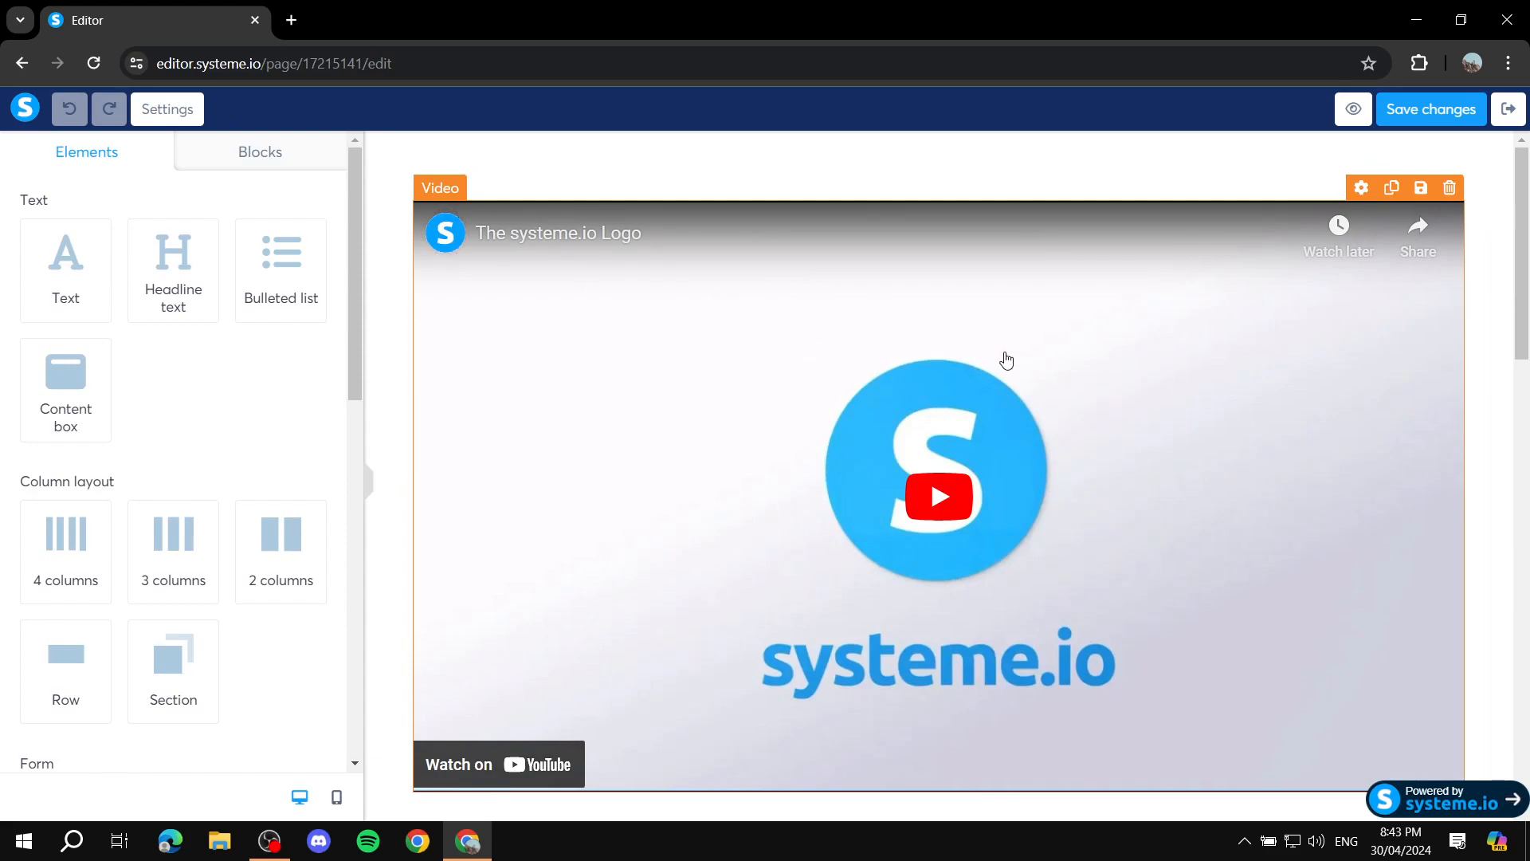
scroll(1002, 353, down, 7)
scroll(882, 267, up, 6)
scroll(967, 289, up, 1)
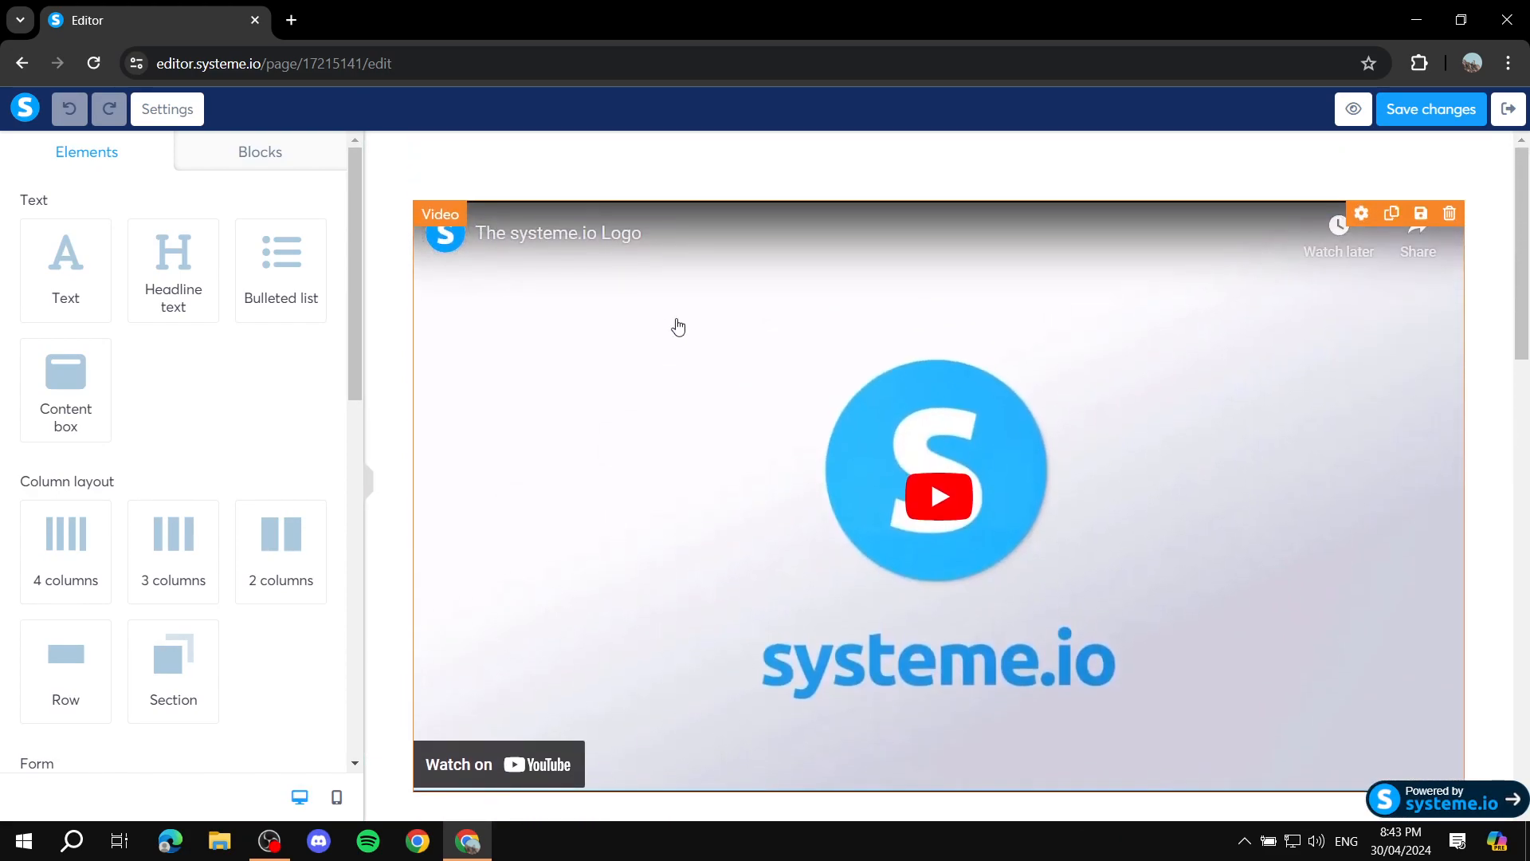
click(758, 365)
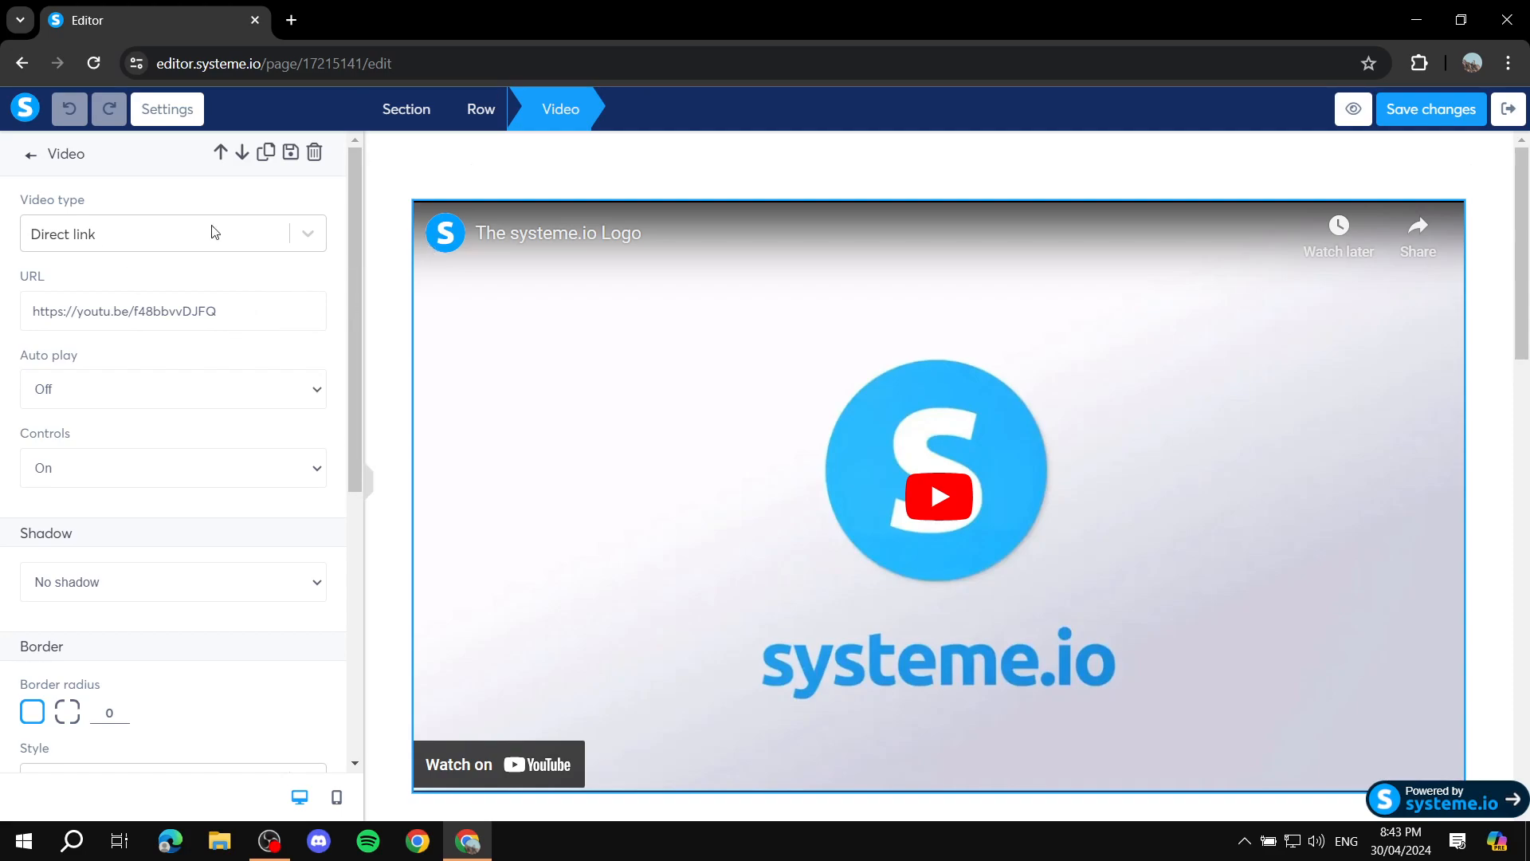
Switch the video type to Upload file, view its upload dialog, and set the type back to Direct link
drag(19, 208, 98, 208)
click(118, 204)
drag(228, 313, 2, 319)
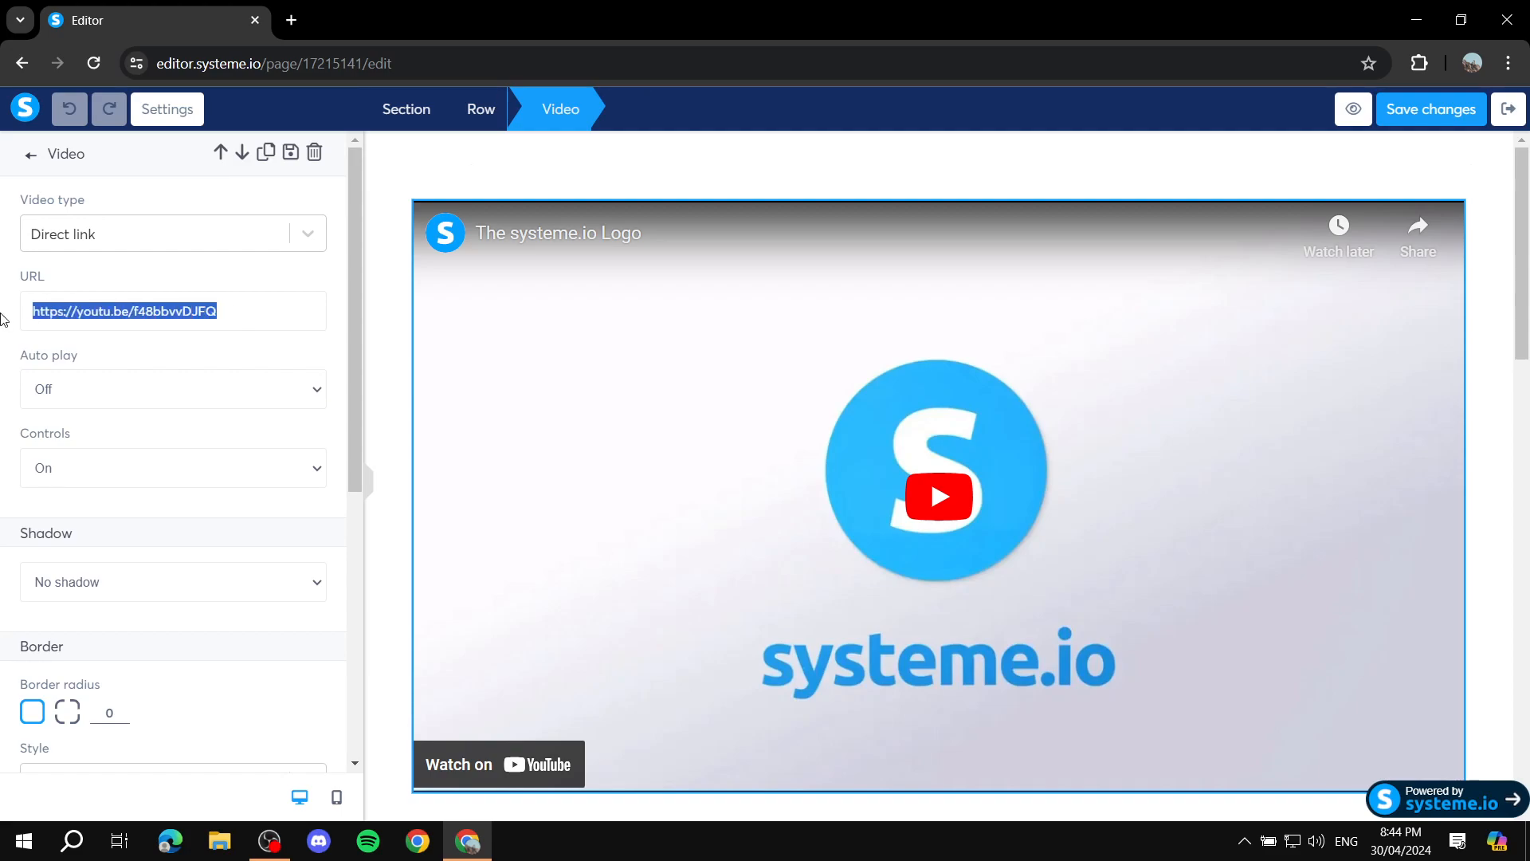
click(111, 280)
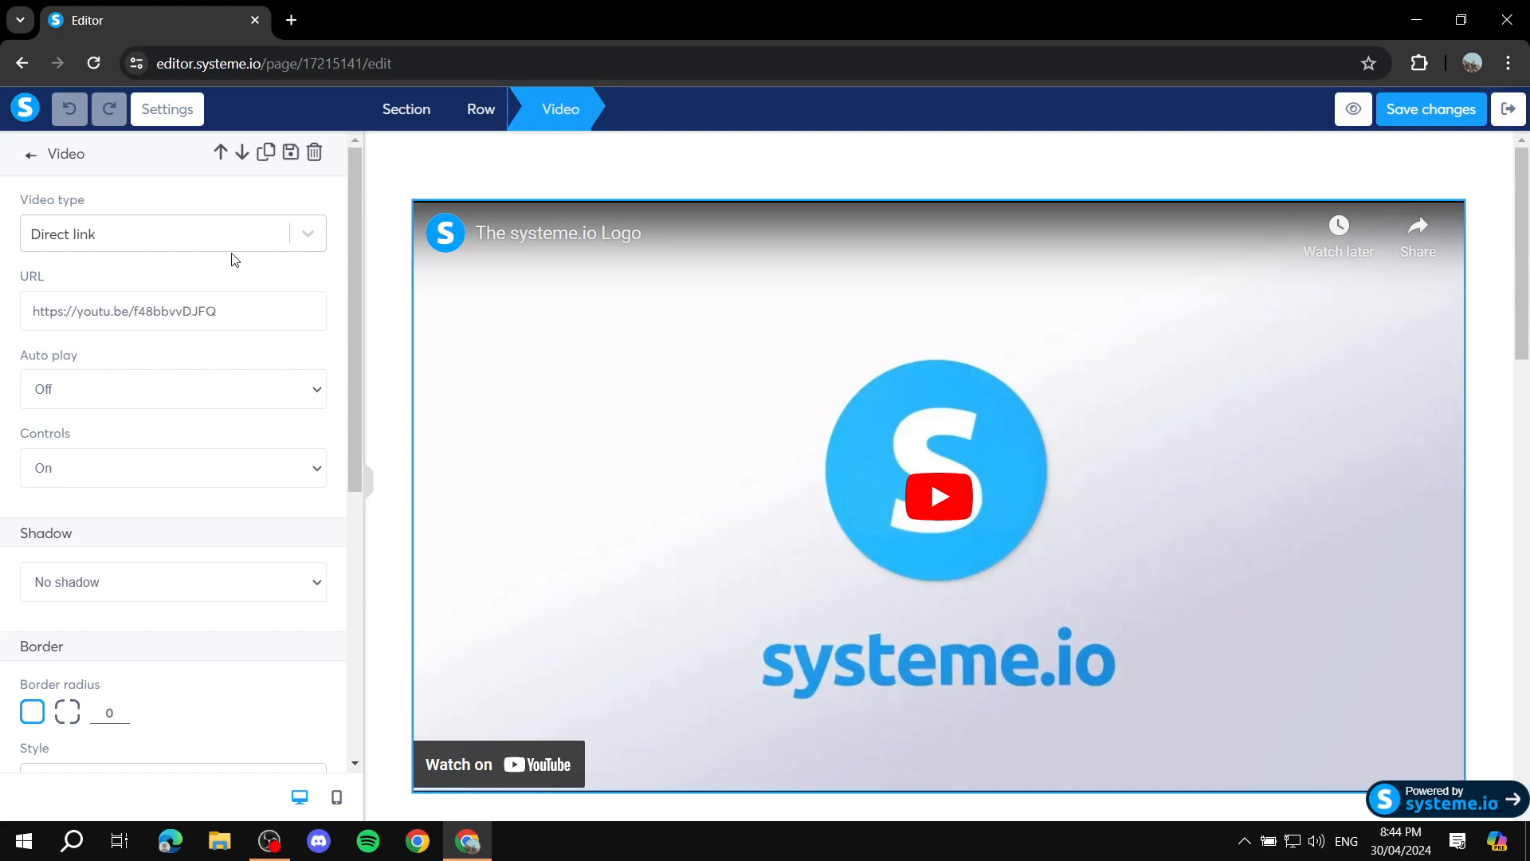
click(301, 237)
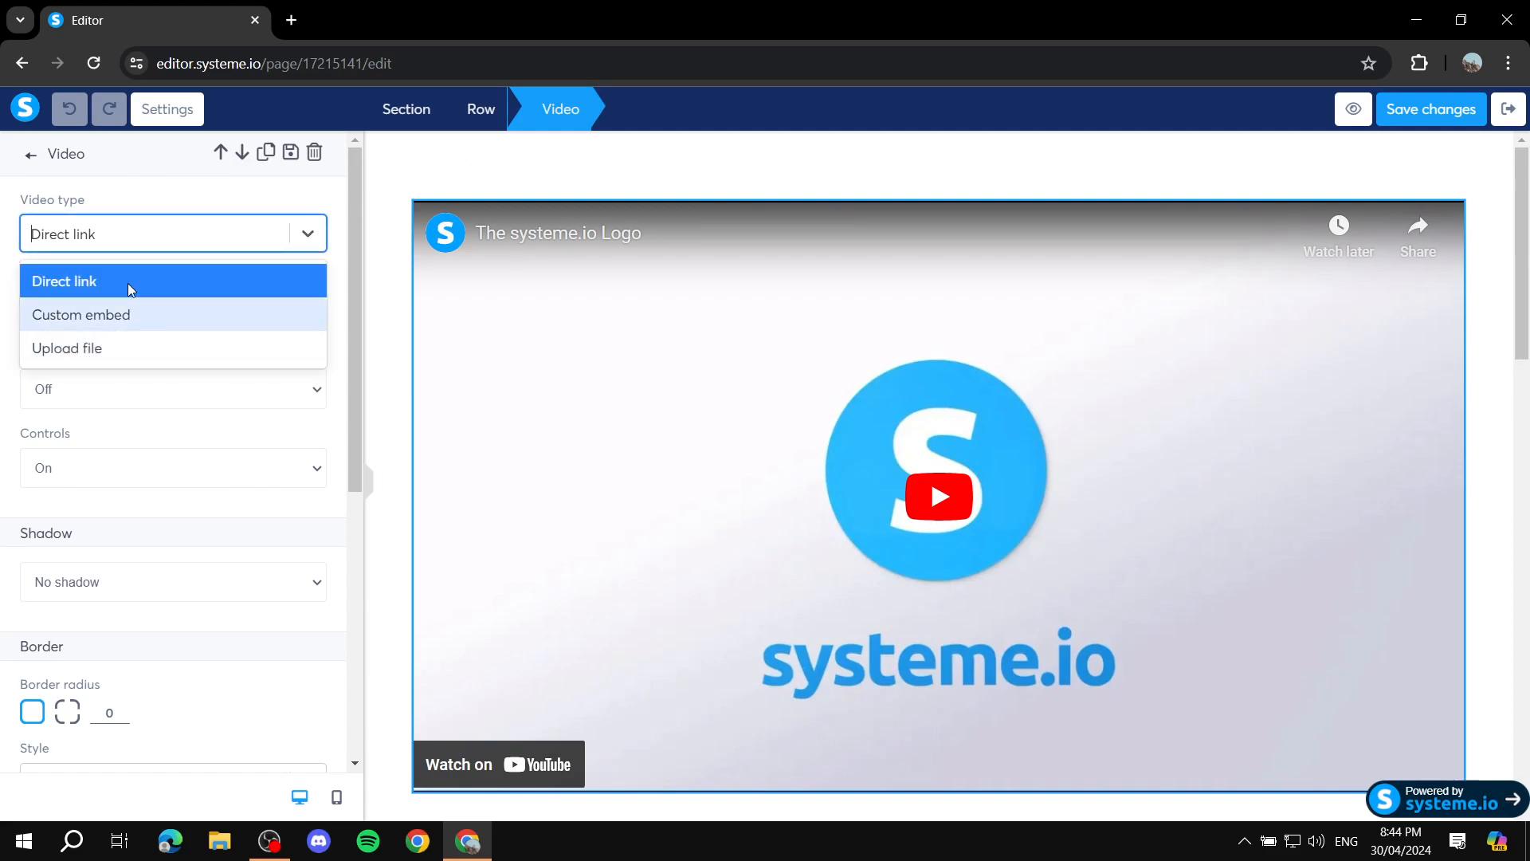
click(84, 347)
click(306, 319)
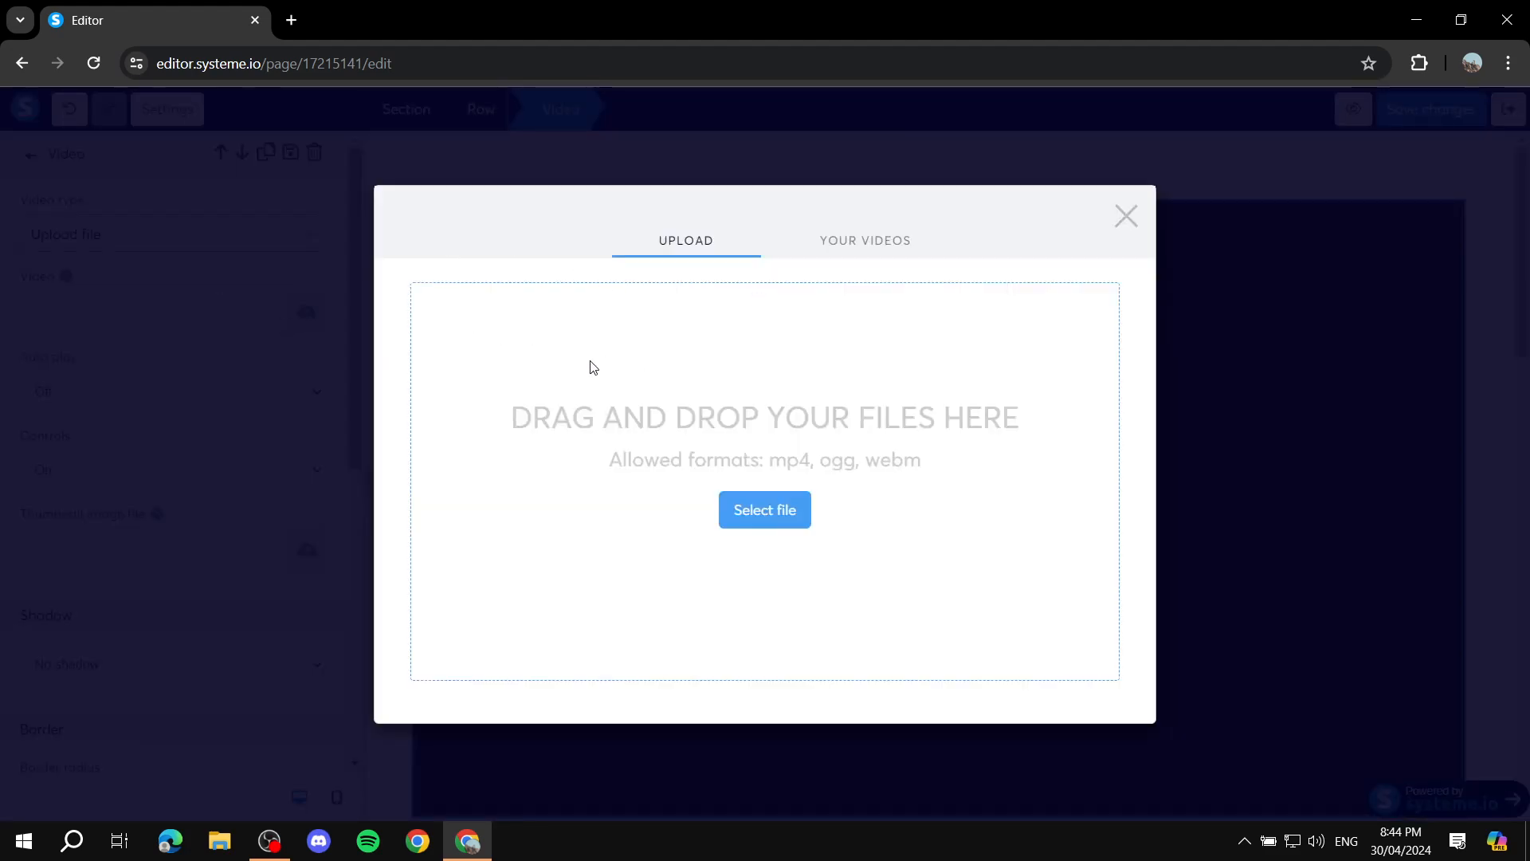
click(1124, 216)
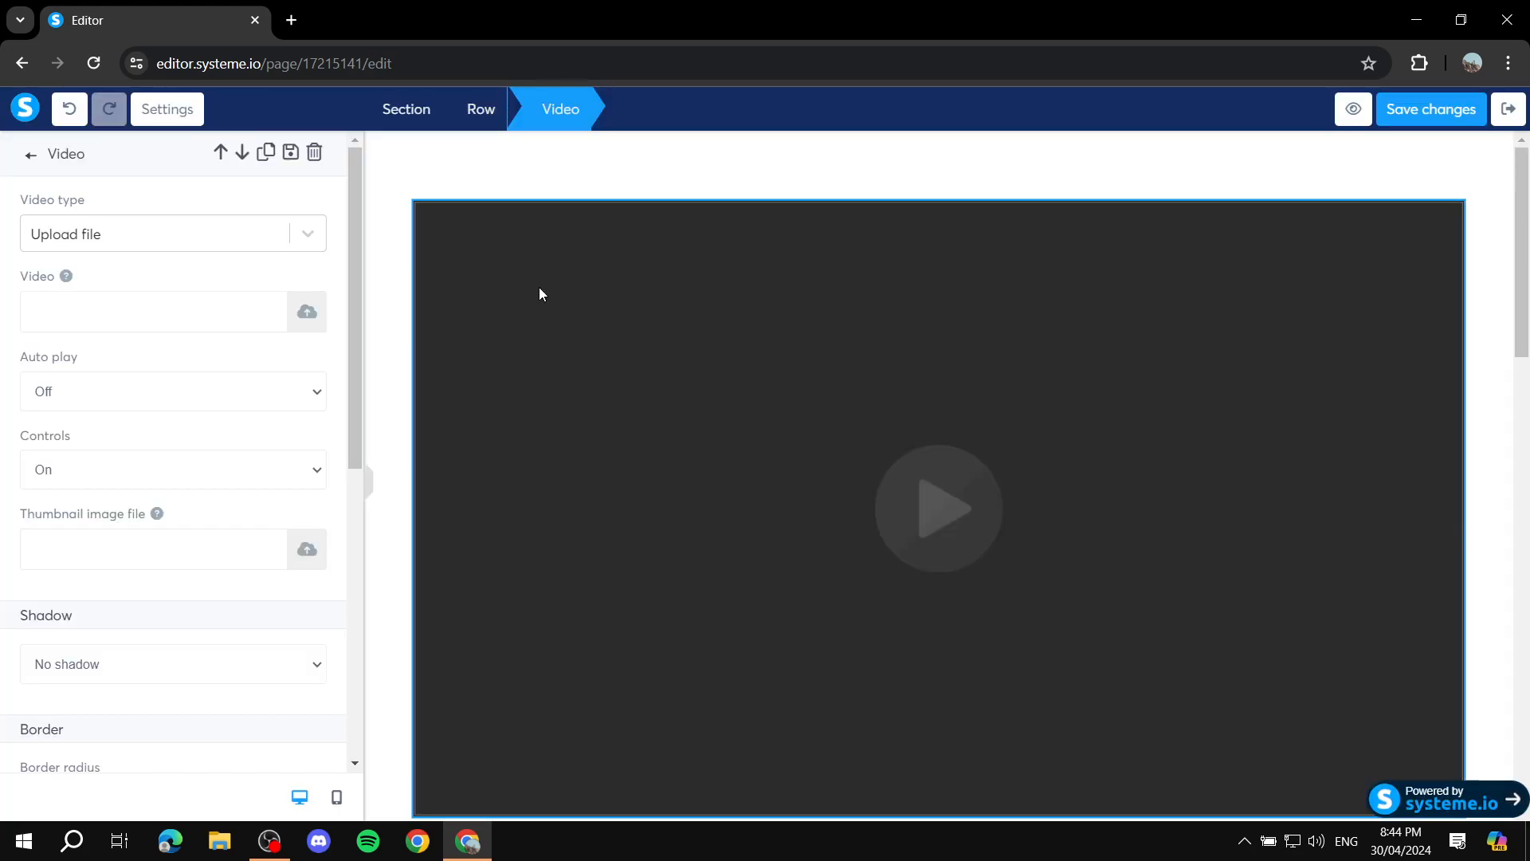
click(107, 236)
click(107, 284)
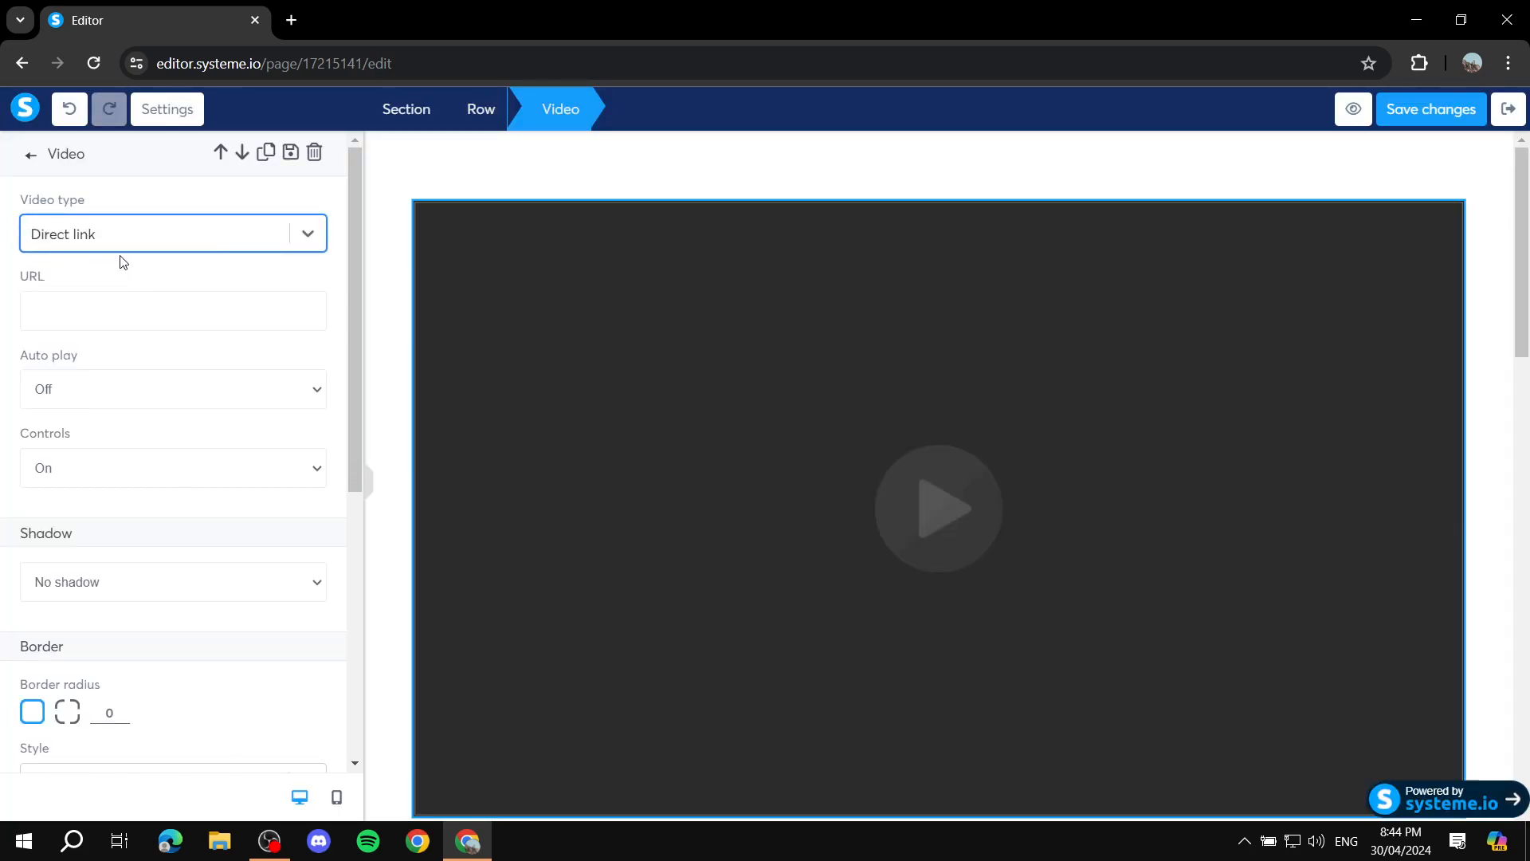
Look over the video element's shadow, border, margin, delay and visibility settings, and close its settings
scroll(206, 367, down, 4)
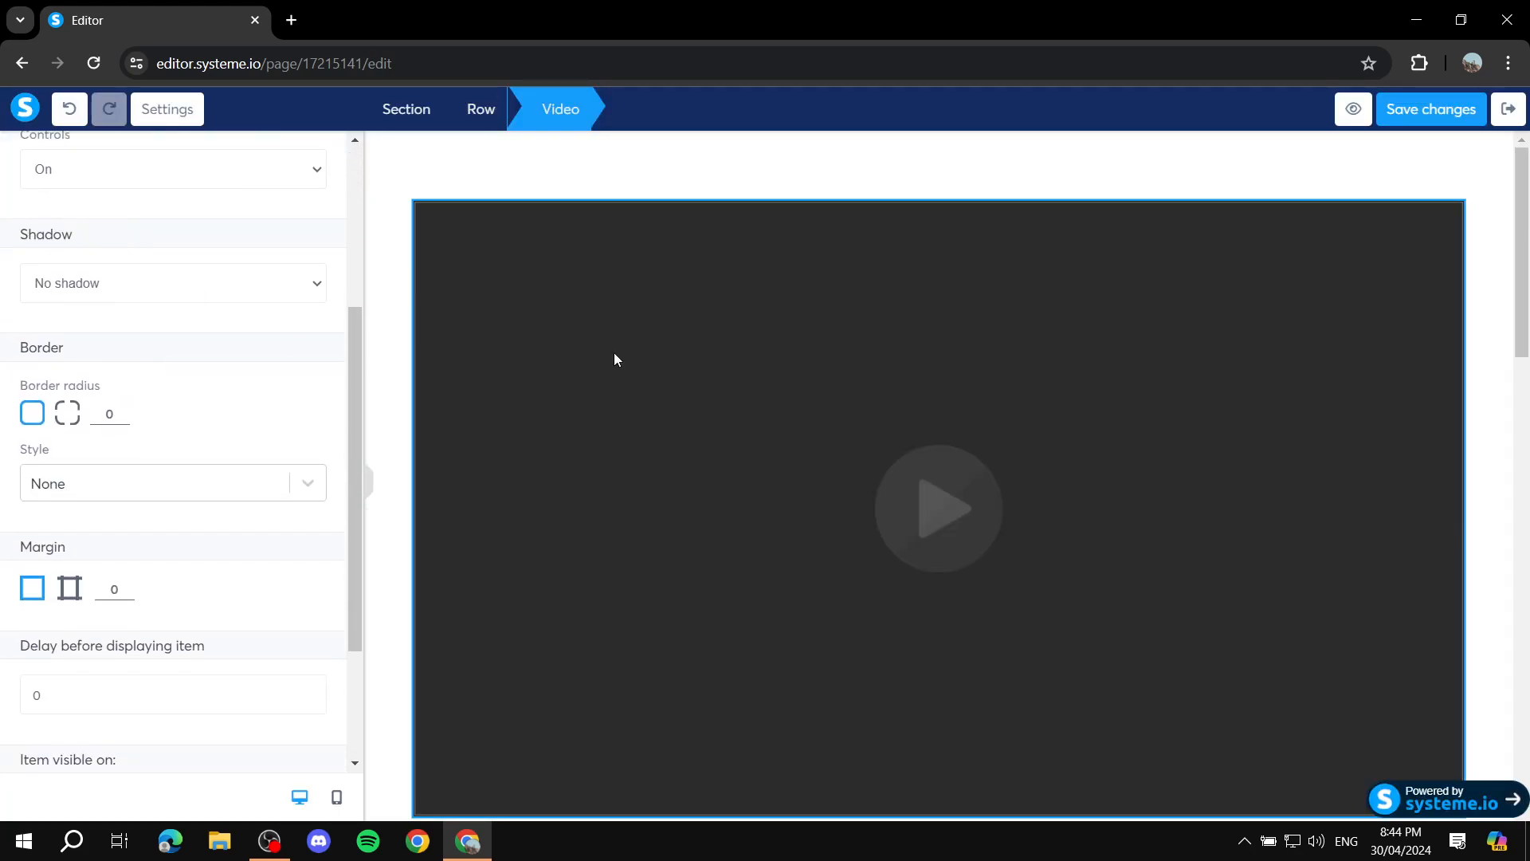
scroll(116, 407, down, 3)
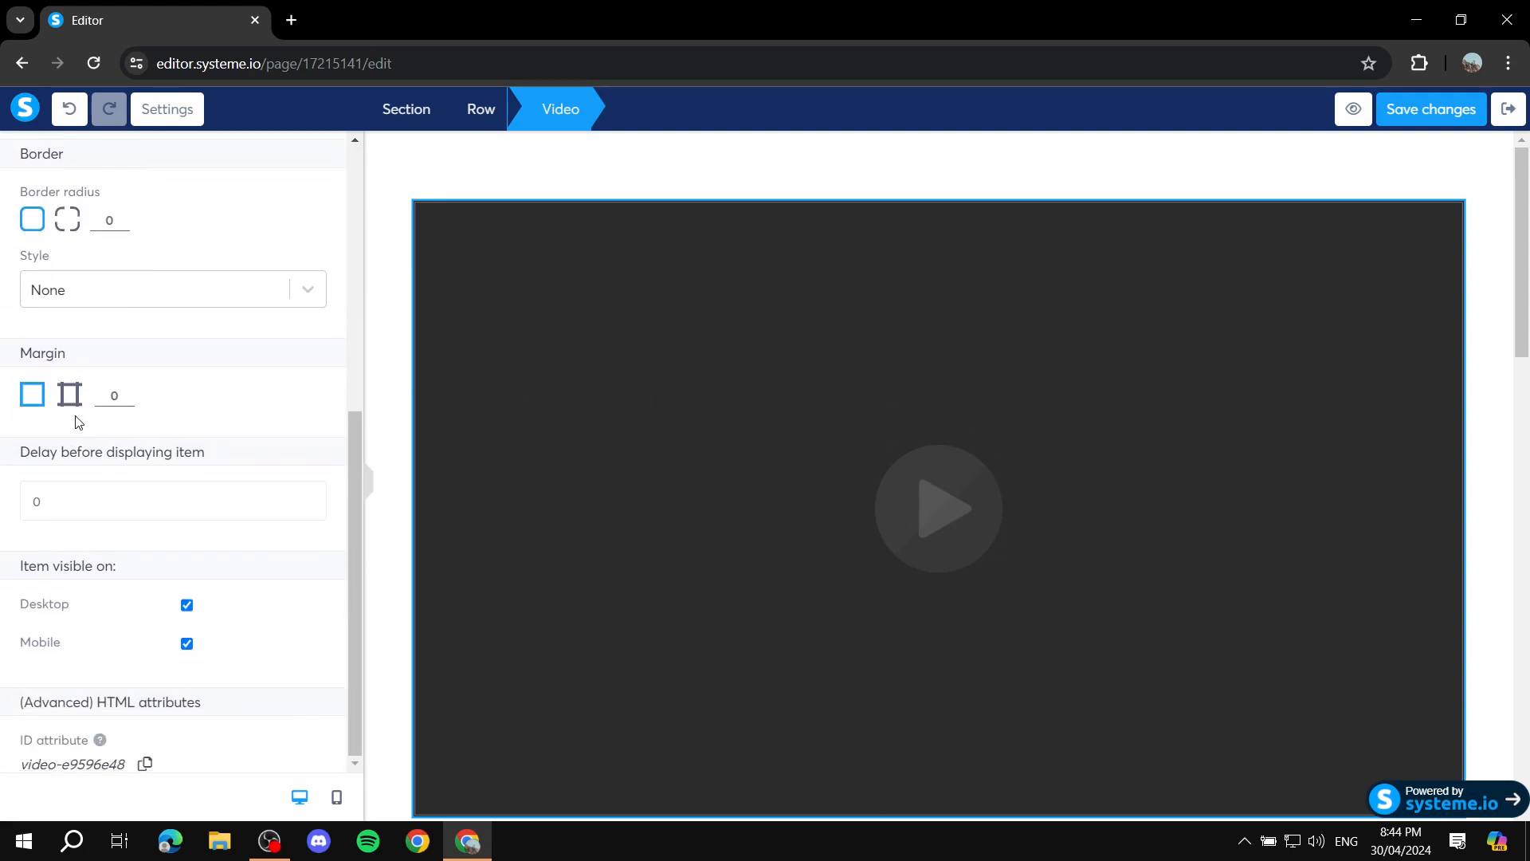
scroll(127, 439, up, 7)
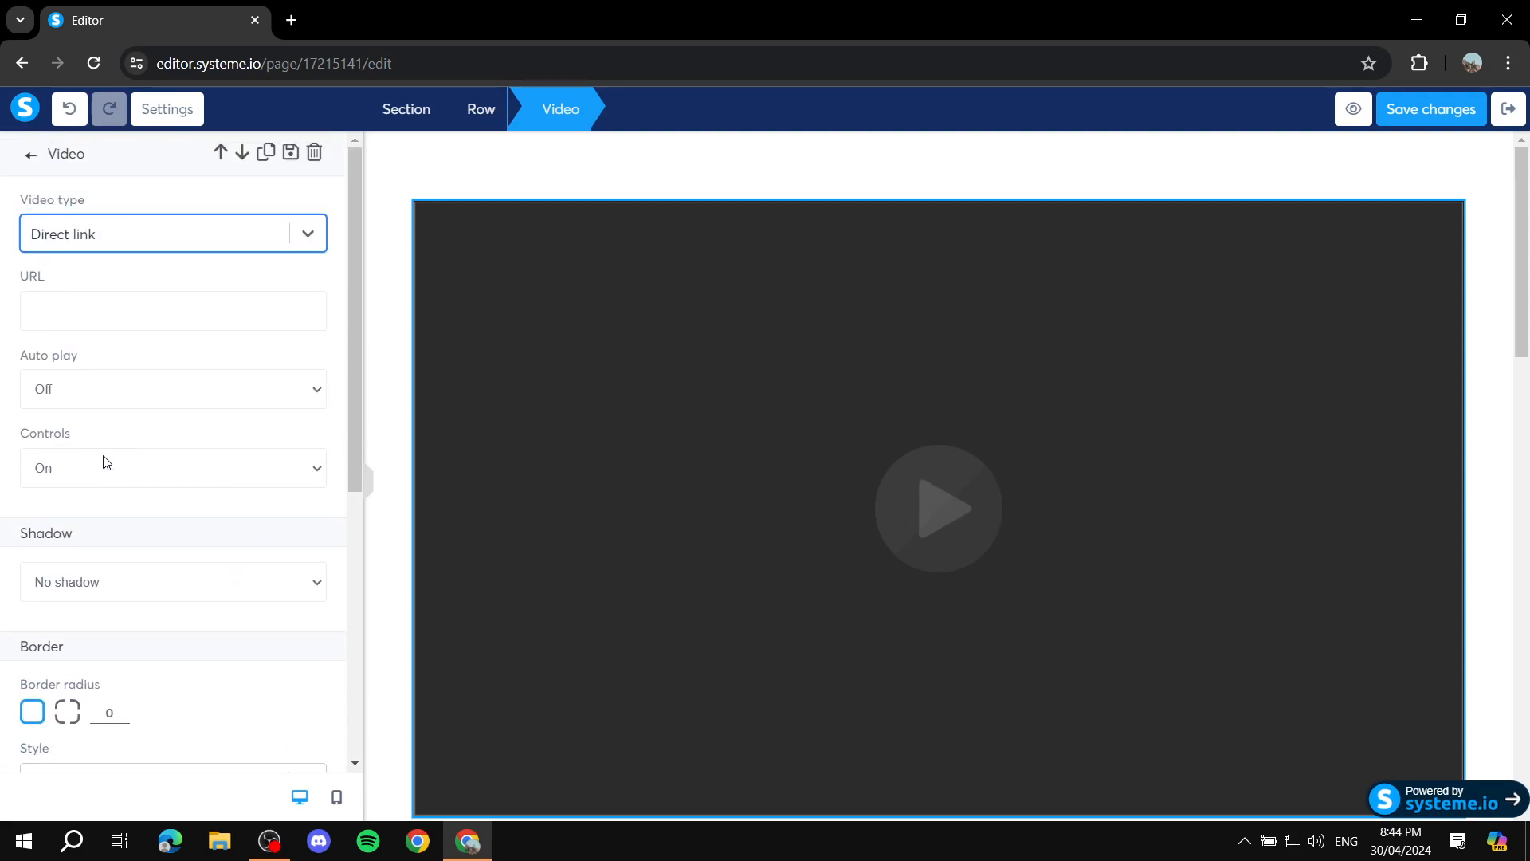
click(32, 156)
Replace the lecture heading below the video with "We can write whatever we want."
scroll(834, 276, down, 6)
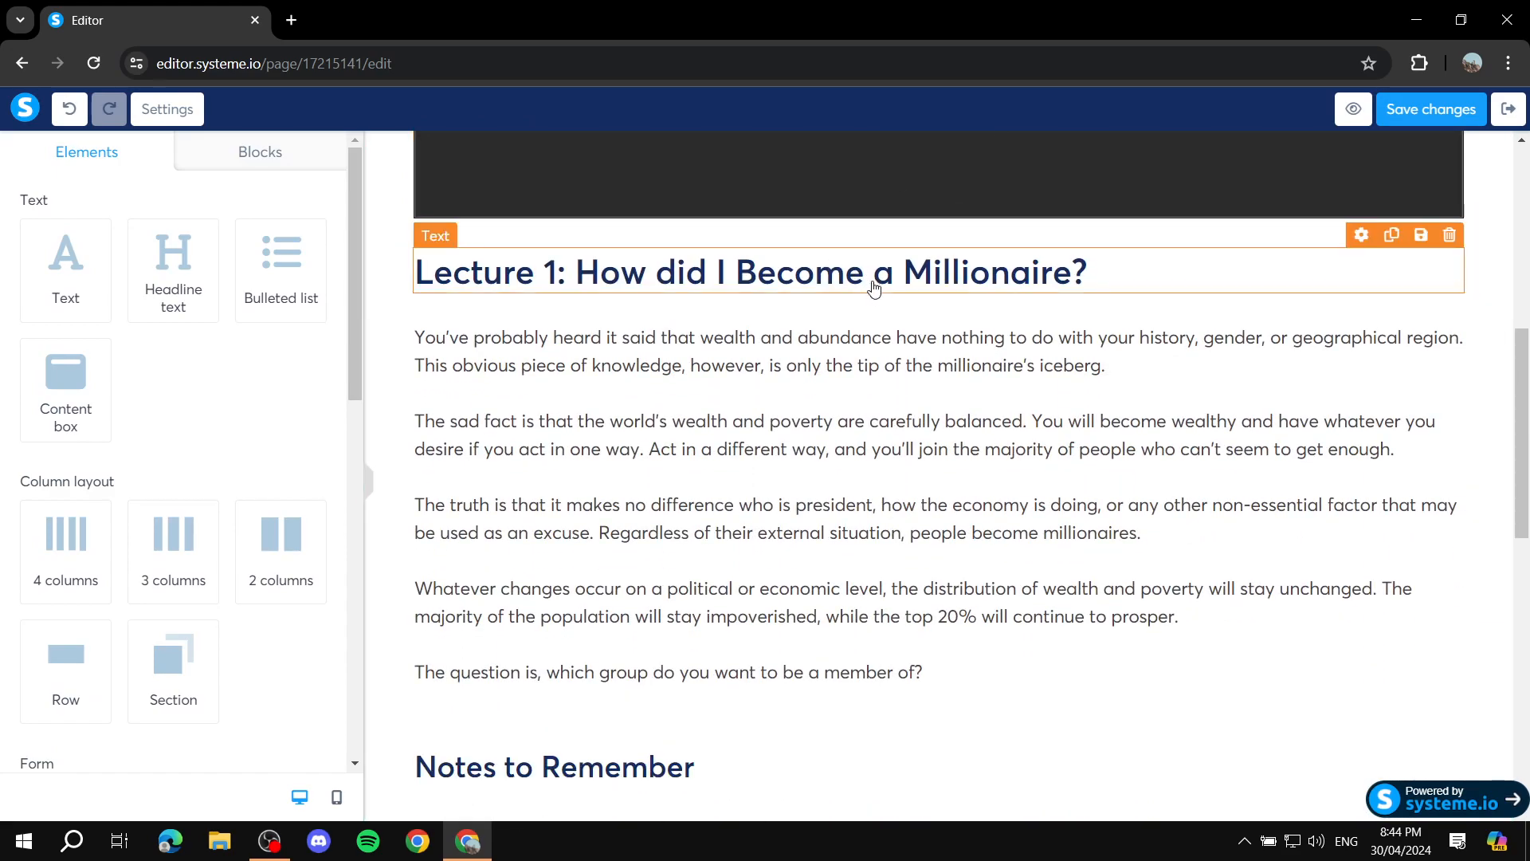
click(1105, 281)
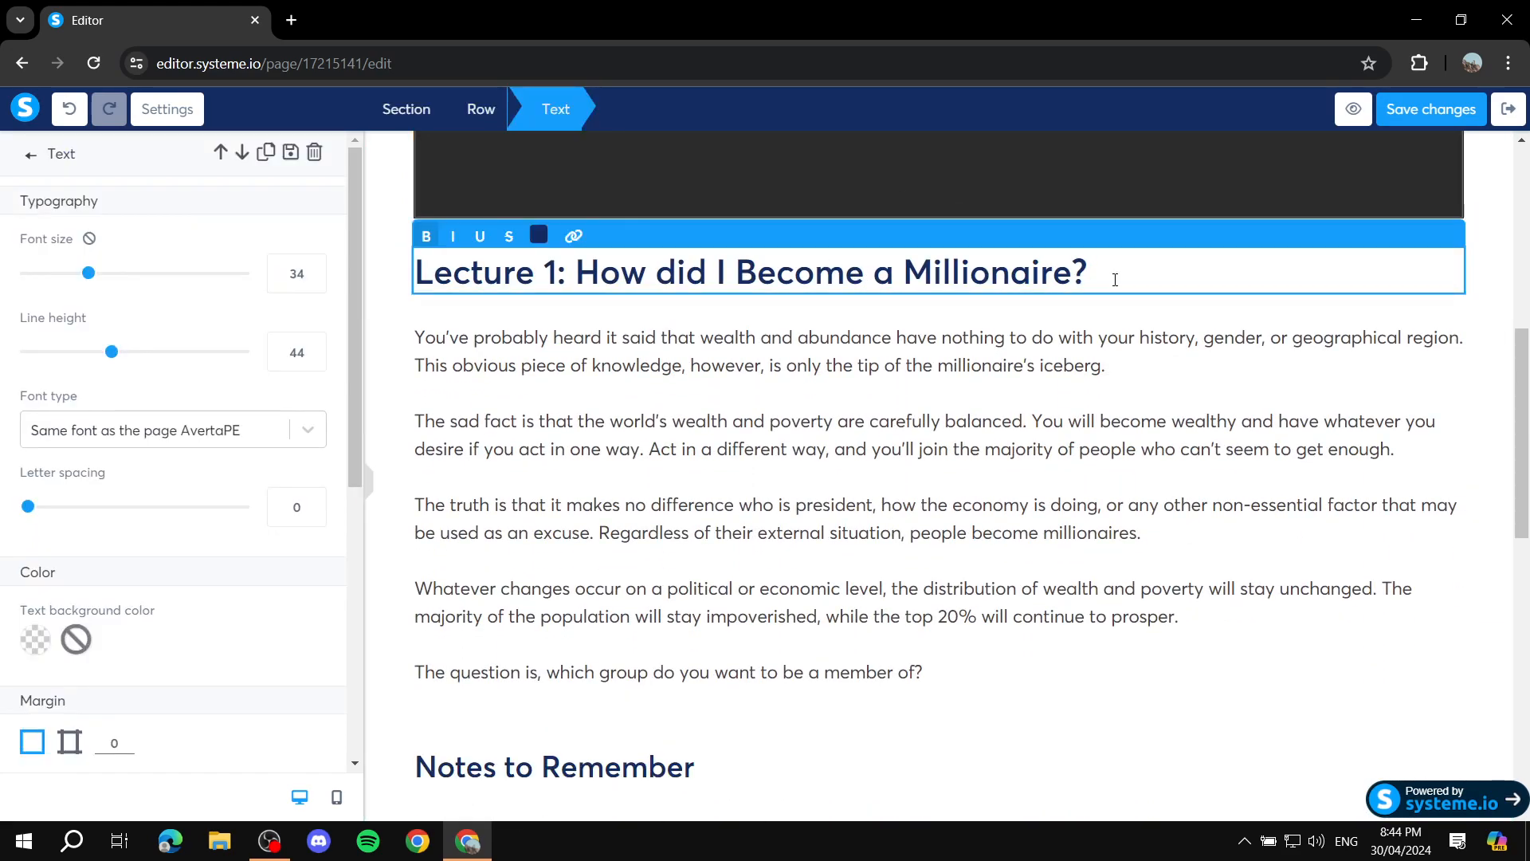
drag(1115, 279, 177, 278)
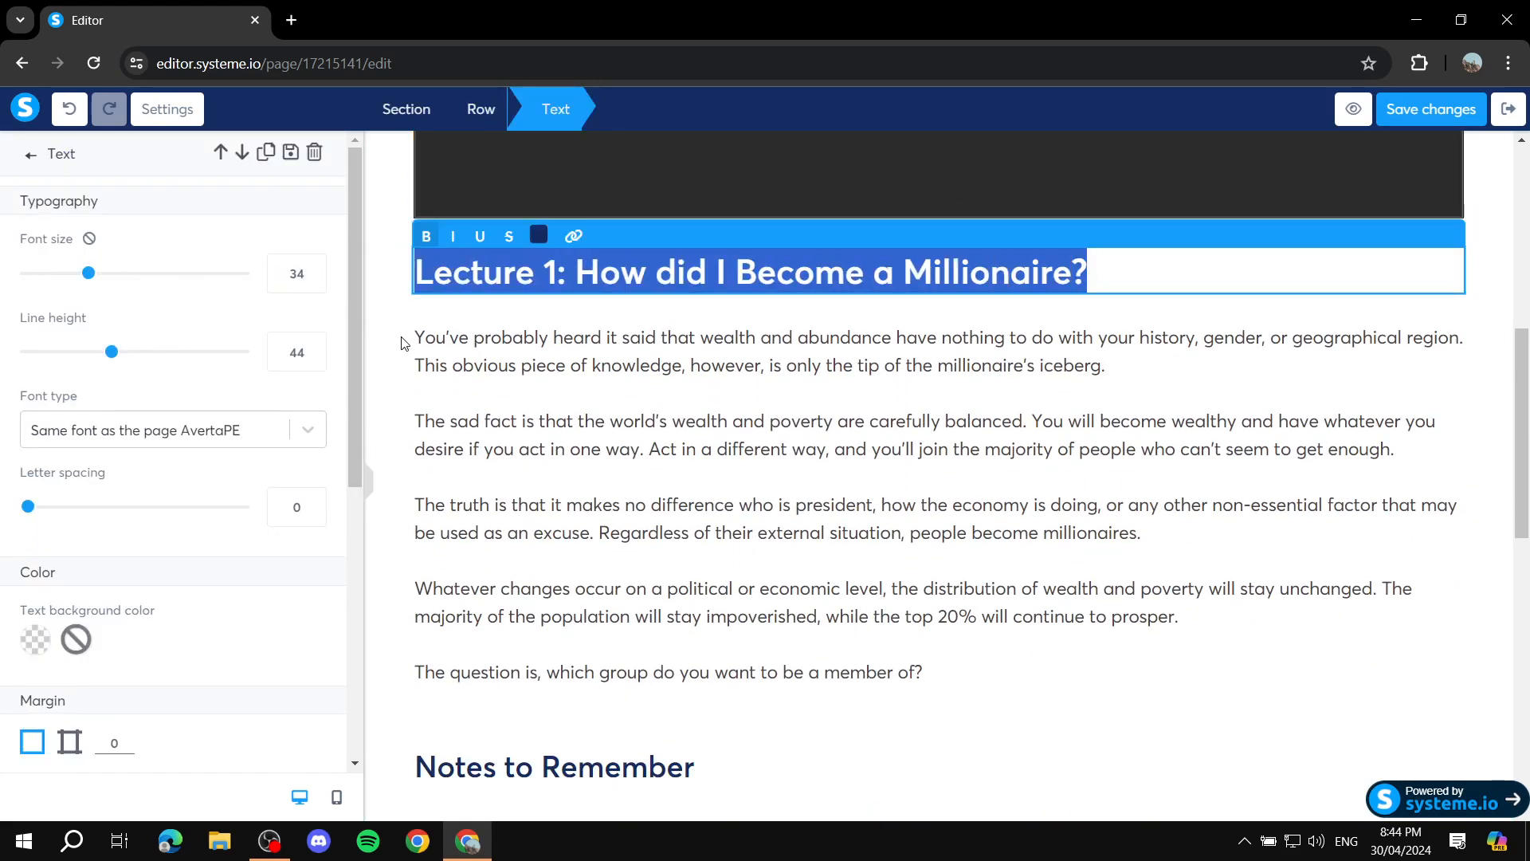
text(We ca)
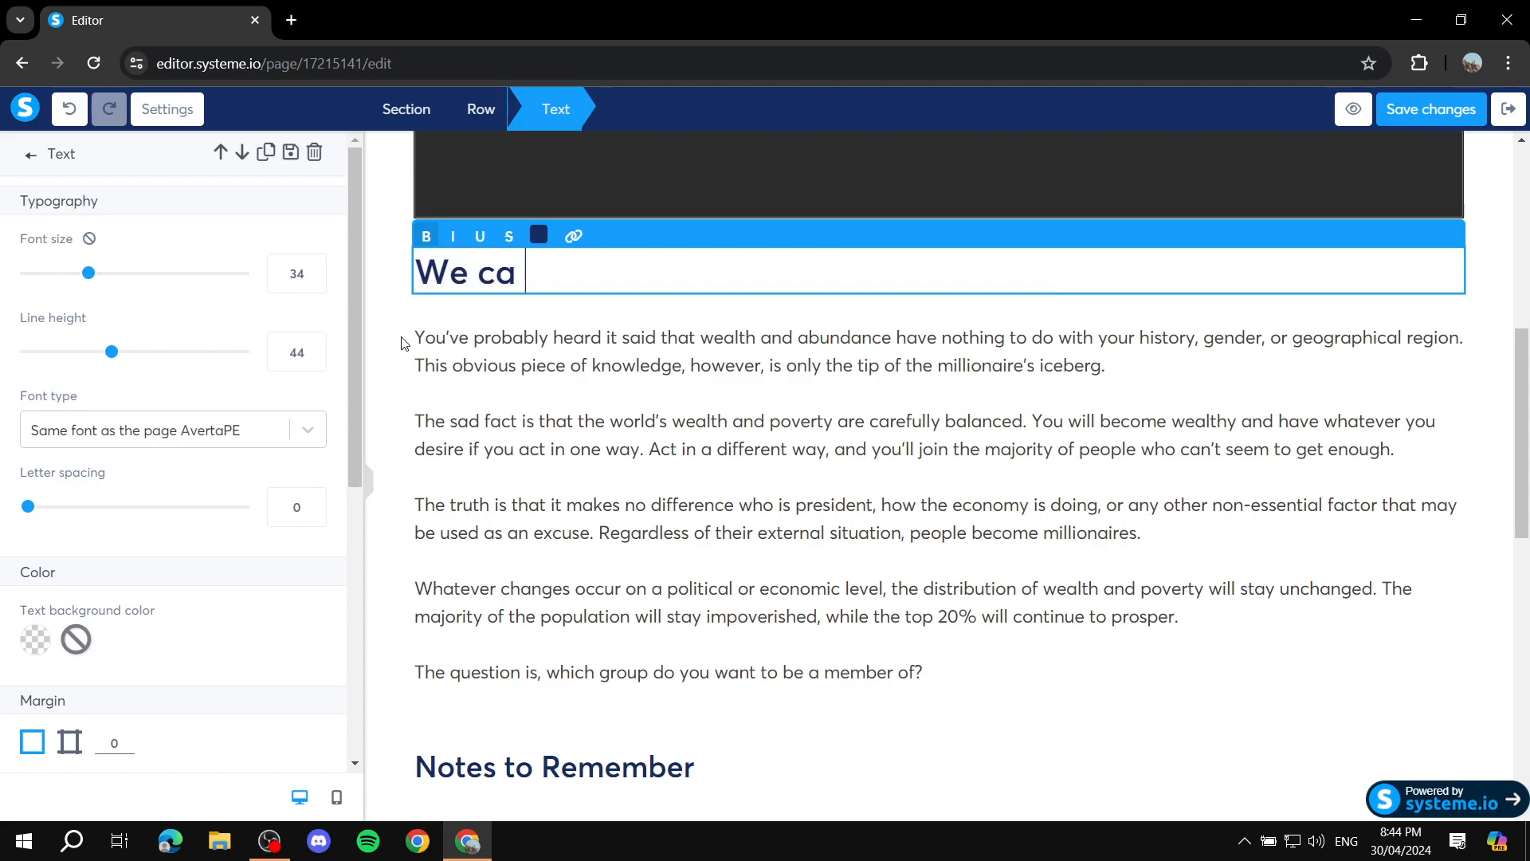
text(n write whatever we want.)
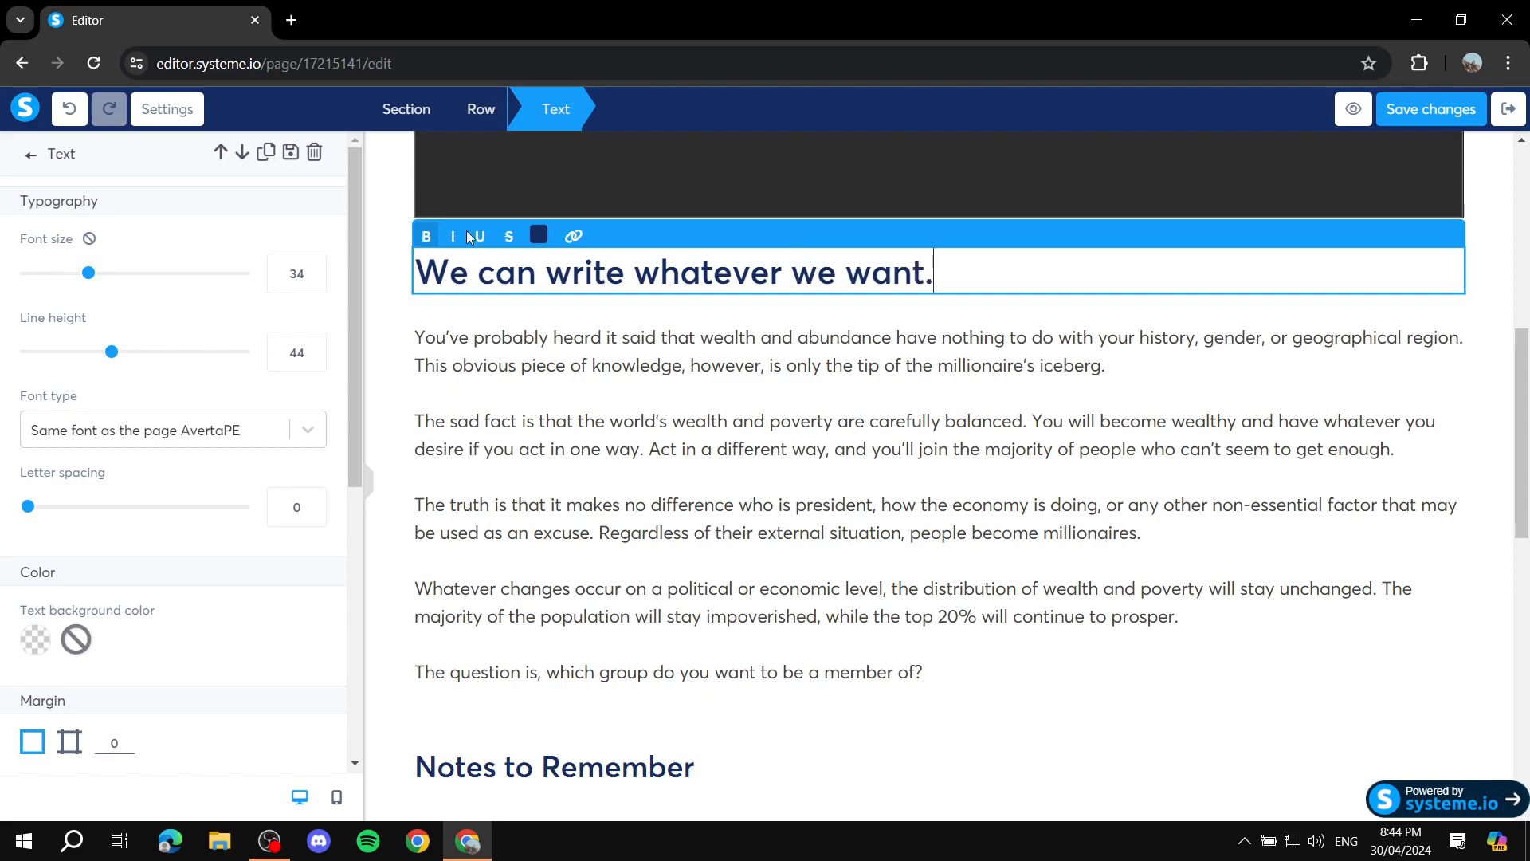
Change the text color of the whole heading below the video to near-black
click(538, 234)
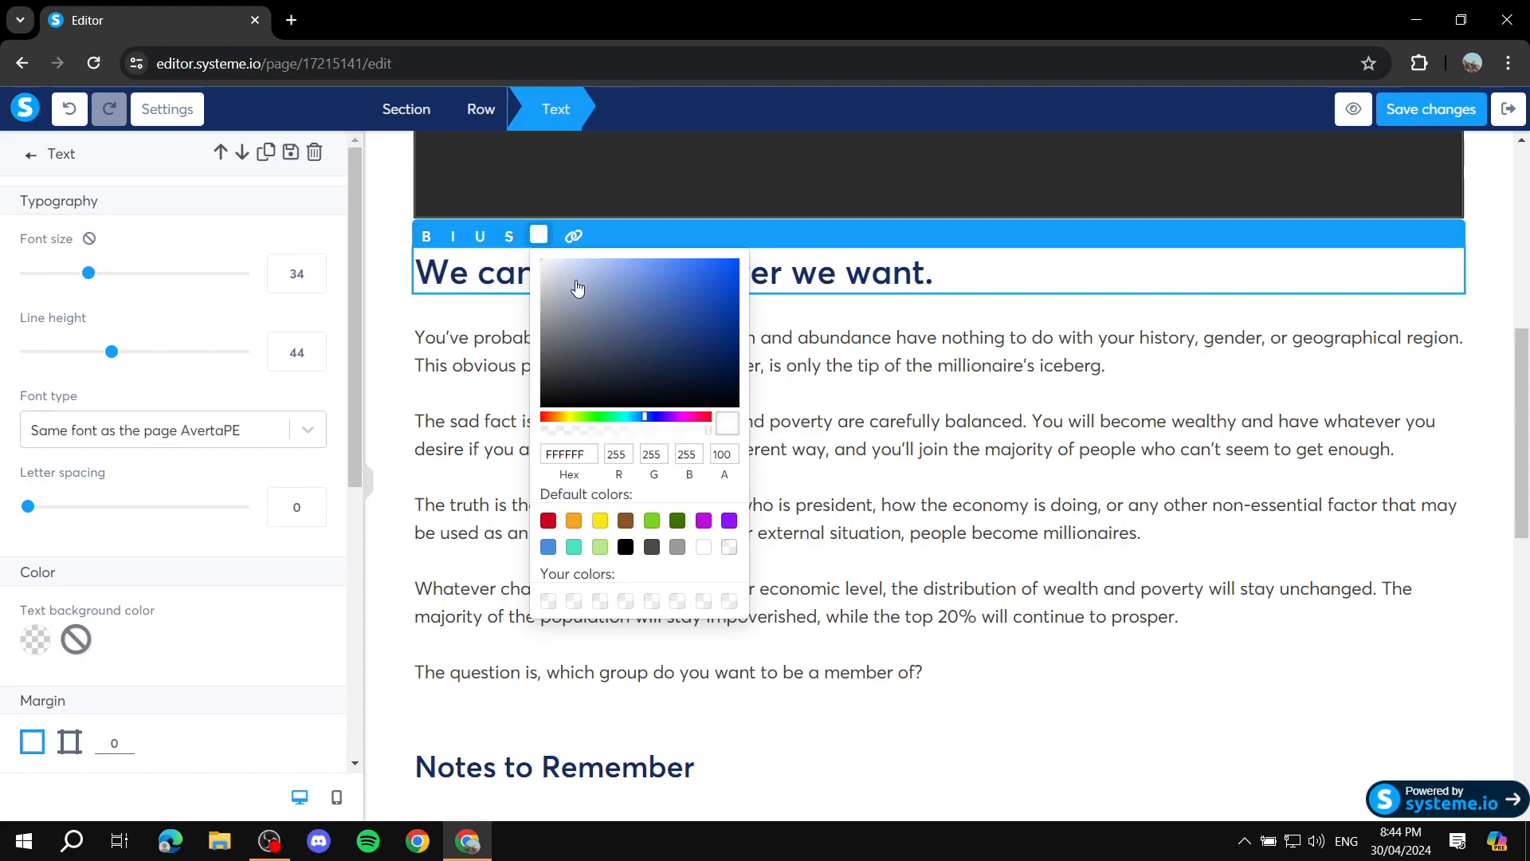
drag(700, 392, 715, 399)
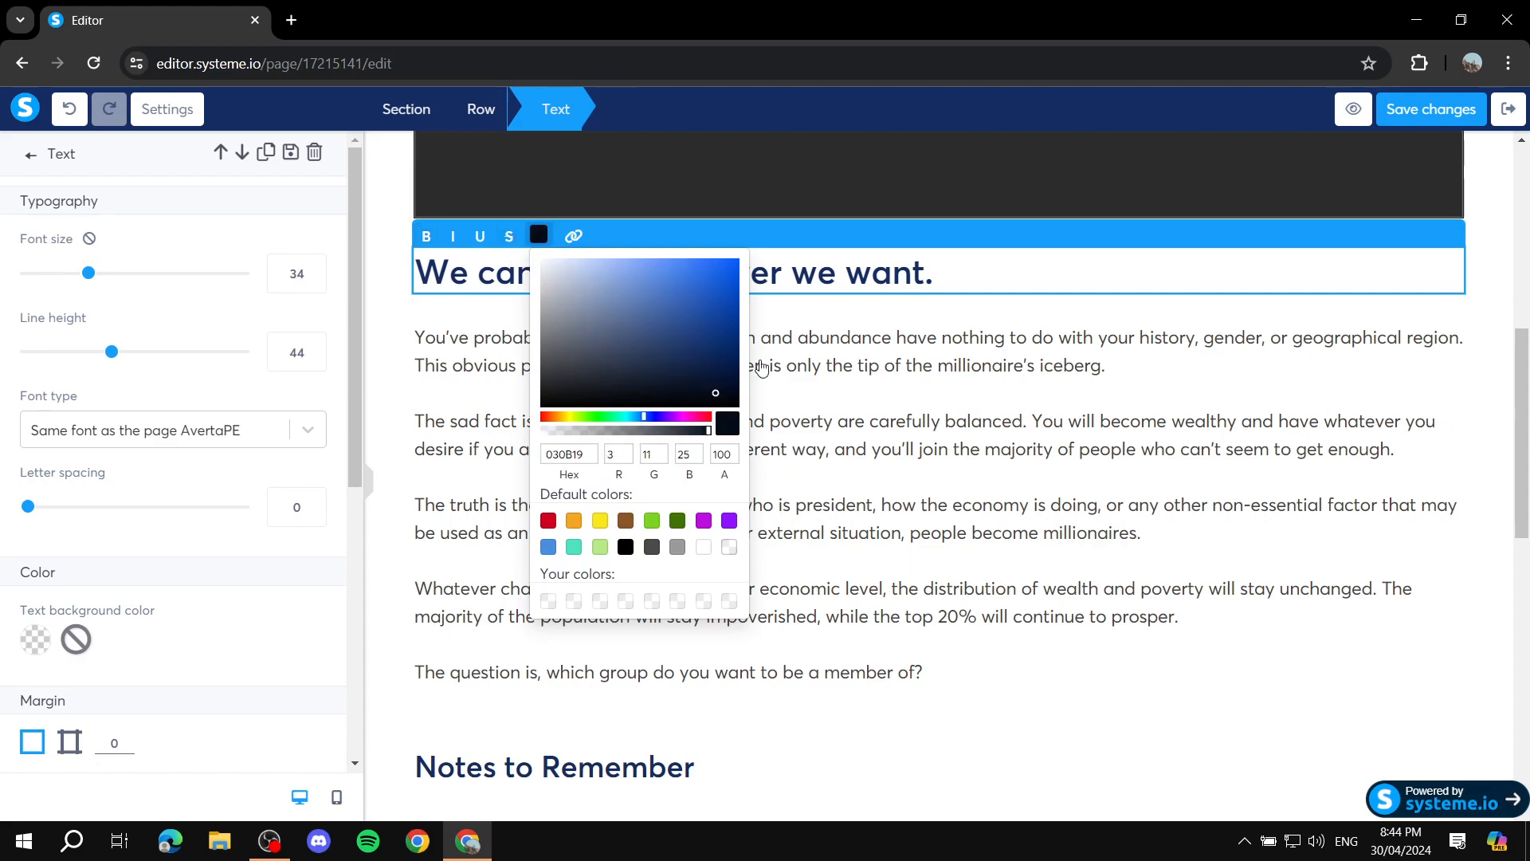
click(949, 267)
triple_click(719, 249)
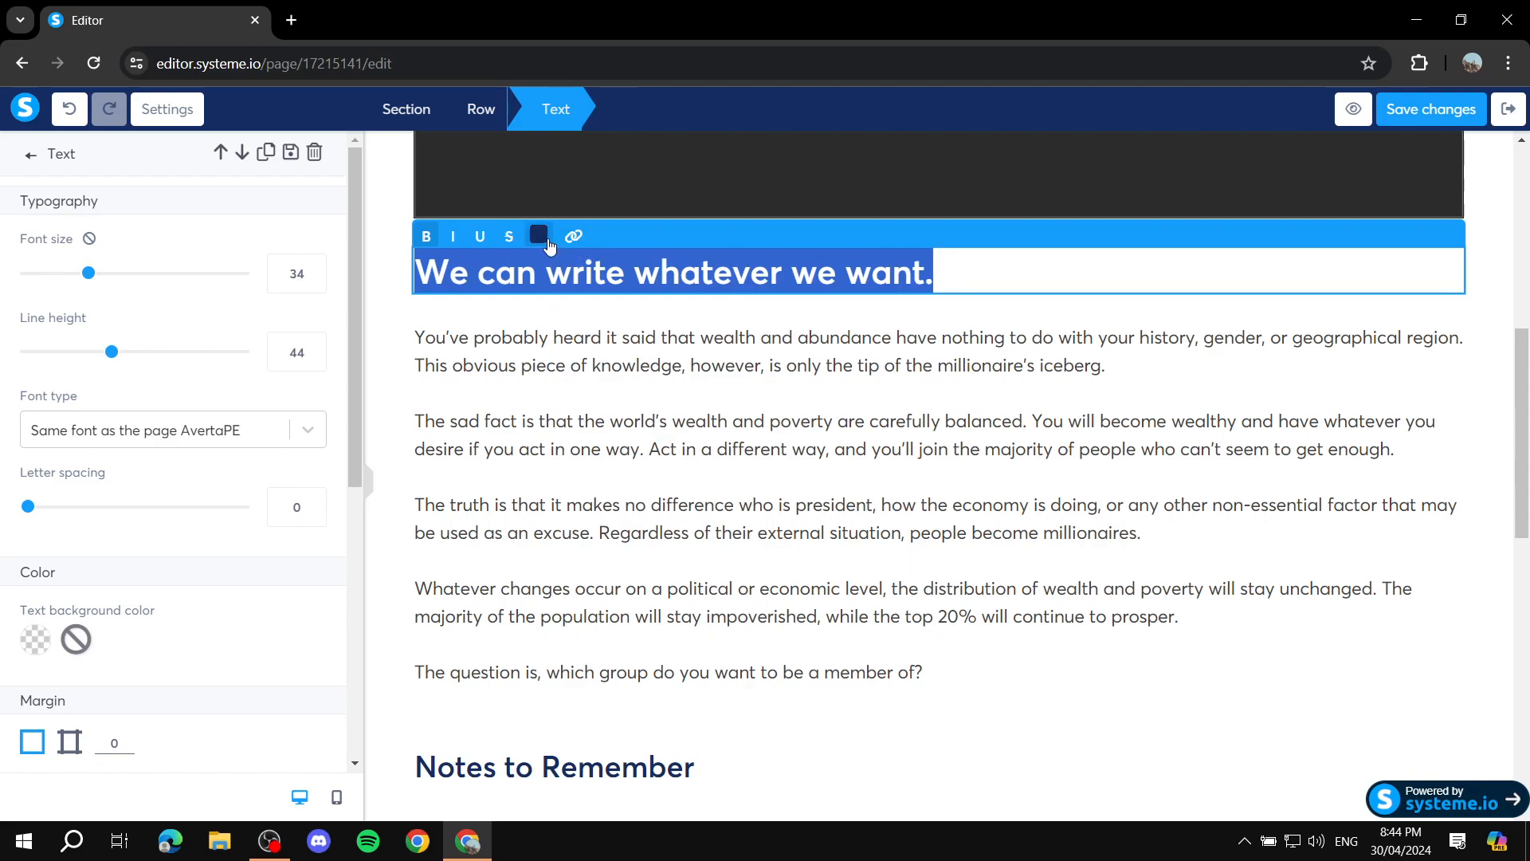
click(539, 235)
click(731, 393)
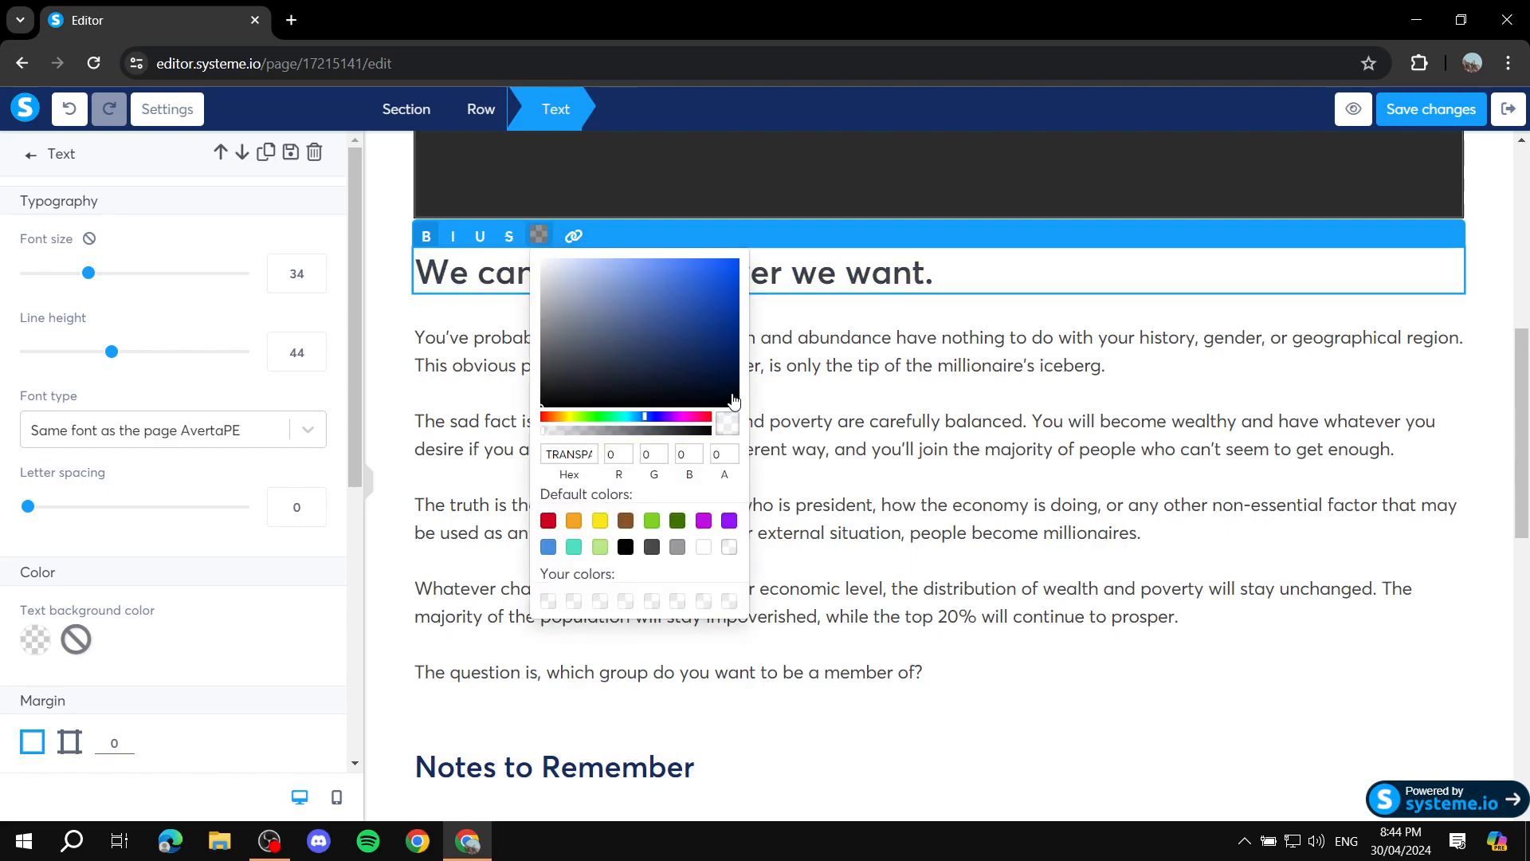
click(989, 272)
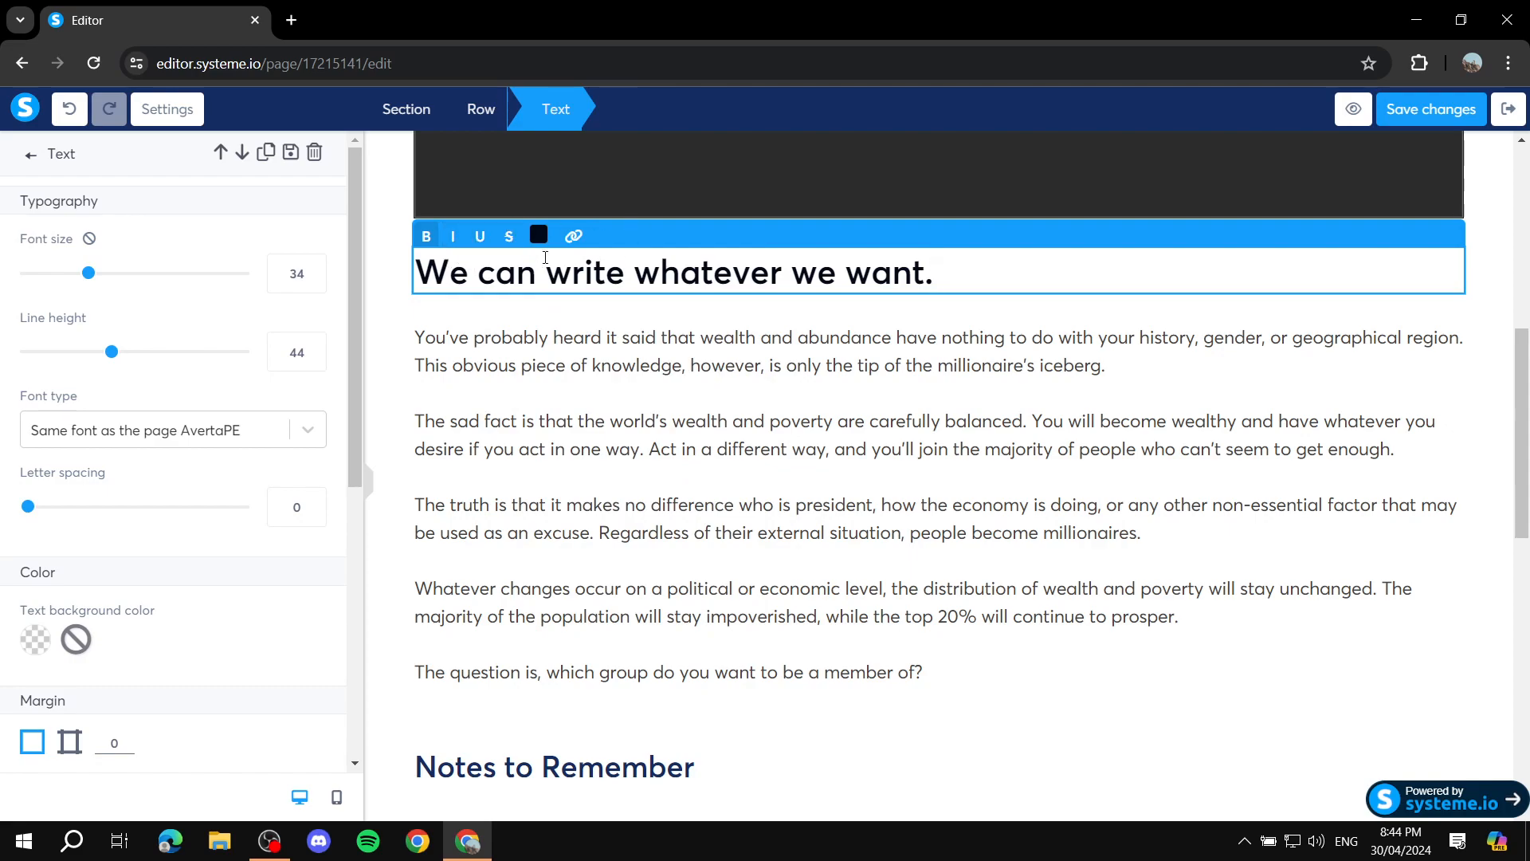
key(Escape)
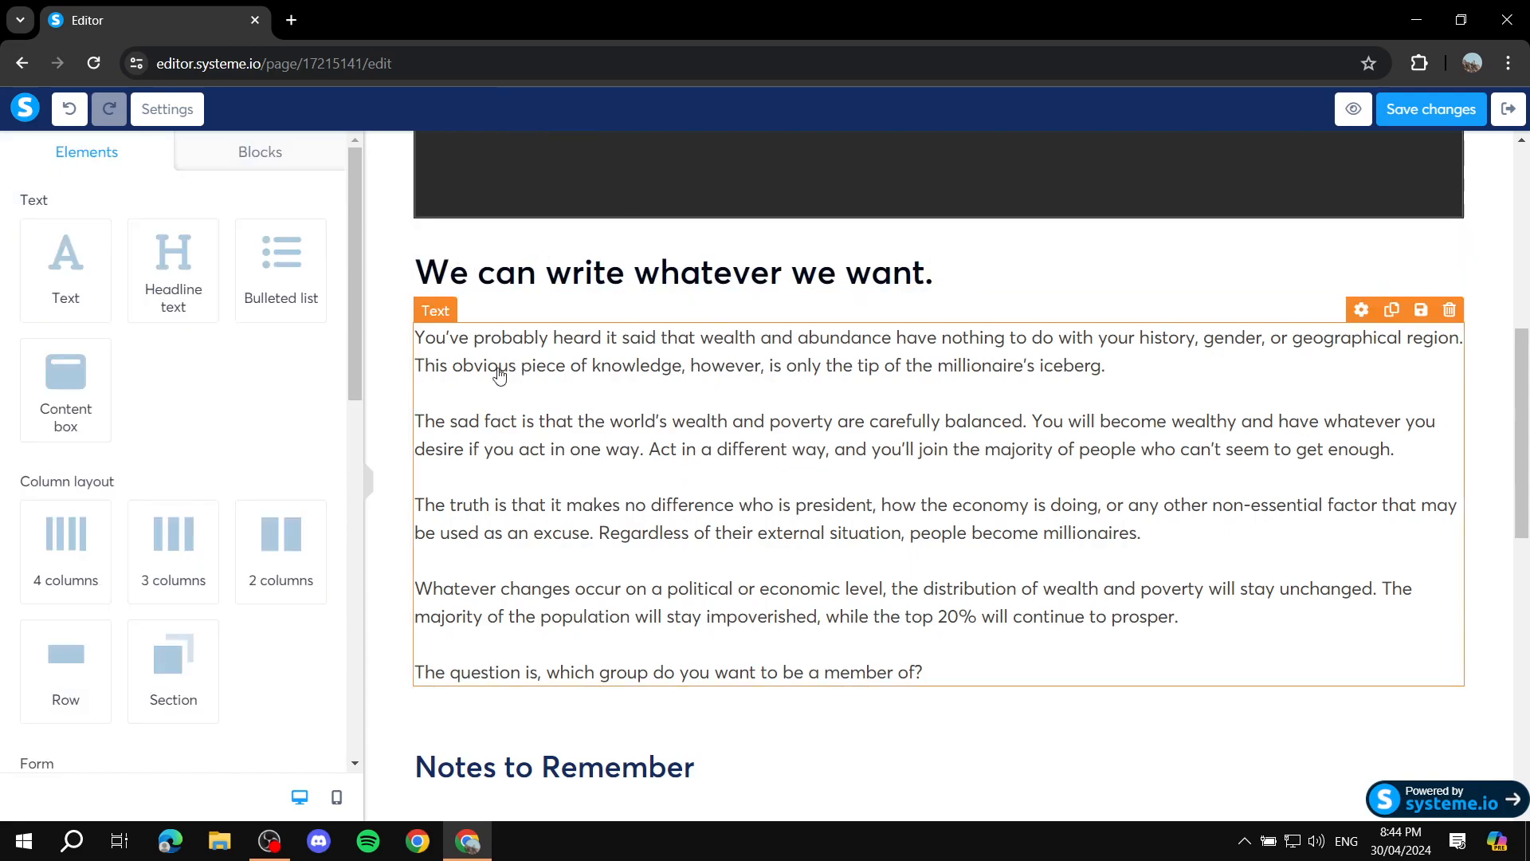
Increase the font size of the heading below the video to 40 and deselect it
click(792, 255)
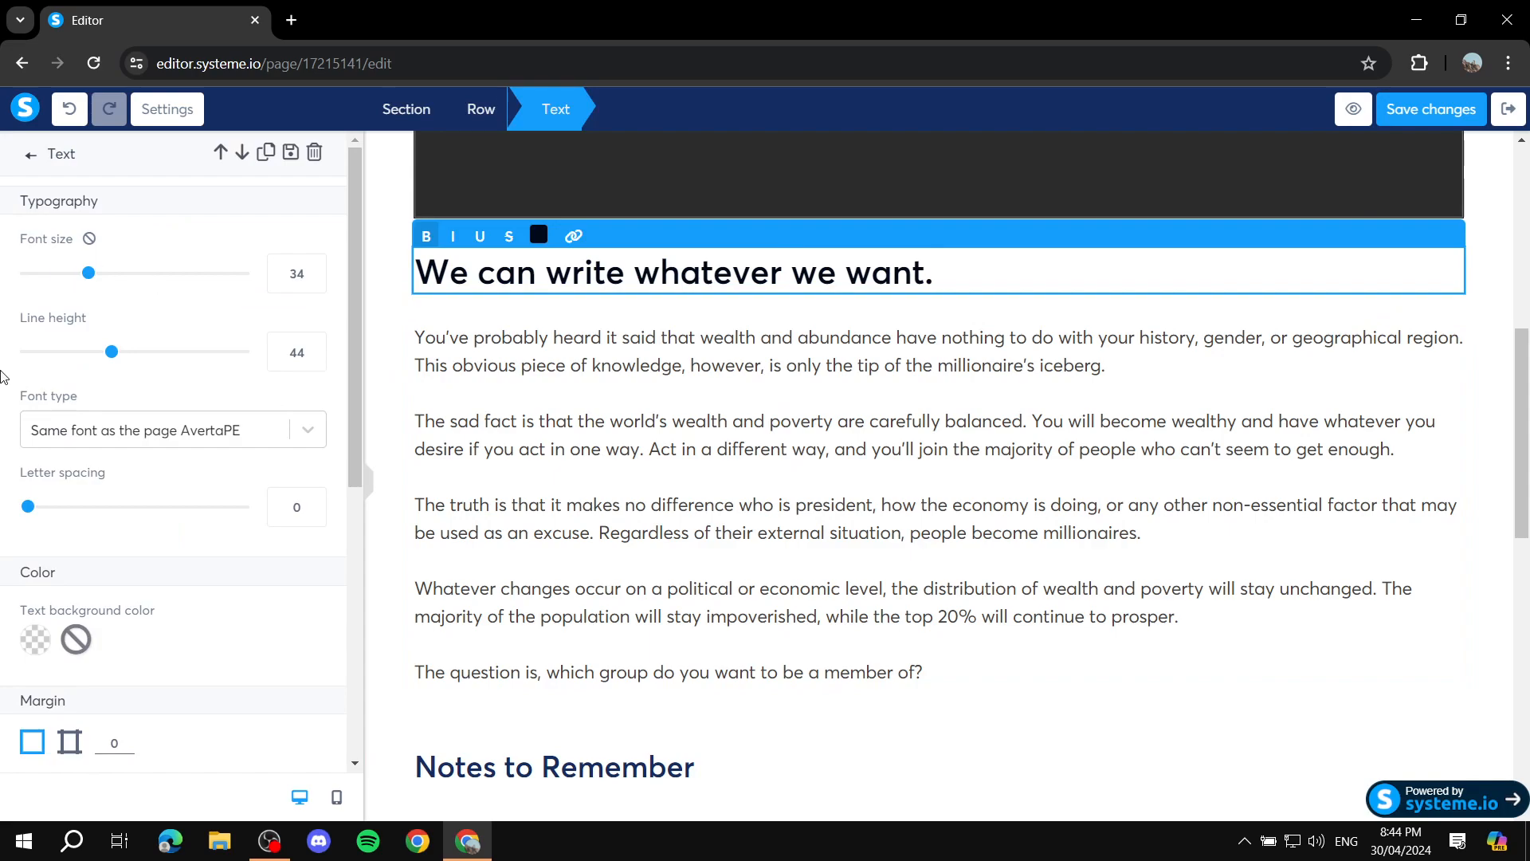
mouse_move(88, 275)
mouse_down()
mouse_move(185, 273)
mouse_move(103, 276)
mouse_up()
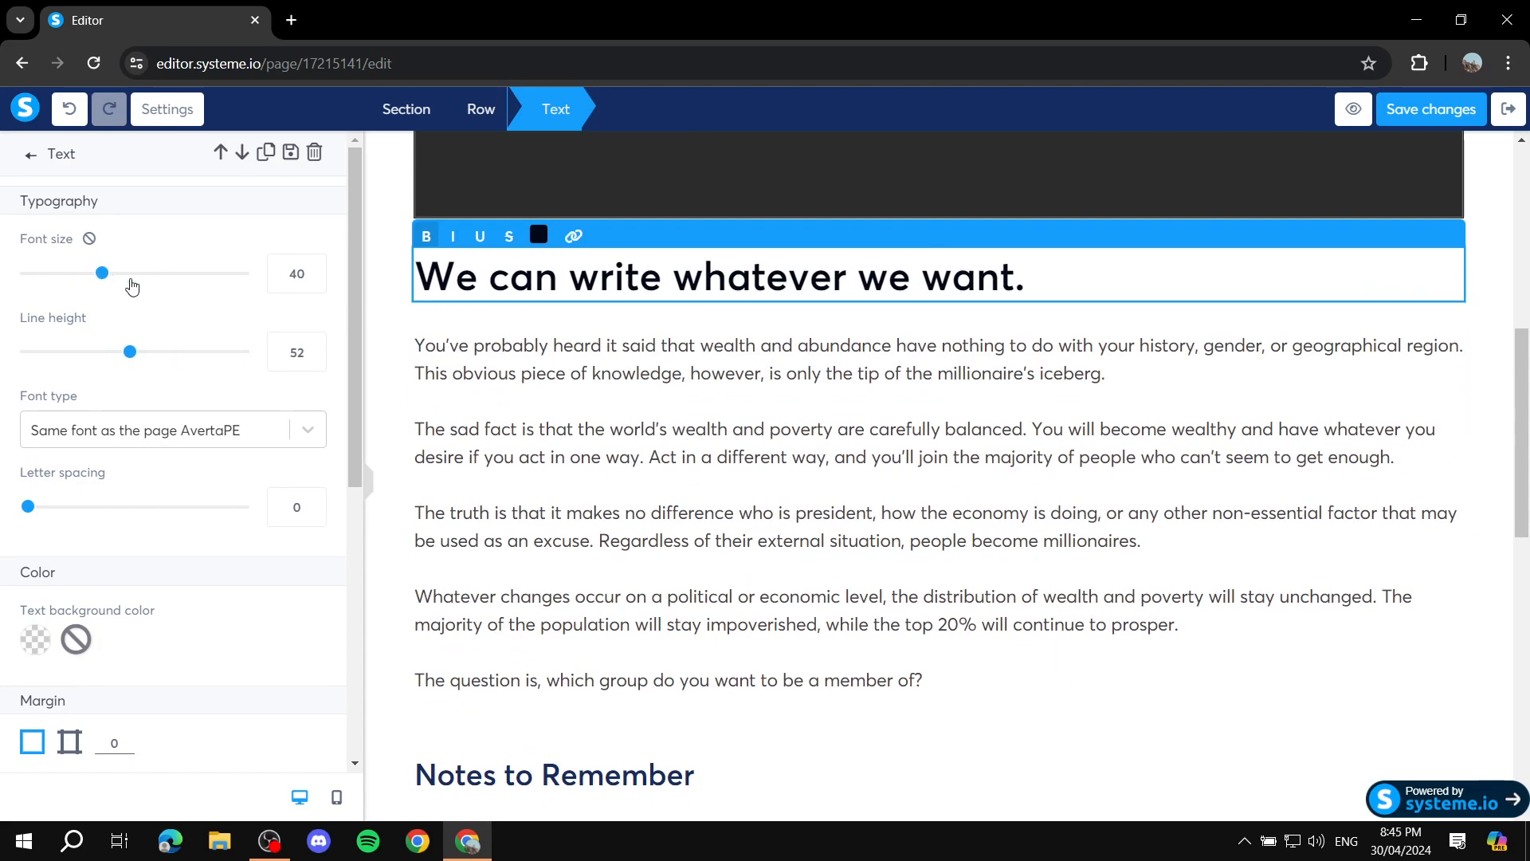
click(1248, 611)
Upload Colors.jpg and insert it in place of the placeholder image beside the Notes to Remember list
scroll(1116, 558, down, 12)
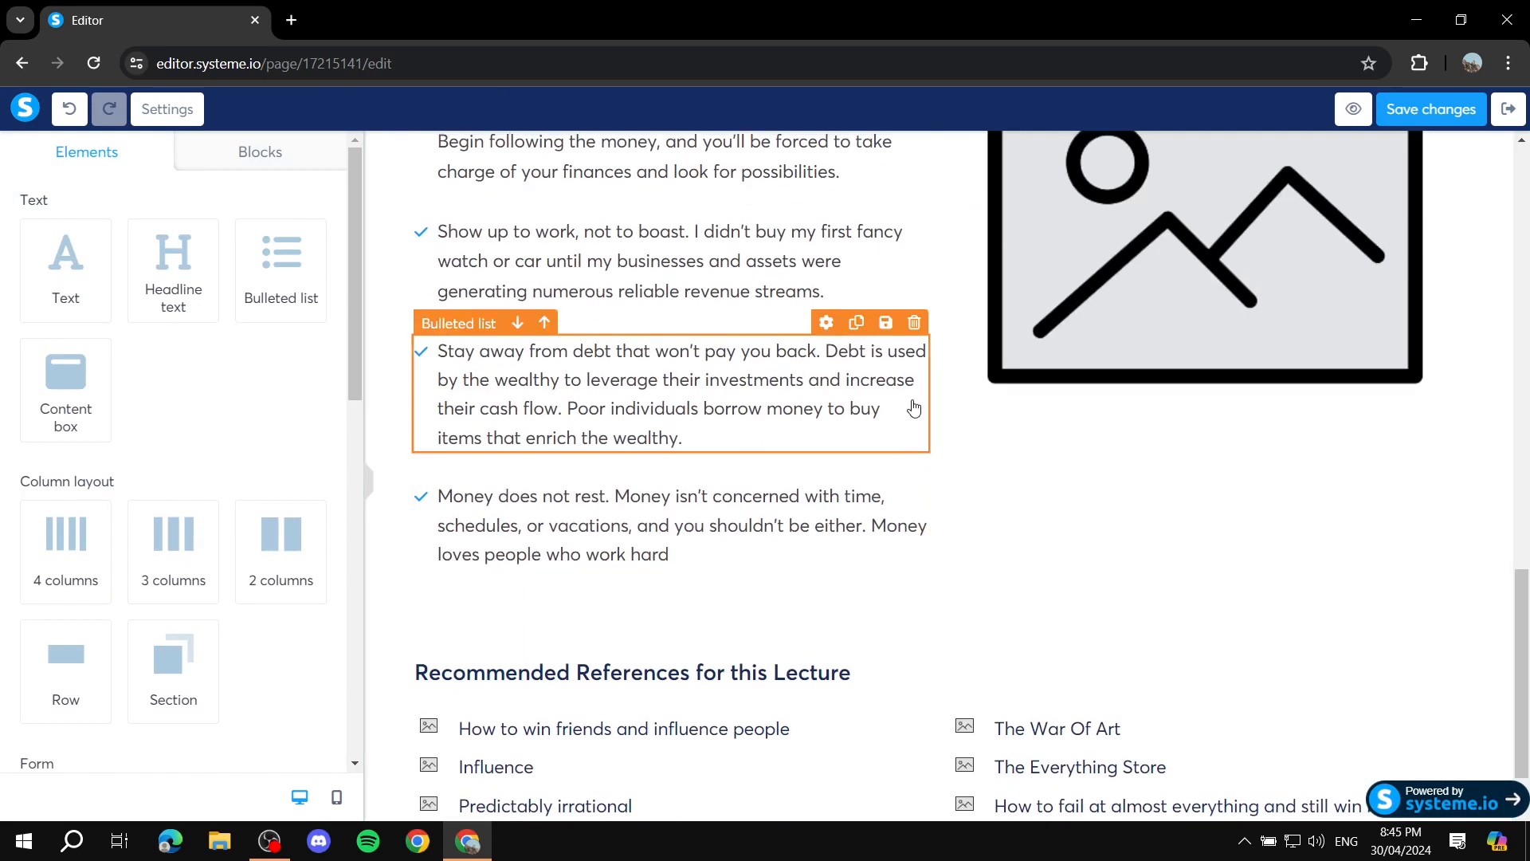
scroll(914, 408, up, 2)
click(1130, 405)
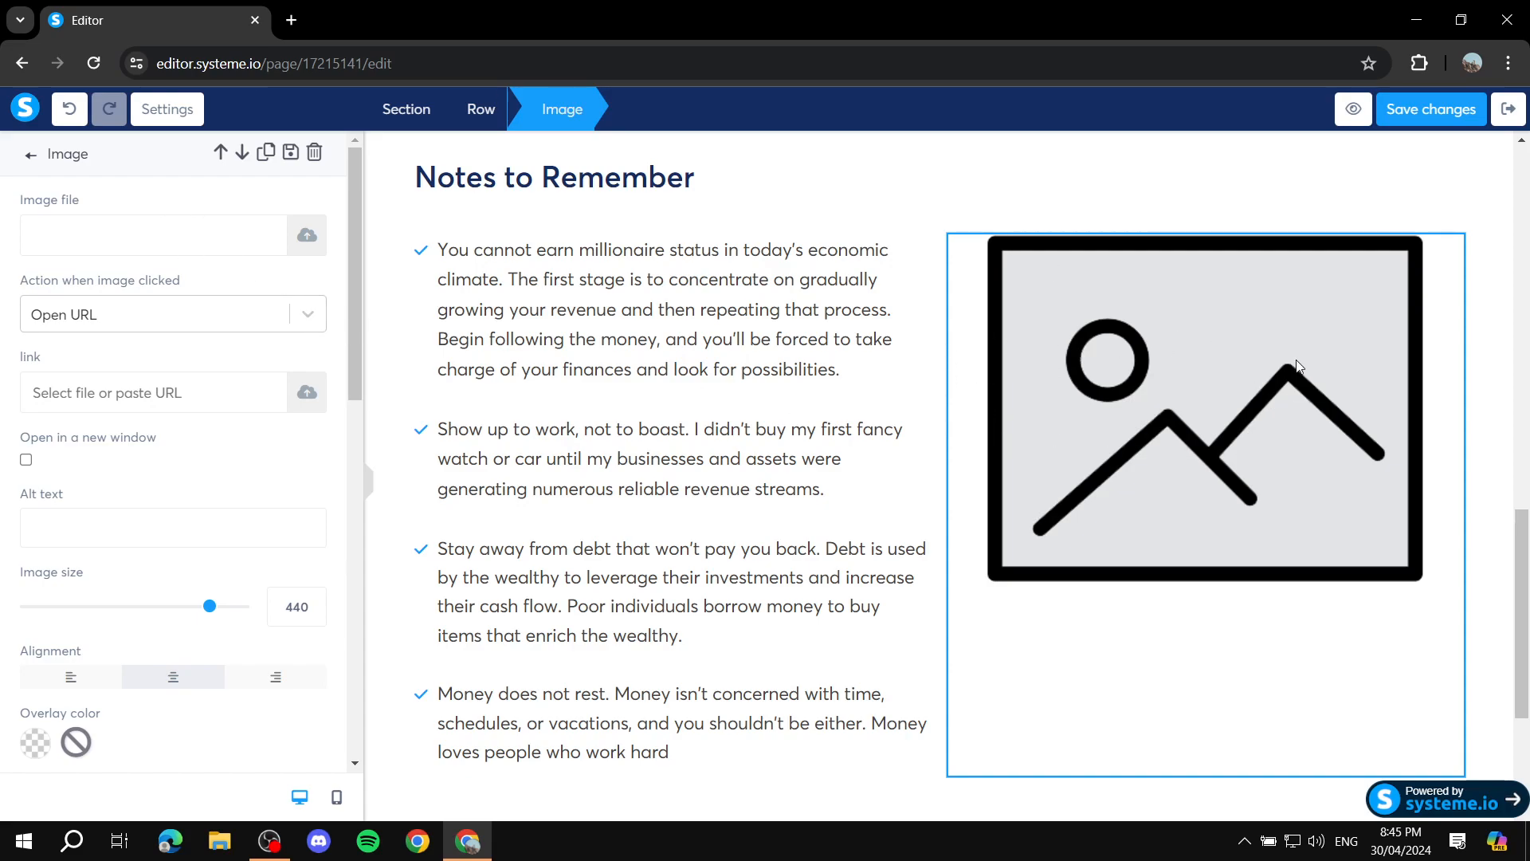
click(307, 238)
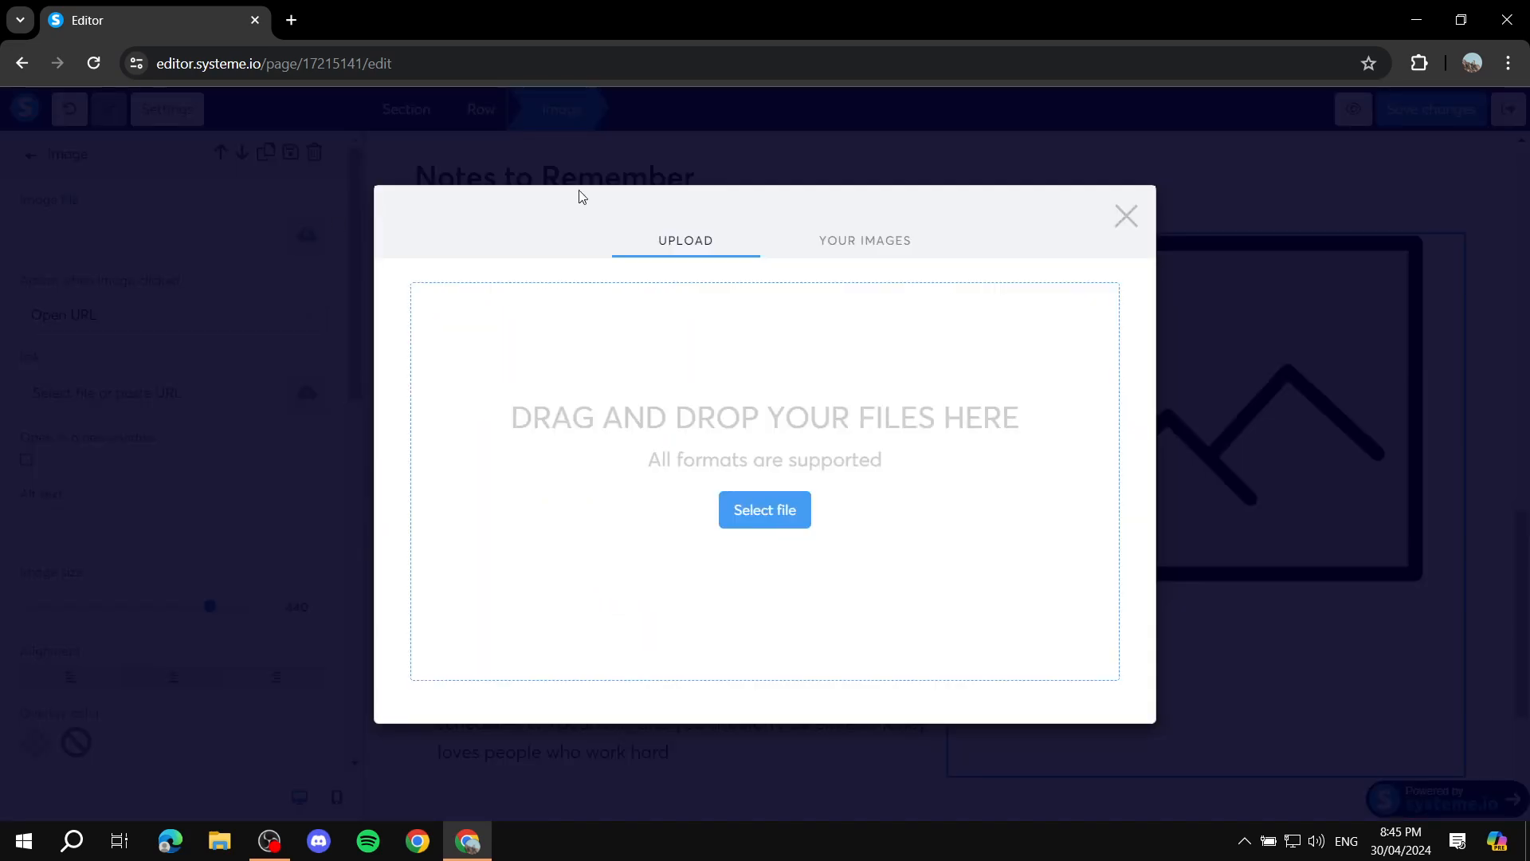
click(1126, 216)
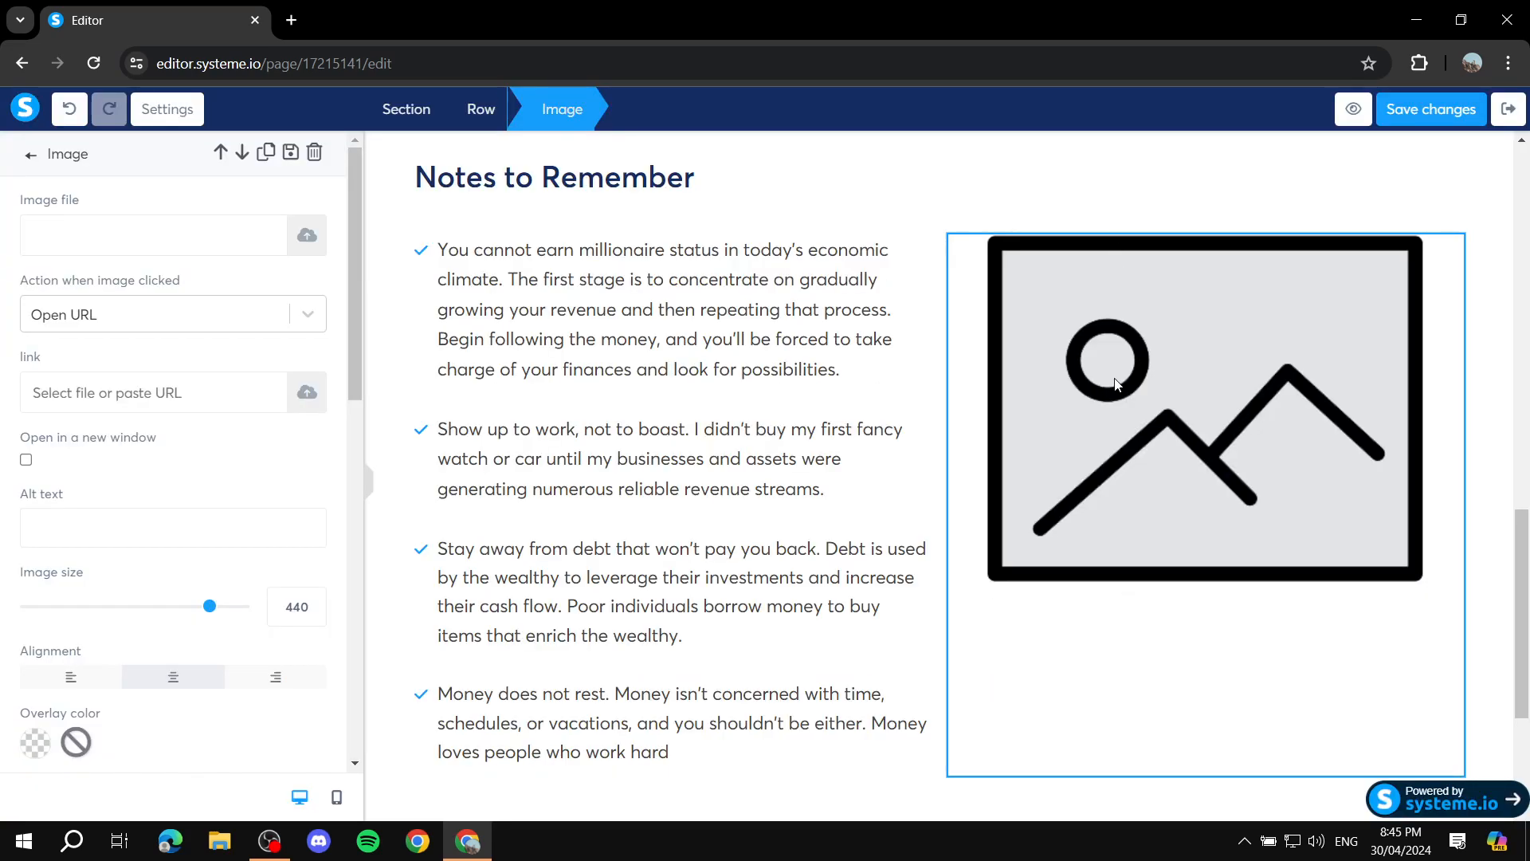
click(309, 238)
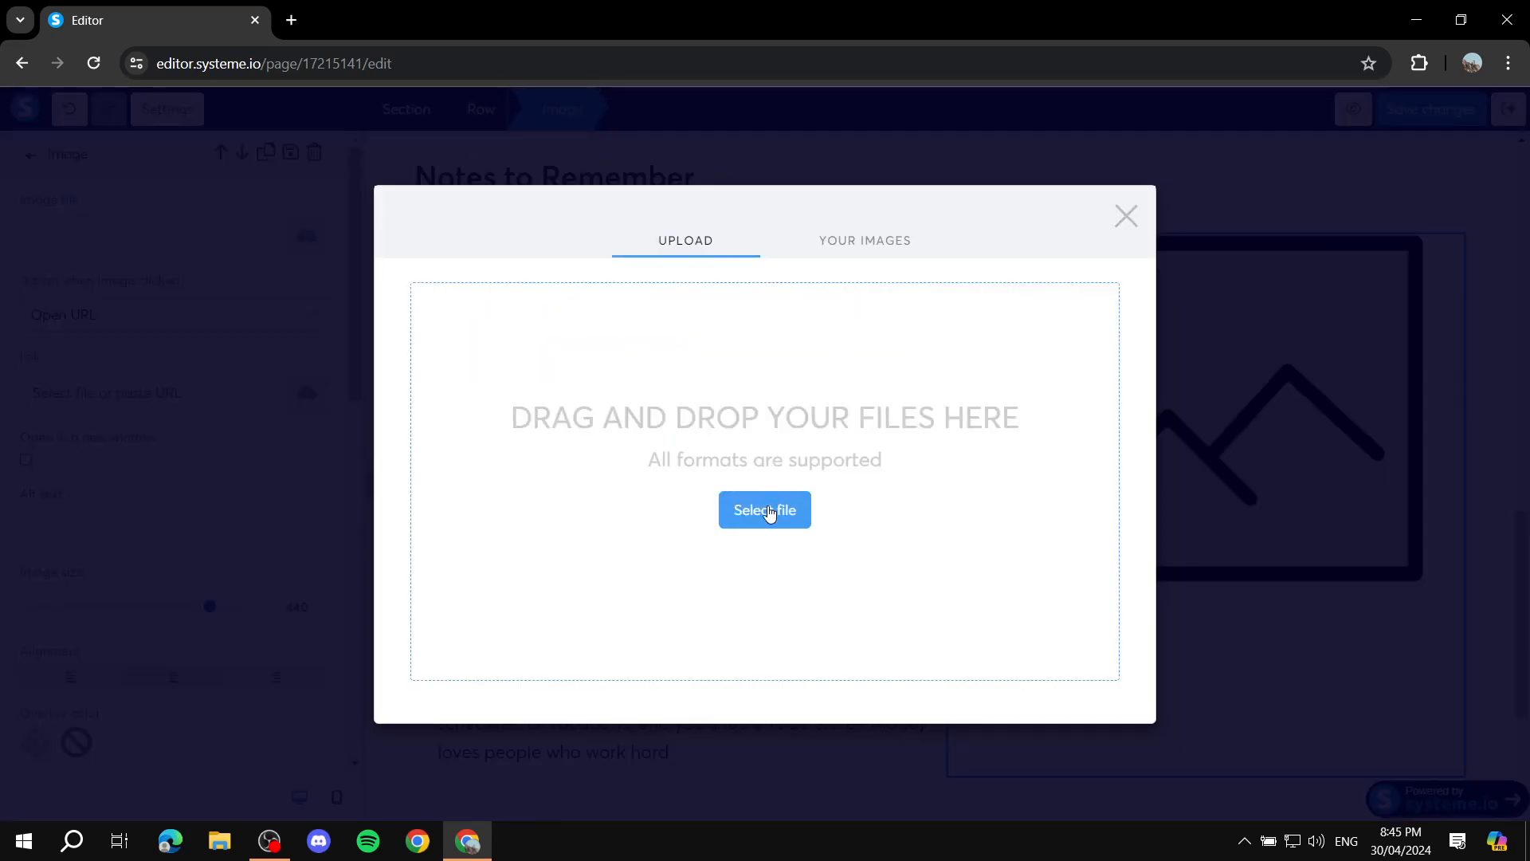
click(765, 510)
double_click(482, 463)
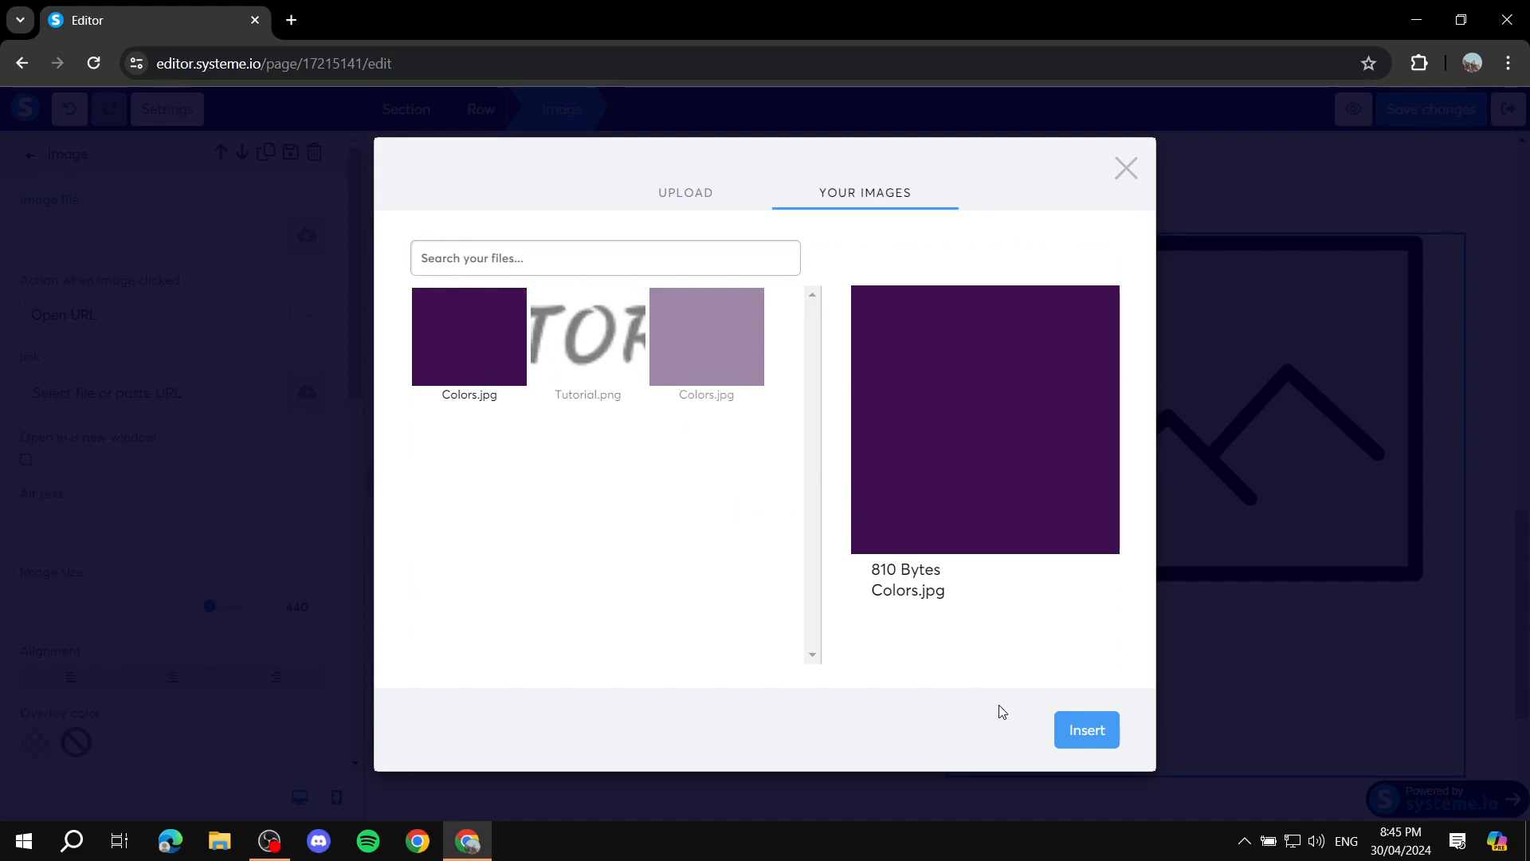
click(1067, 731)
click(1185, 666)
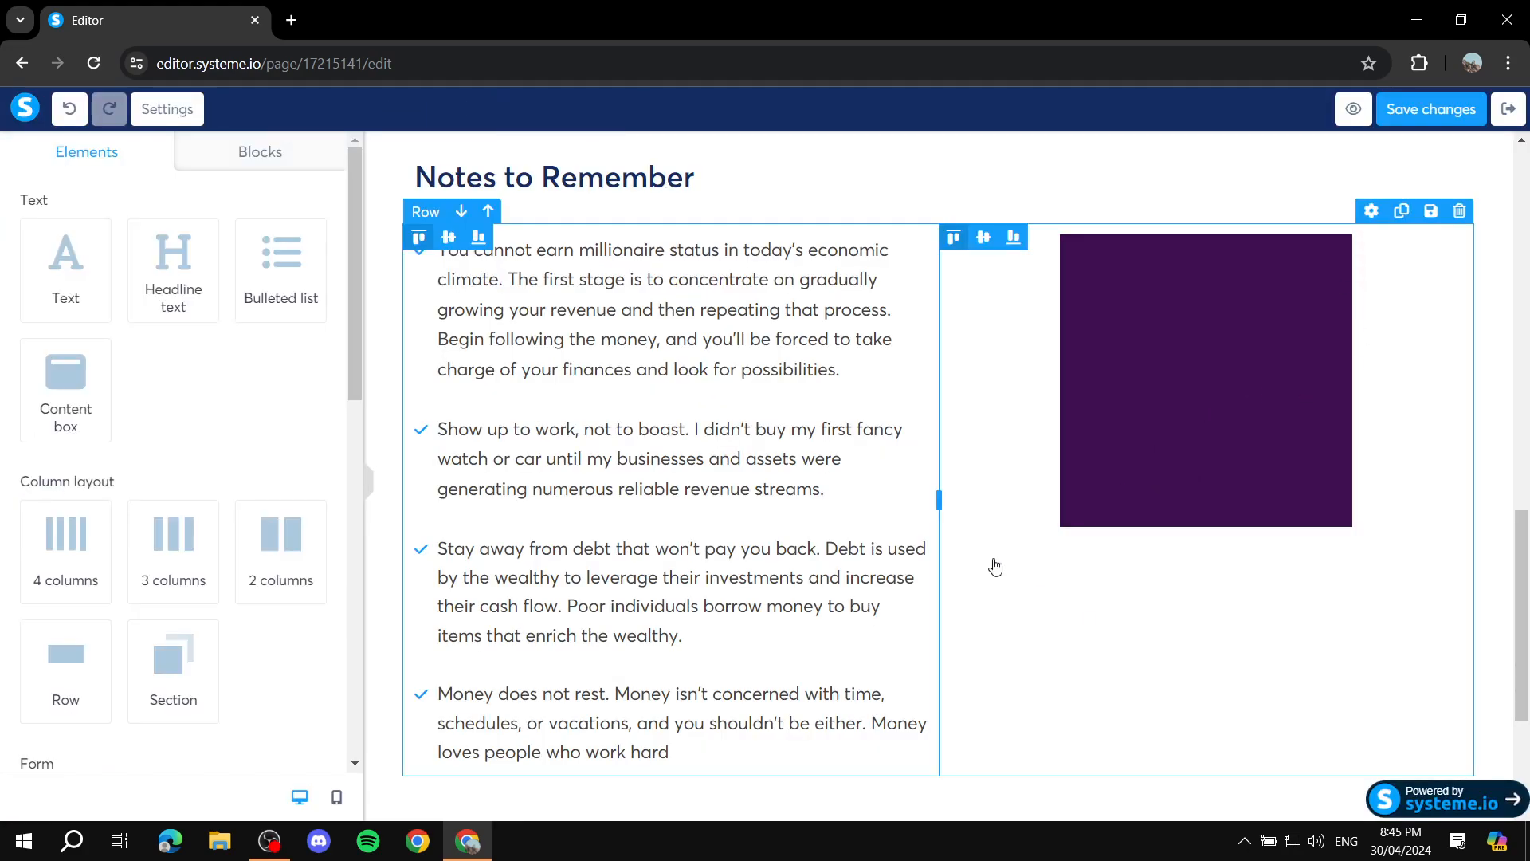
Add a 4 columns layout row beneath the Recommended References for this Lecture list
scroll(599, 420, down, 3)
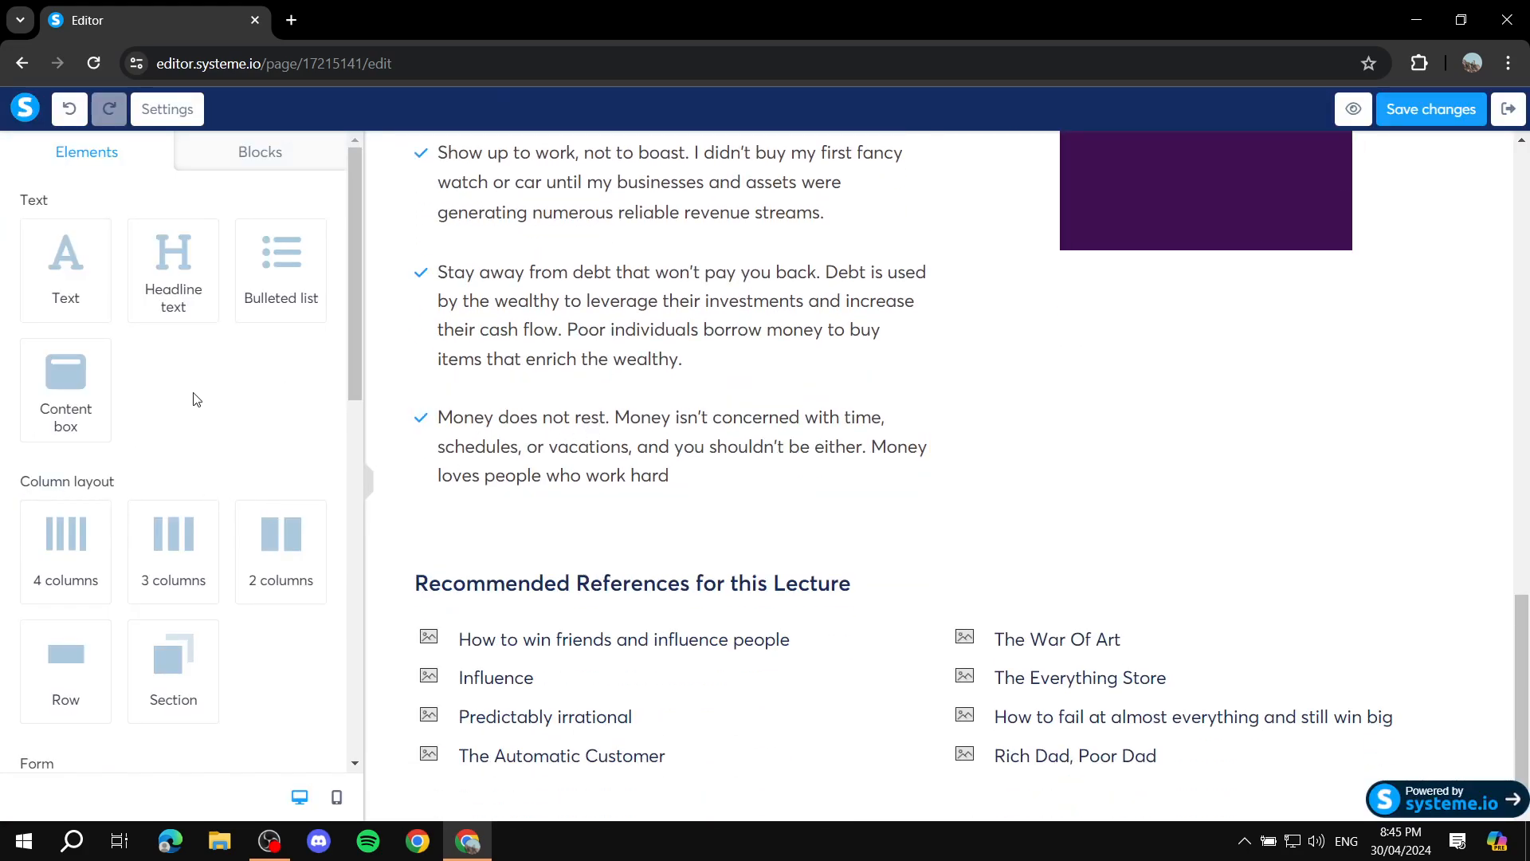
drag(86, 559, 638, 536)
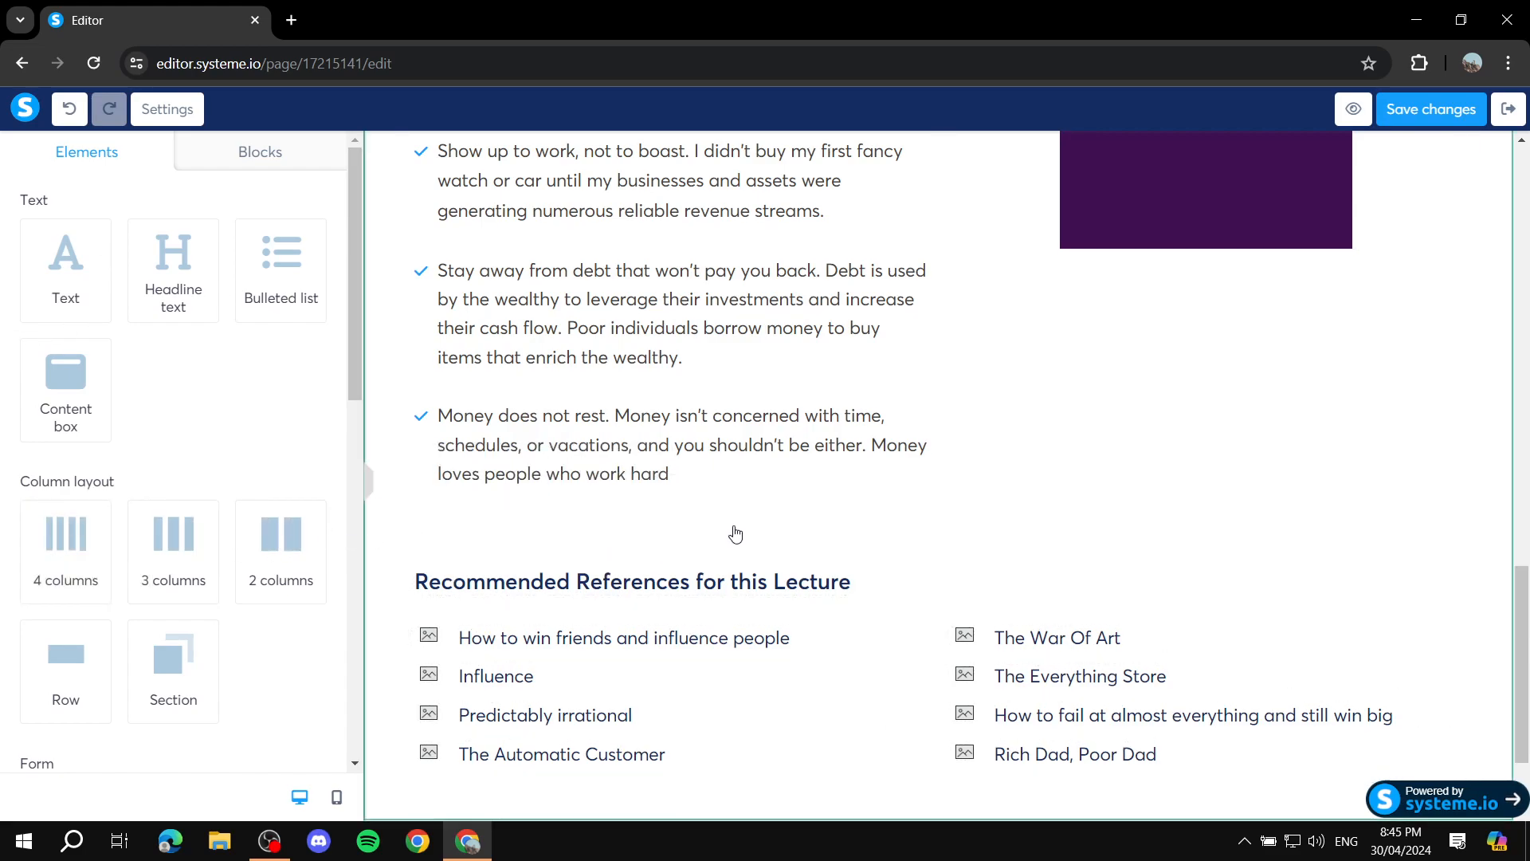
scroll(731, 533, up, 5)
scroll(835, 398, down, 5)
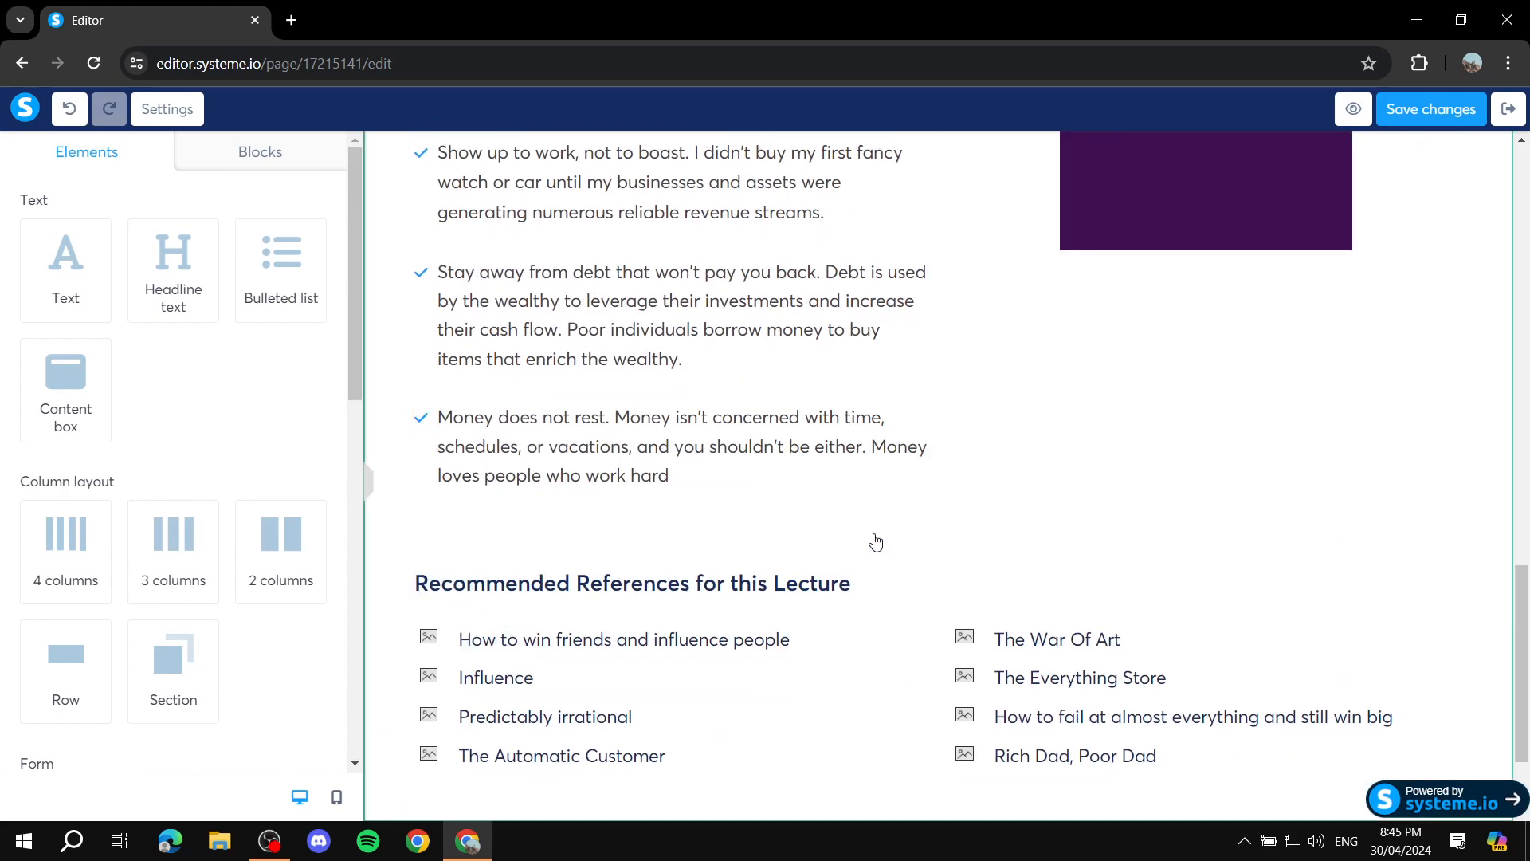
scroll(724, 349, down, 1)
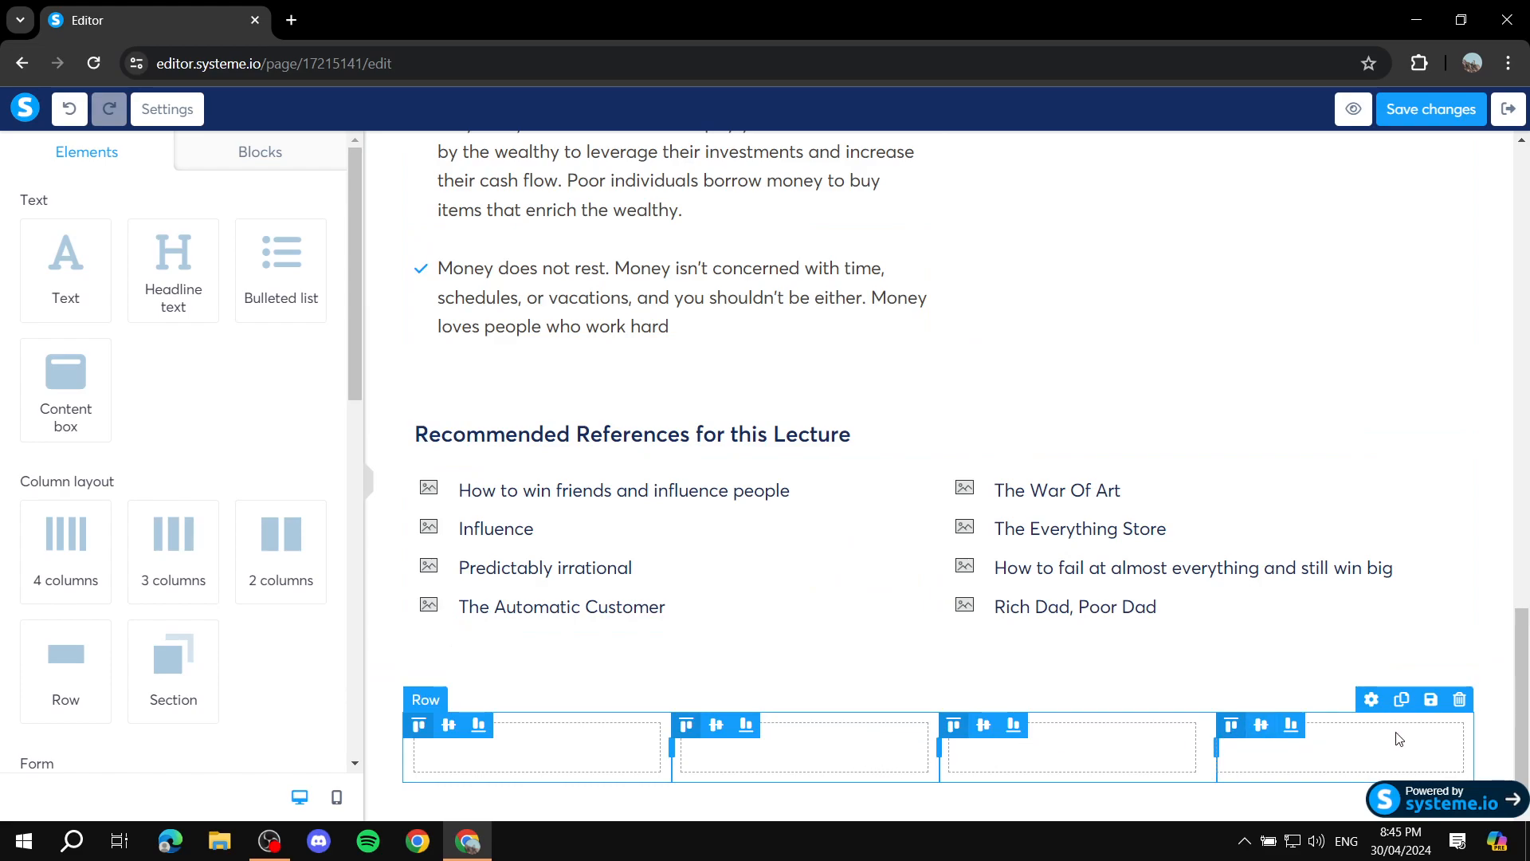
Delete the empty four-column row below the recommended references and return to the video
click(1459, 699)
click(853, 190)
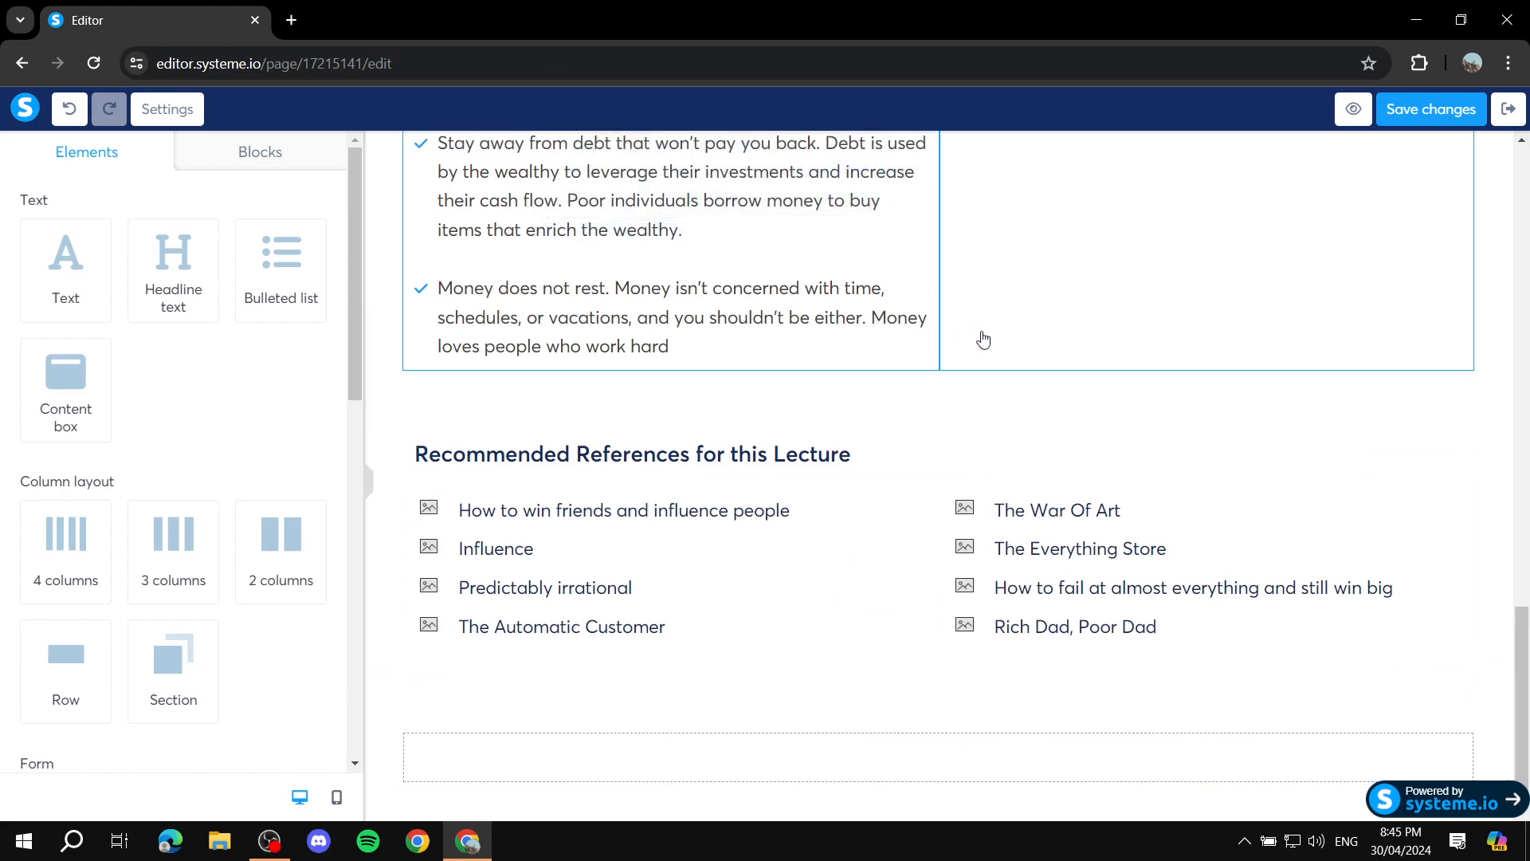
scroll(973, 324, up, 10)
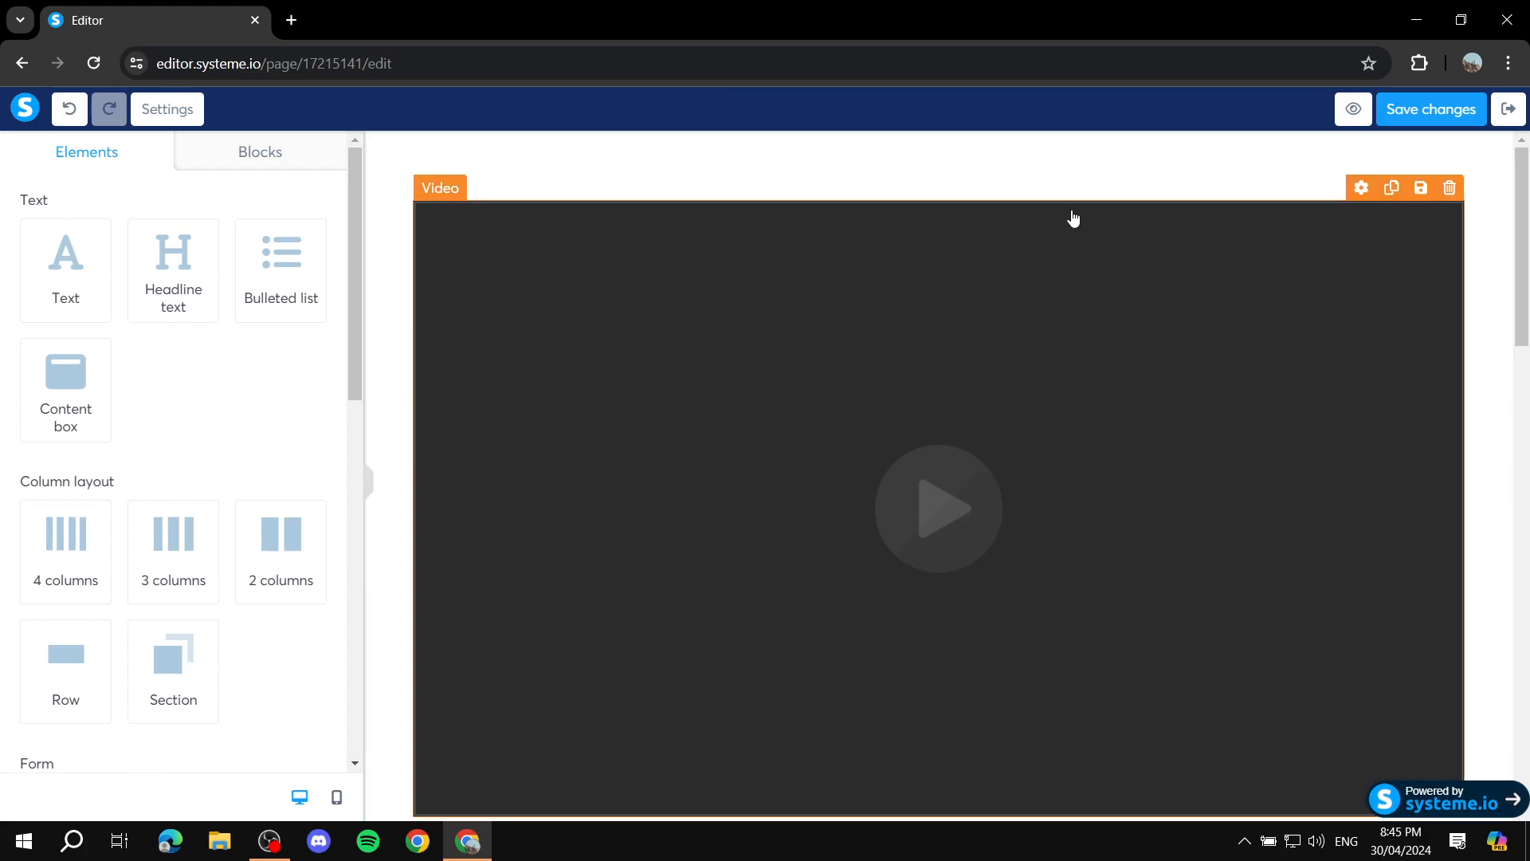
Save the changes to the lecture page and leave the editor for the Example Course curriculum
click(1450, 108)
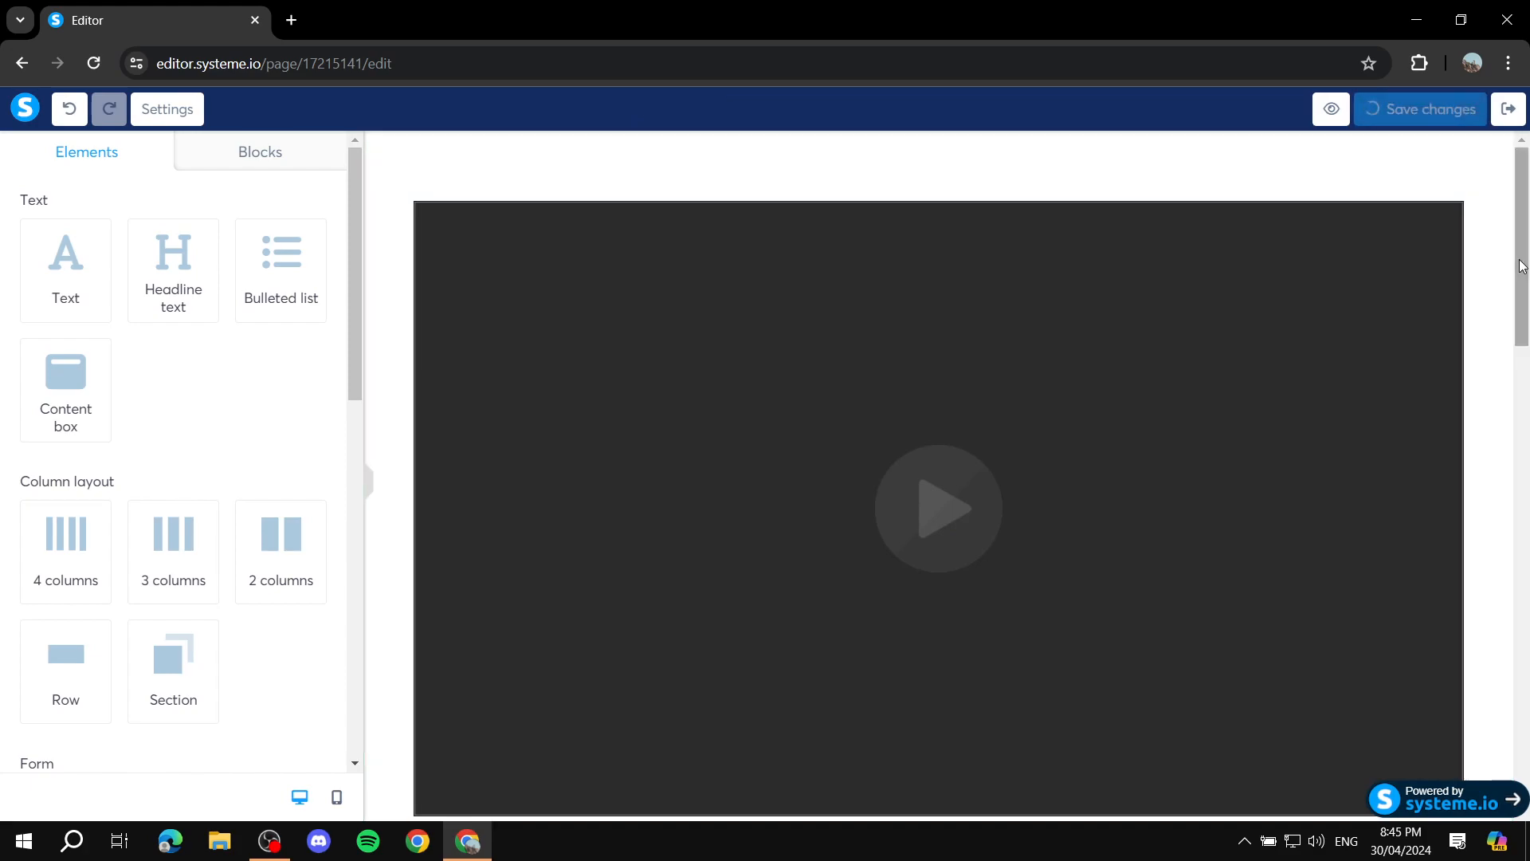
click(1508, 109)
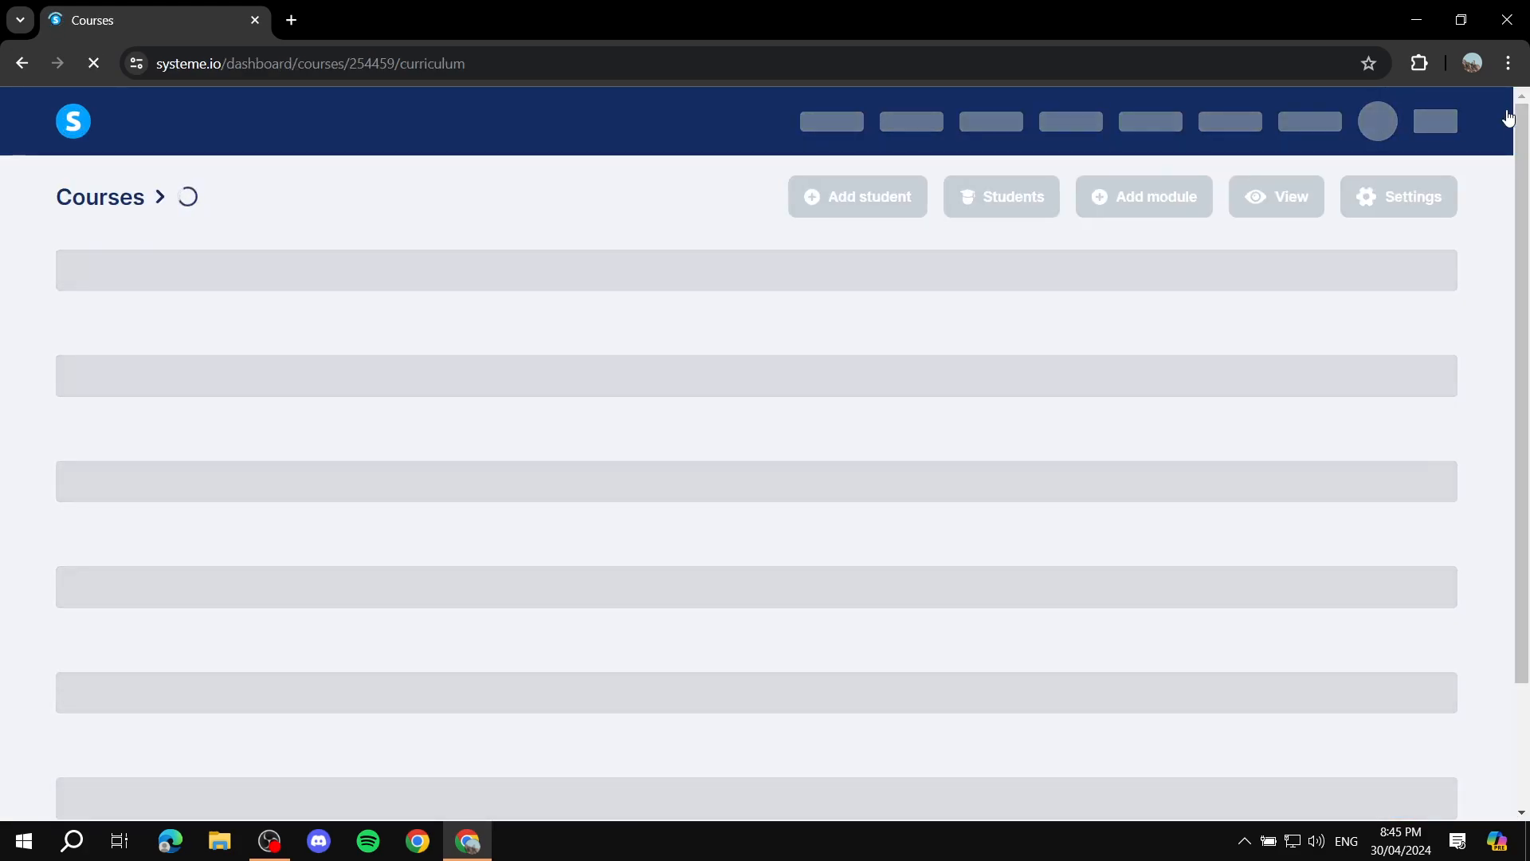
scroll(378, 423, down, 1)
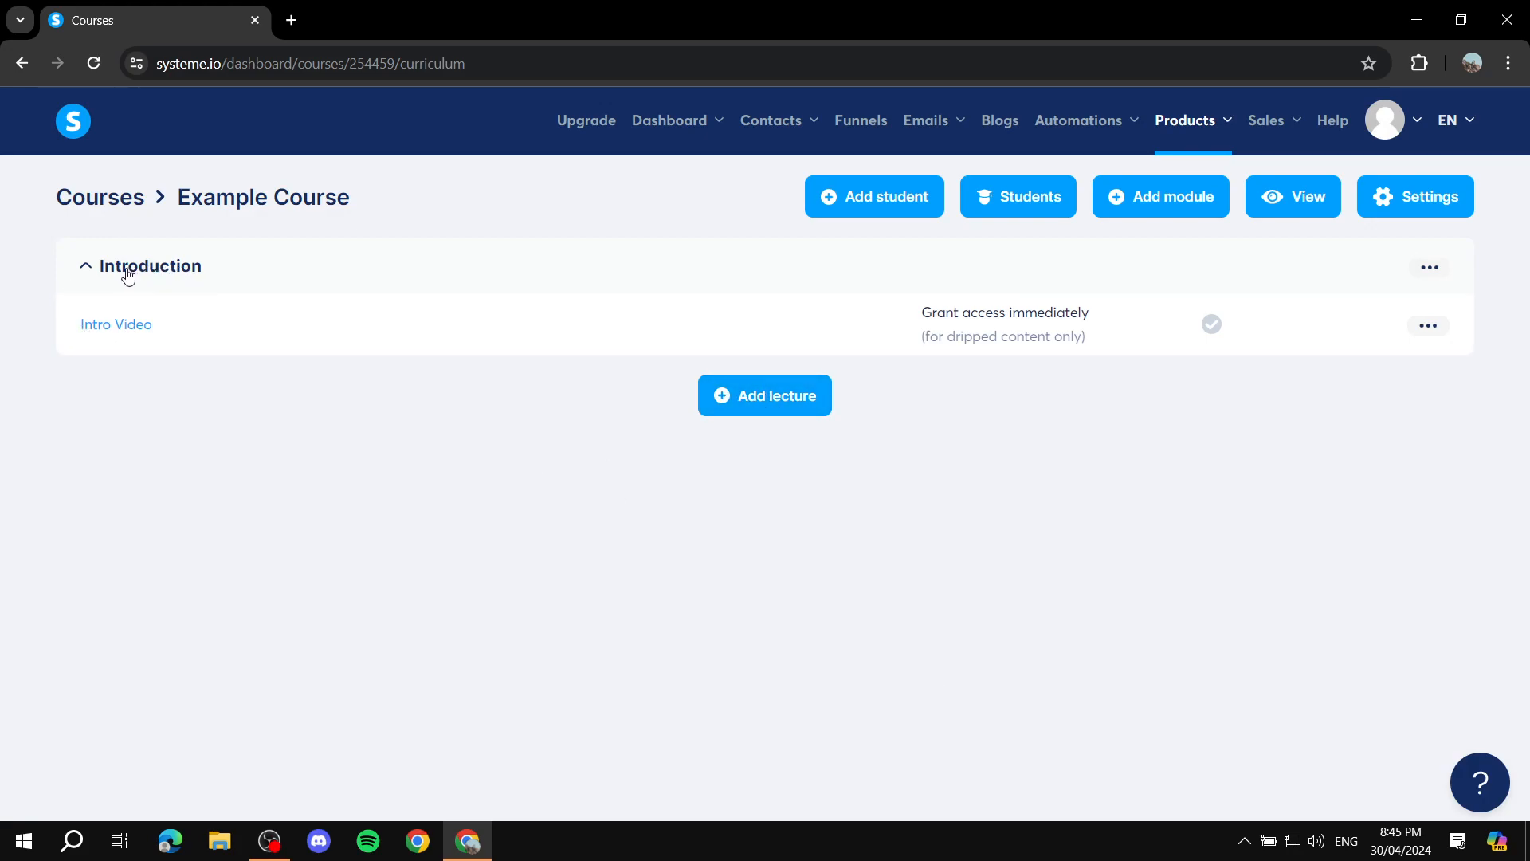
Add a module named "Step 1 for the course" to Example Course
click(1157, 211)
click(642, 450)
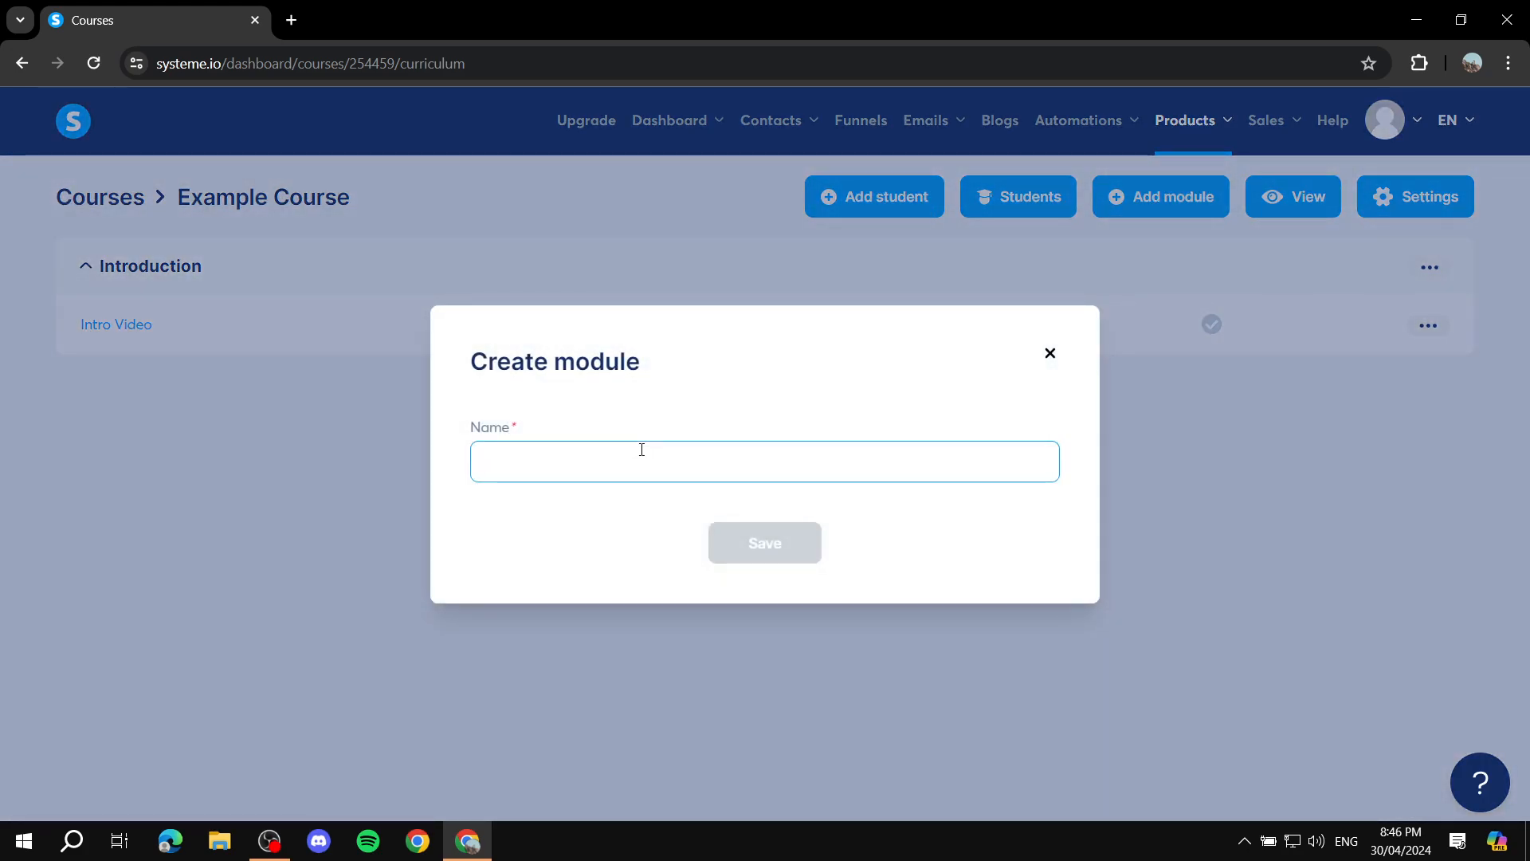
text(Step 1 for the course)
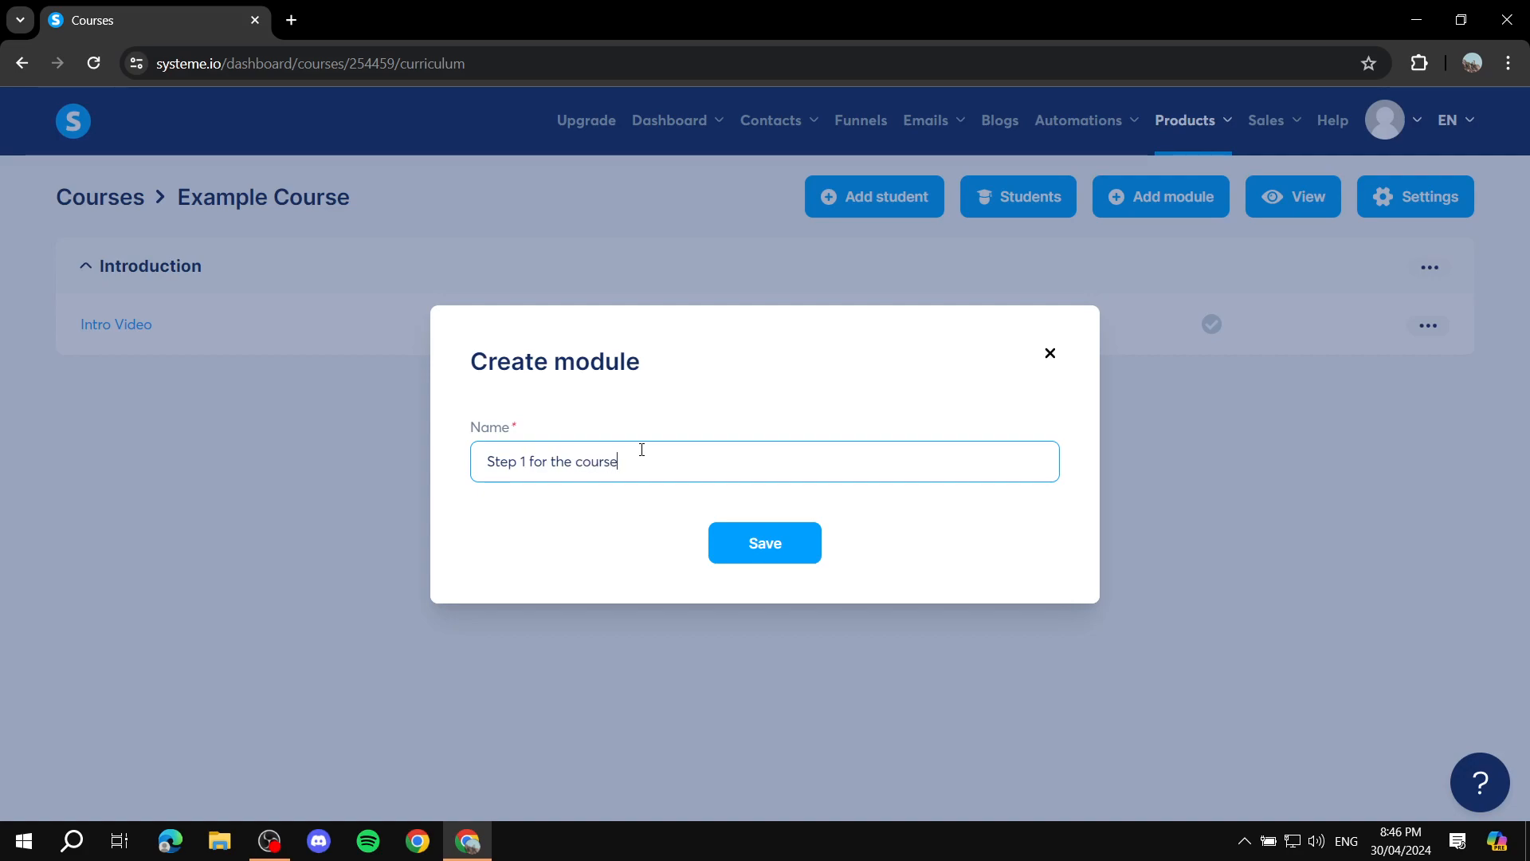
click(747, 558)
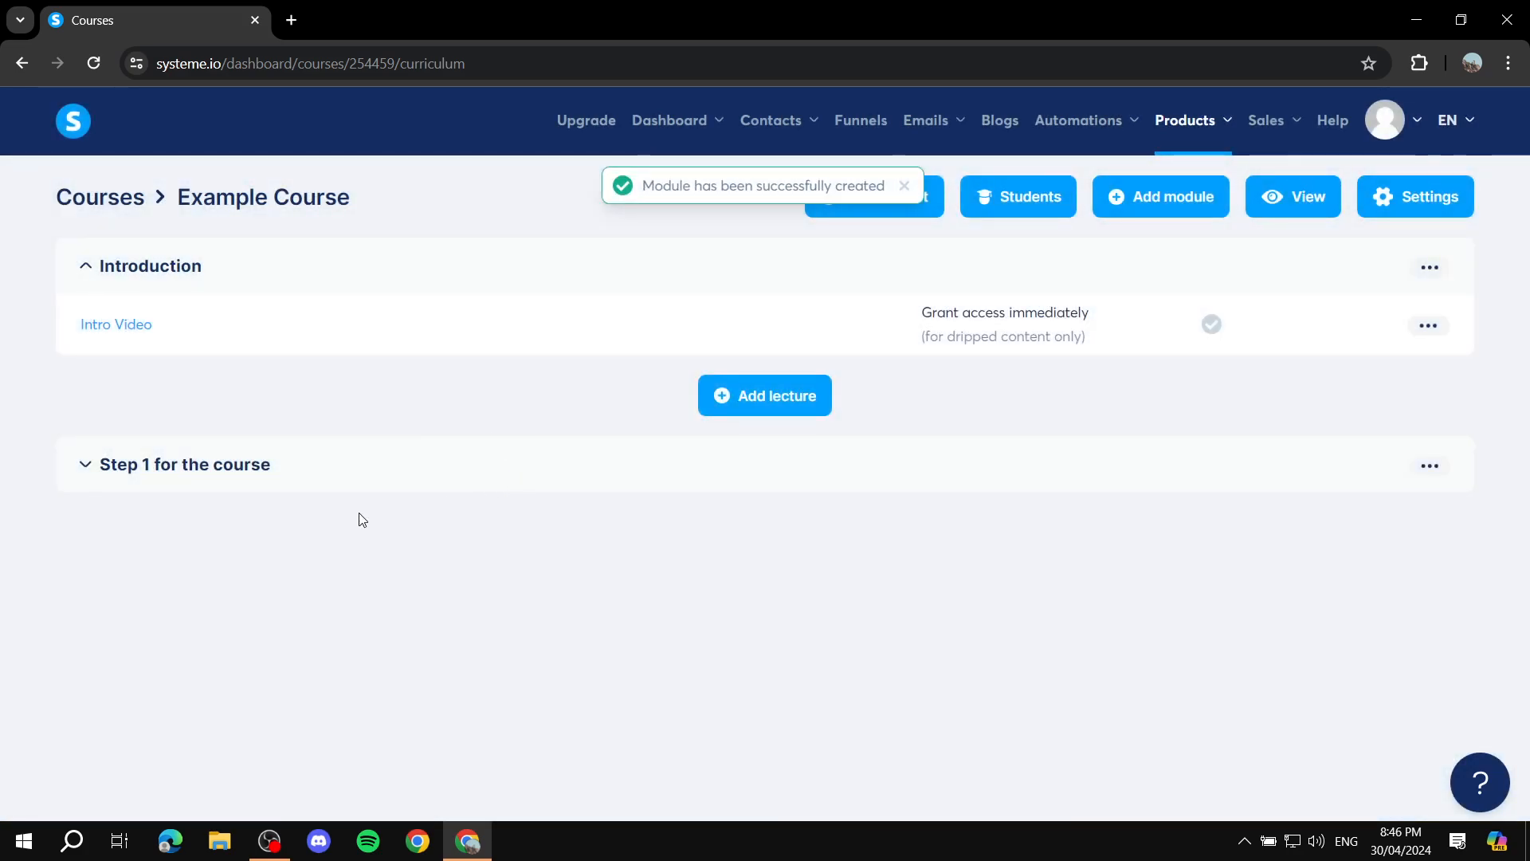
Duplicate the Intro Video lecture and move the copy into the "Step 1 for the course" module
click(102, 471)
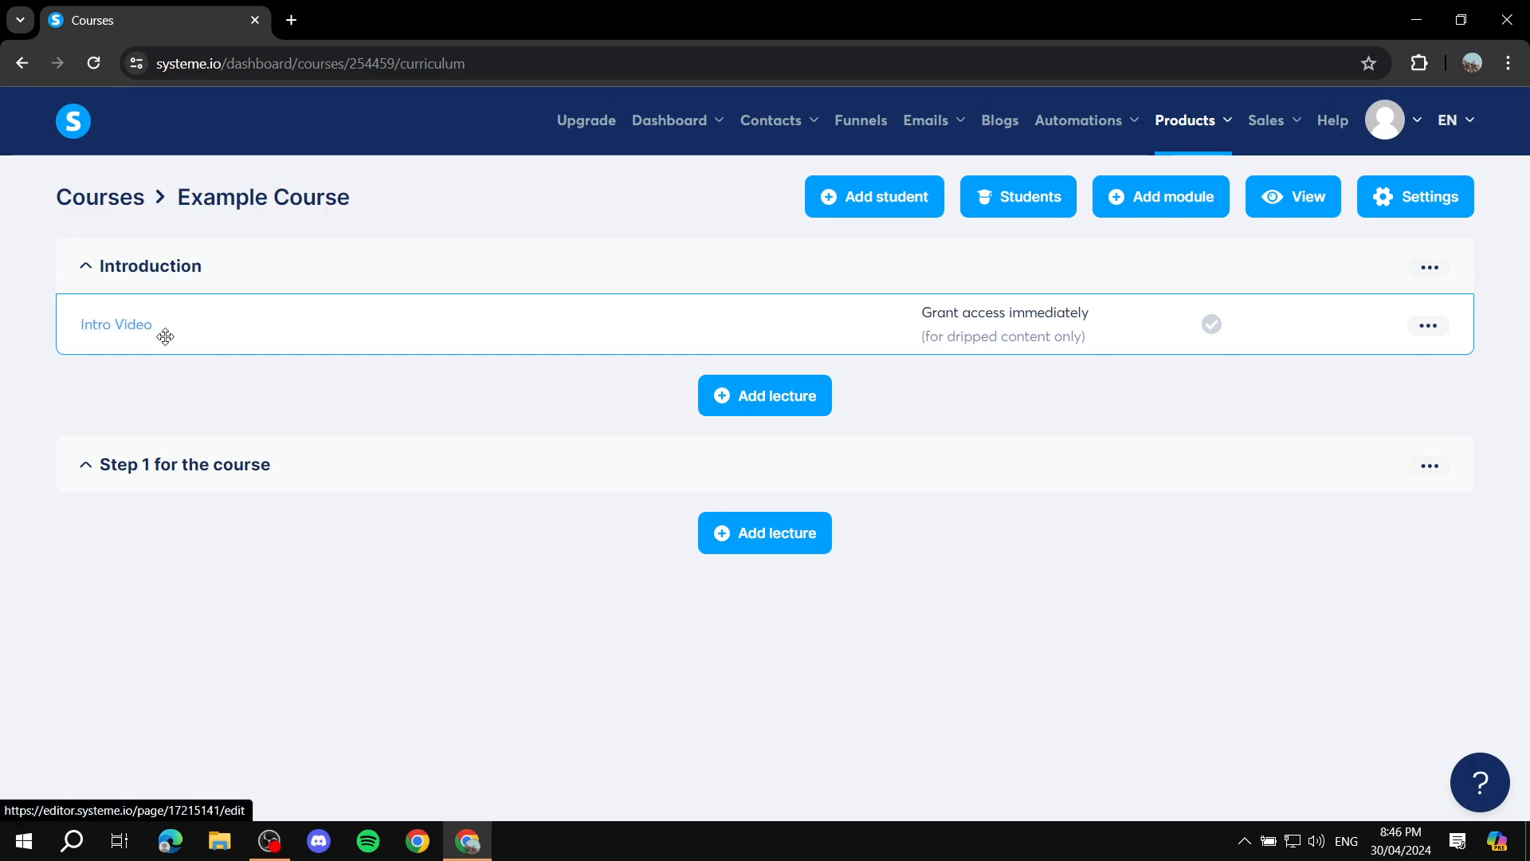
click(1419, 339)
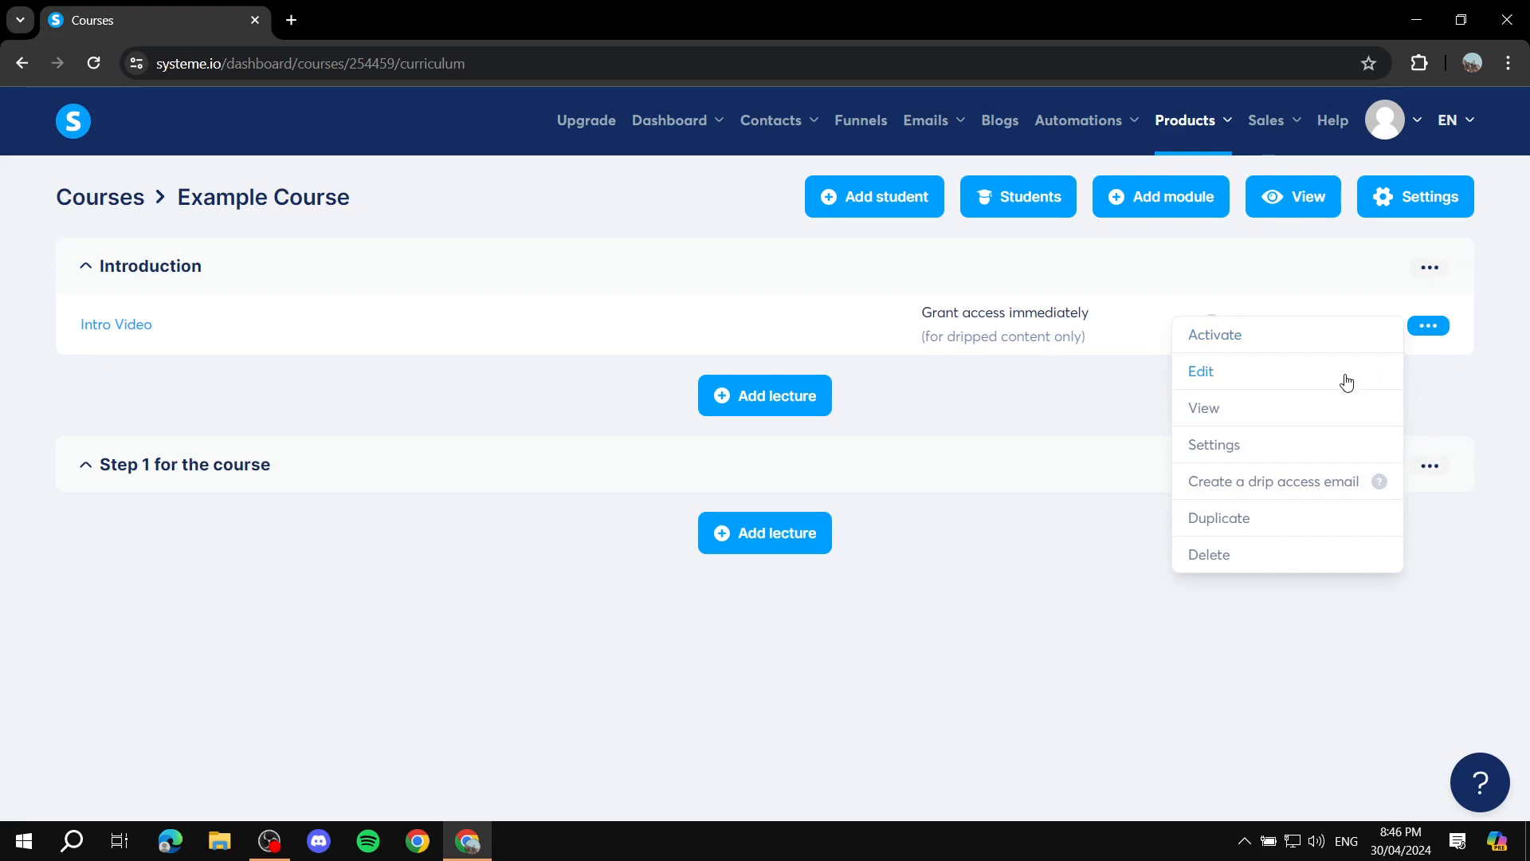
click(1247, 528)
click(581, 523)
drag(254, 390, 336, 564)
drag(266, 510, 151, 533)
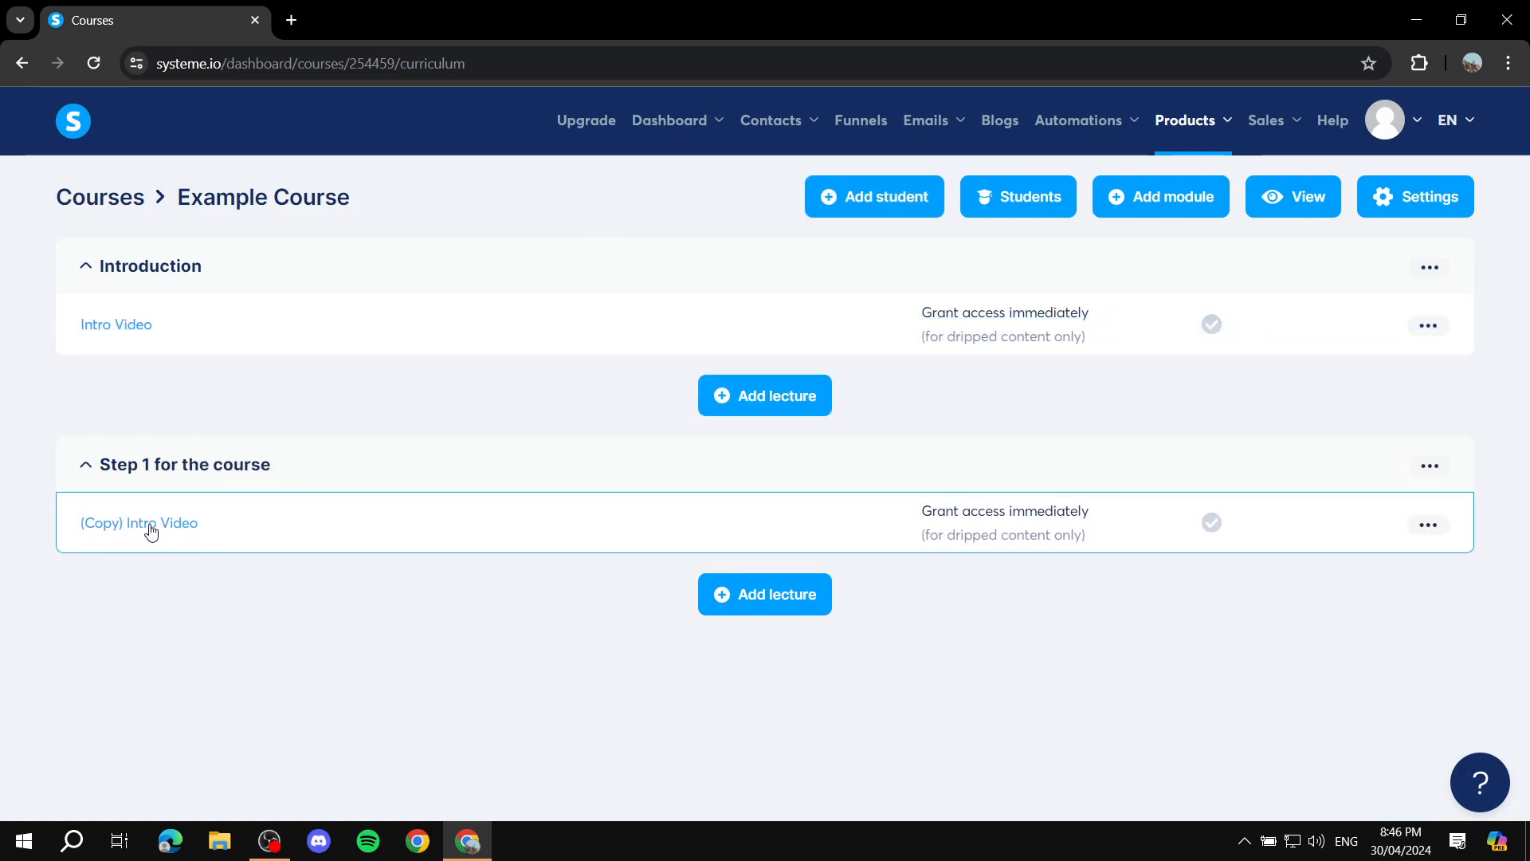
Open the copied lecture's page in the editor, look through its content, and return to the curriculum without editing
click(1428, 524)
click(1200, 574)
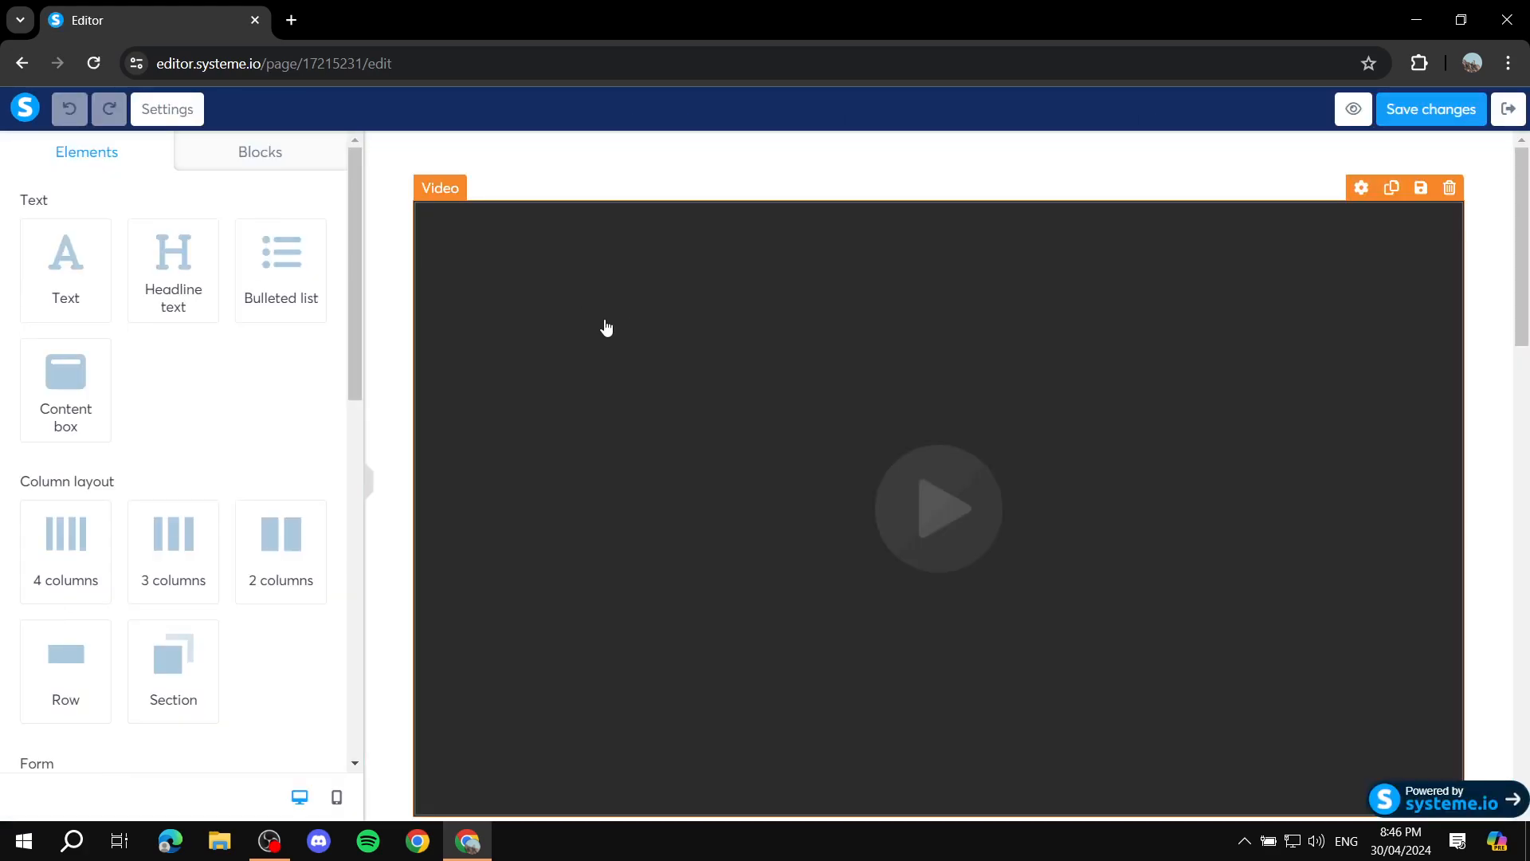
scroll(1041, 412, down, 10)
scroll(798, 466, up, 8)
scroll(929, 434, down, 5)
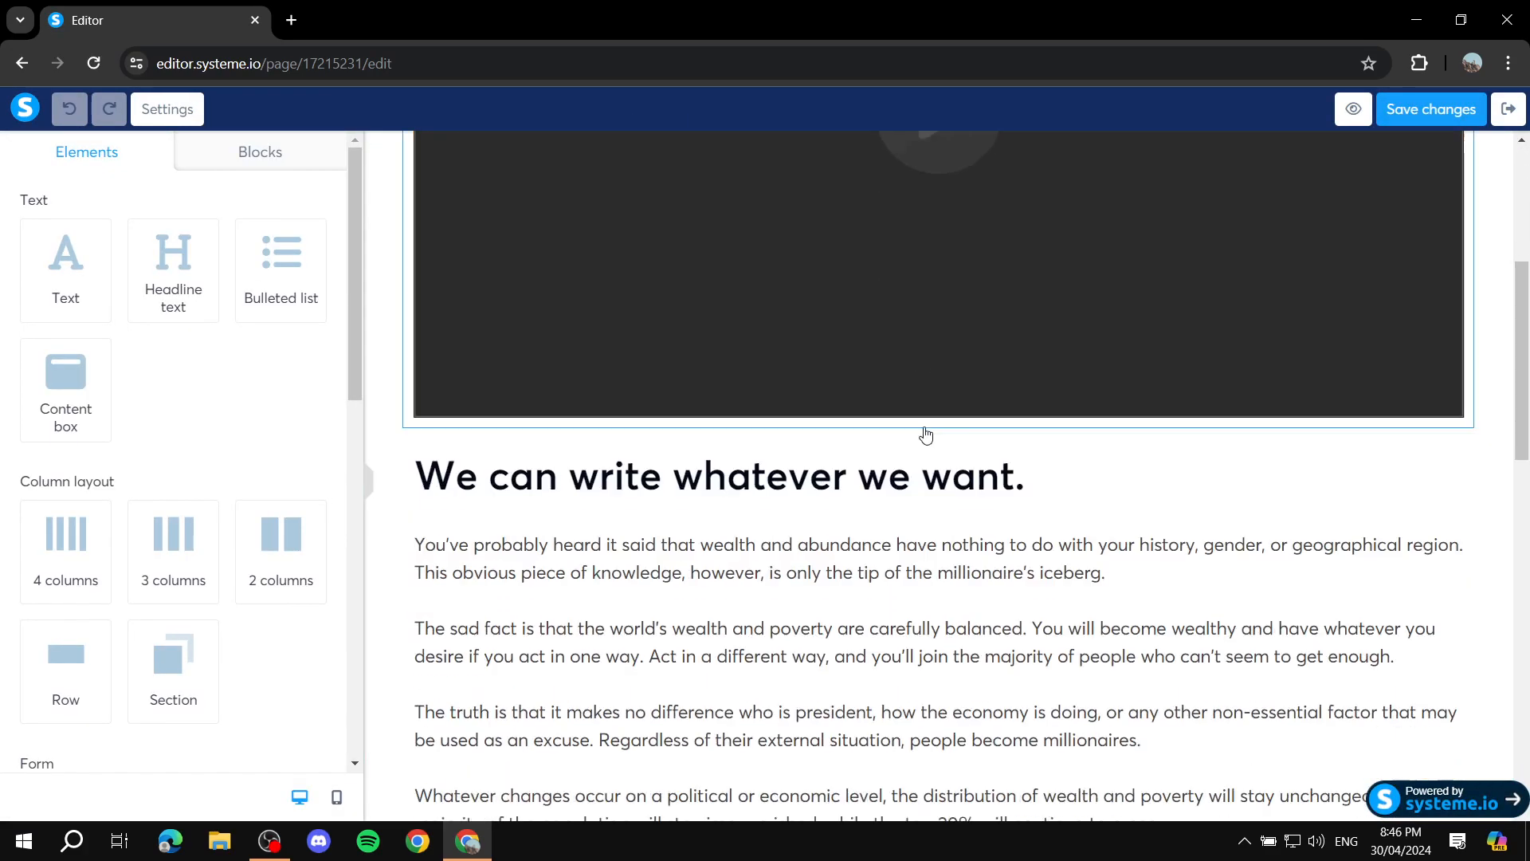
scroll(1222, 383, down, 5)
scroll(1222, 383, down, 5)
scroll(1086, 420, up, 12)
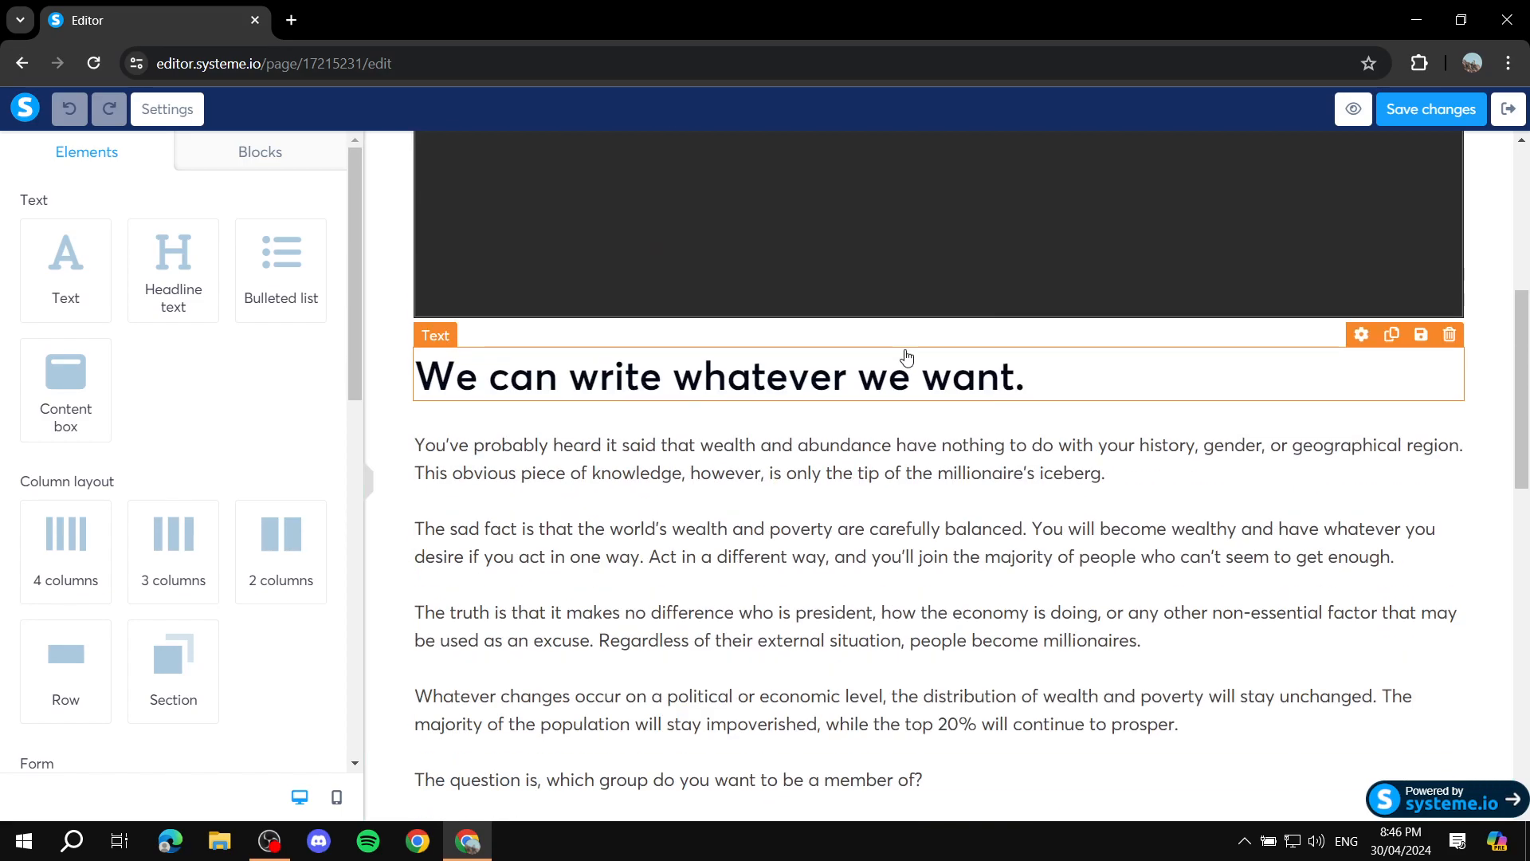
click(1508, 110)
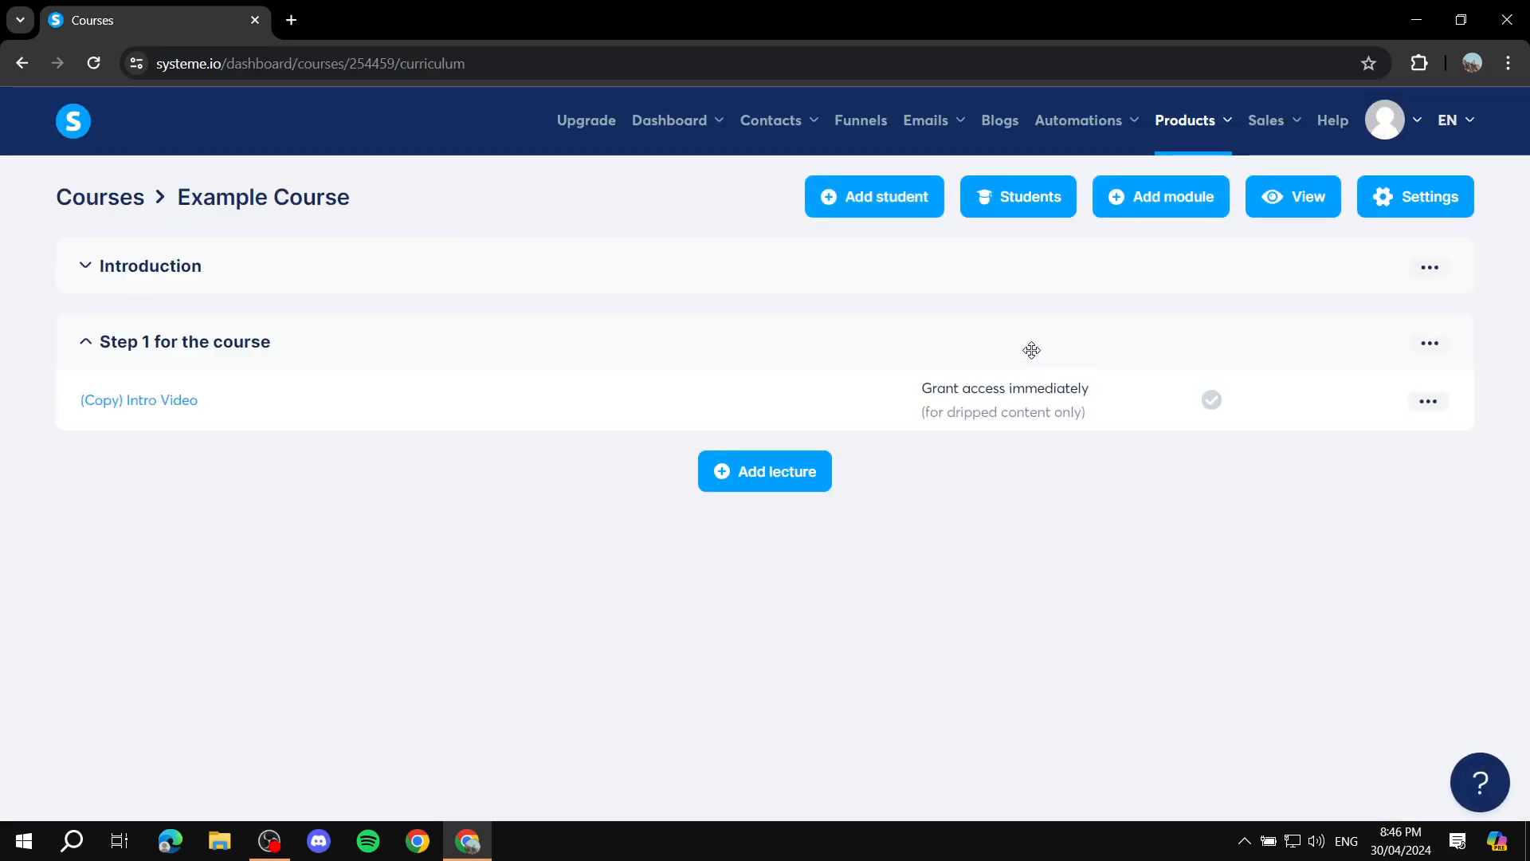
Rename the copied lecture as "Another title" in its settings and collapse the "Step 1 for the course" module
click(1432, 405)
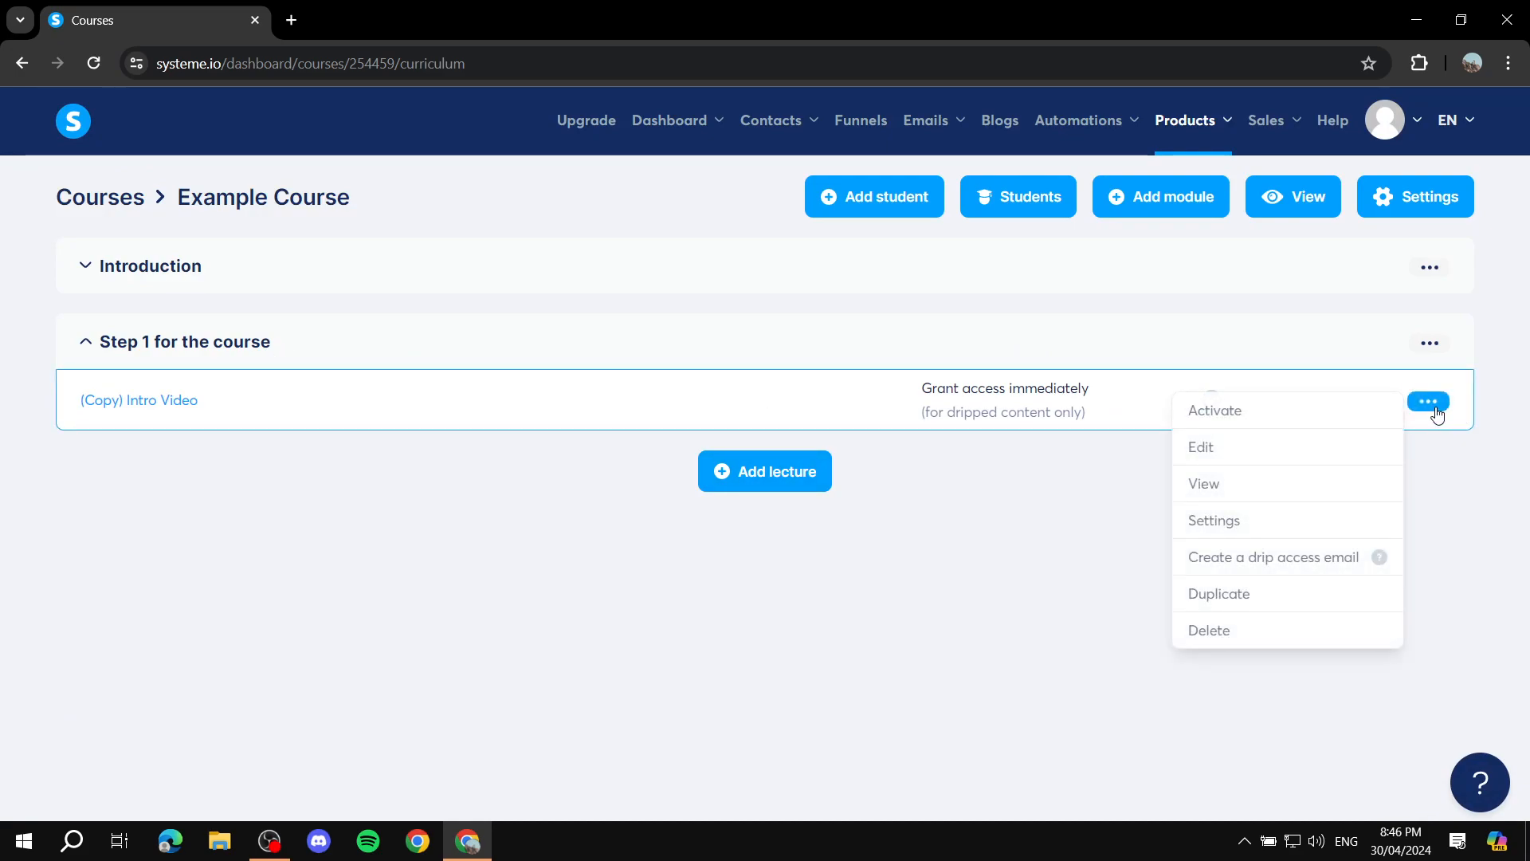
click(1214, 521)
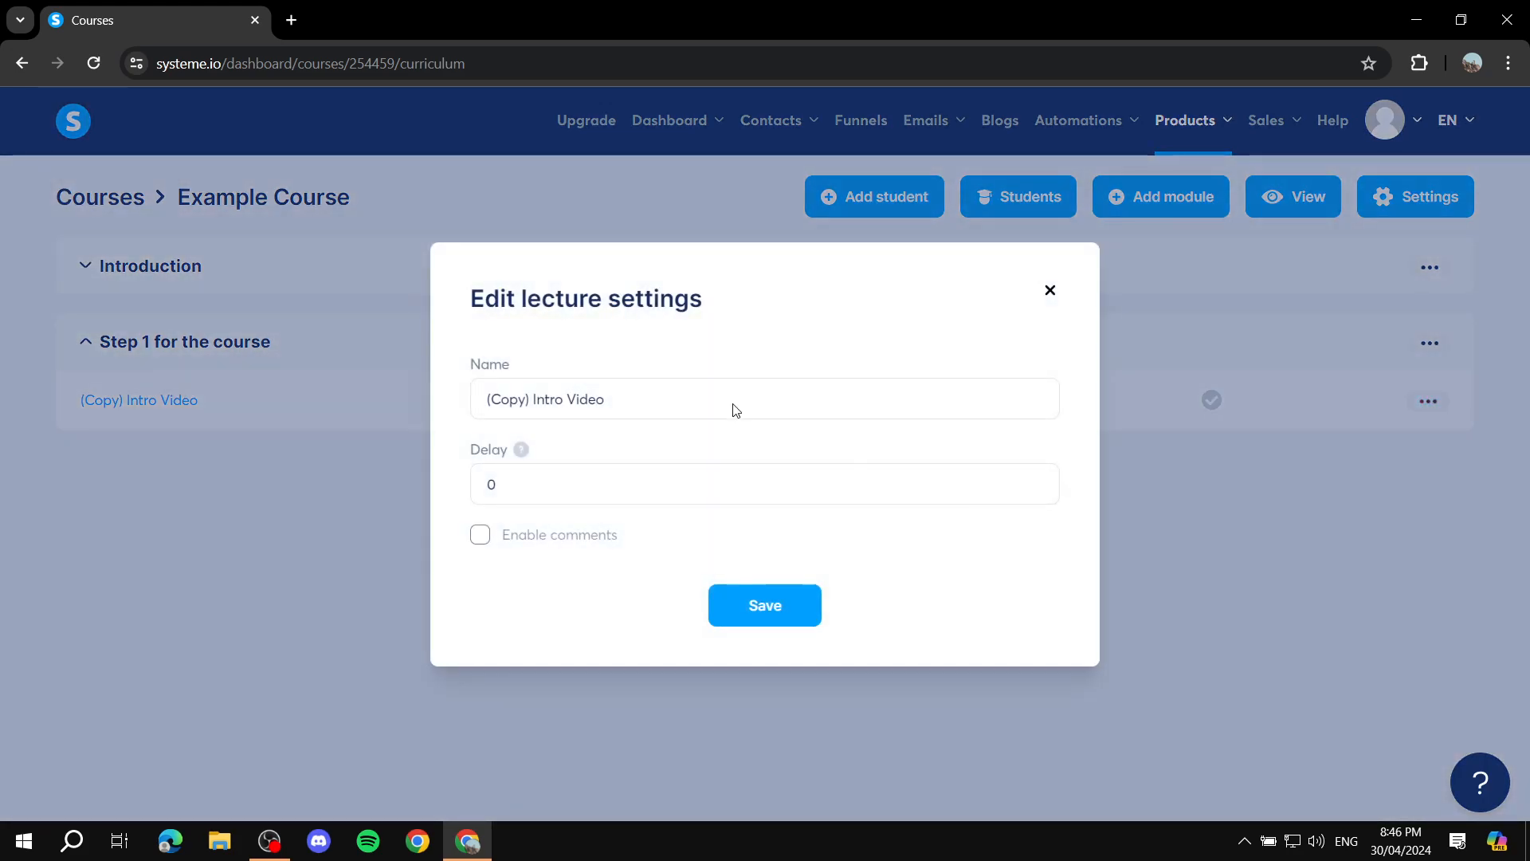
triple_click(658, 402)
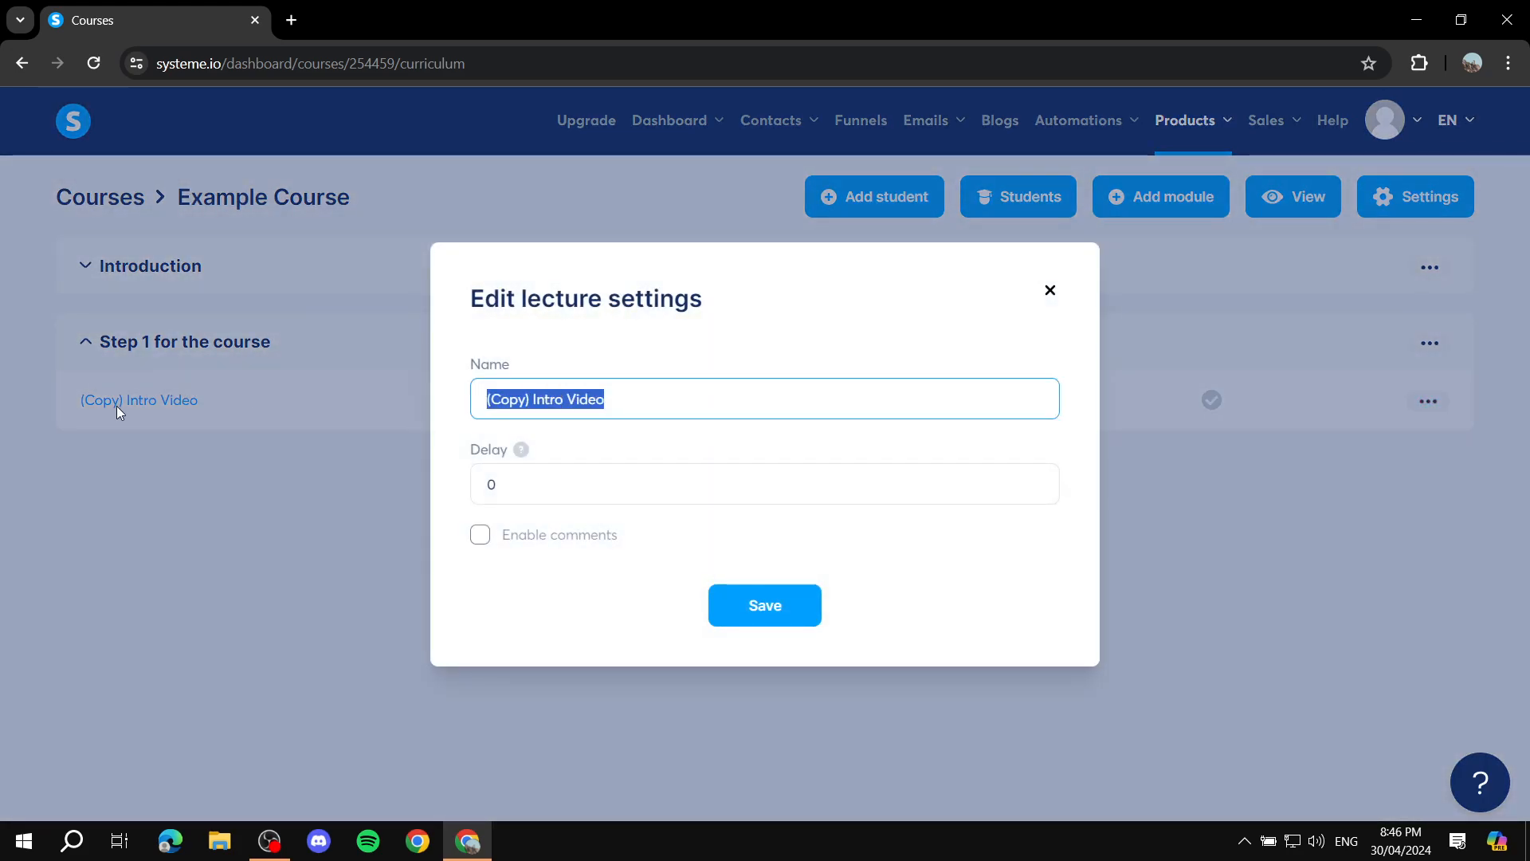
text(Another title)
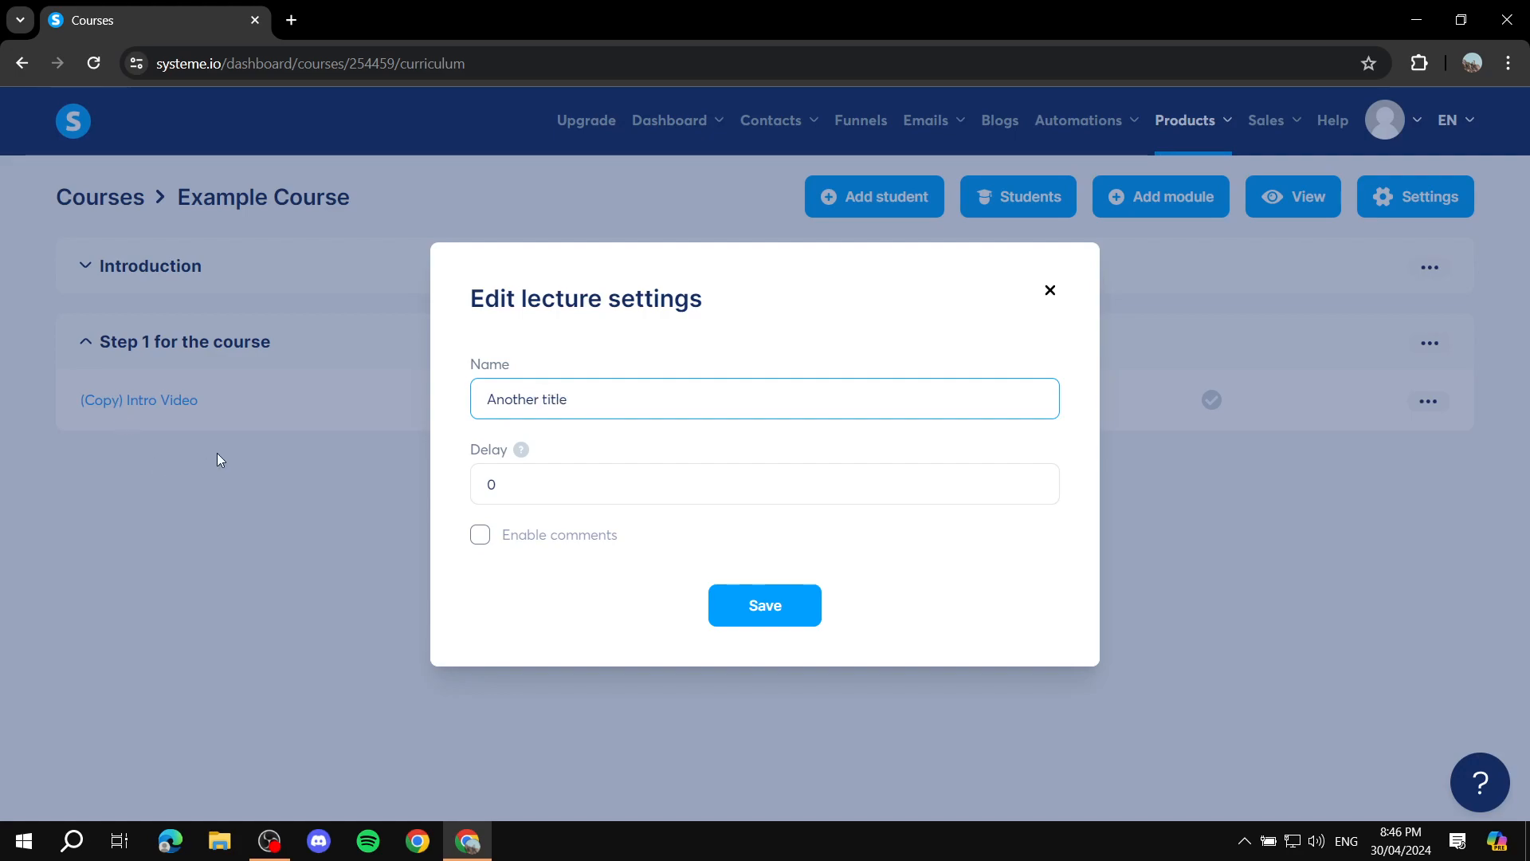
click(738, 621)
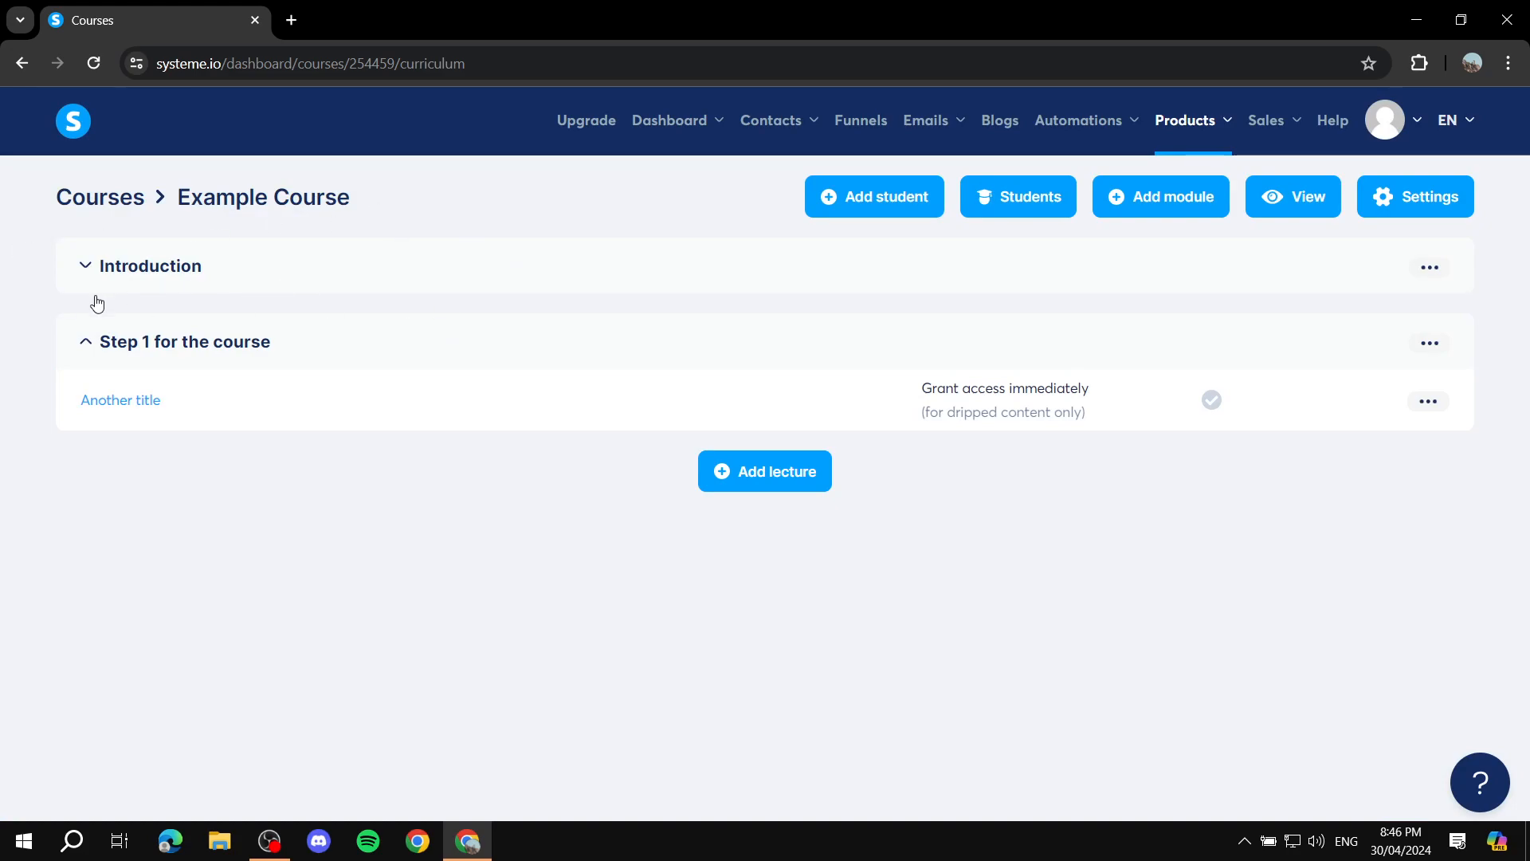
click(85, 342)
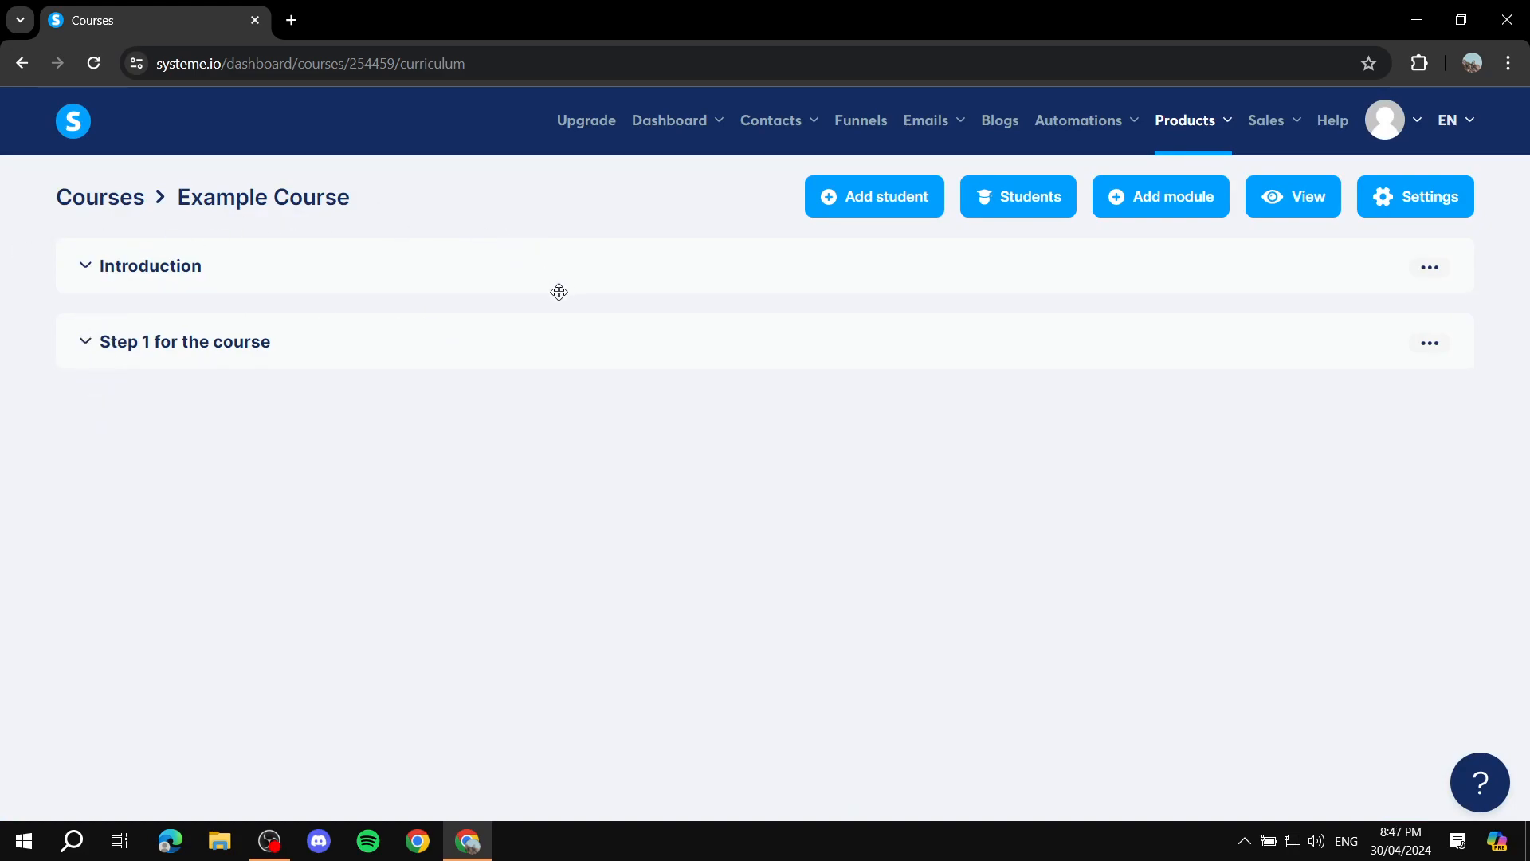
Return to the courses list and examine the actions available for Example Course
click(148, 195)
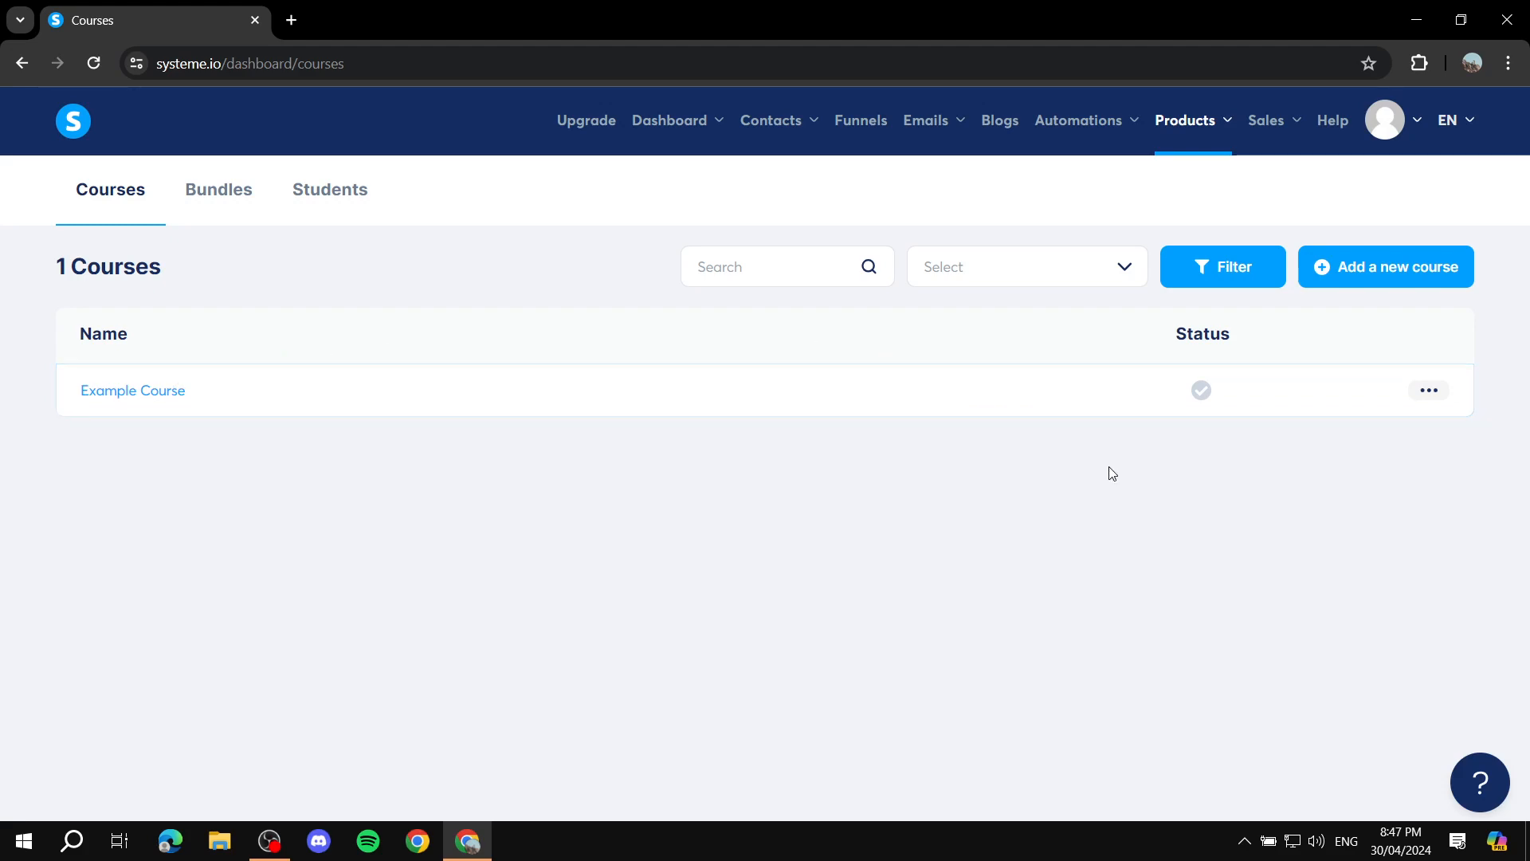
click(1427, 391)
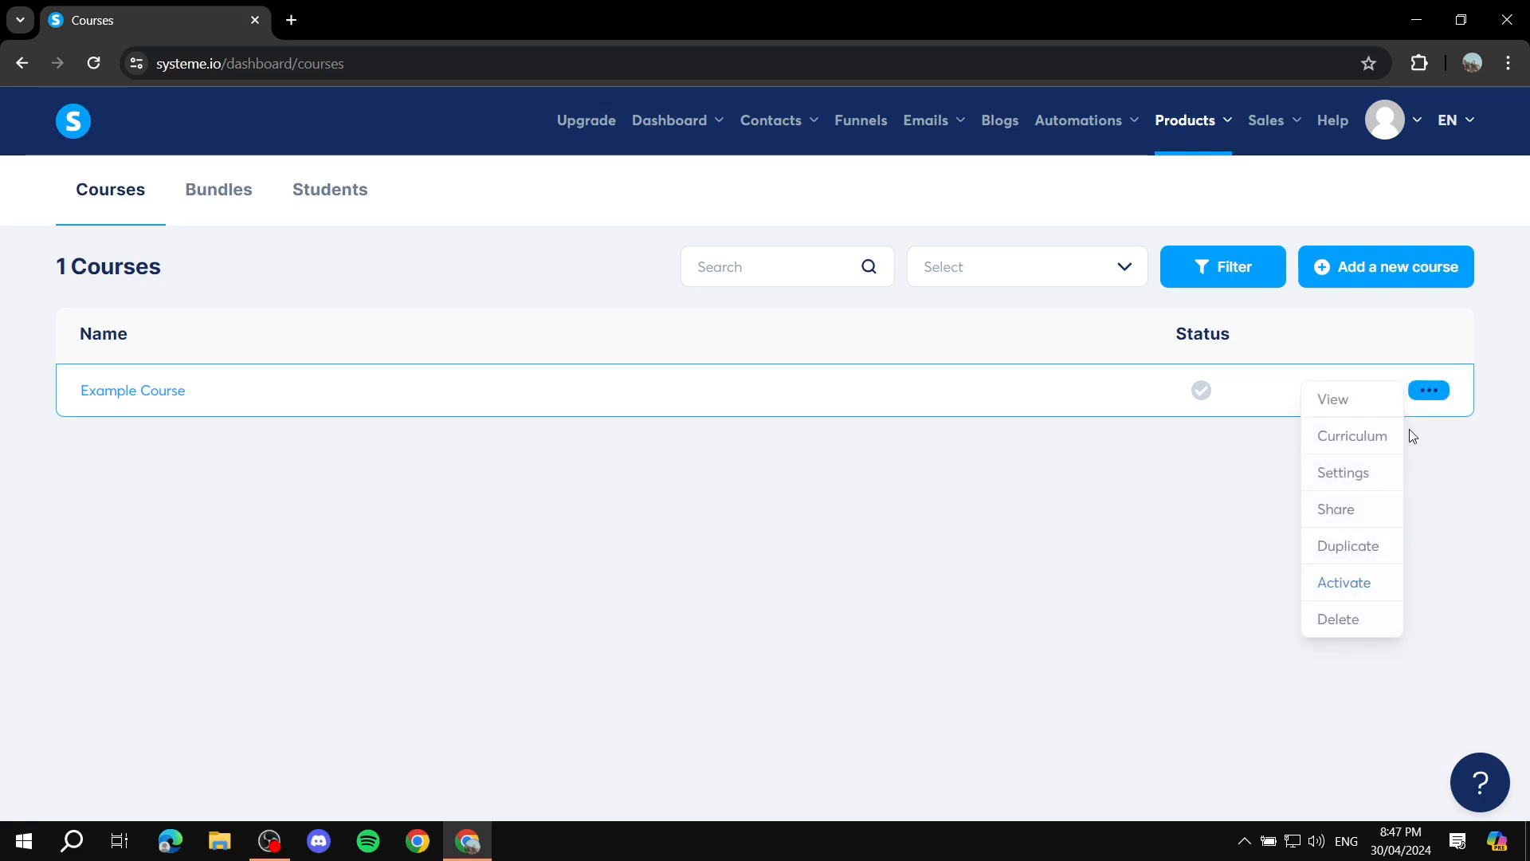
click(1226, 607)
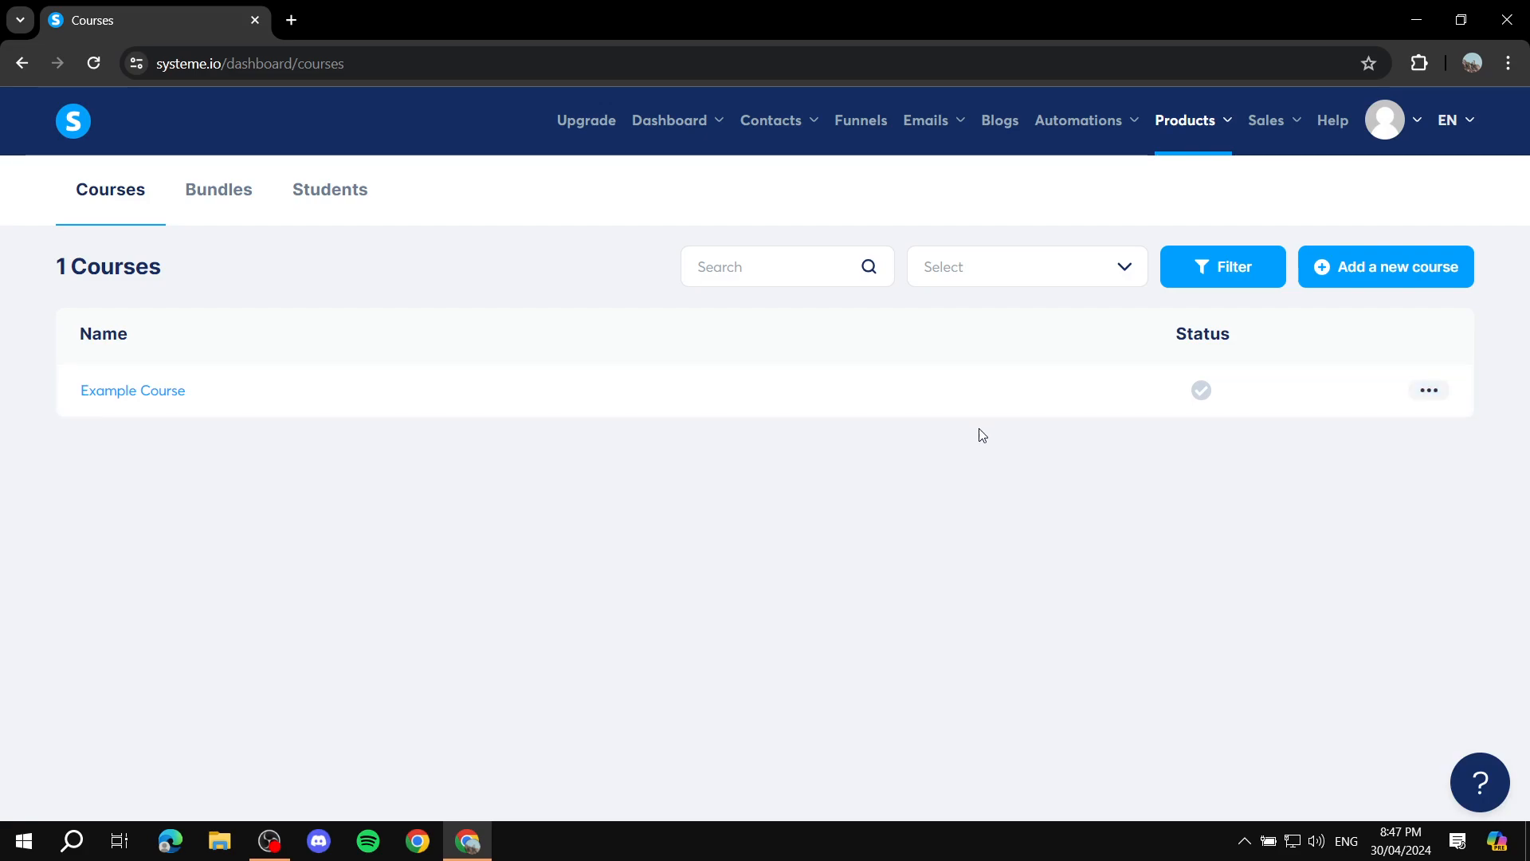
Create a funnel named "Example Course funnel" with the Sell goal, keeping the tutorialistexplains.systeme.io domain and Euro as currency
click(863, 122)
click(1432, 200)
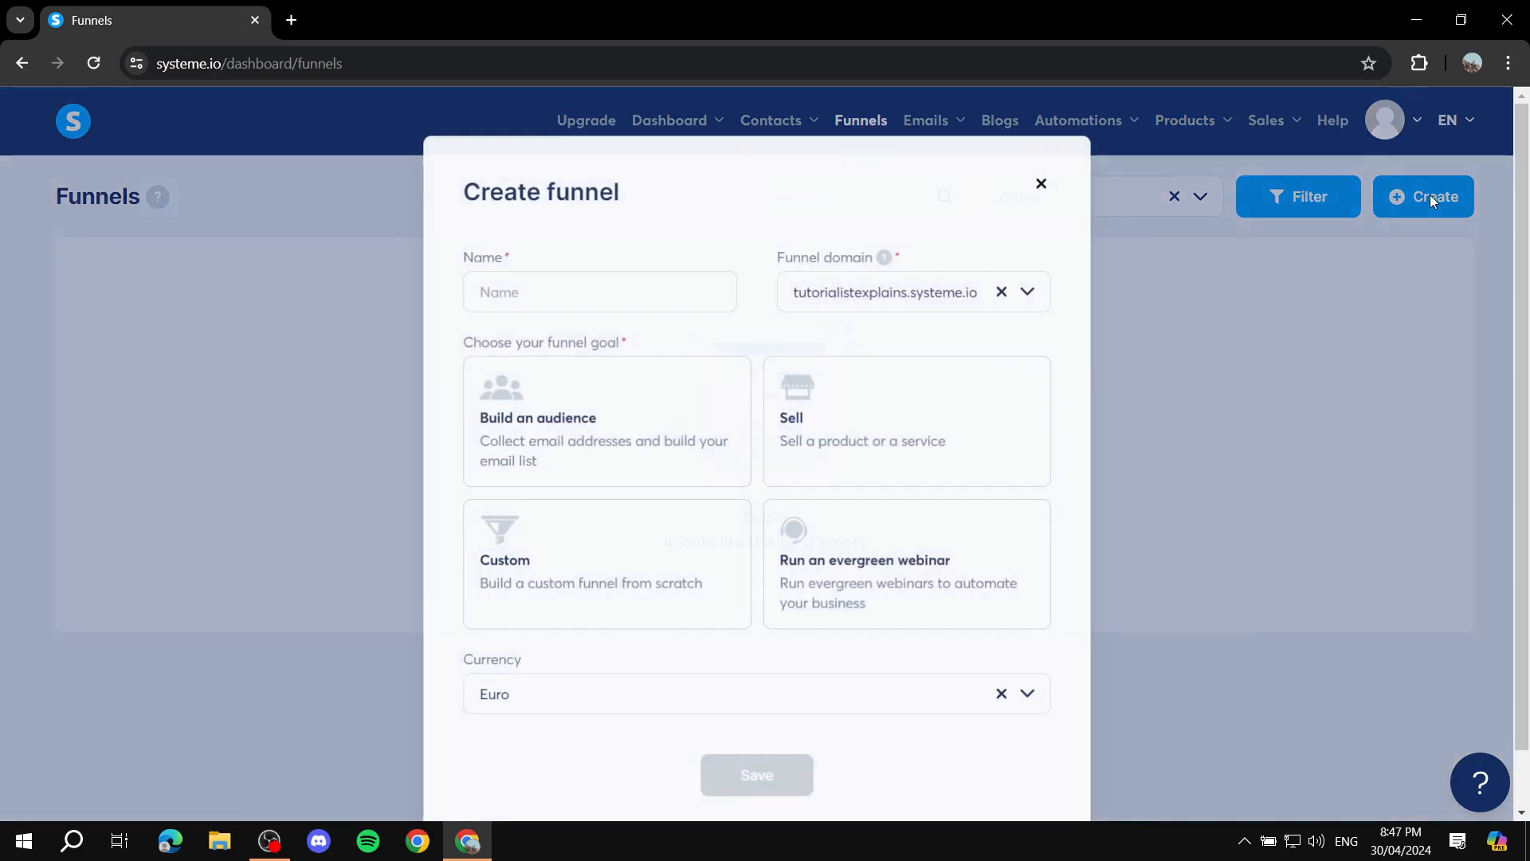
click(654, 298)
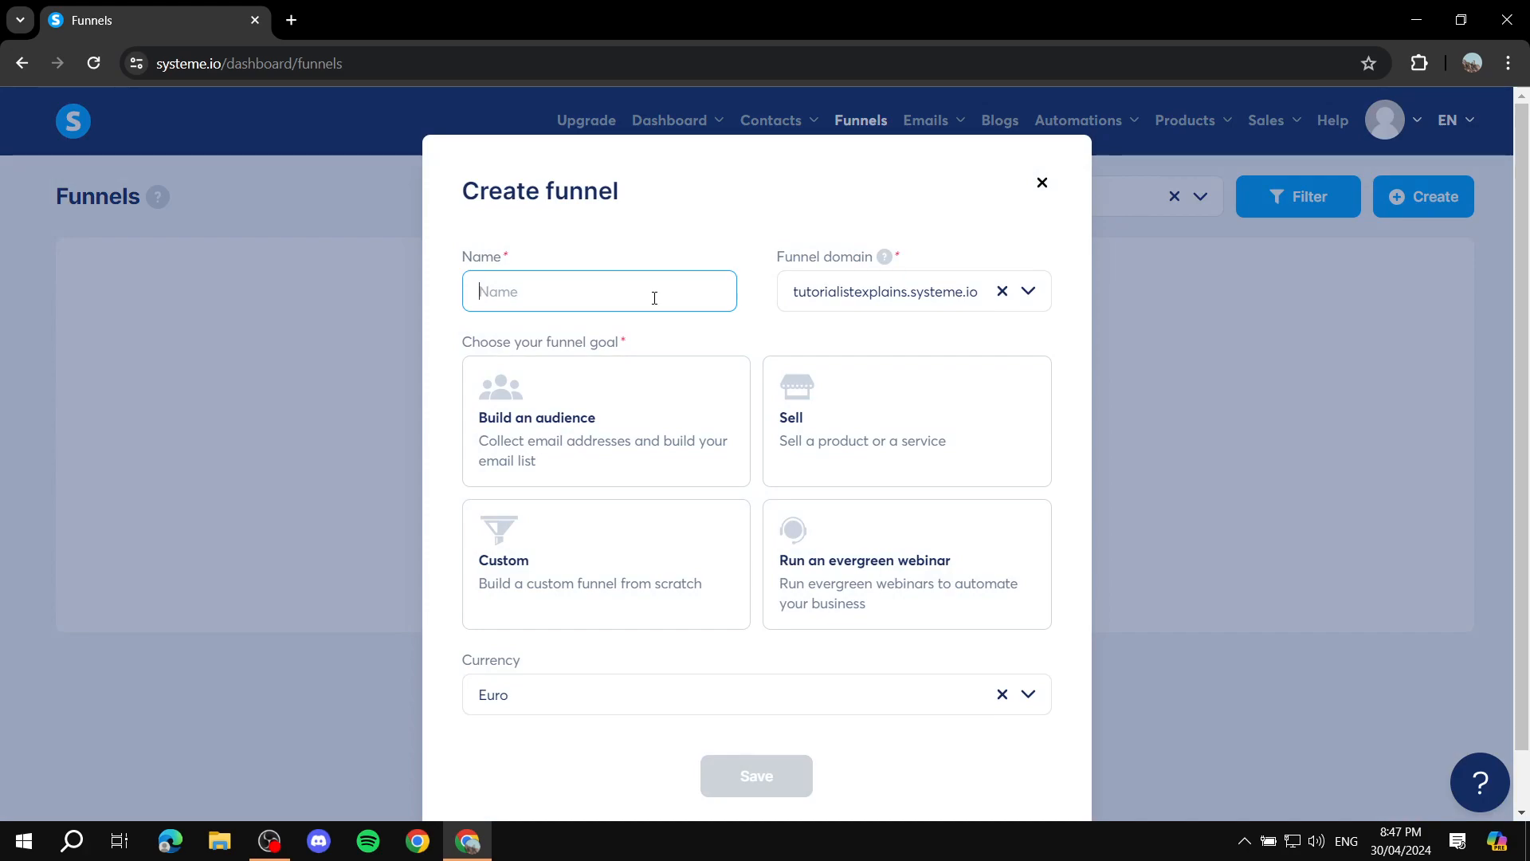
text(Example Course funnel)
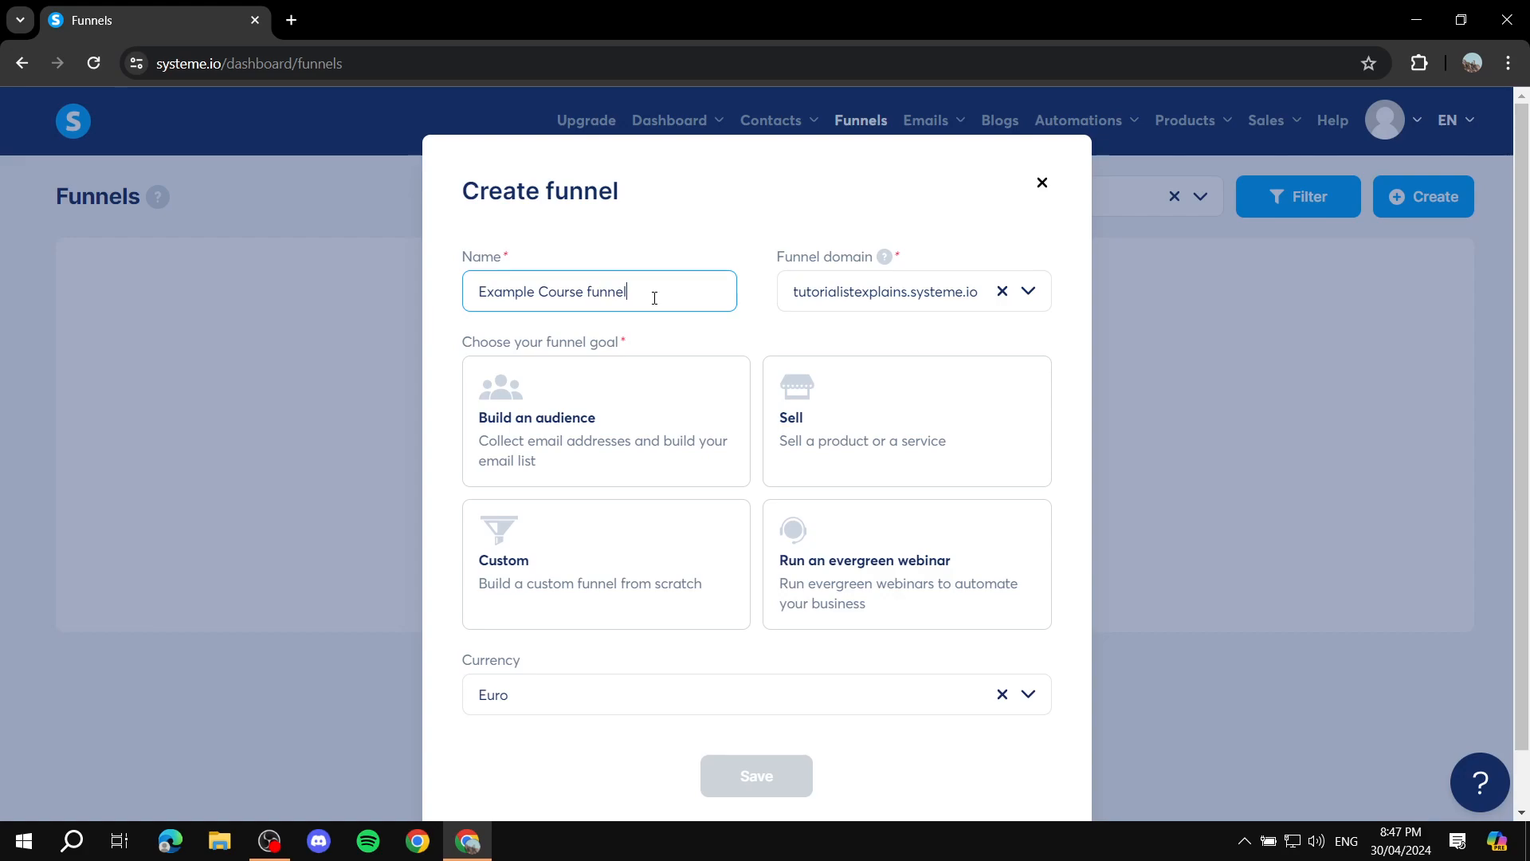
click(857, 427)
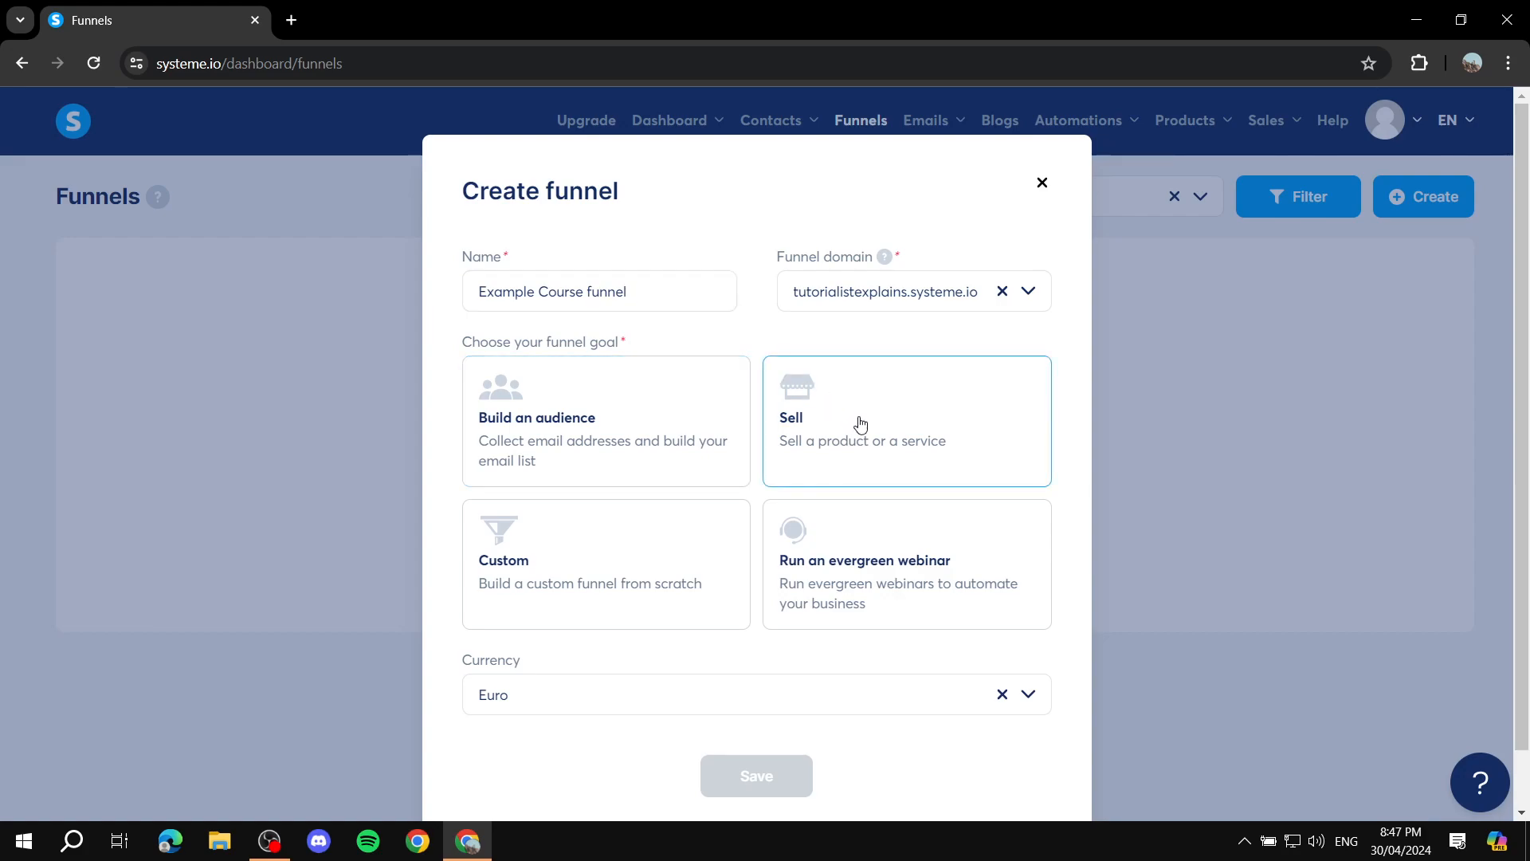
click(1028, 293)
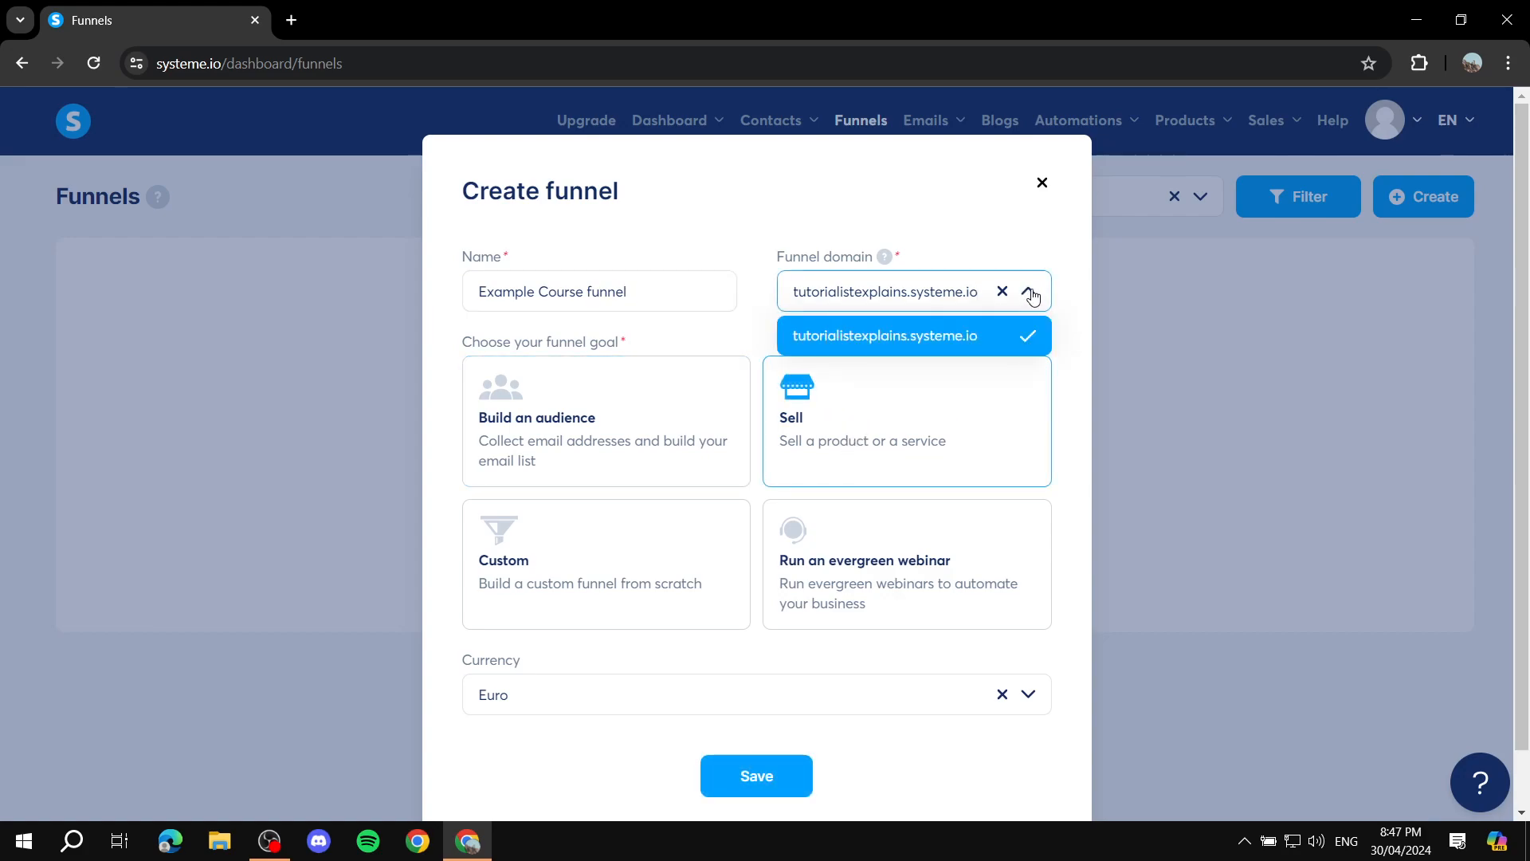
click(1029, 293)
scroll(762, 580, down, 1)
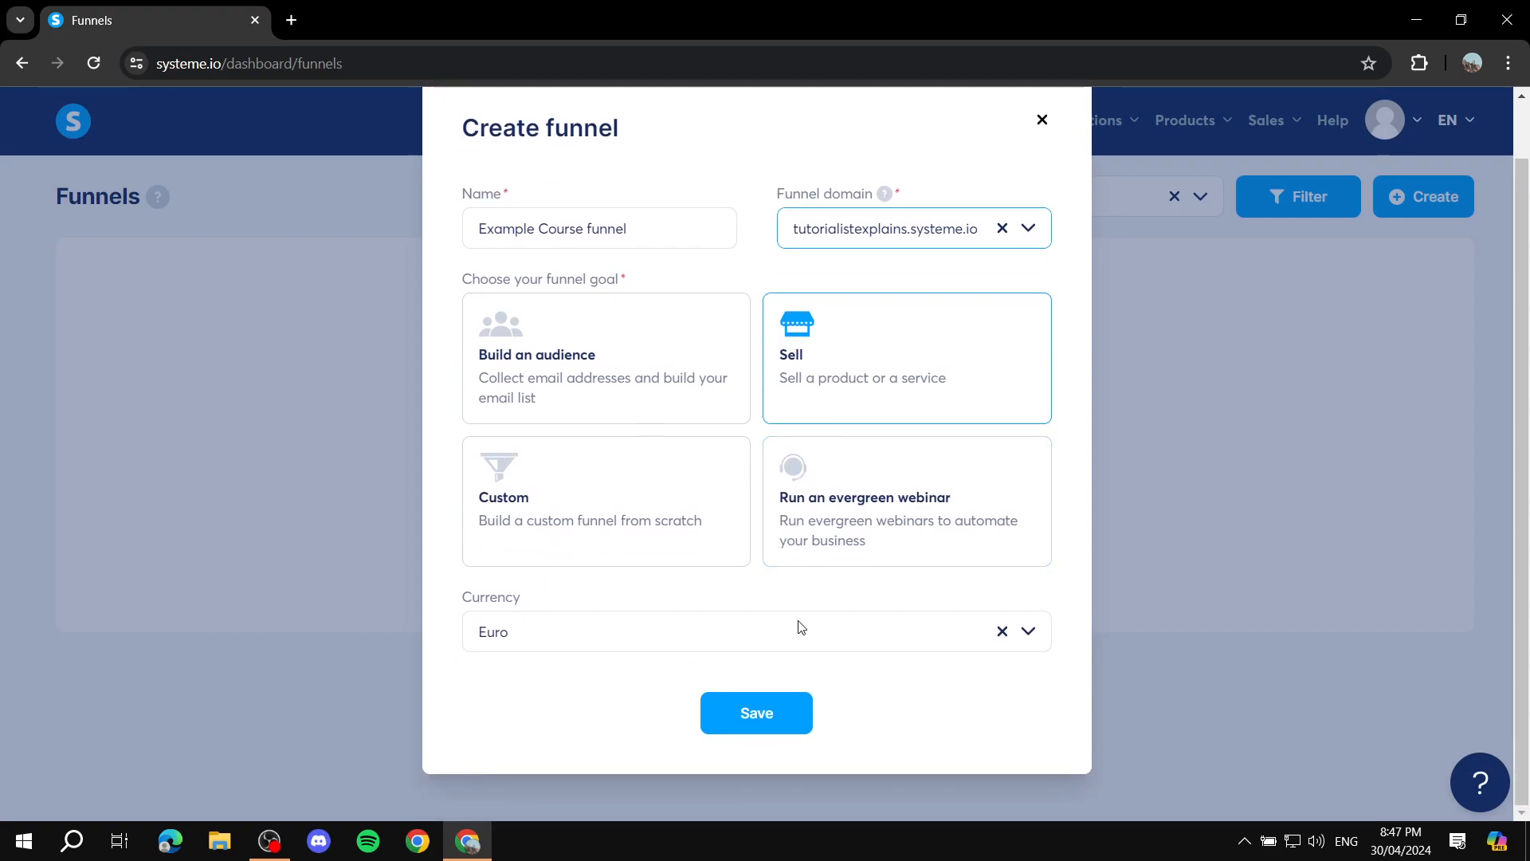
click(1029, 635)
click(1029, 635)
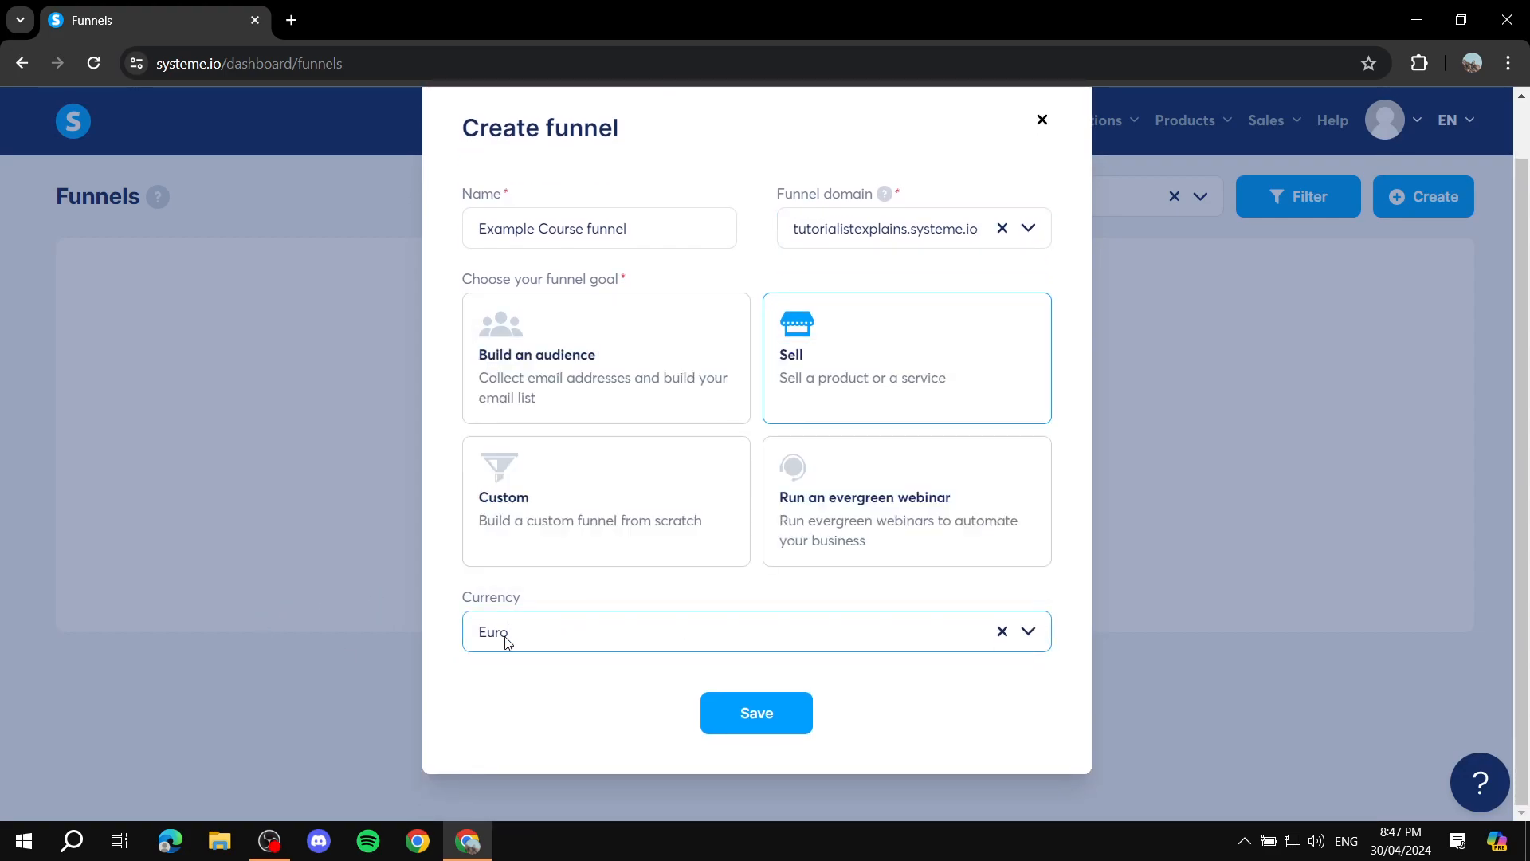
click(765, 717)
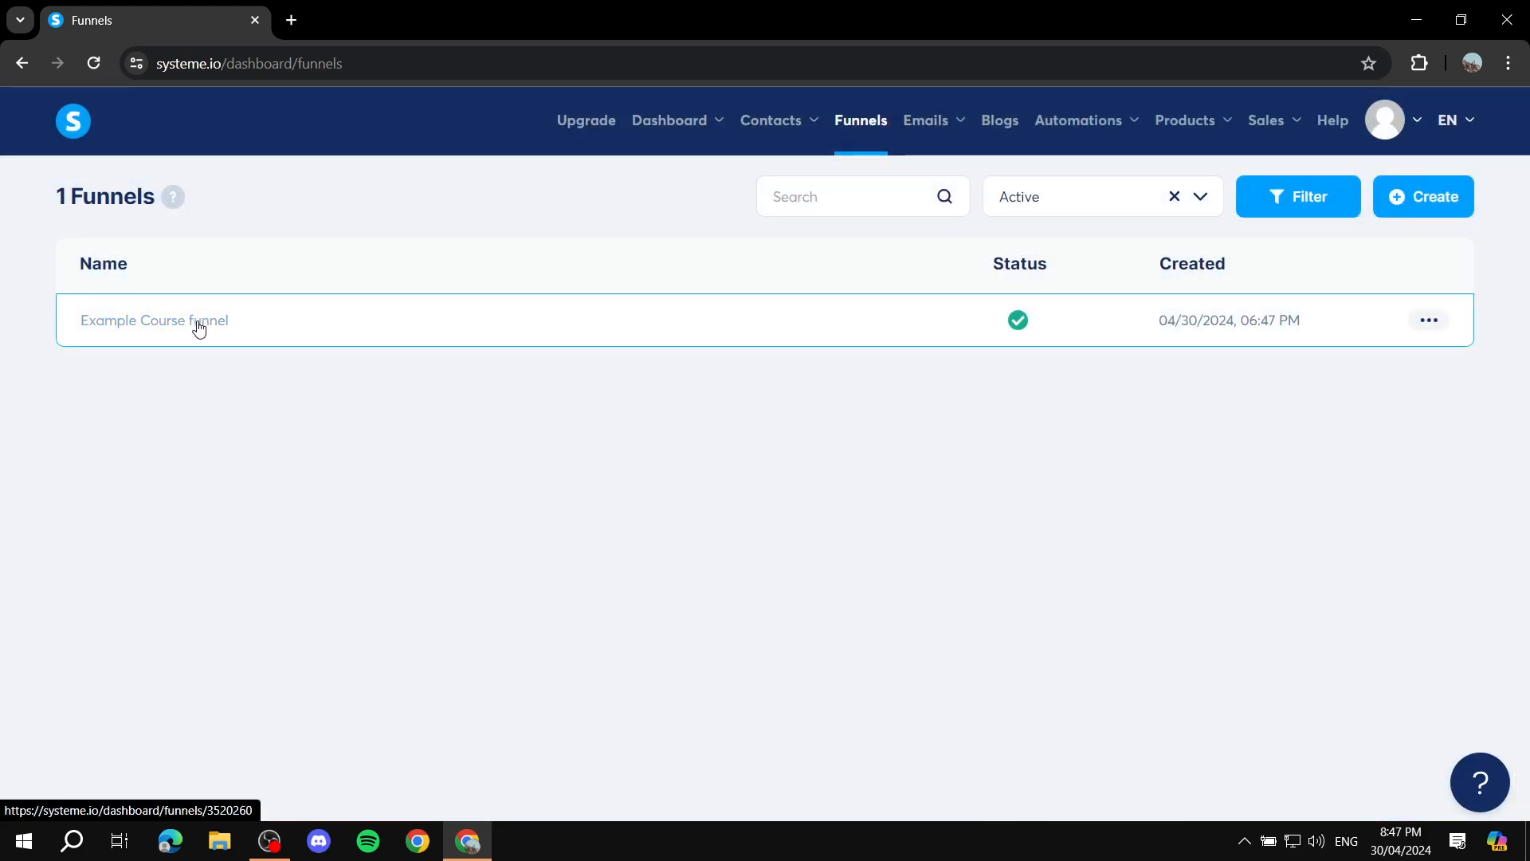
Open Example Course funnel and apply the "Product description" template to its Order Form step, keeping the generated URL path
click(199, 324)
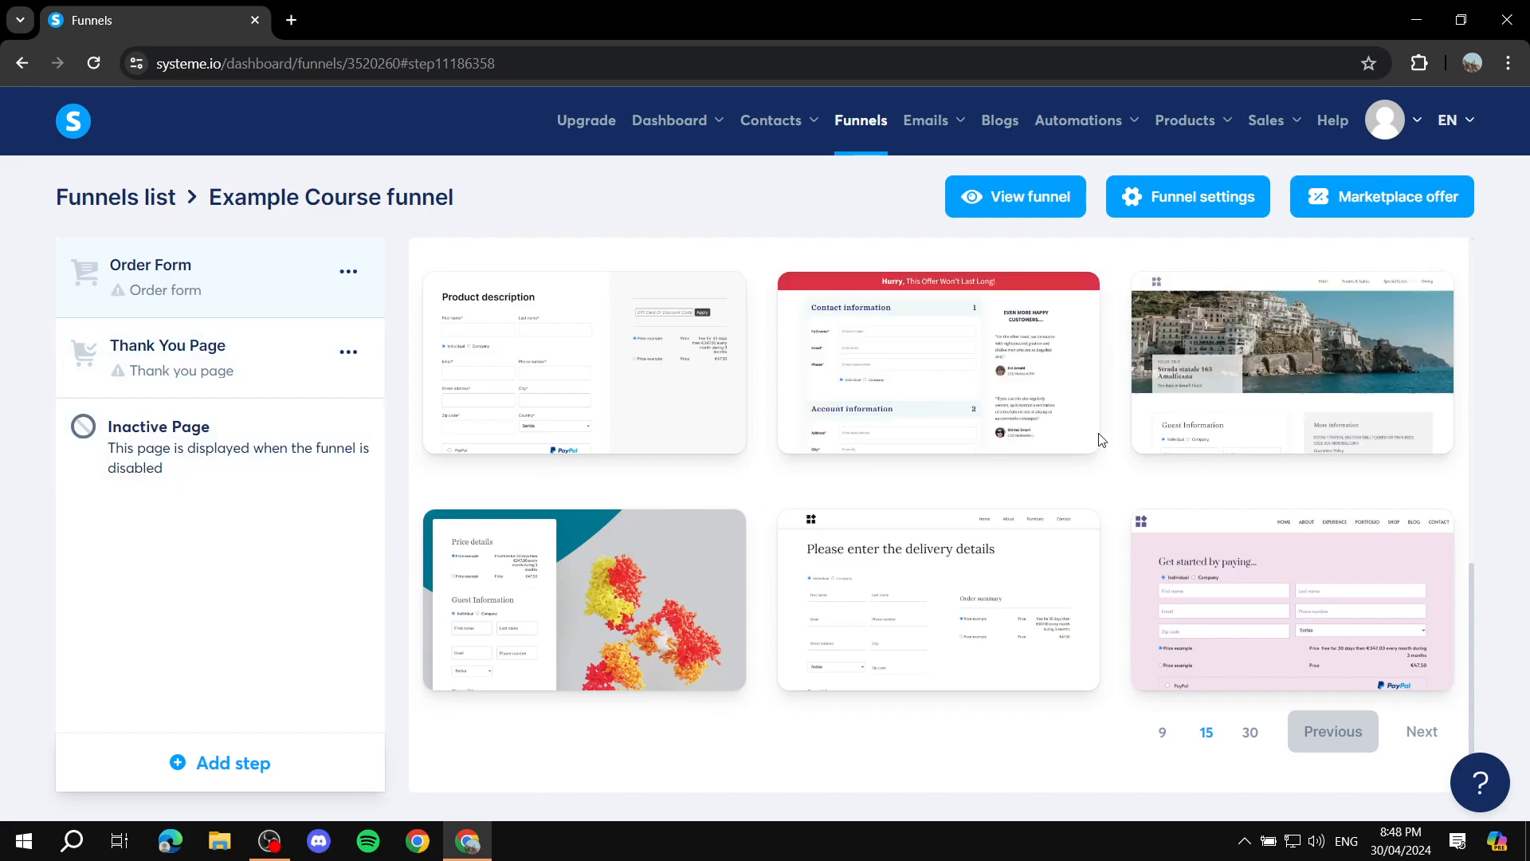
mouse_move(523, 402)
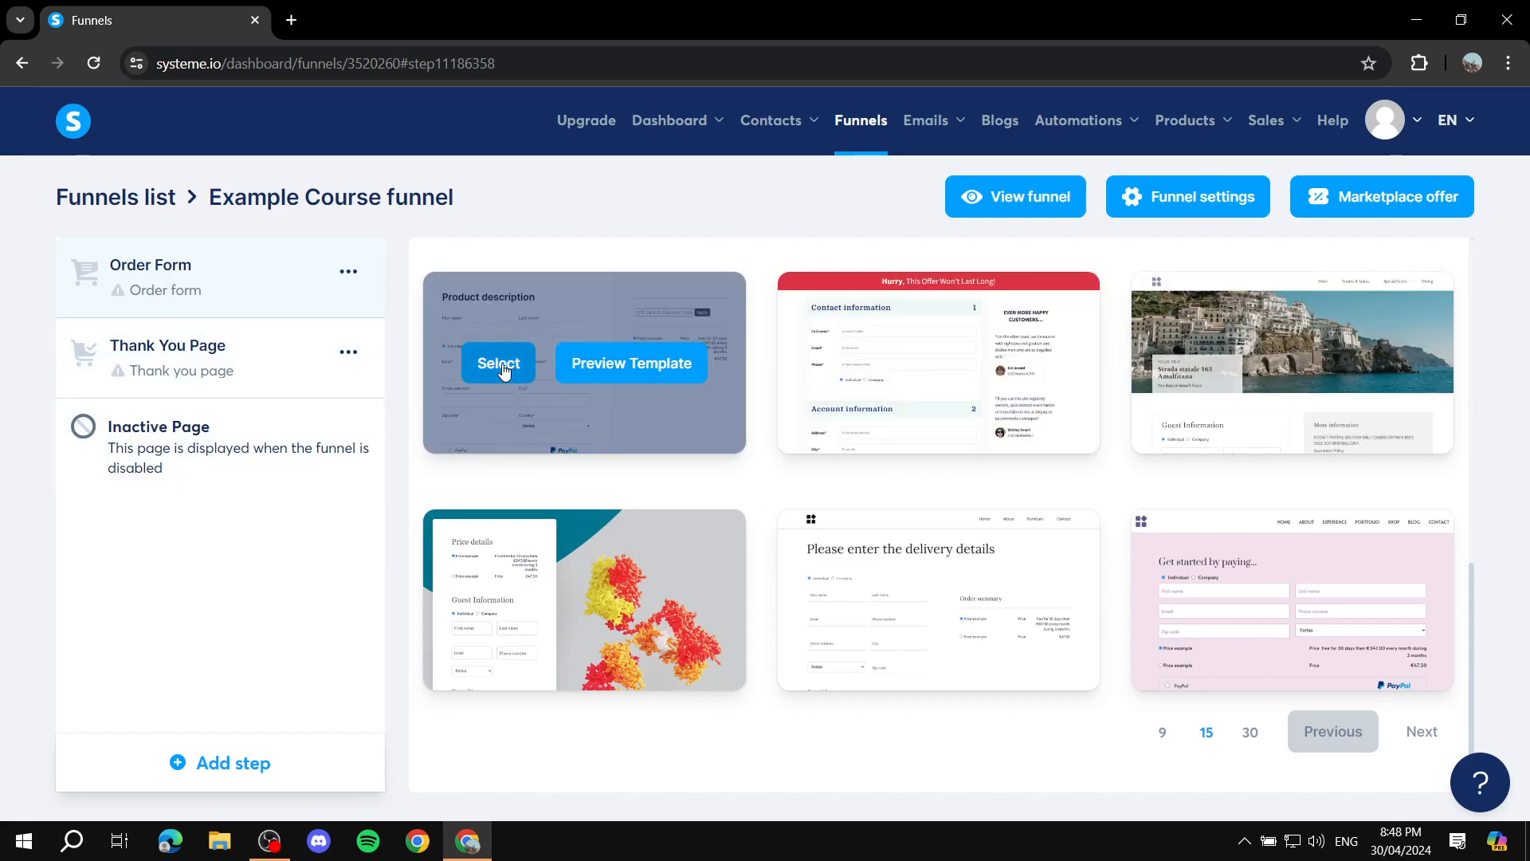
click(504, 365)
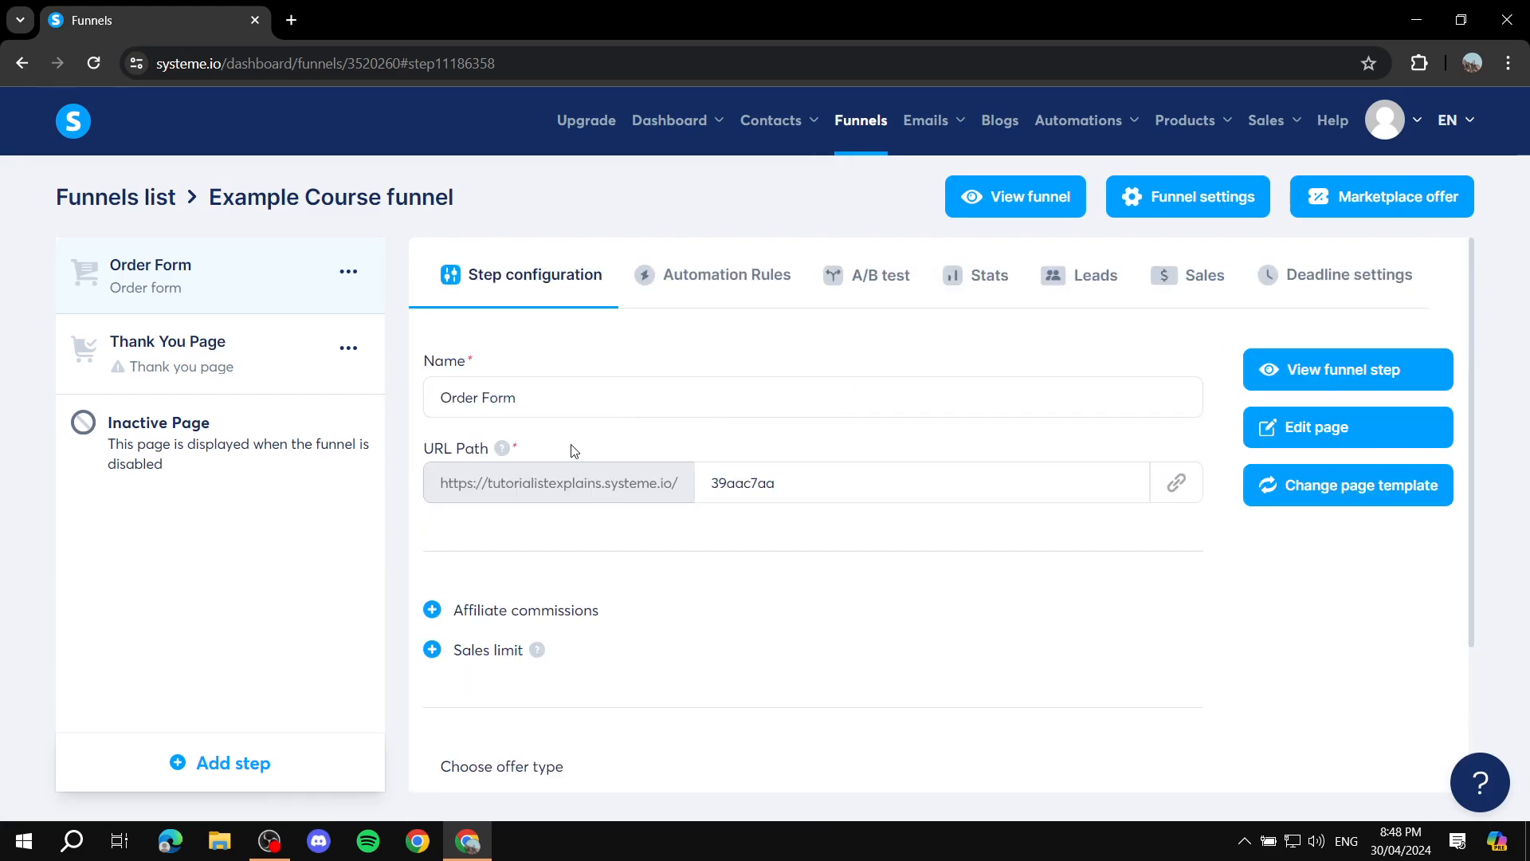
drag(852, 483, 658, 482)
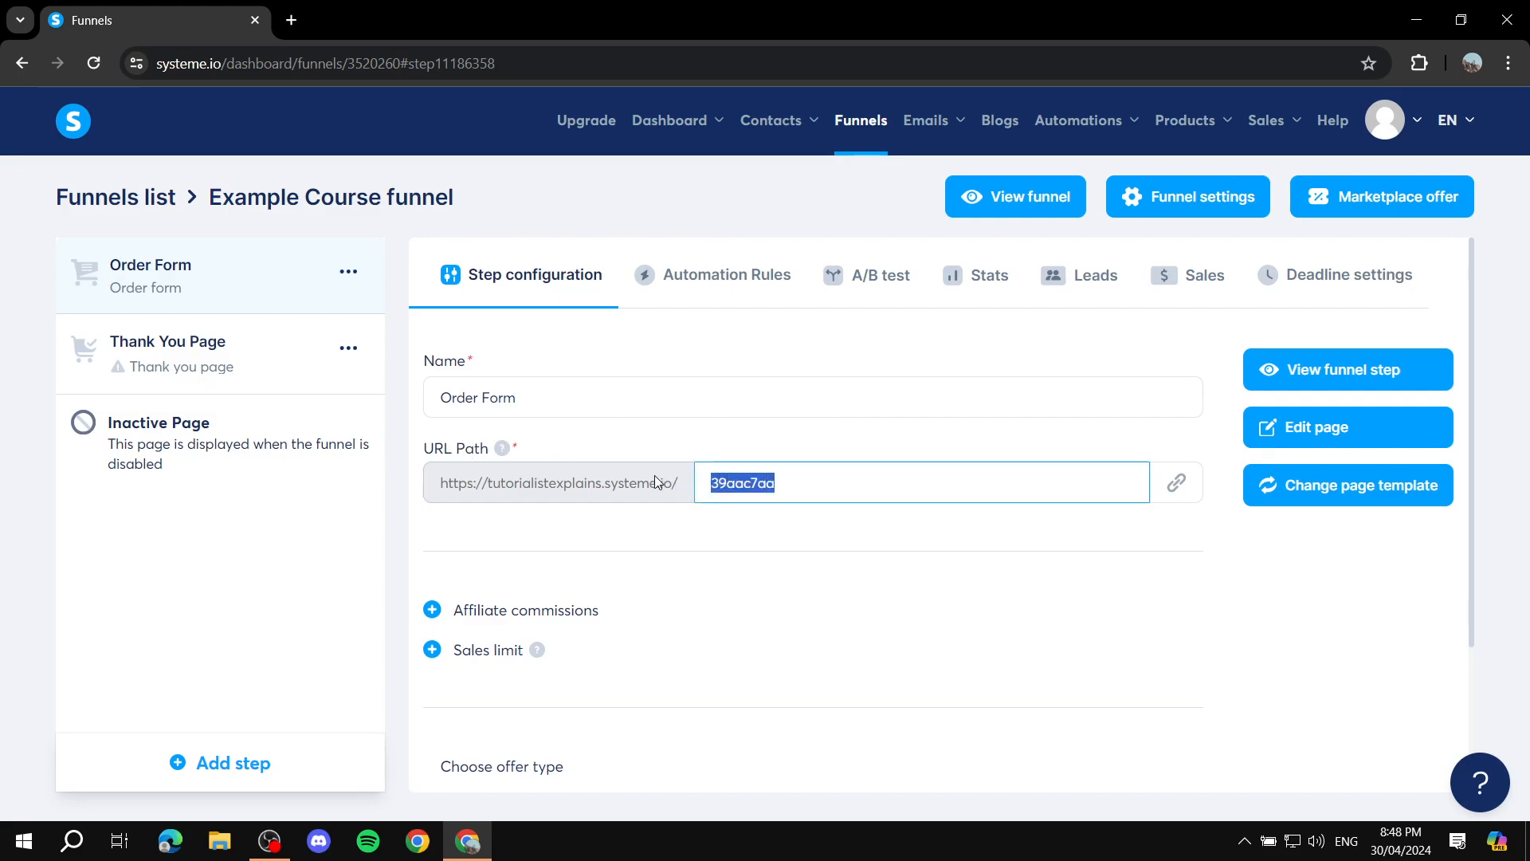
click(778, 543)
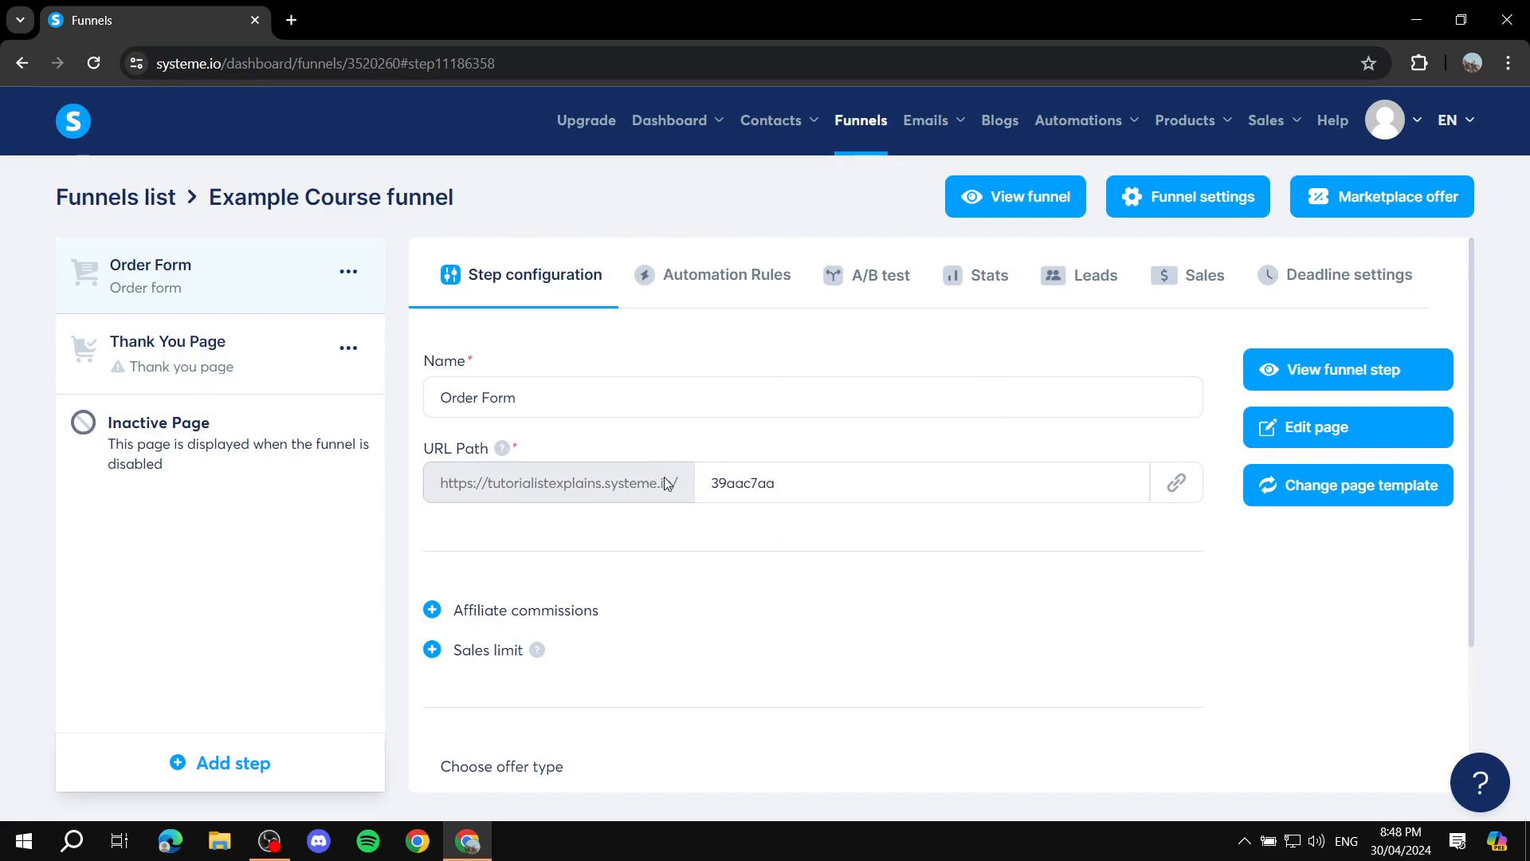
Set the offer type of the Order Form step to Digital product
scroll(758, 550, down, 2)
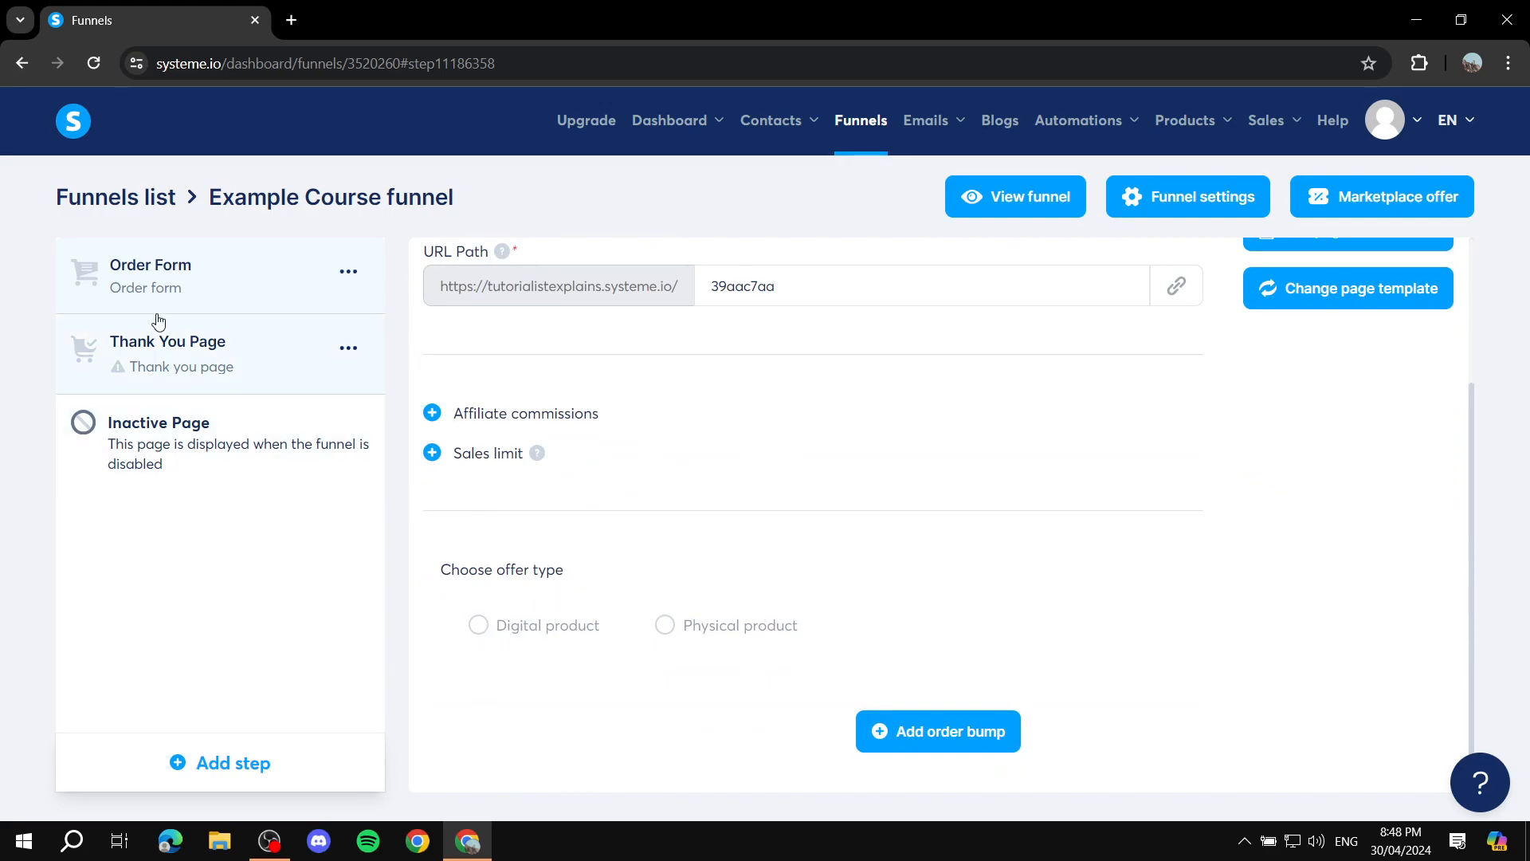
scroll(683, 338, up, 2)
scroll(621, 363, down, 2)
click(478, 626)
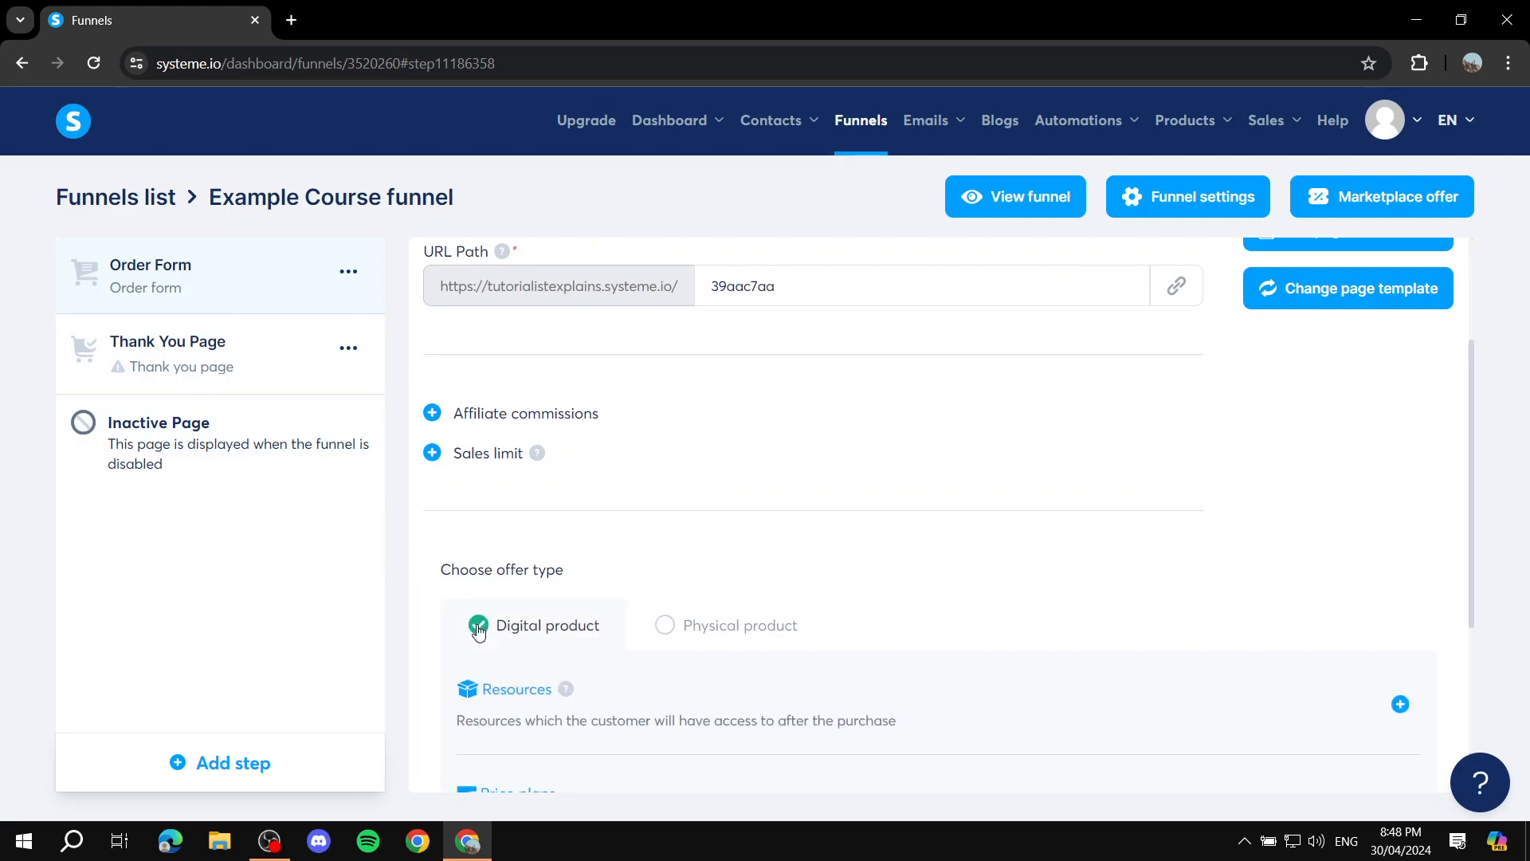
Add a Courses resource to the digital product offer and choose Example Course for it
scroll(614, 587, down, 4)
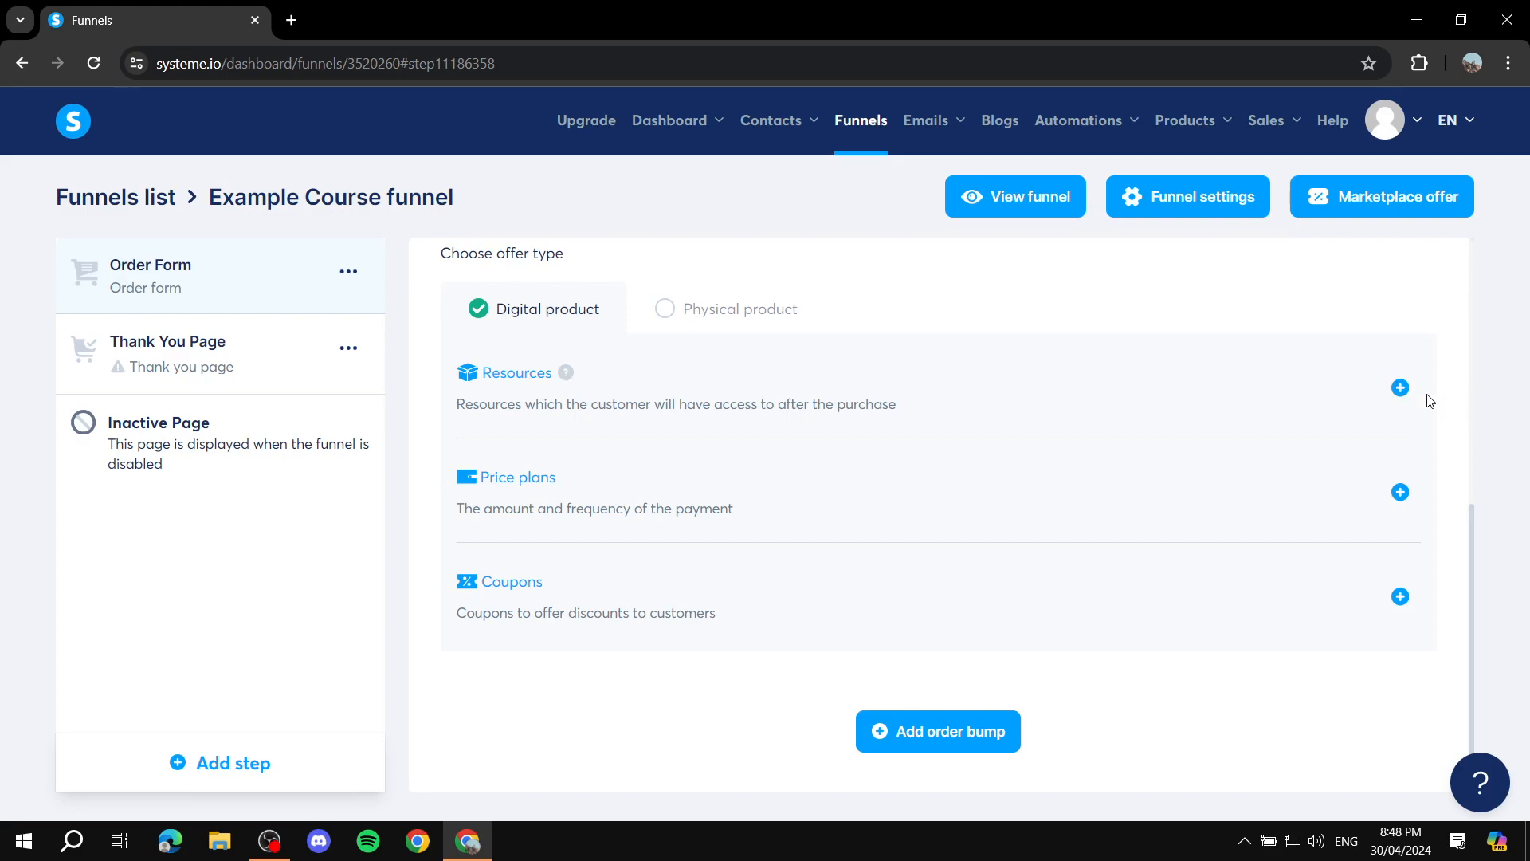
click(1398, 390)
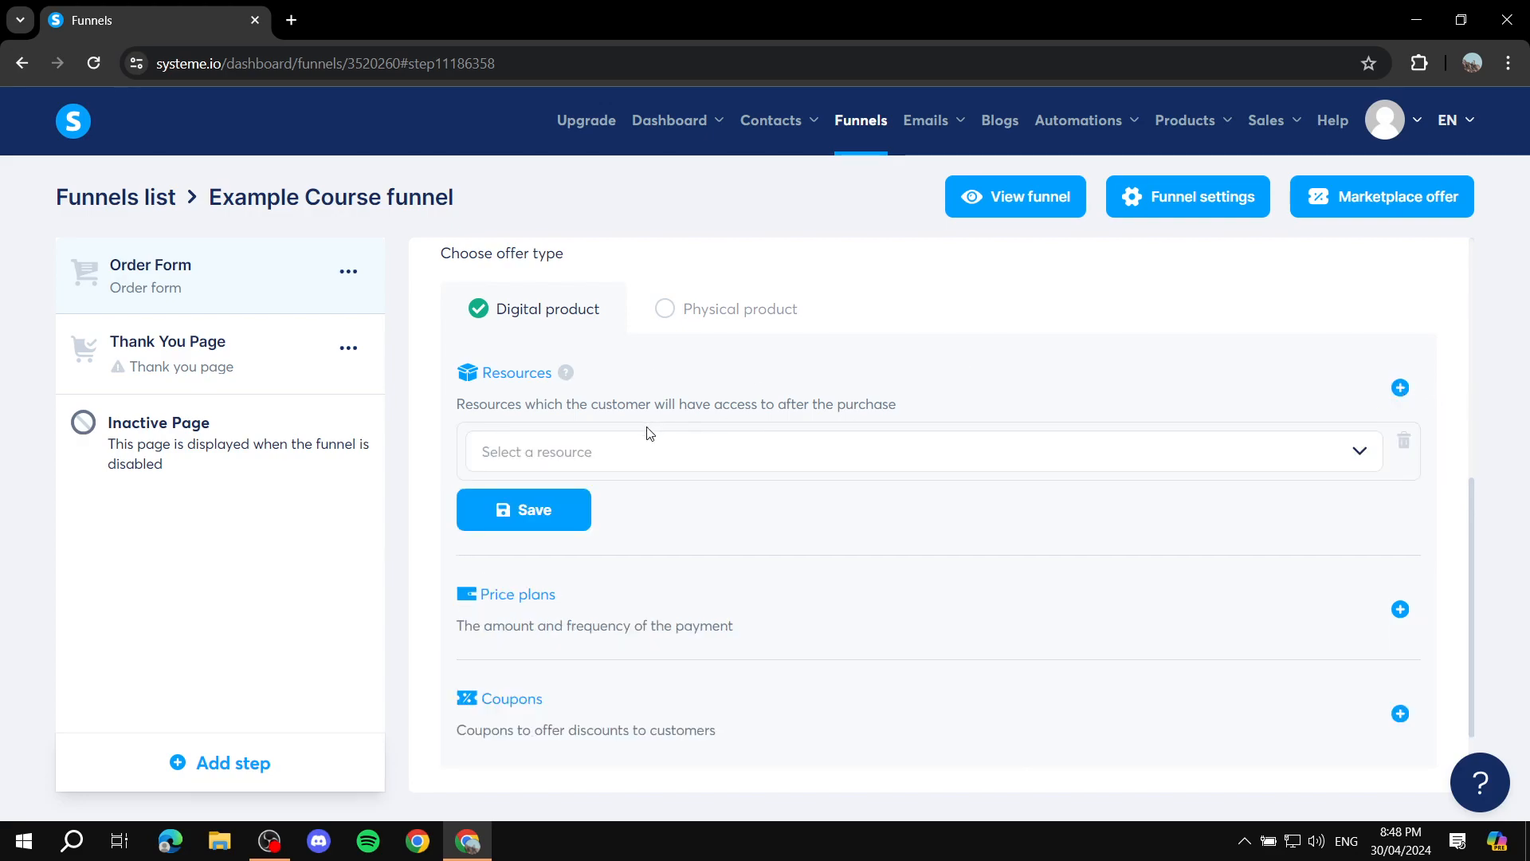
click(1015, 458)
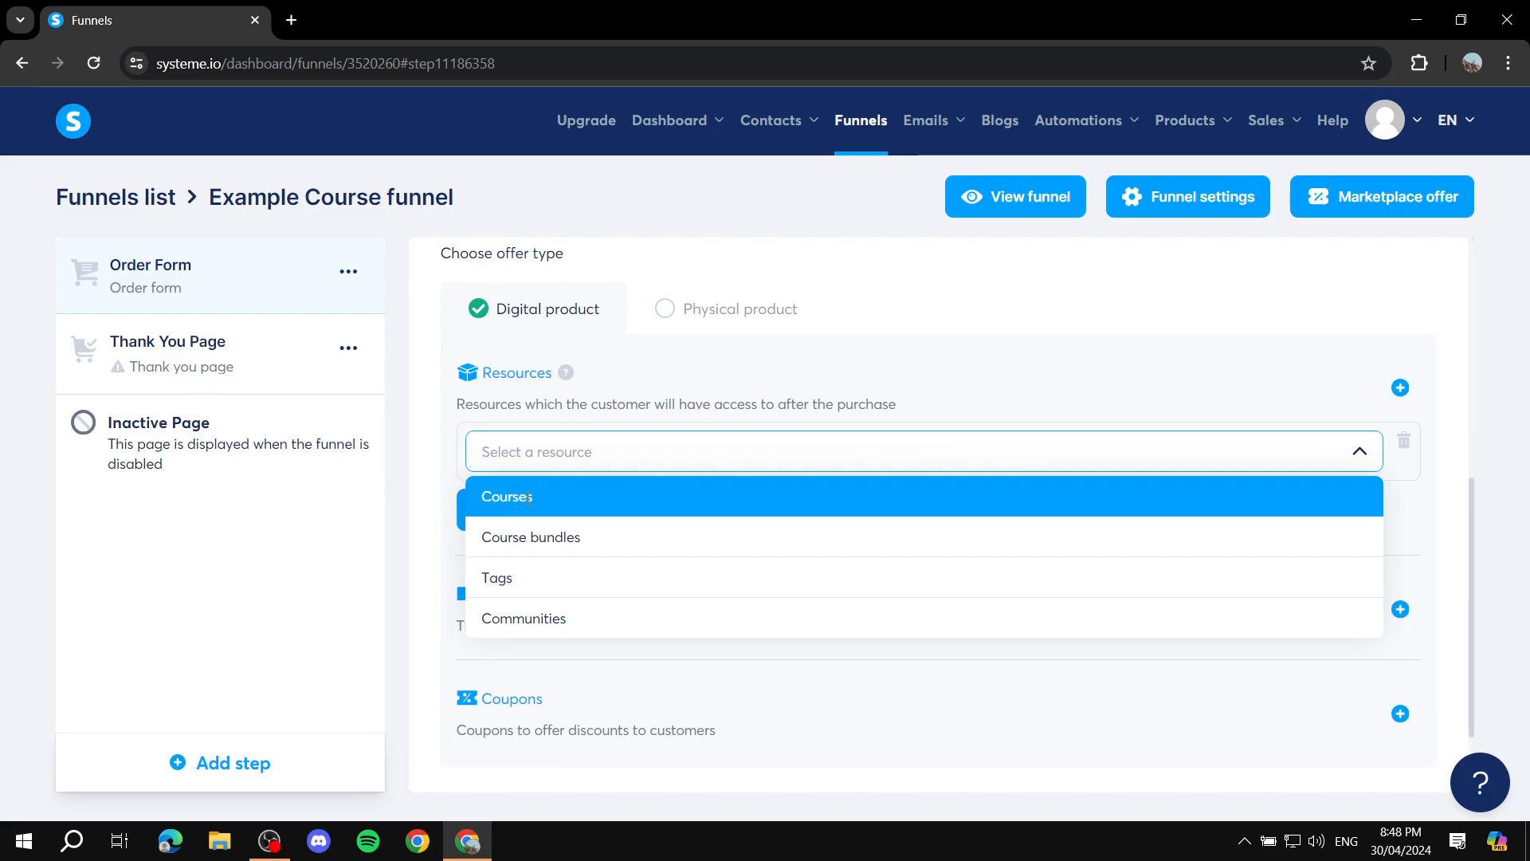
click(600, 499)
click(673, 506)
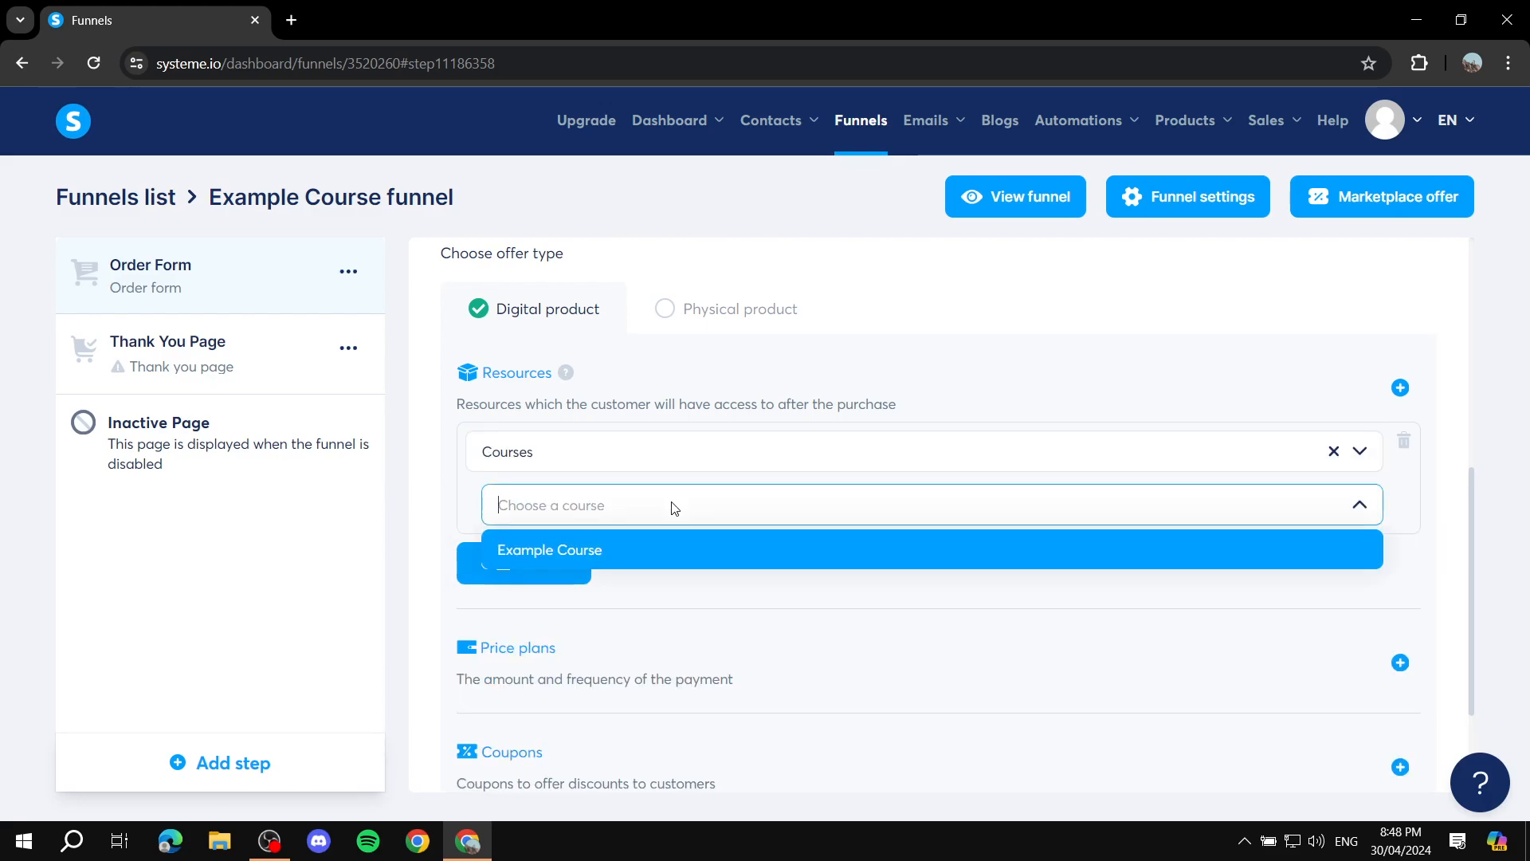
click(656, 551)
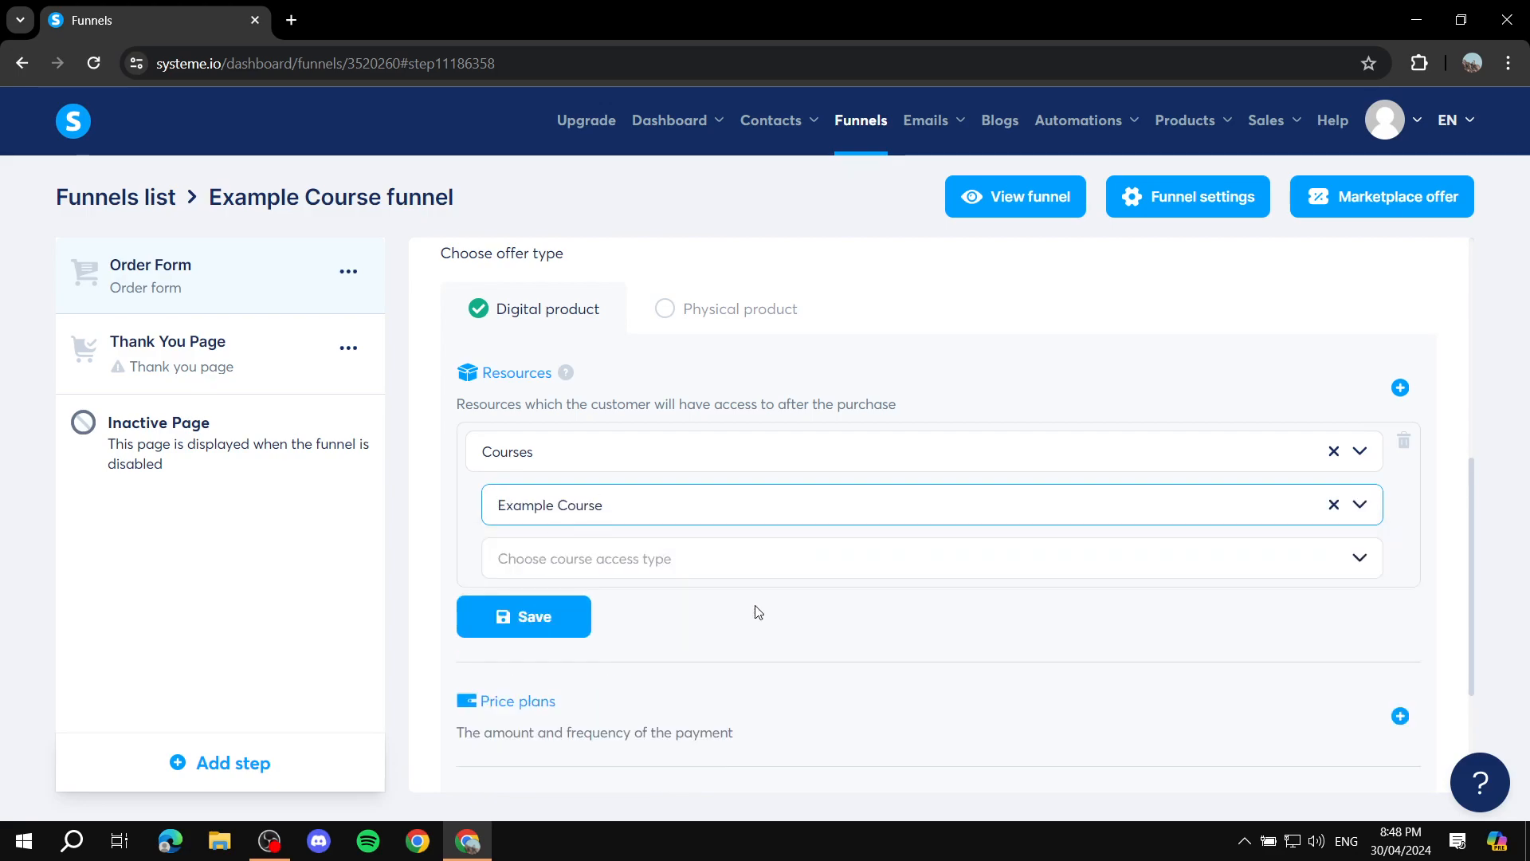
Set the Example Course access type to Full access, leave the specific access date and expiration delay off, and save the resource
scroll(846, 506, down, 3)
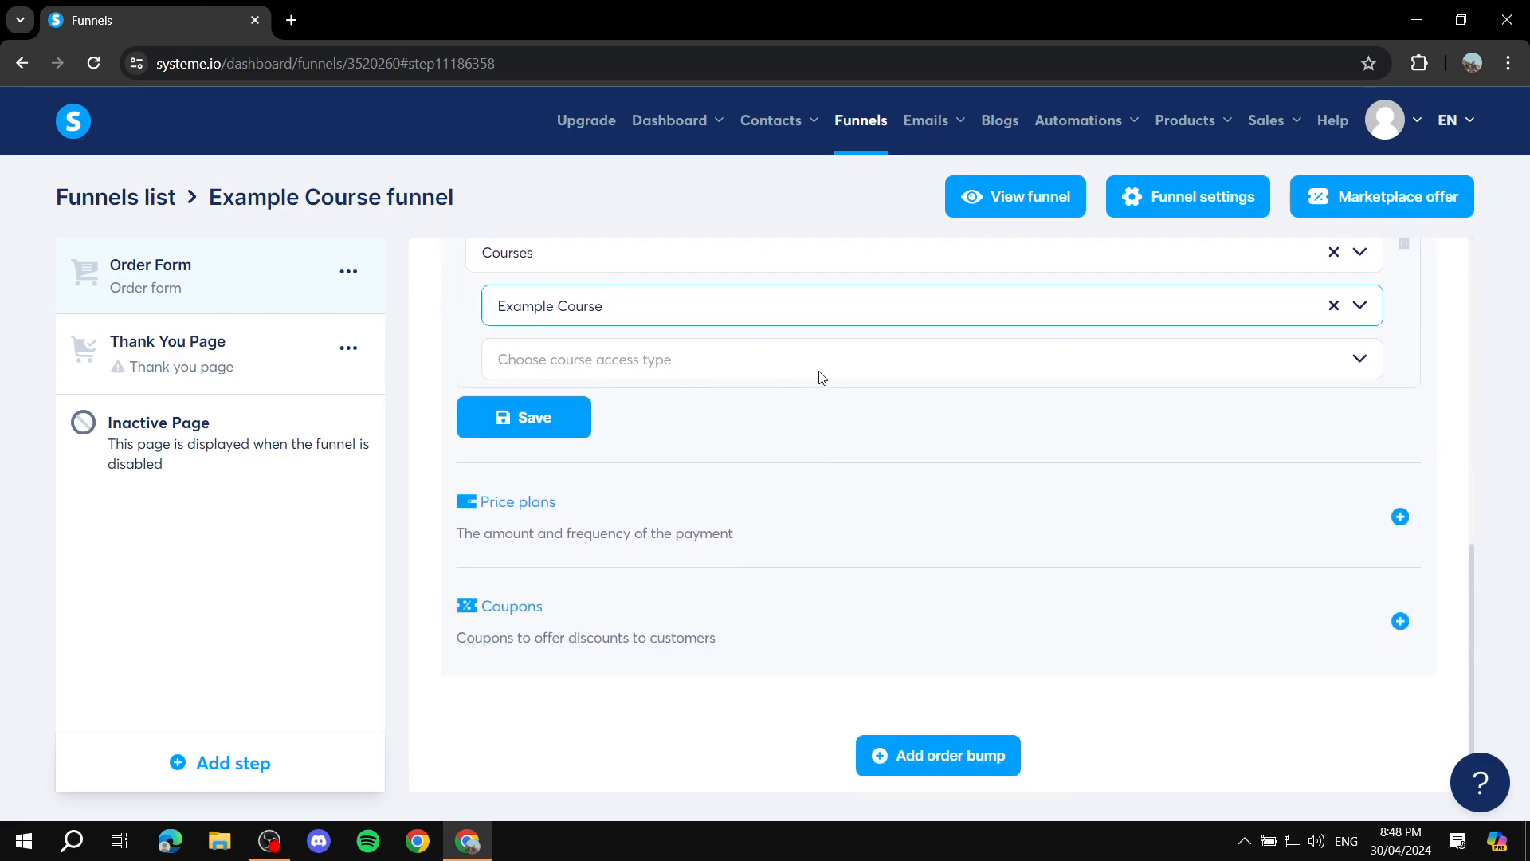
scroll(808, 394, up, 1)
click(782, 455)
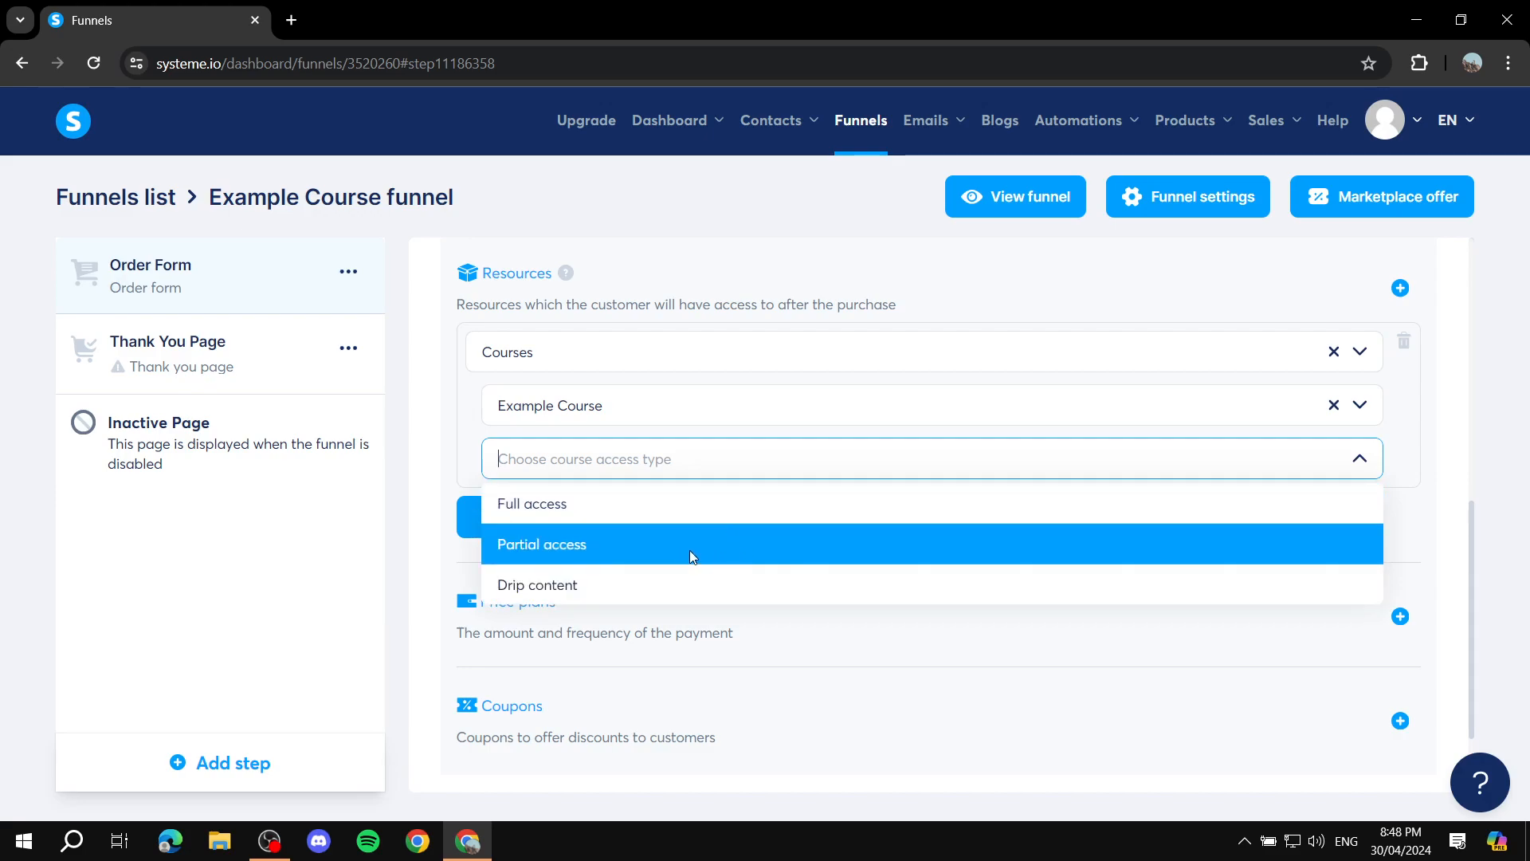
click(697, 502)
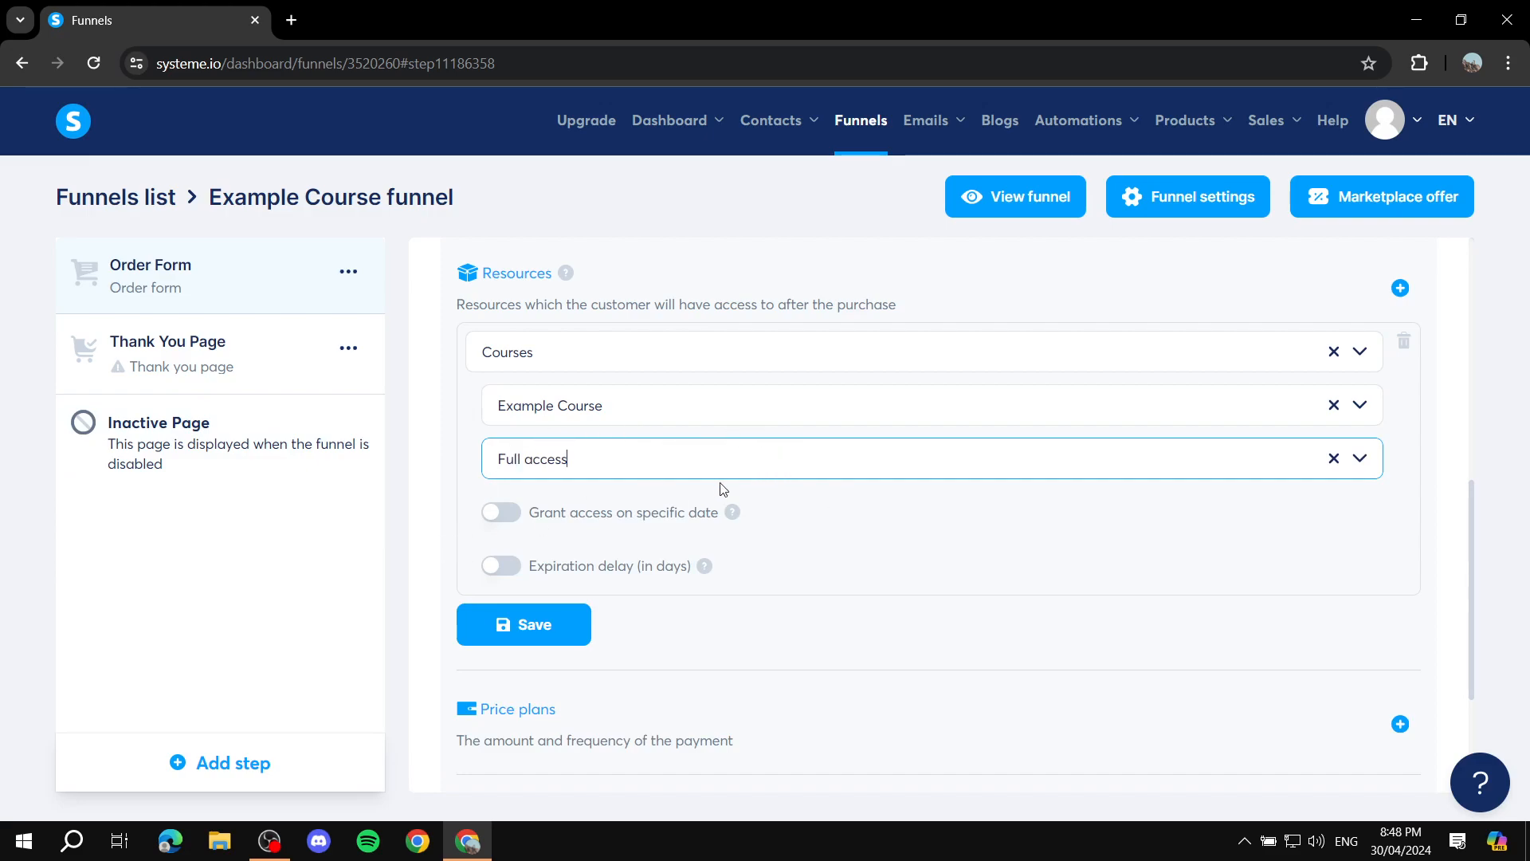
click(500, 515)
click(500, 514)
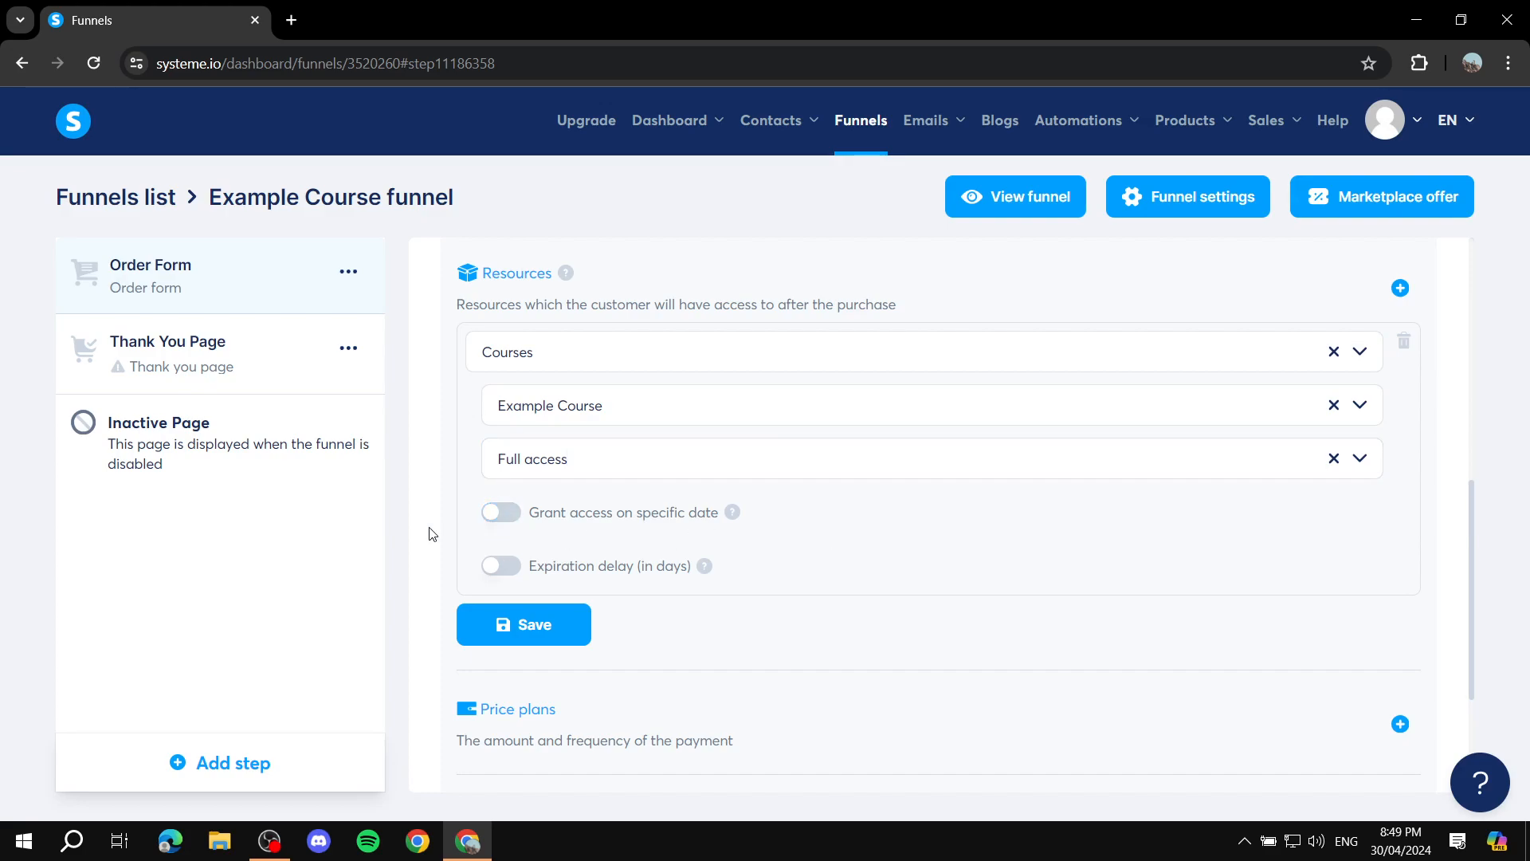
click(502, 566)
click(502, 566)
scroll(705, 550, down, 2)
scroll(638, 533, up, 2)
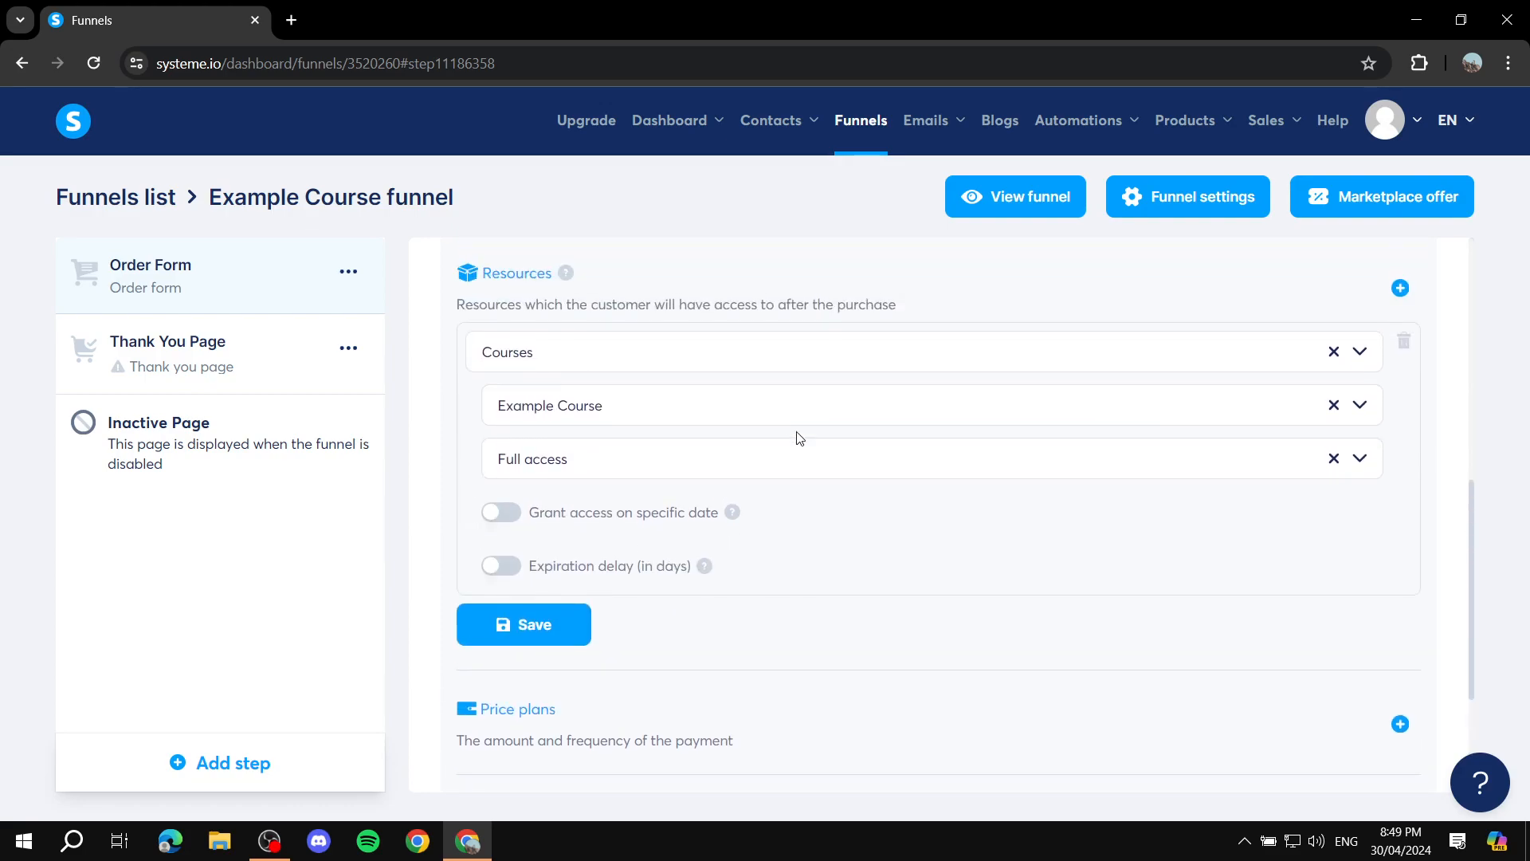
click(538, 634)
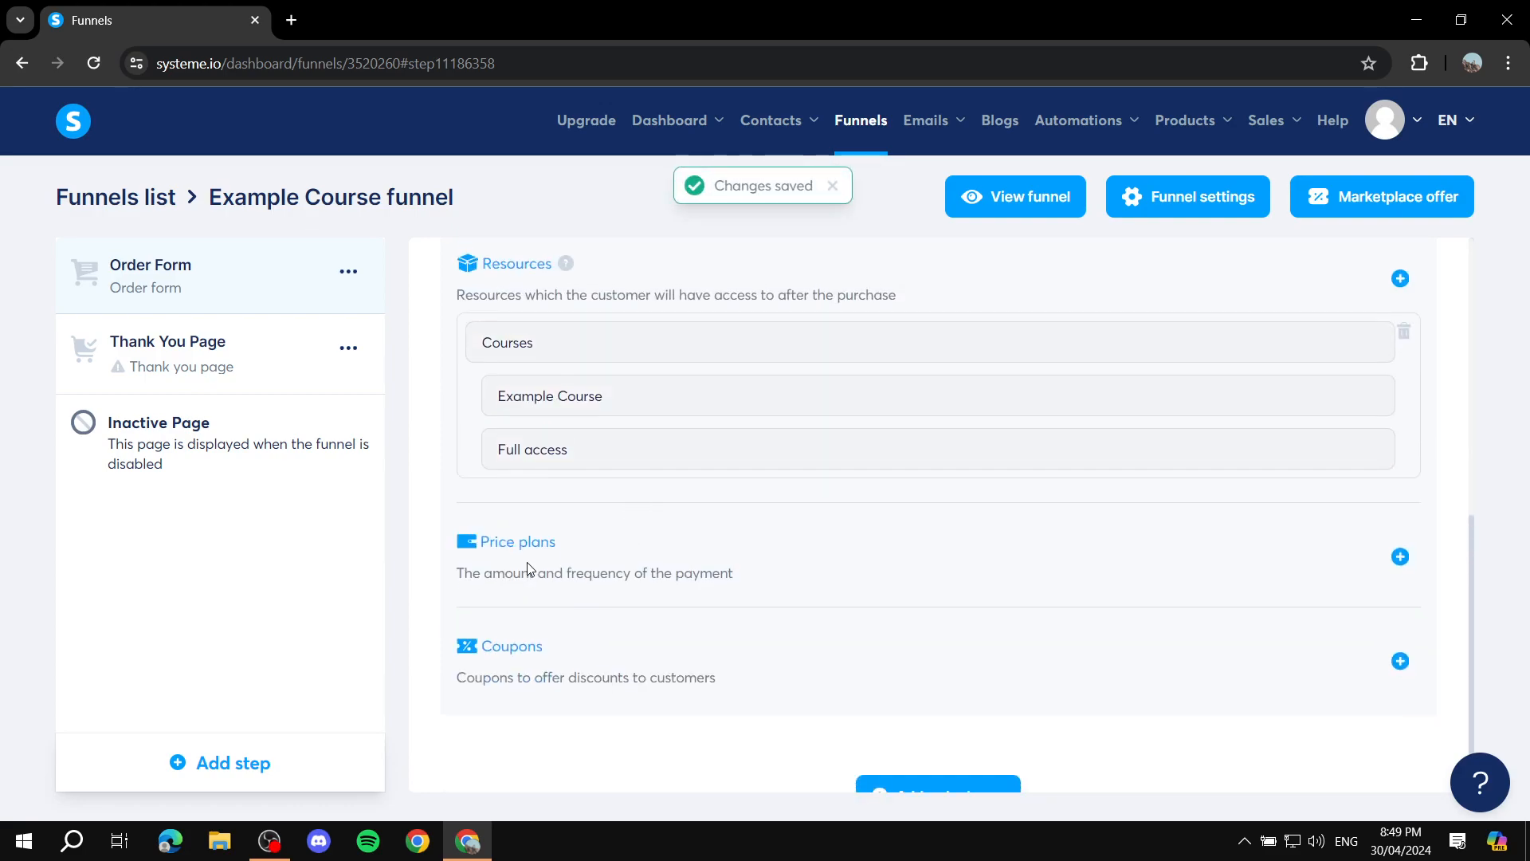
Open a price plan entry for the digital product offer
scroll(503, 480, down, 1)
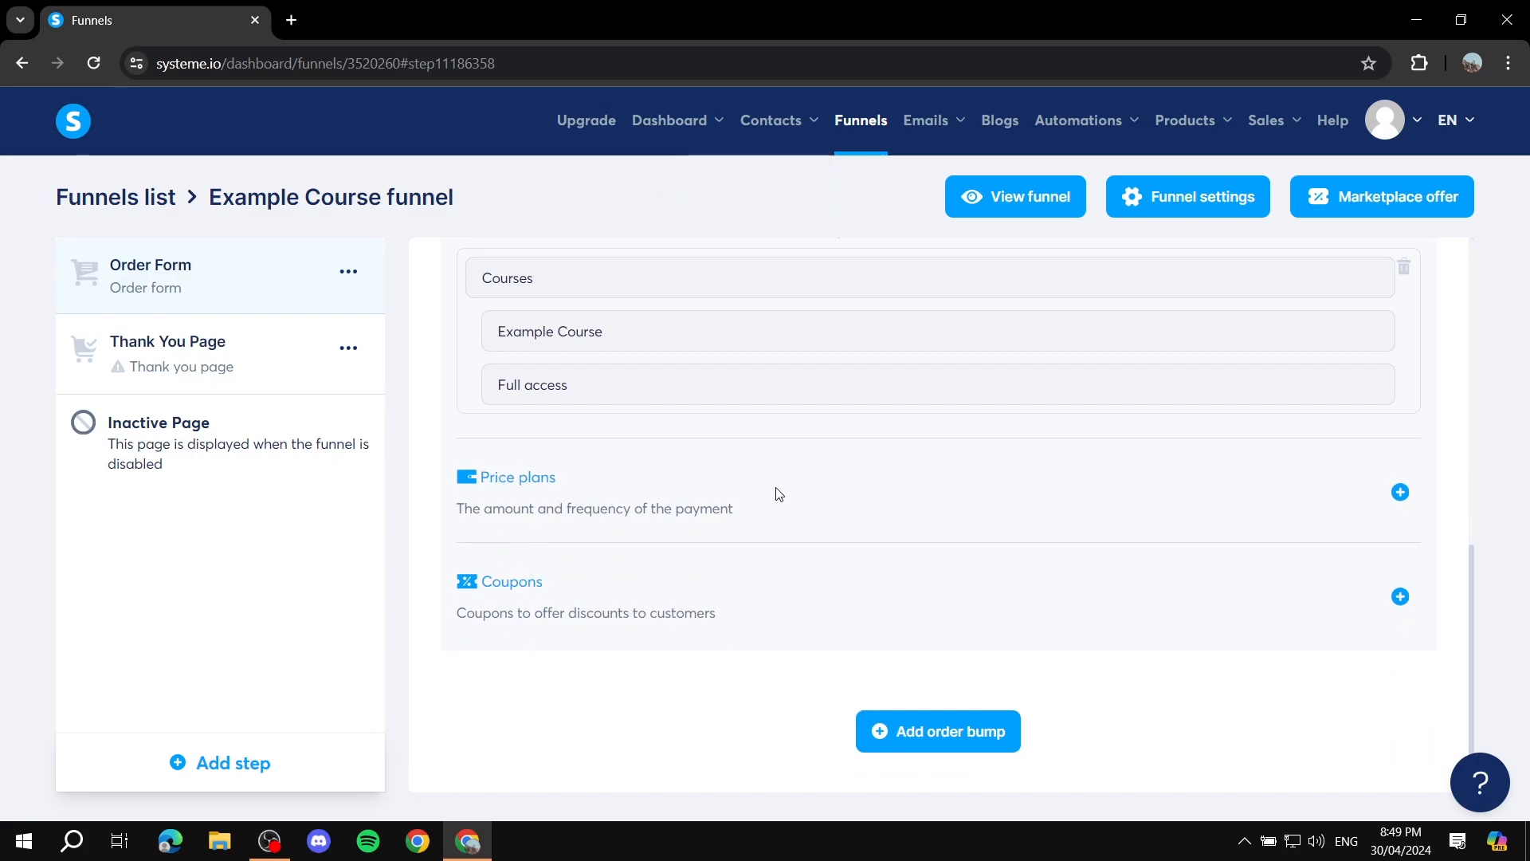
mouse_move(1402, 148)
click(1402, 494)
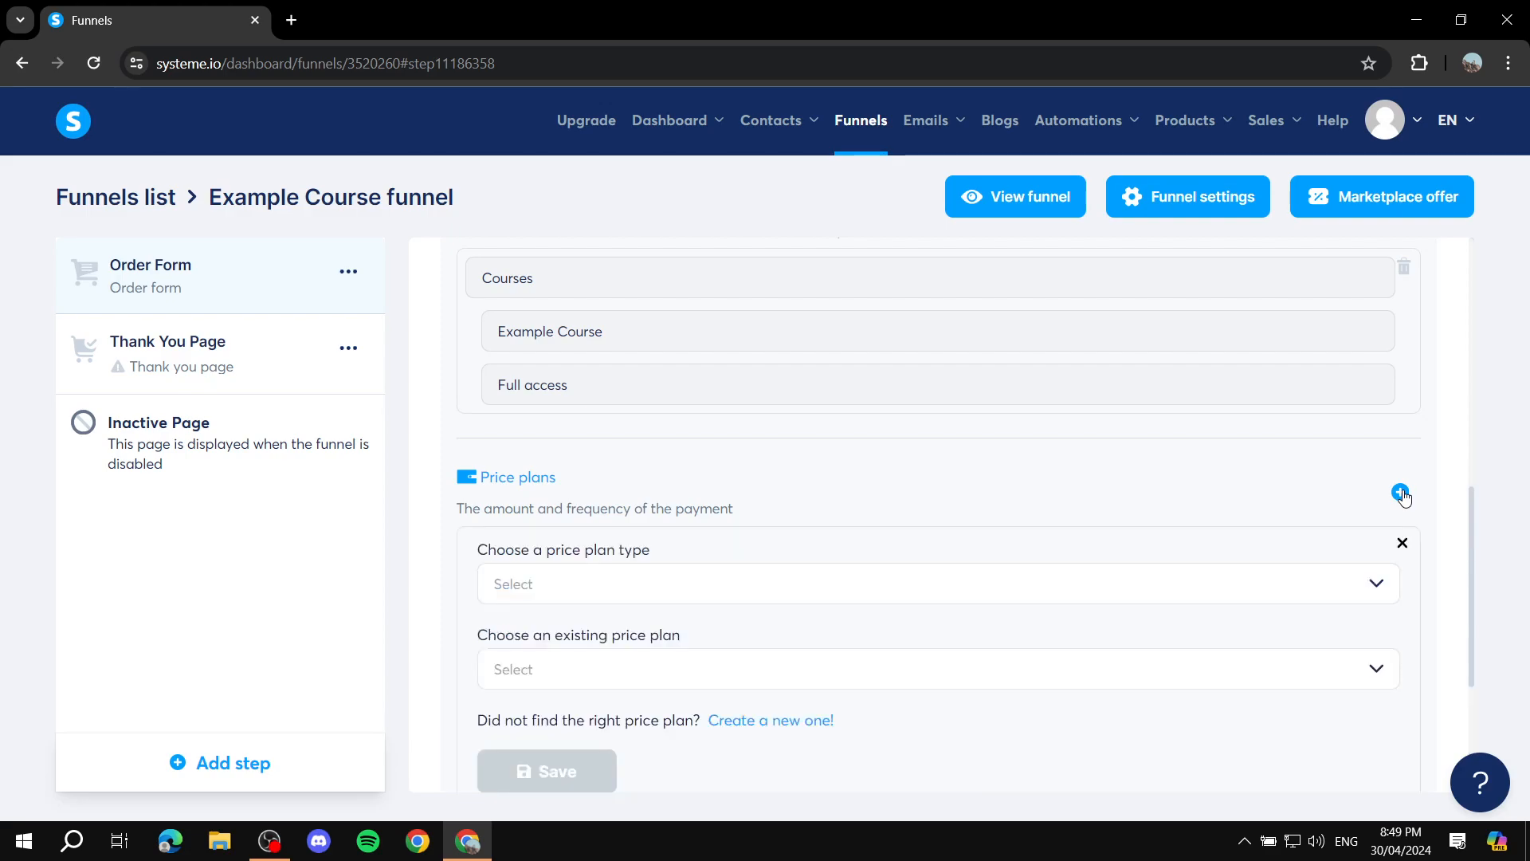
Try to select an existing price plan of the One-time payment type
scroll(678, 578, down, 1)
click(623, 486)
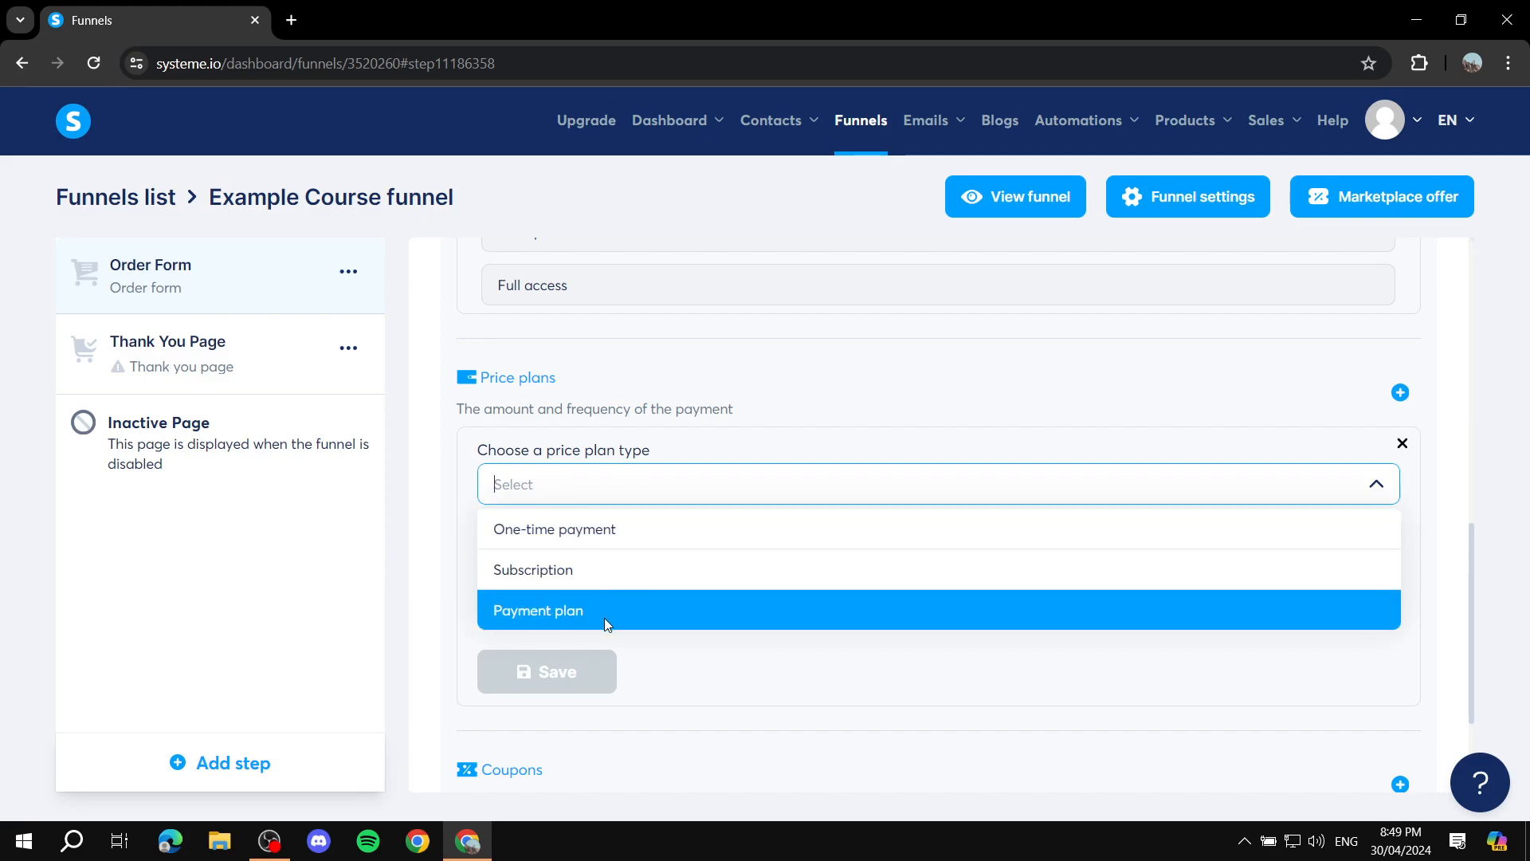
click(644, 531)
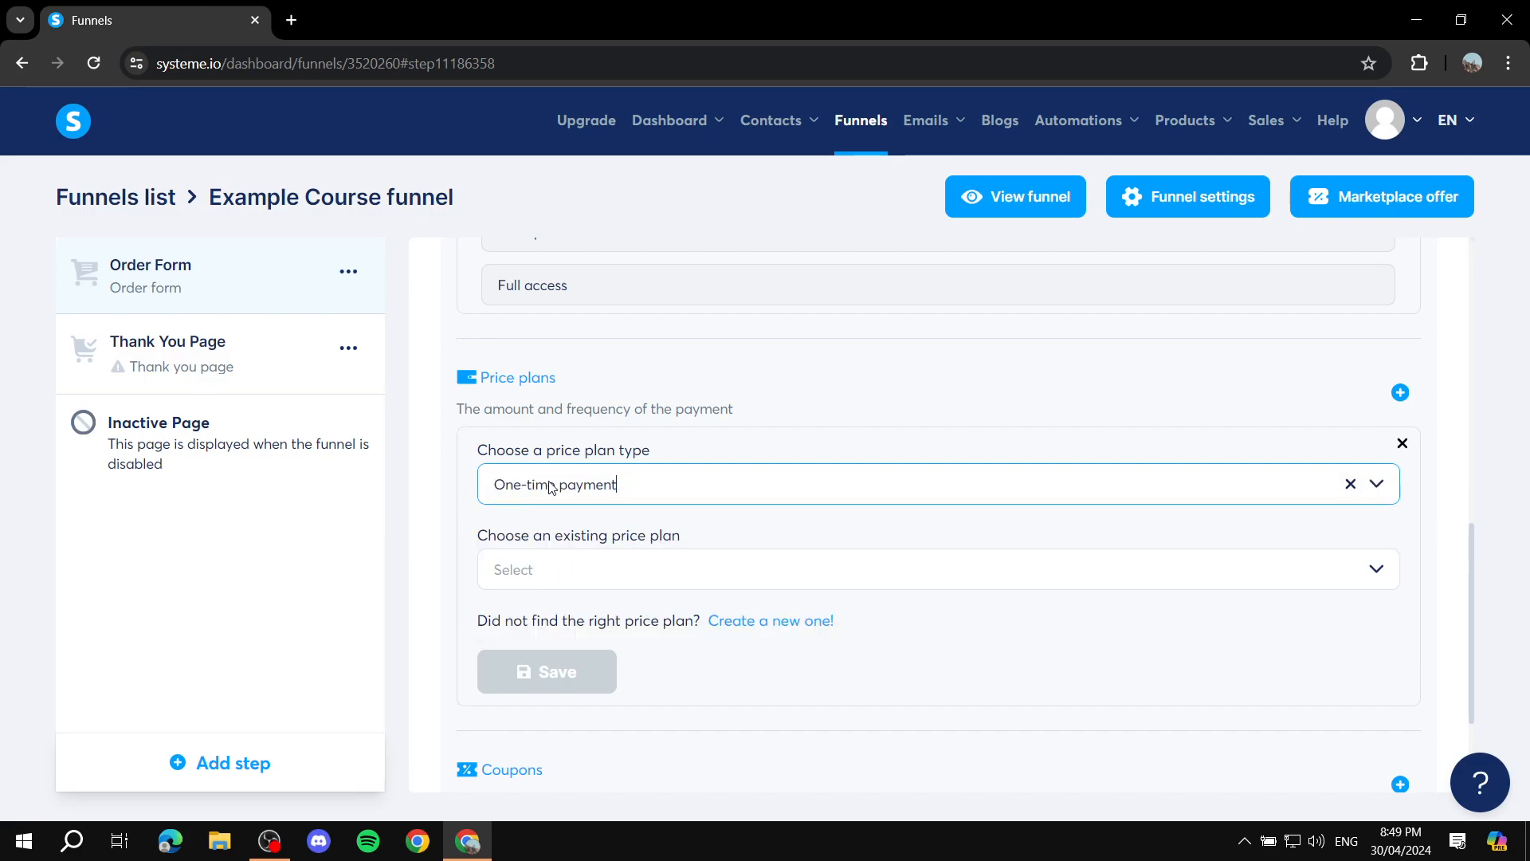
click(632, 577)
click(632, 577)
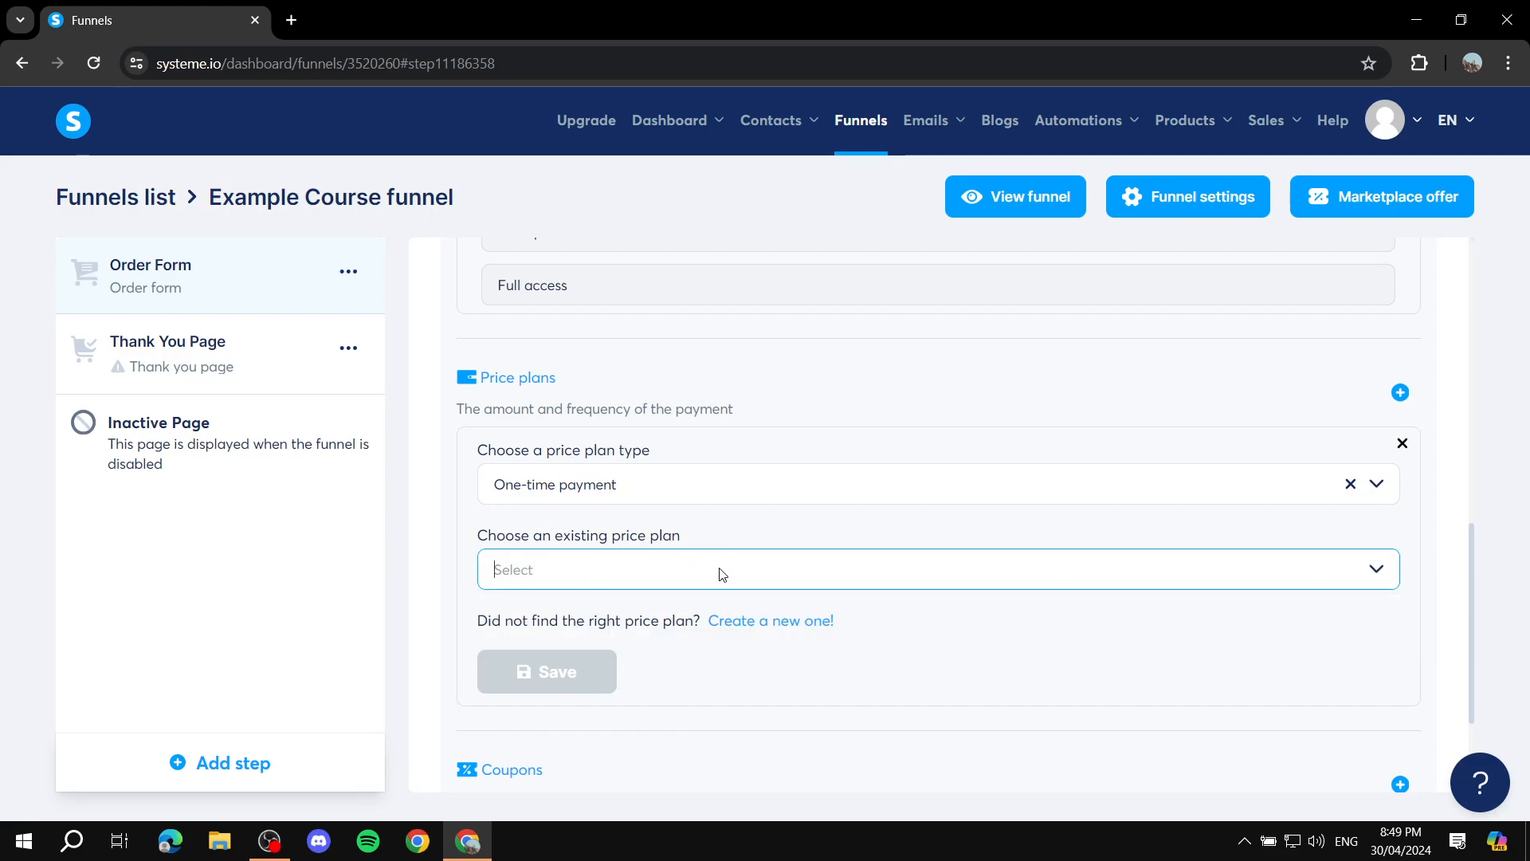
click(648, 577)
click(644, 578)
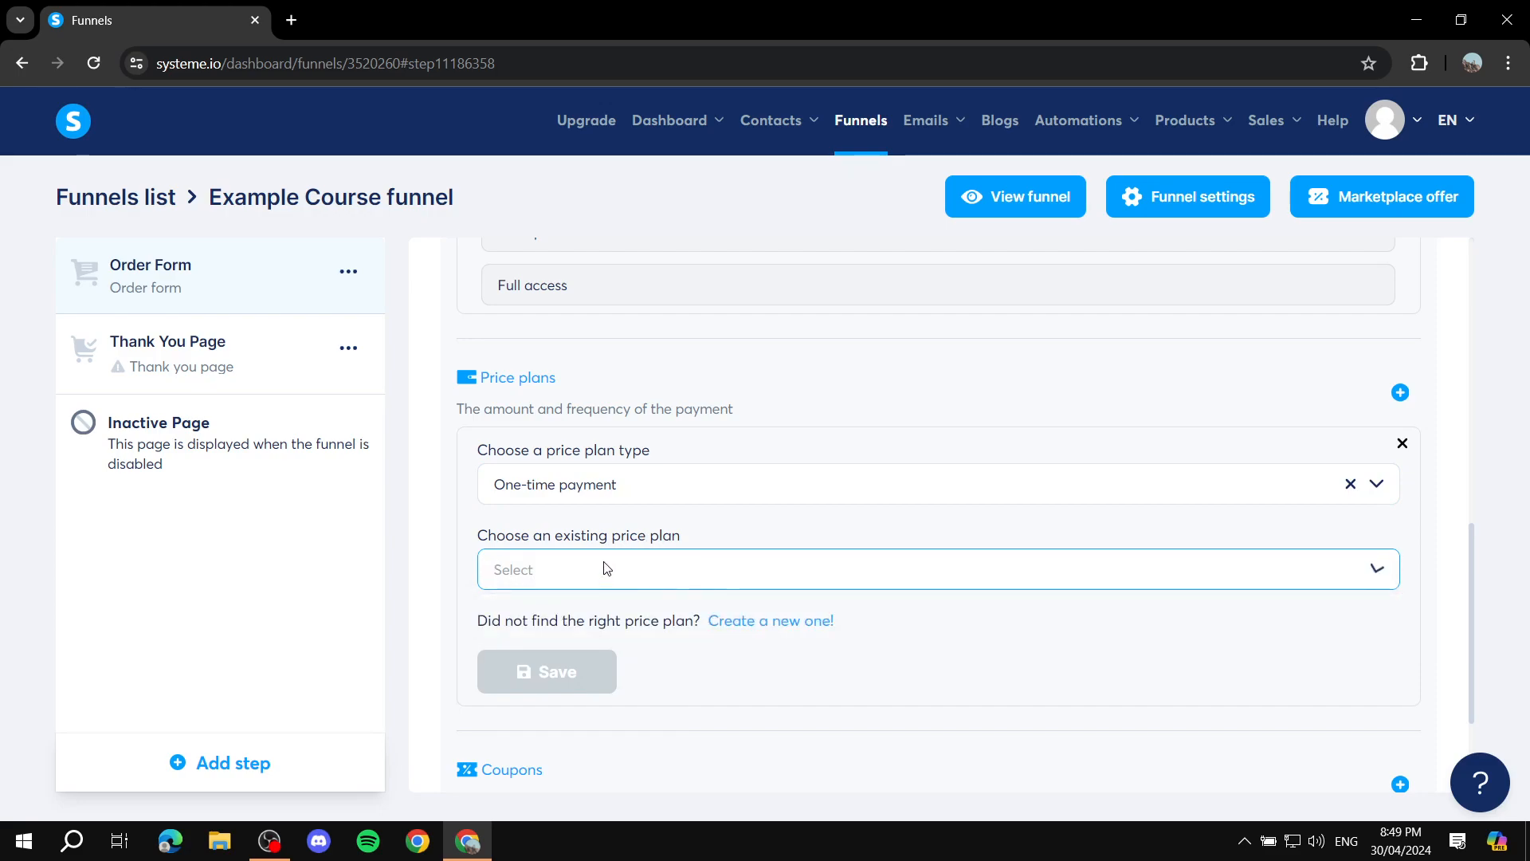
Start a new price plan with "Course" as its order form name, dashboard name and statement descriptor
click(768, 621)
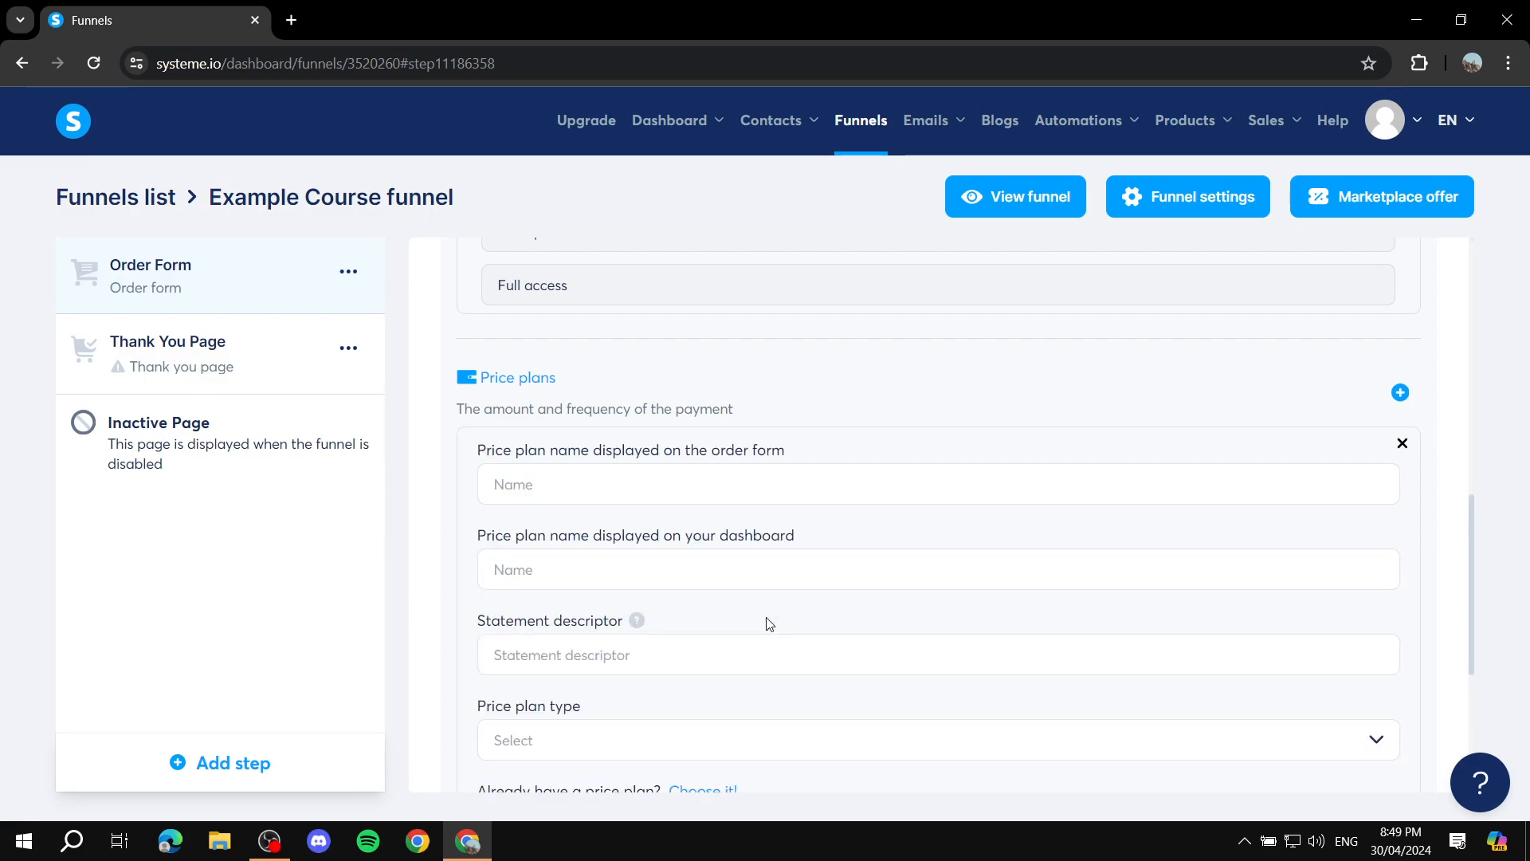
click(681, 484)
scroll(802, 471, down, 1)
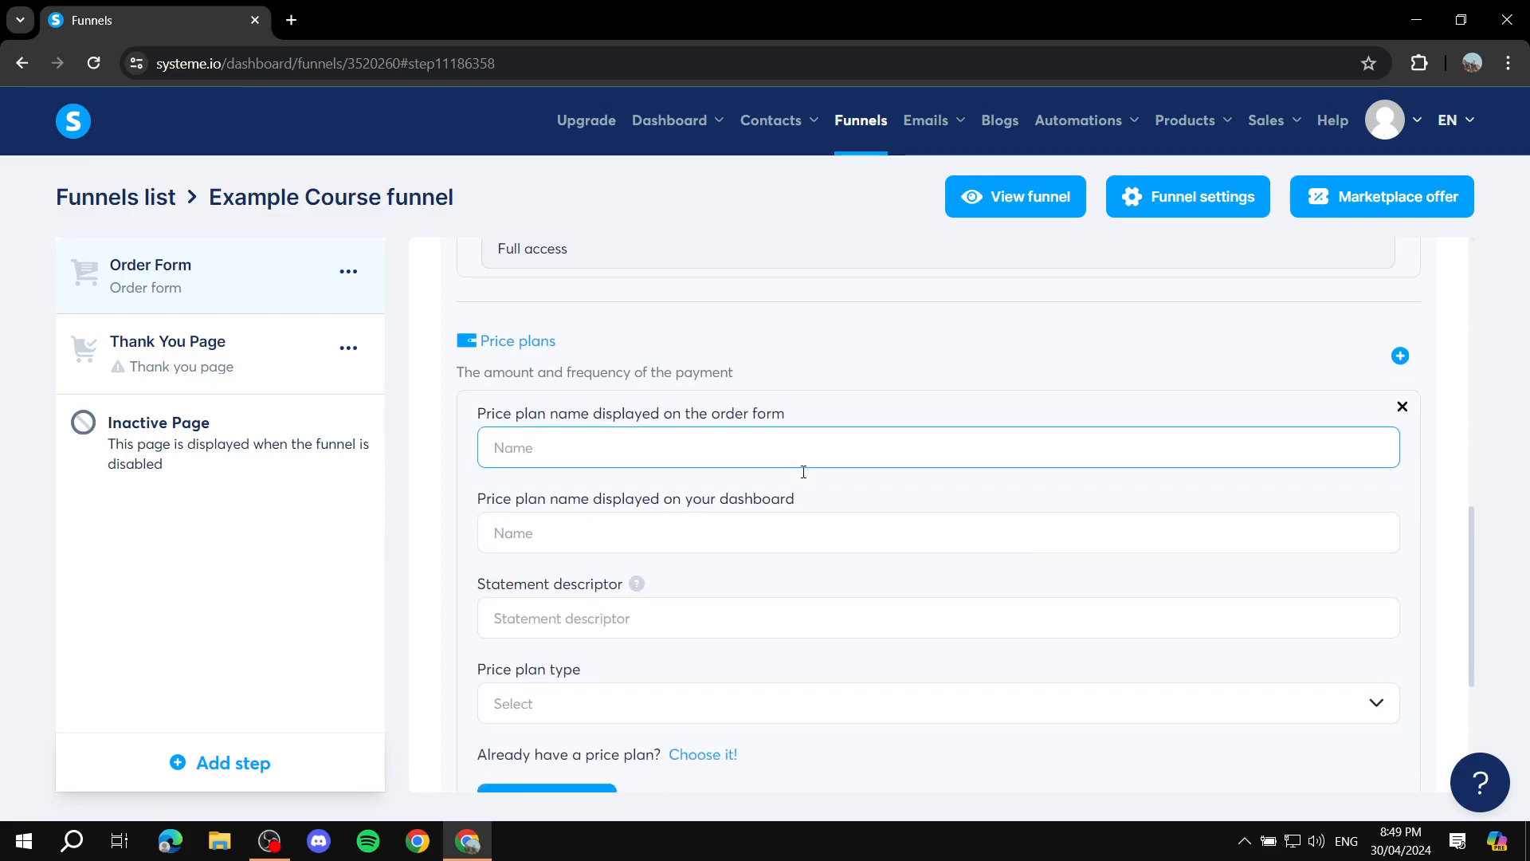
text(Course)
click(804, 471)
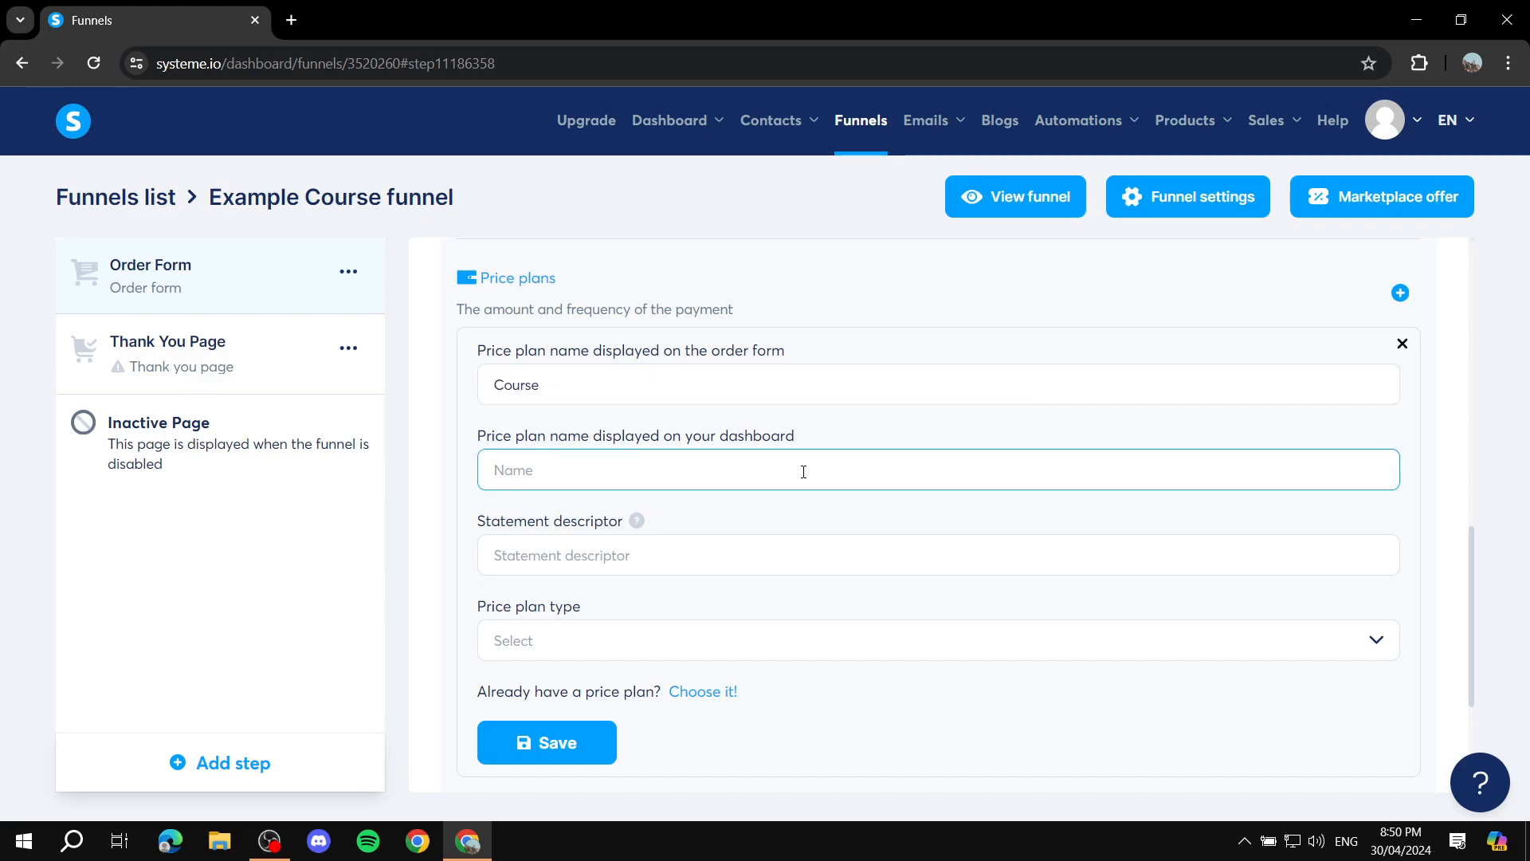
text(Course)
scroll(803, 471, down, 1)
click(714, 444)
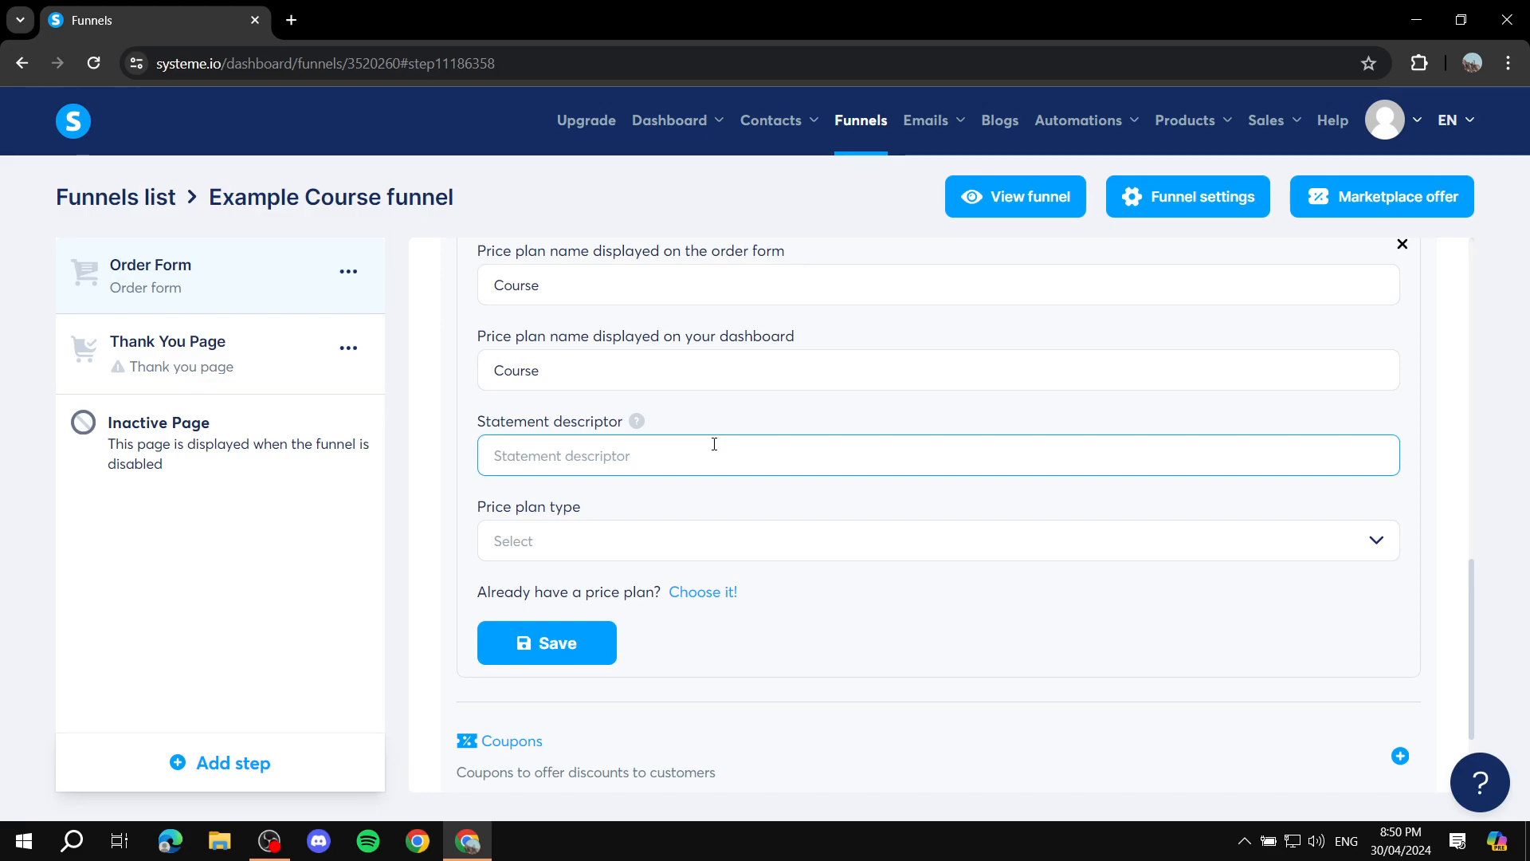
text(Course)
double_click(594, 456)
click(448, 511)
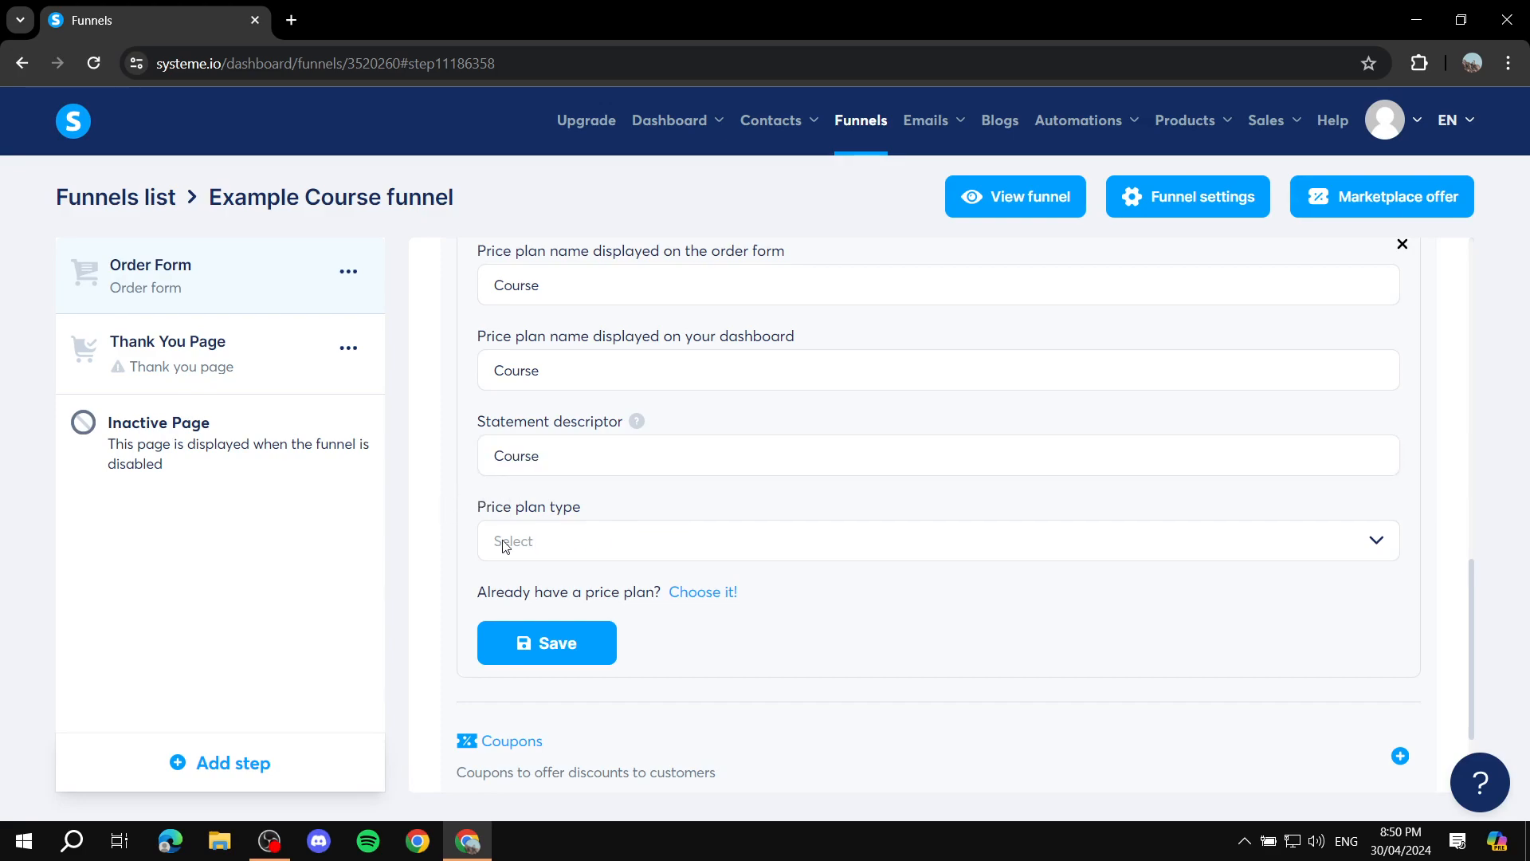
Set the Course price plan to a one-time payment of 50 eur and save it
click(620, 550)
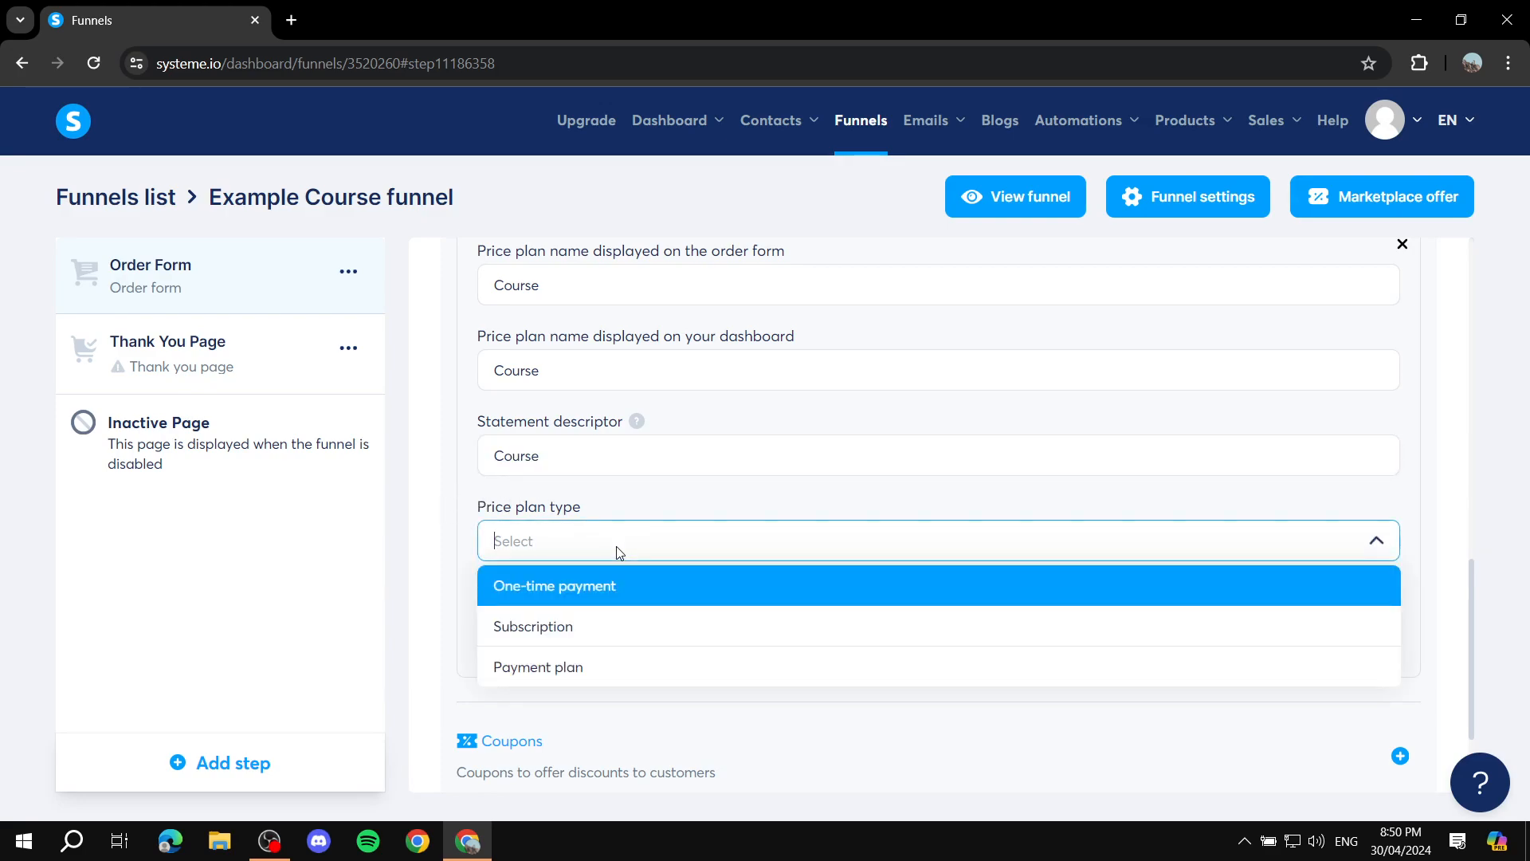
click(609, 596)
scroll(667, 559, down, 1)
drag(584, 534, 433, 528)
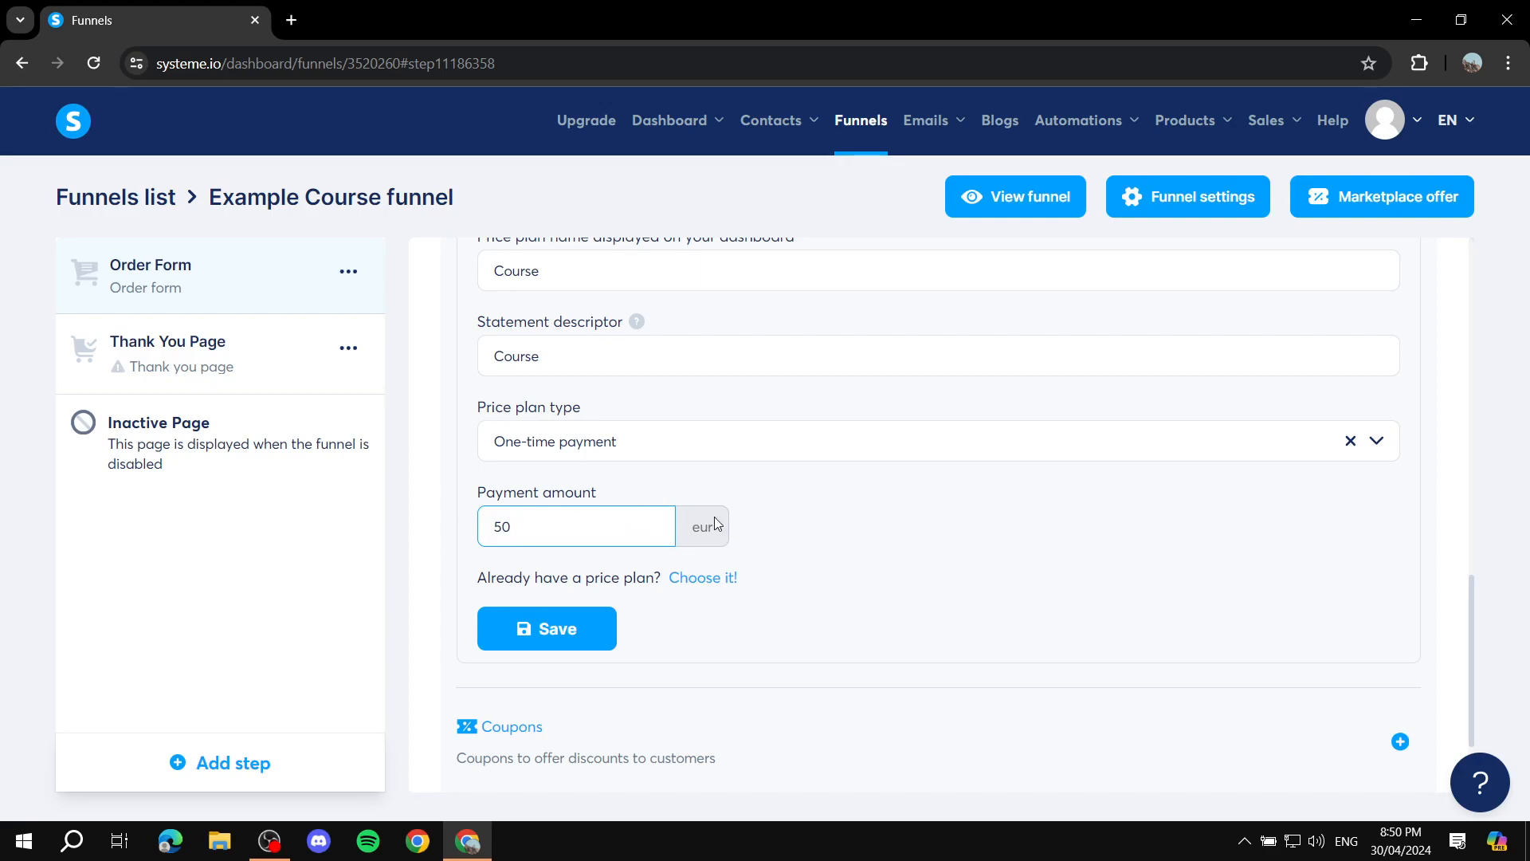
click(795, 517)
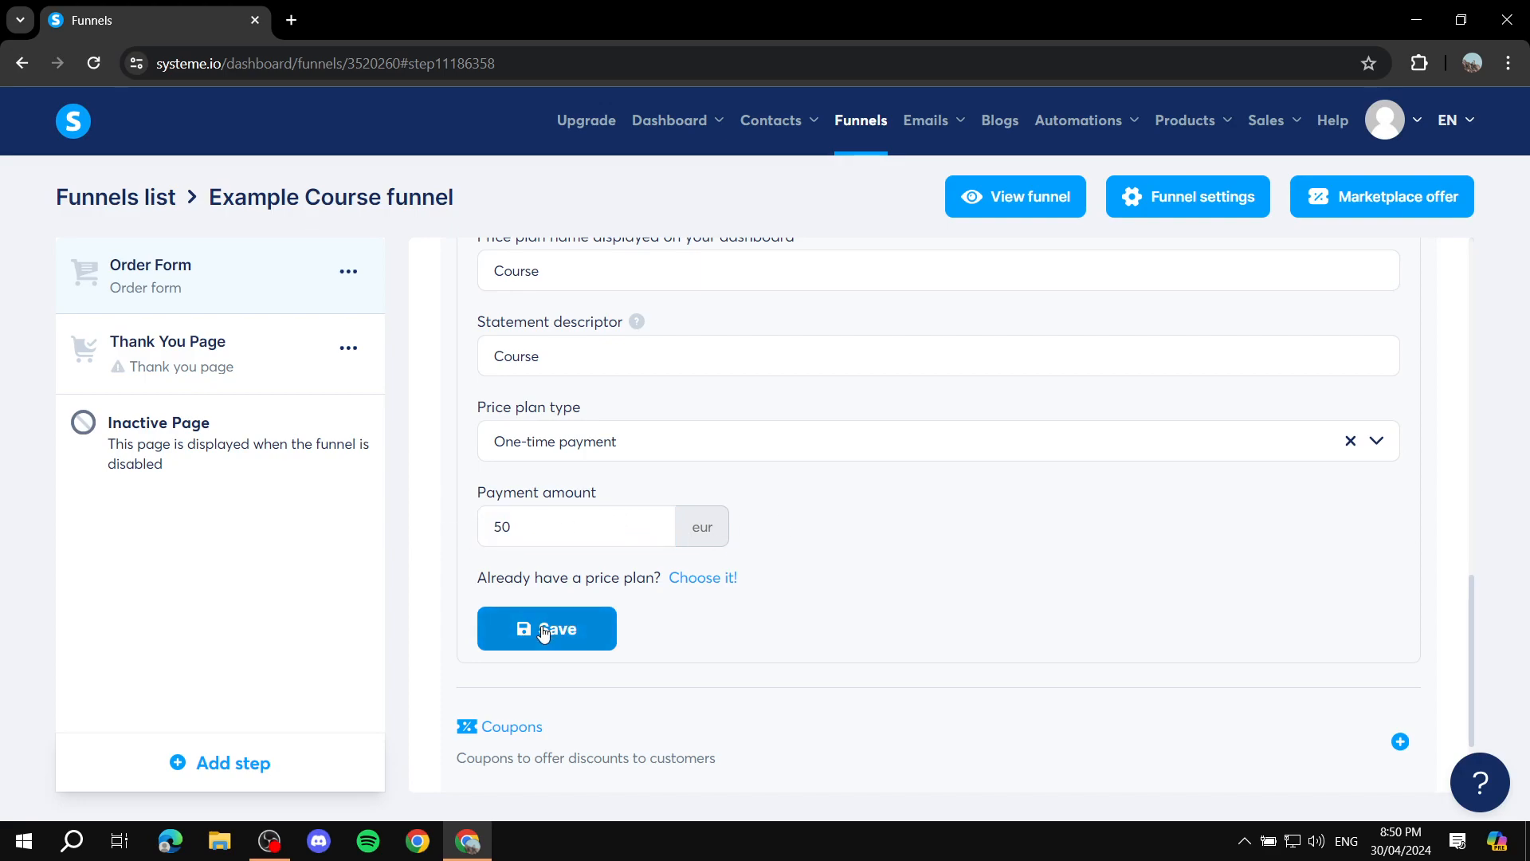
click(544, 631)
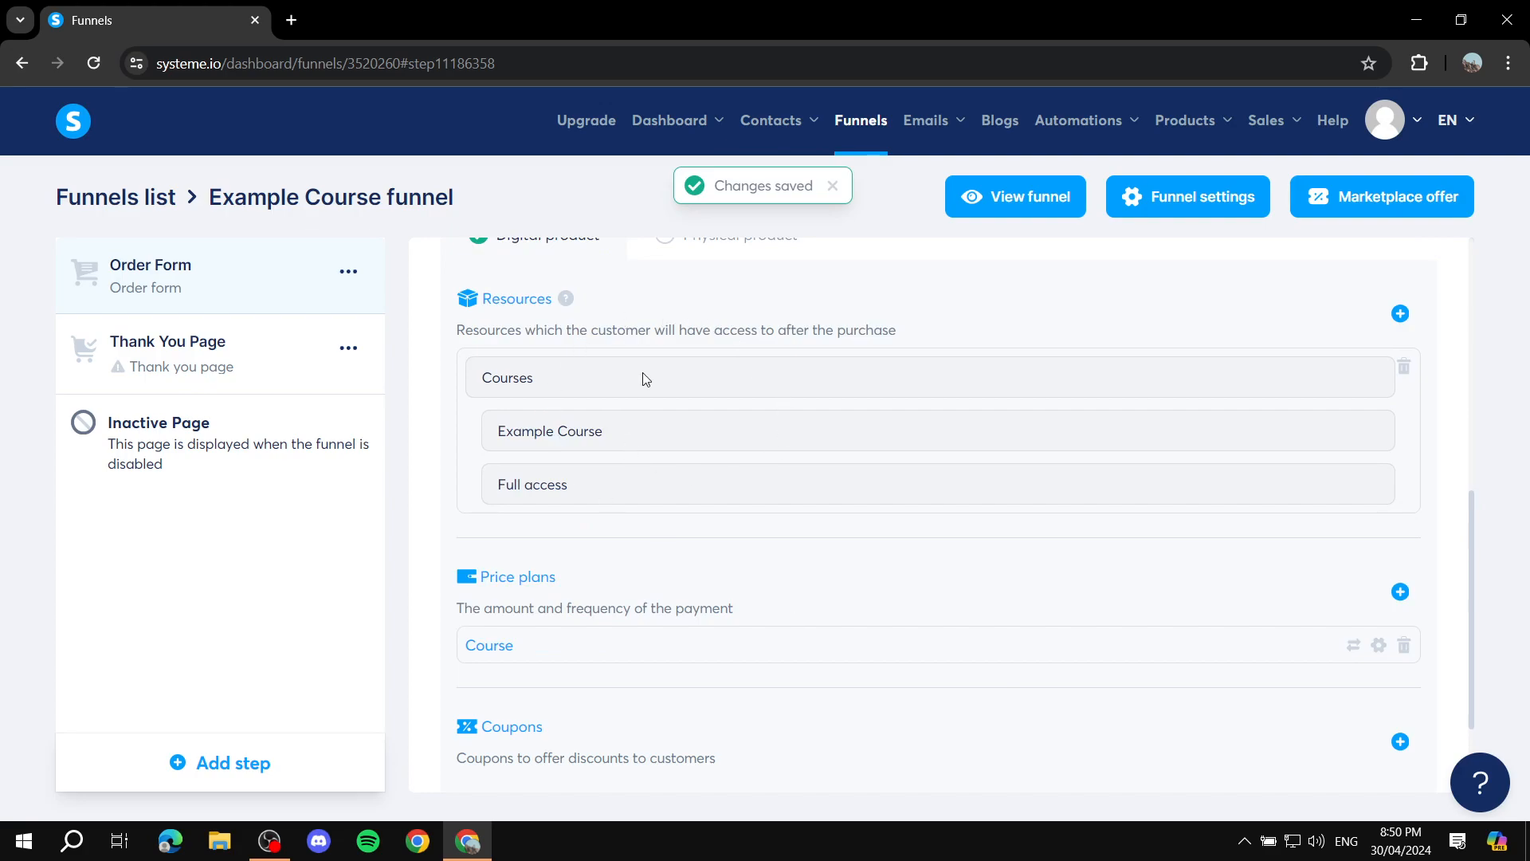
Open the Order Form page for editing in the page editor
scroll(843, 598, down, 2)
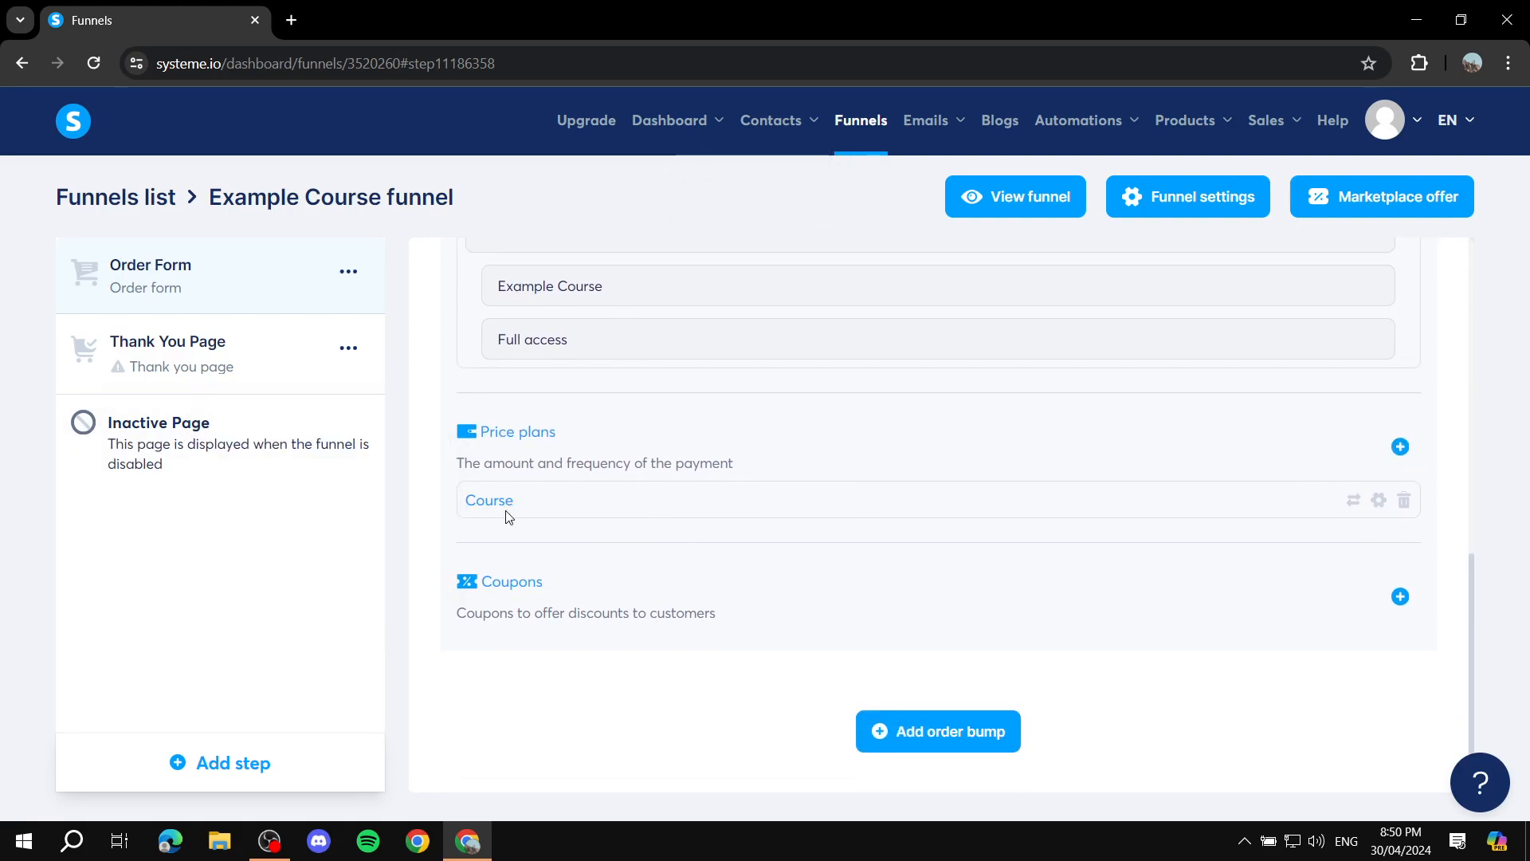
scroll(620, 511, up, 10)
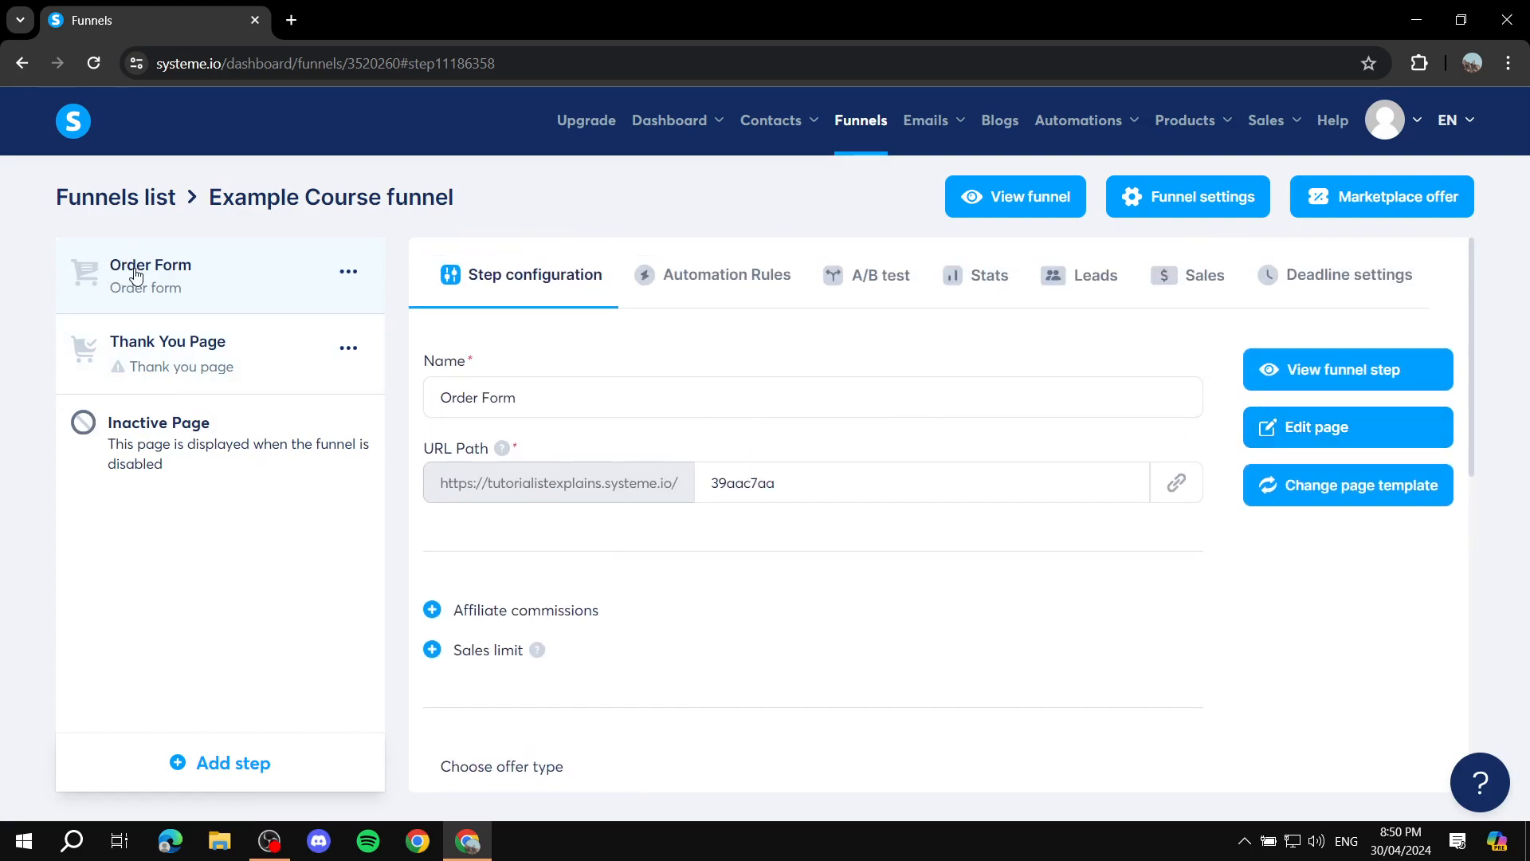
click(1327, 433)
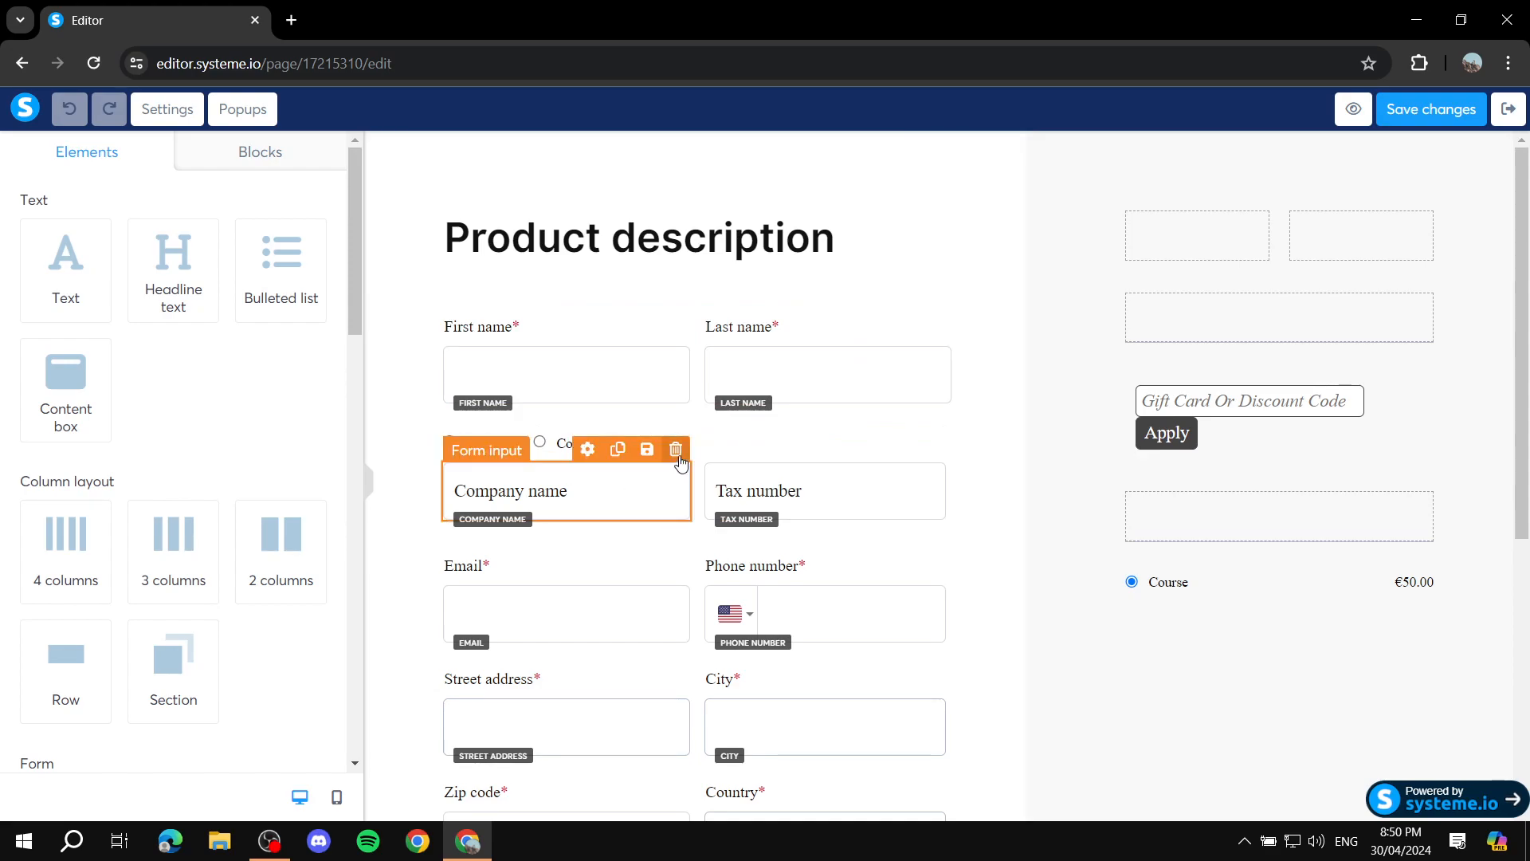
Delete the Company name field, the Tax number field and the Individual/Company customer type selector from the order form
click(679, 456)
click(852, 188)
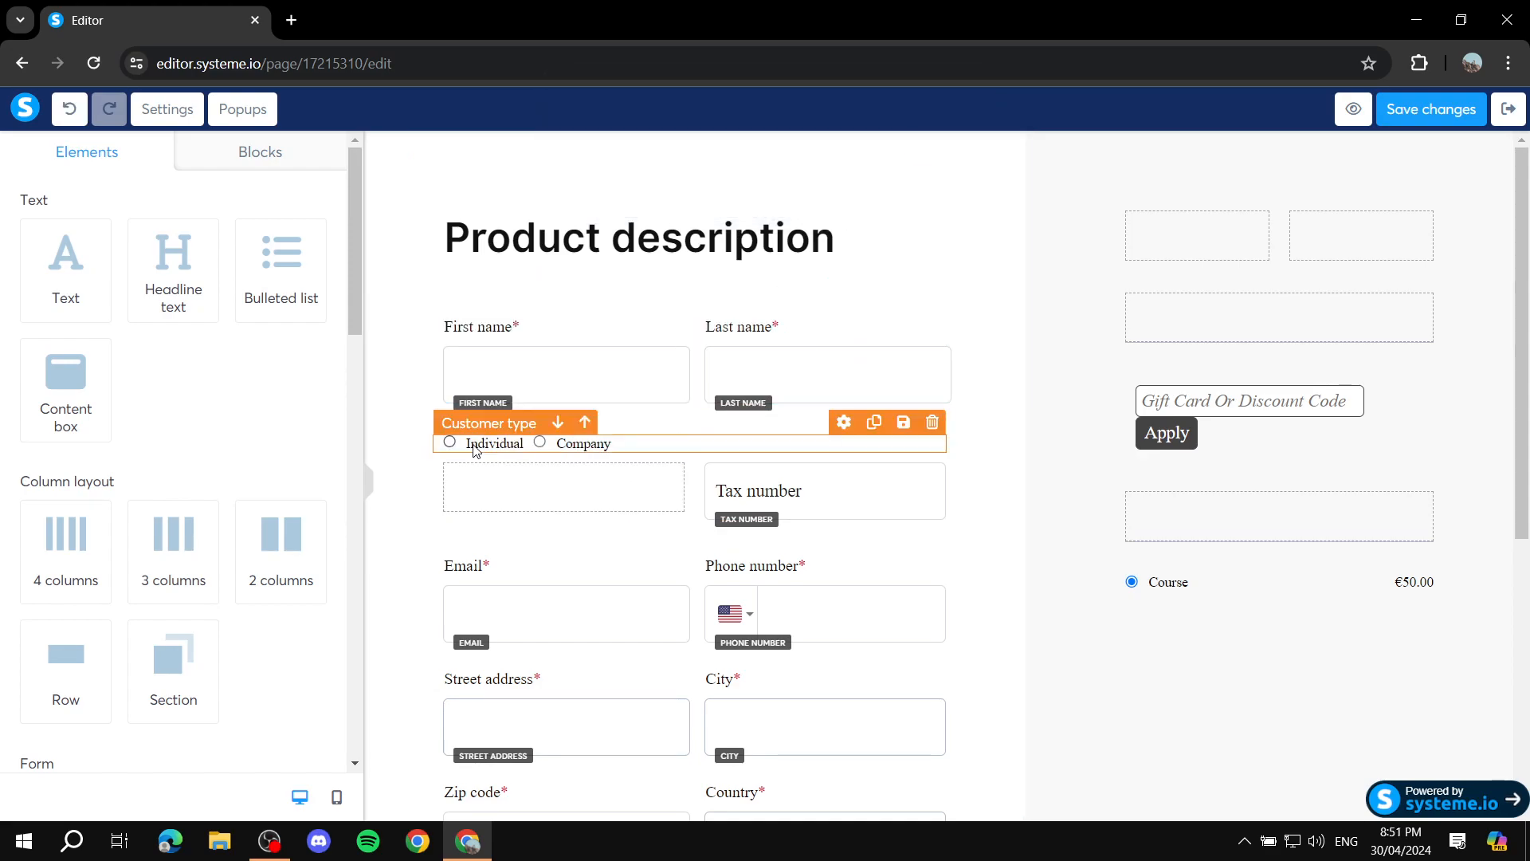
click(932, 452)
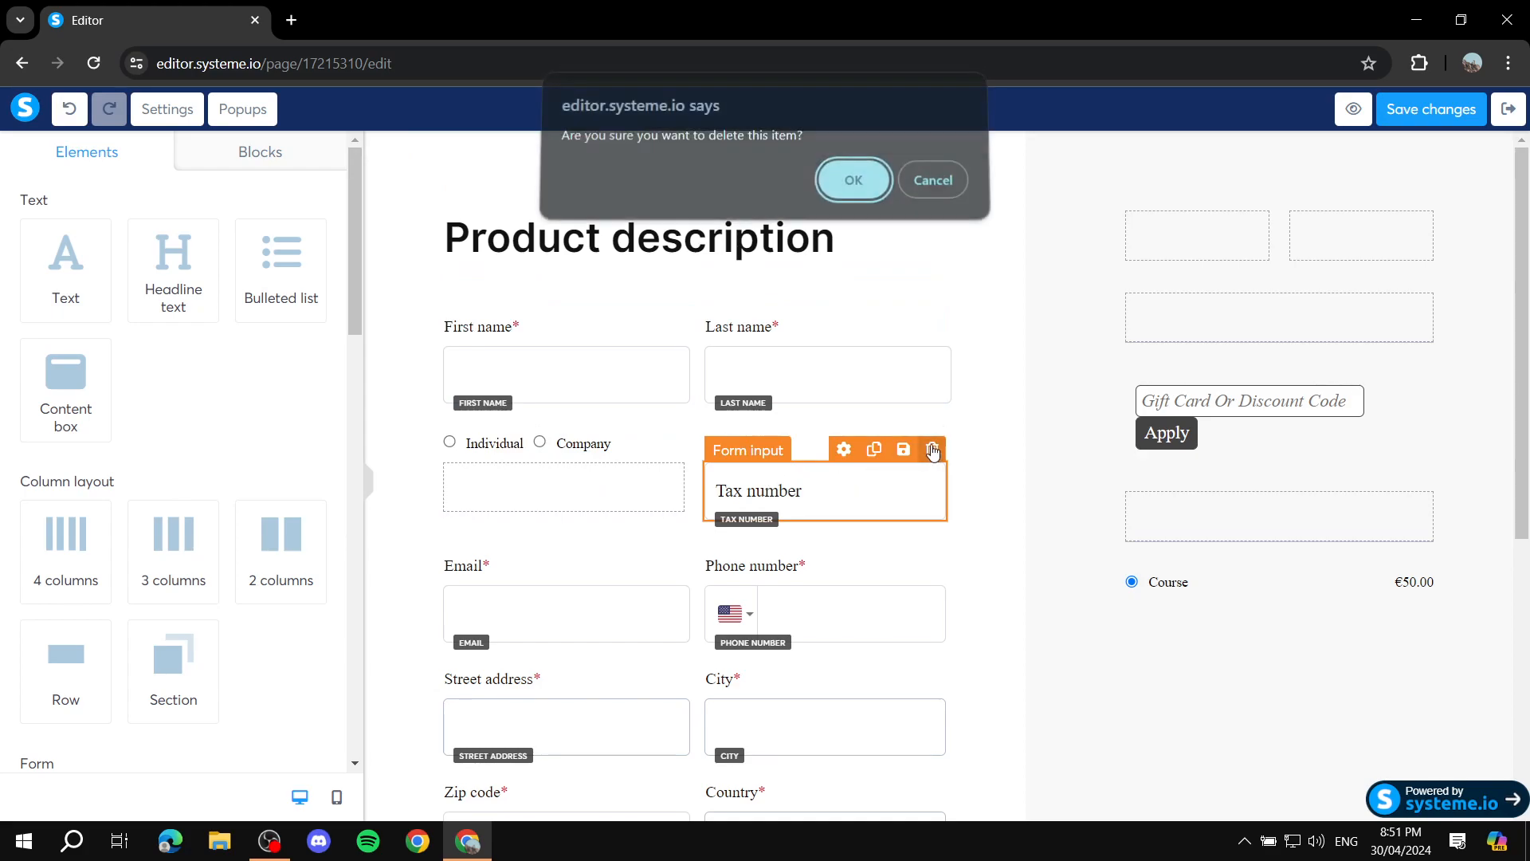
click(854, 188)
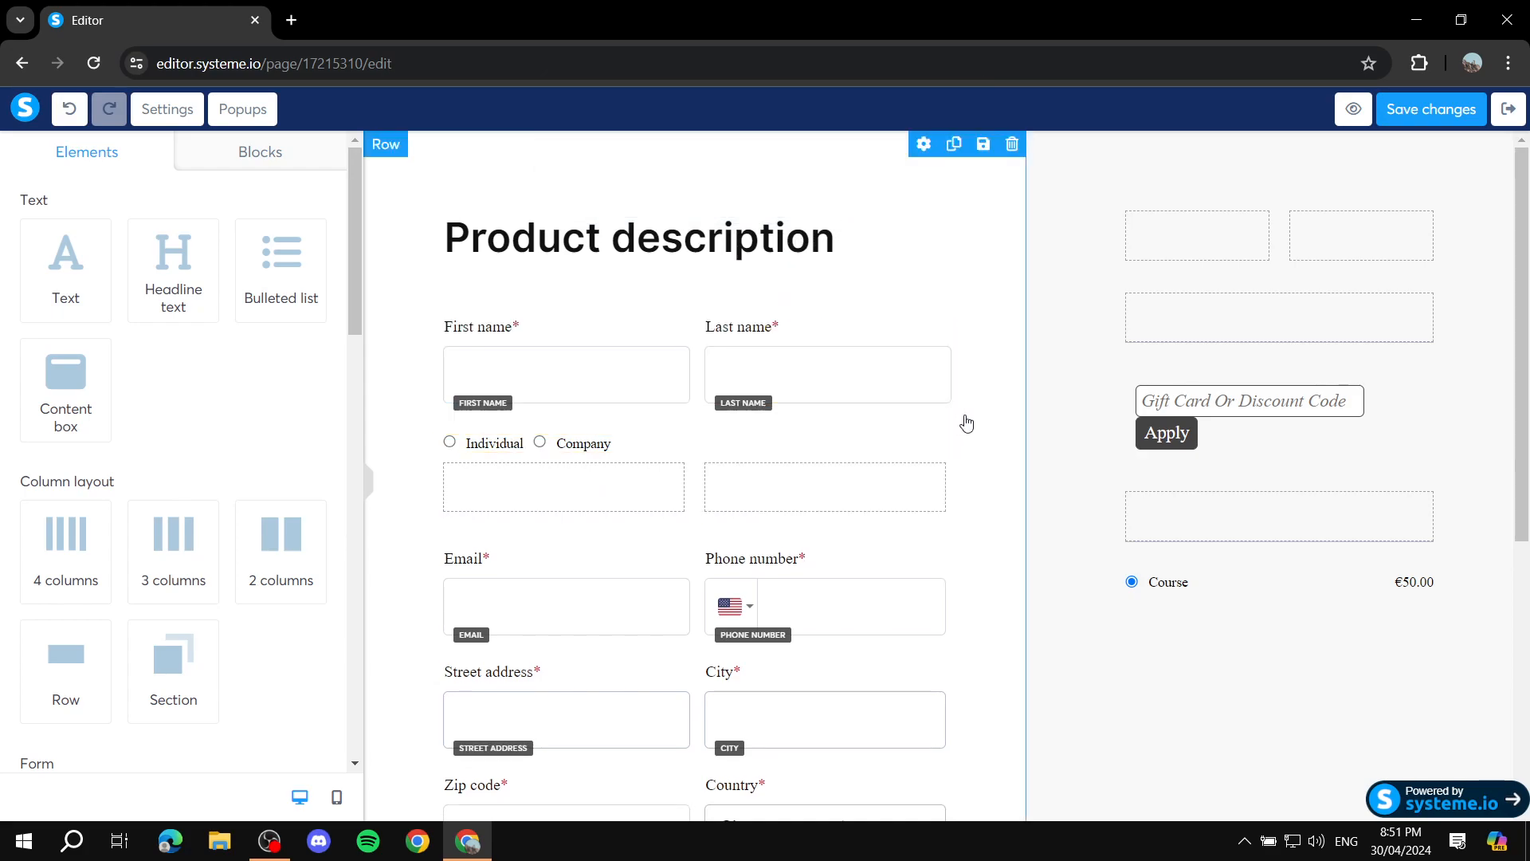
click(933, 422)
click(853, 188)
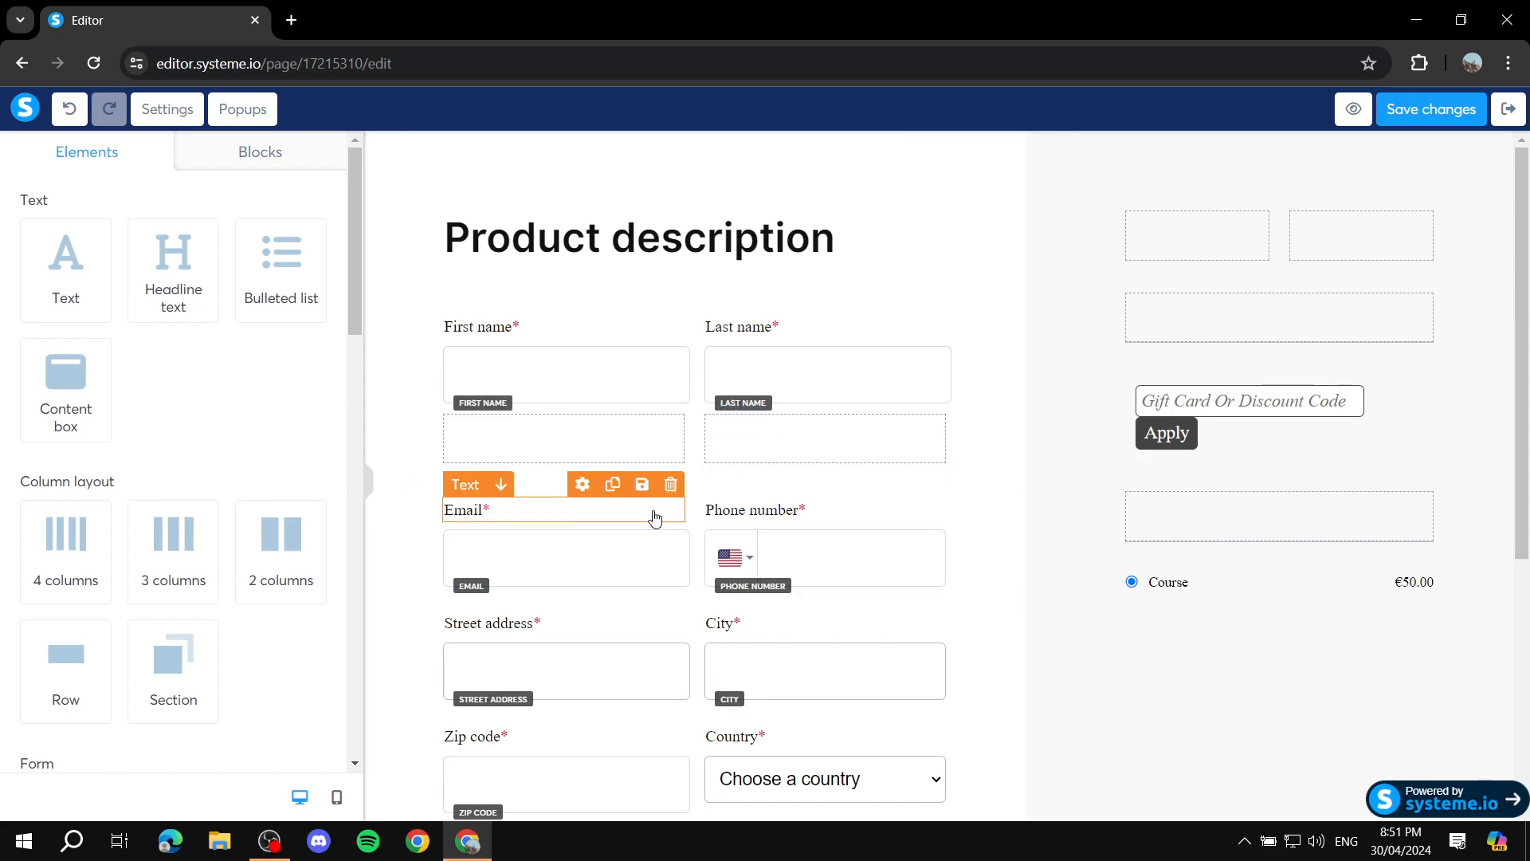
Review the remaining order form fields, save the page changes and exit the editor back to the funnel
scroll(637, 518, down, 1)
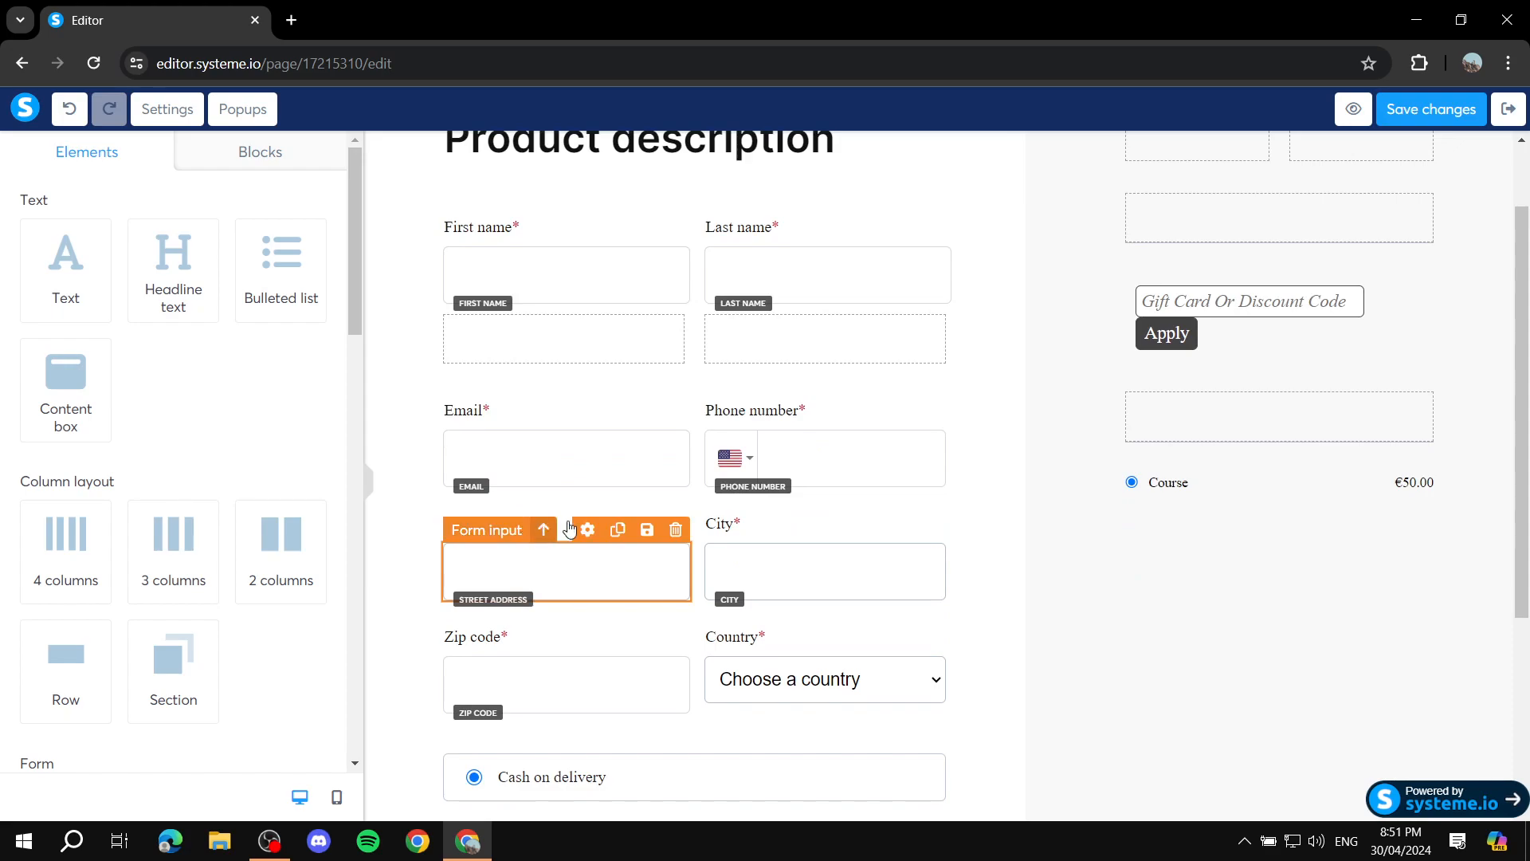
scroll(693, 523, down, 3)
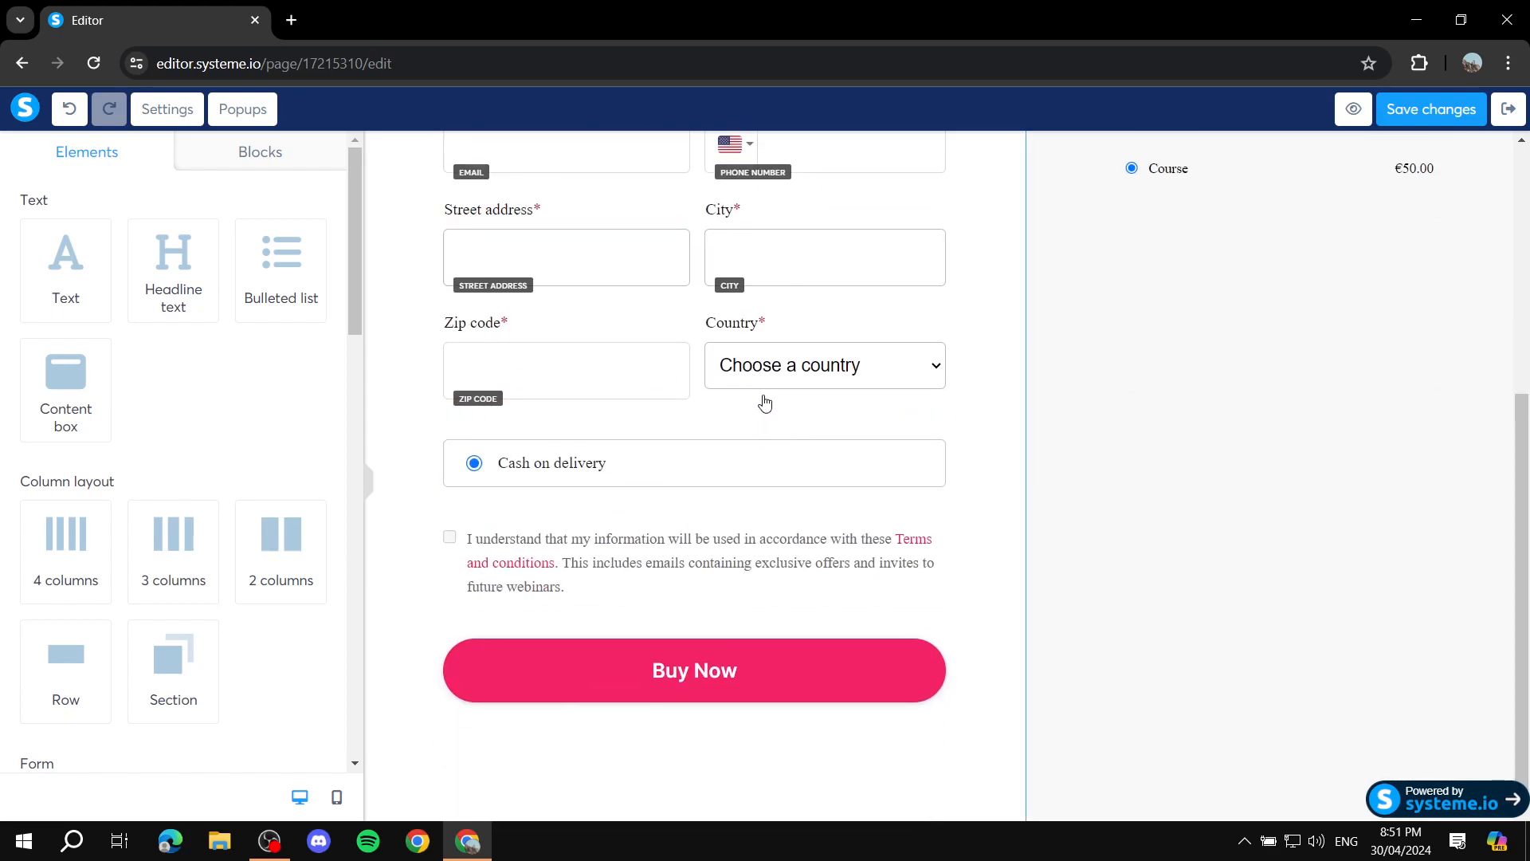
scroll(765, 416, up, 4)
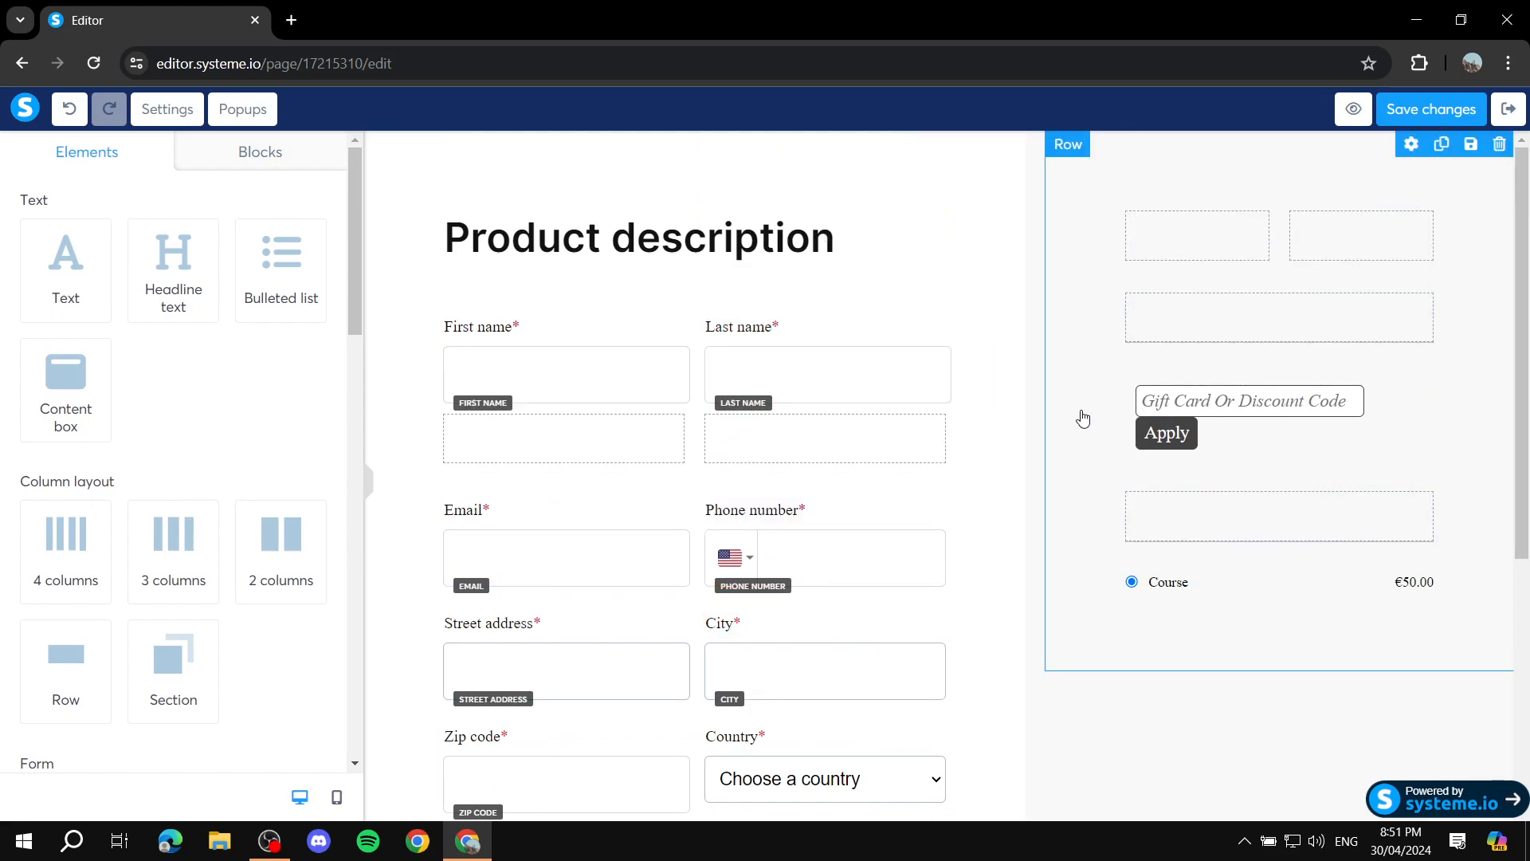
click(1416, 112)
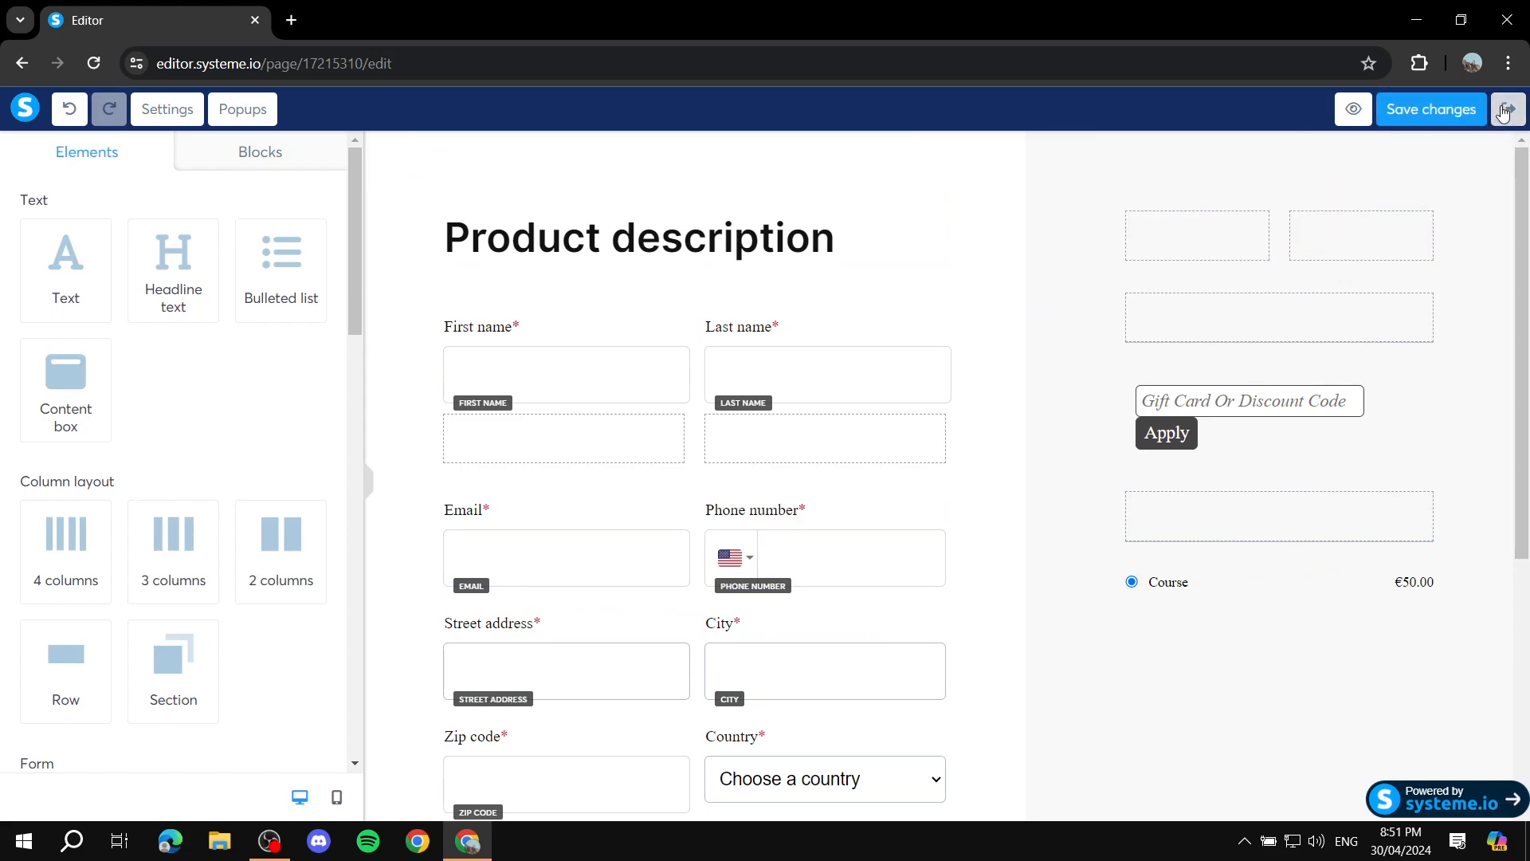
click(1507, 111)
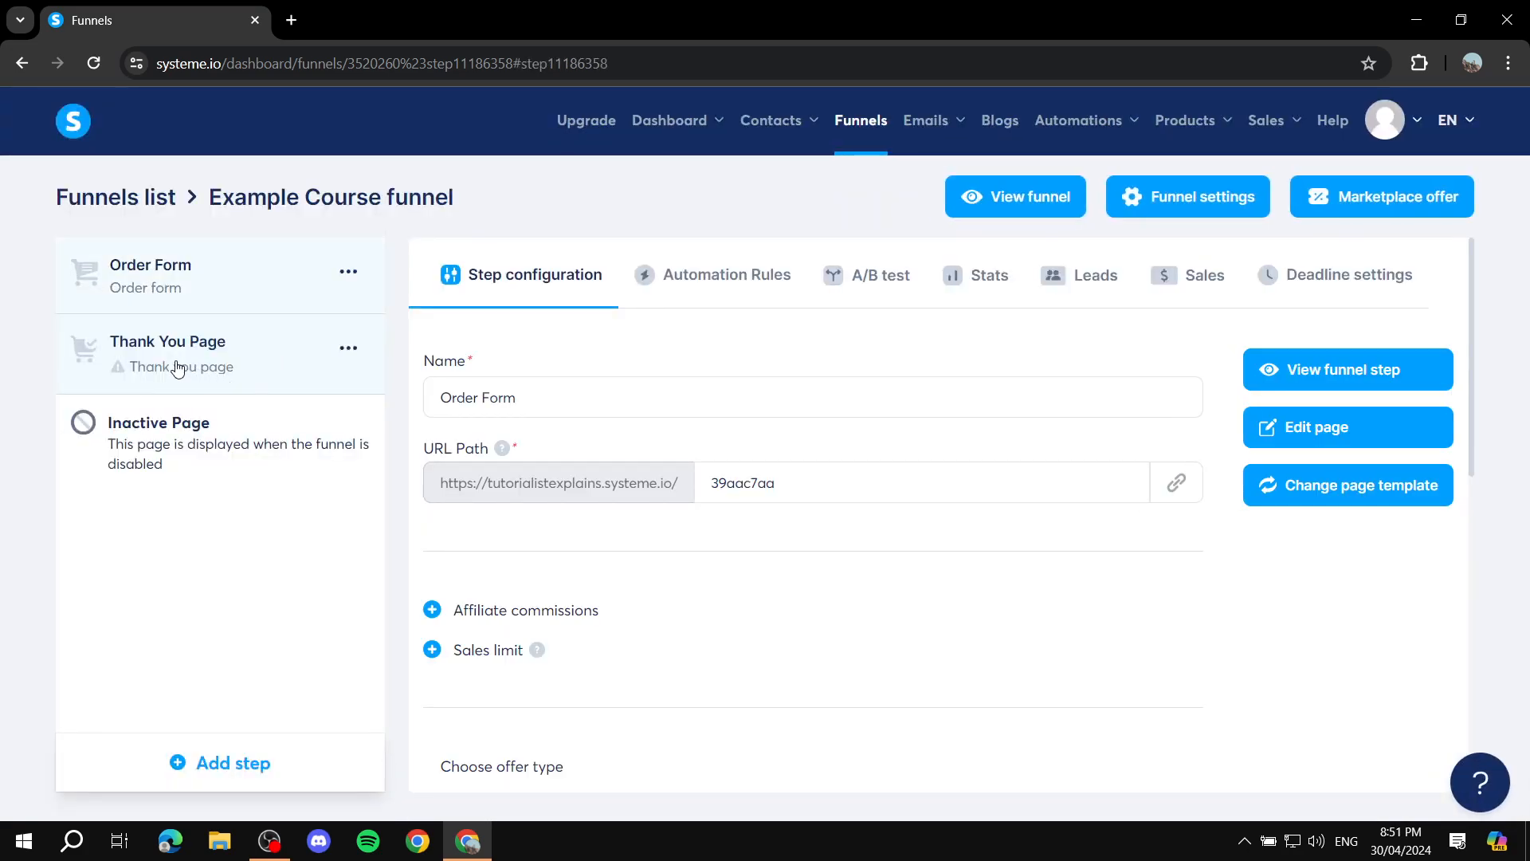
Delete the Thank You Page step from the Example Course funnel
click(177, 368)
mouse_move(547, 433)
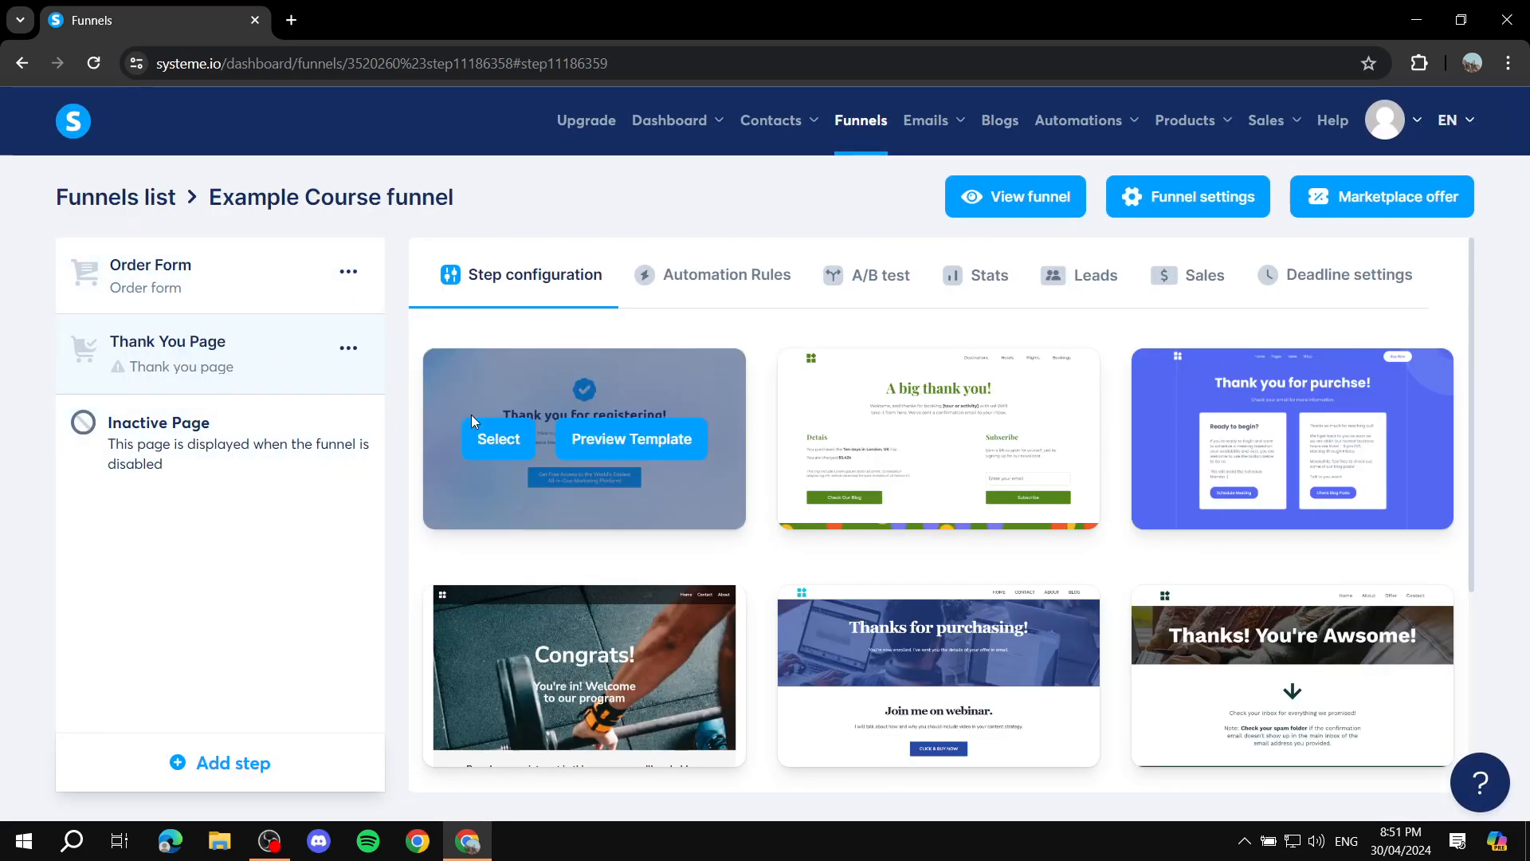
click(348, 348)
click(277, 434)
click(555, 524)
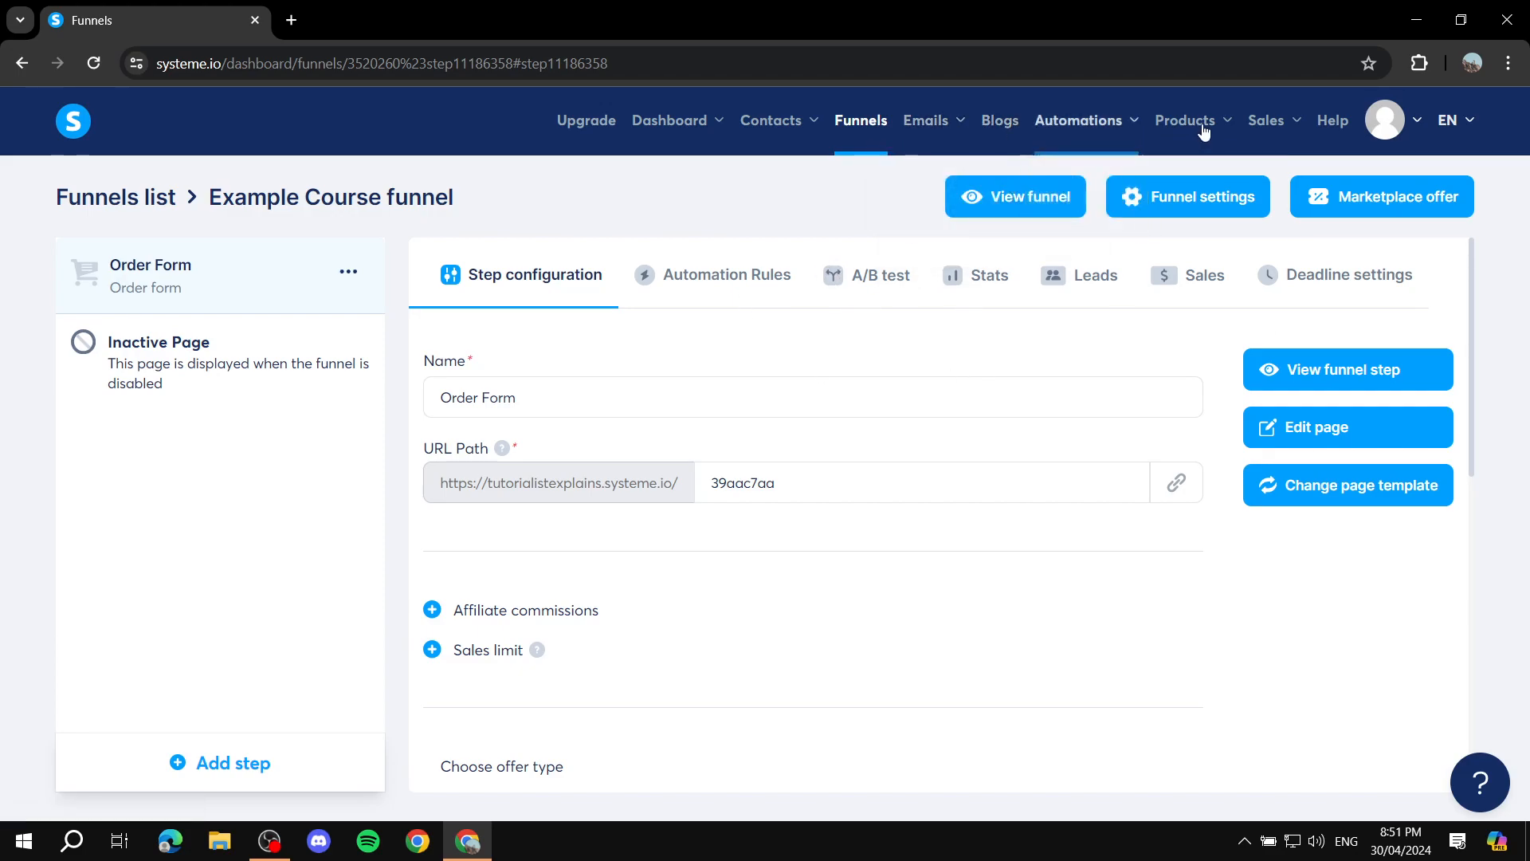
Open the settings of Example Course from the course list and go to its sales page options
mouse_move(1199, 127)
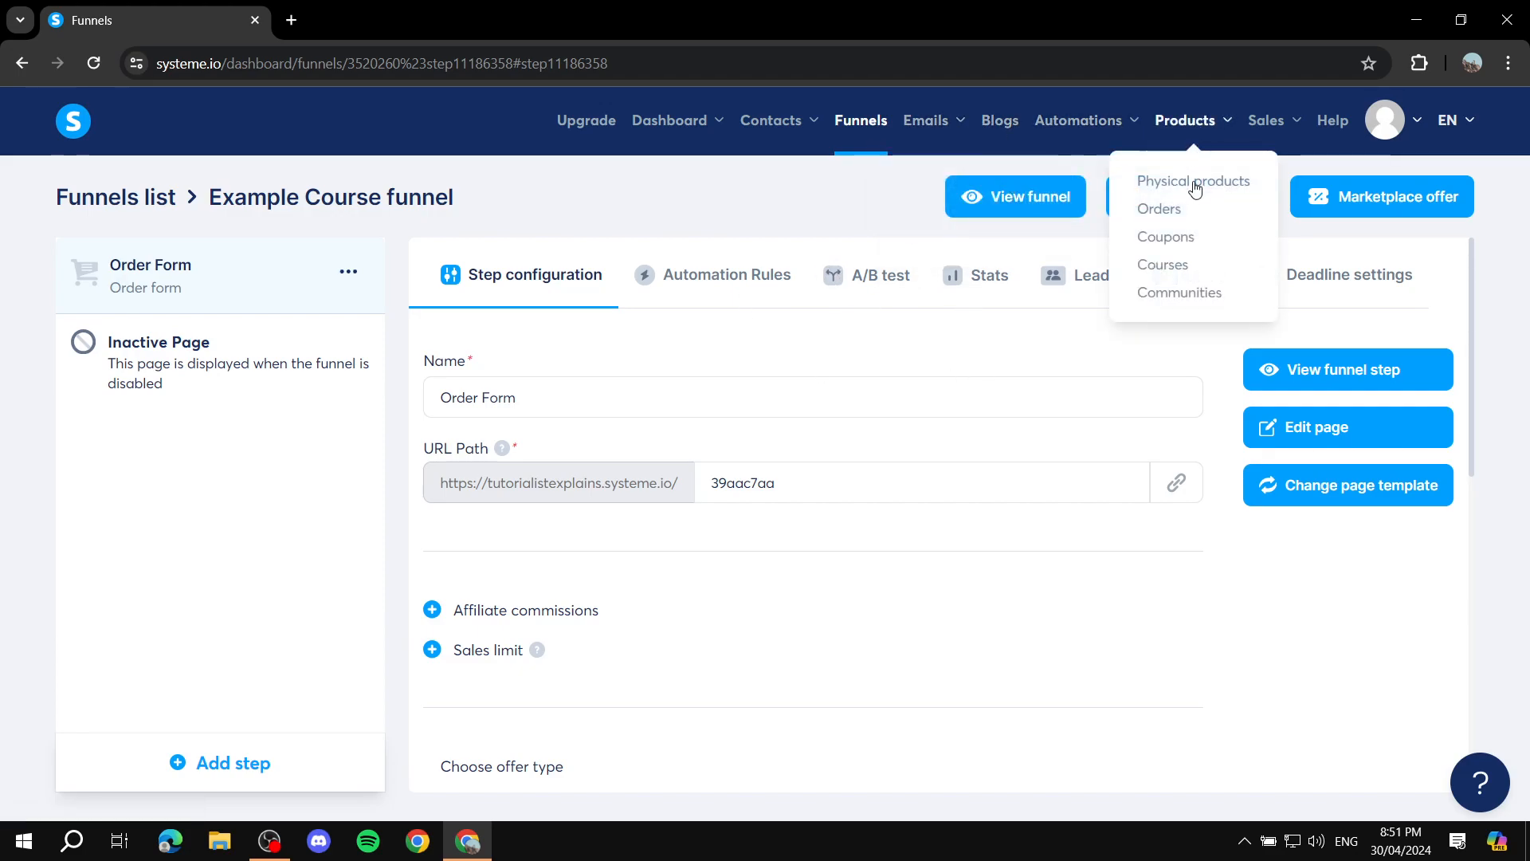
click(1180, 265)
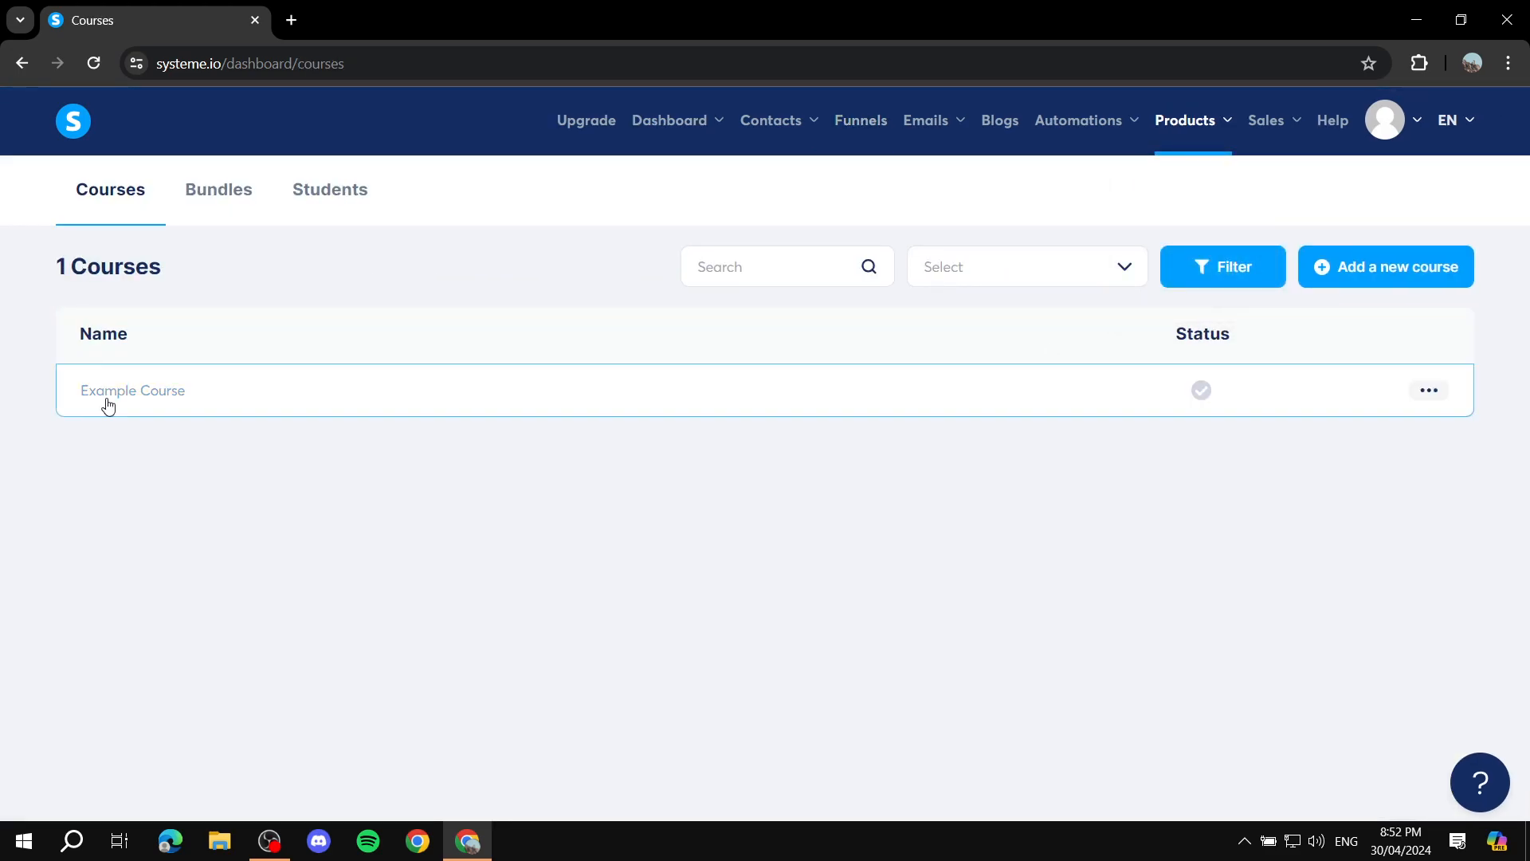
click(105, 392)
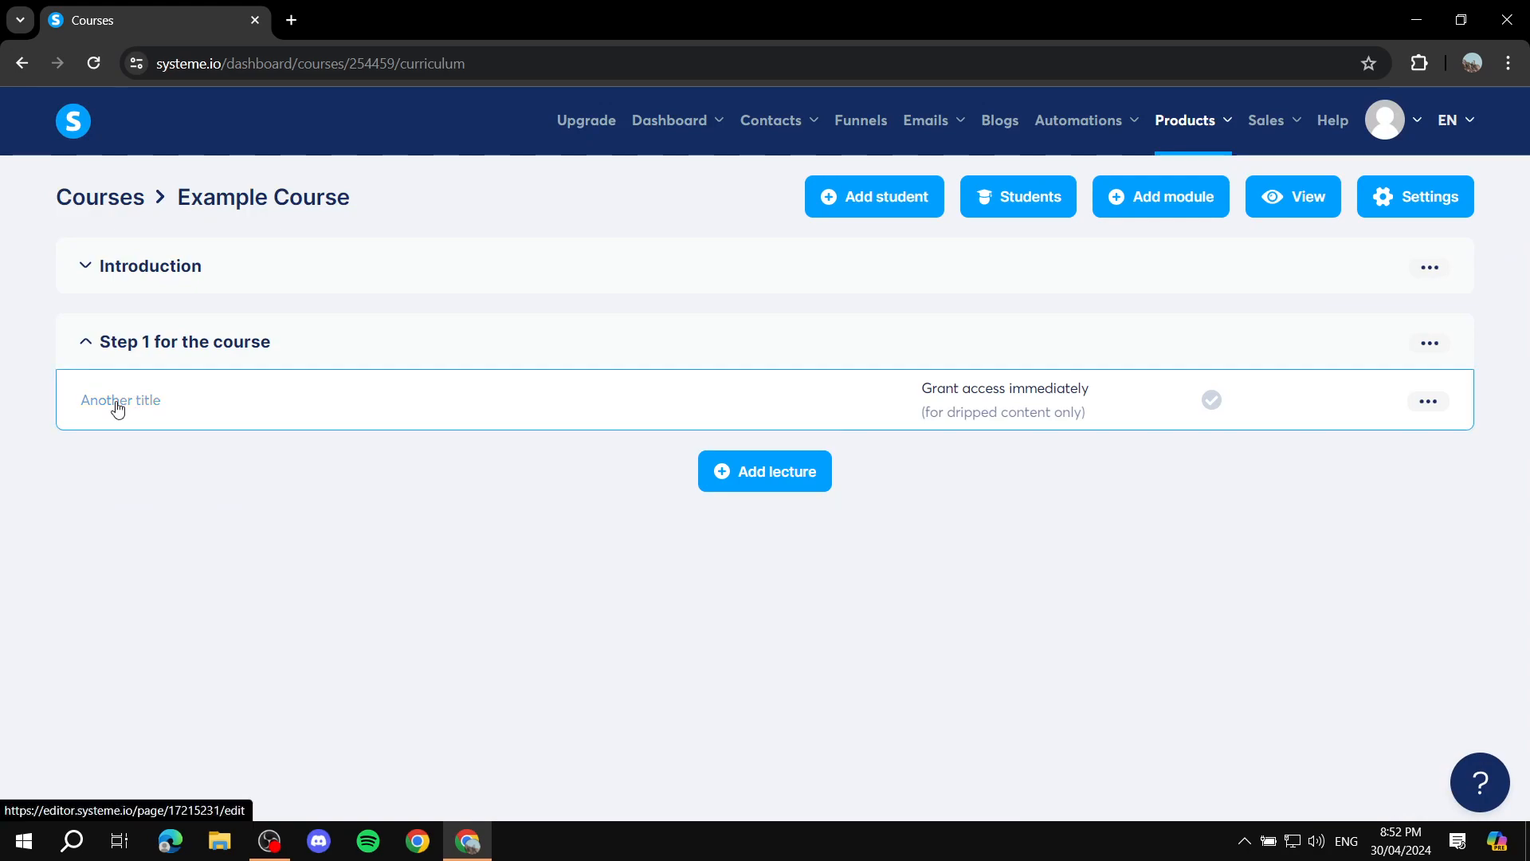
click(1366, 212)
scroll(461, 529, down, 10)
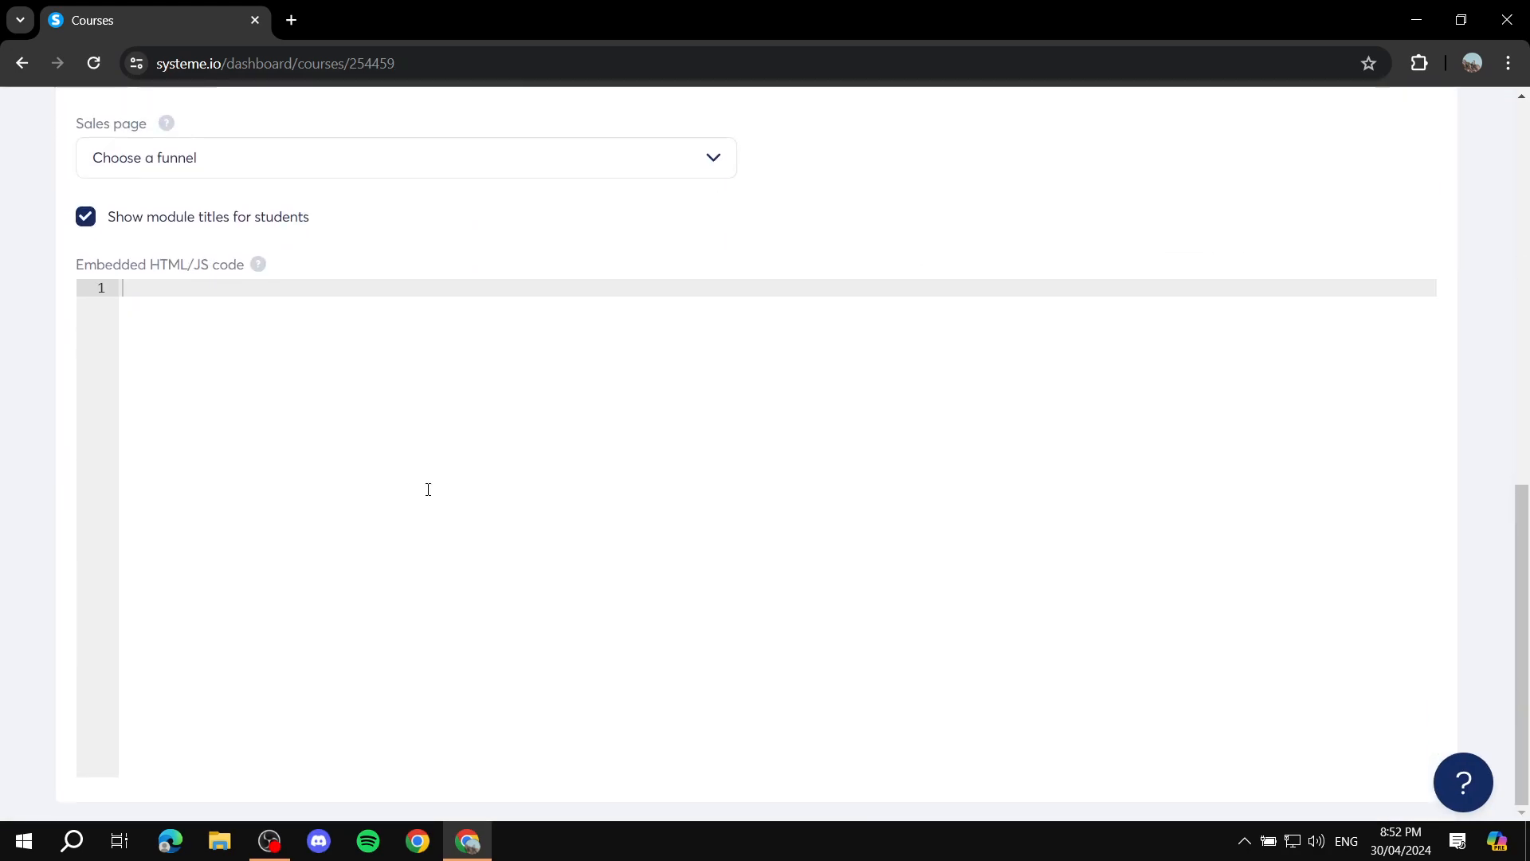
scroll(442, 505, up, 3)
Set the course's sales page to Example Course funnel with Order Form as the funnel step, and save the settings
drag(75, 329, 188, 328)
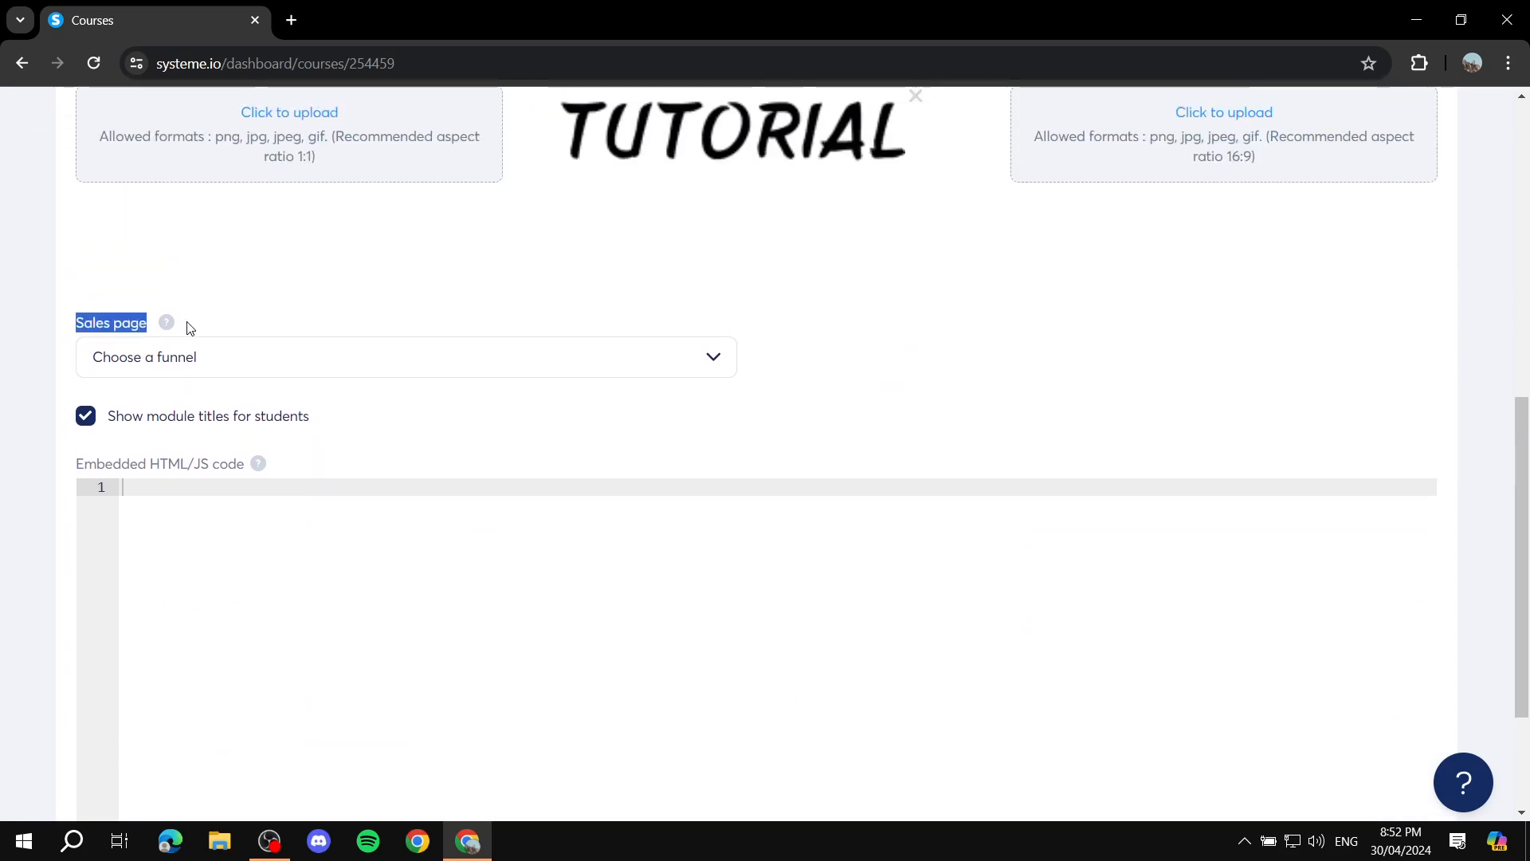
click(241, 357)
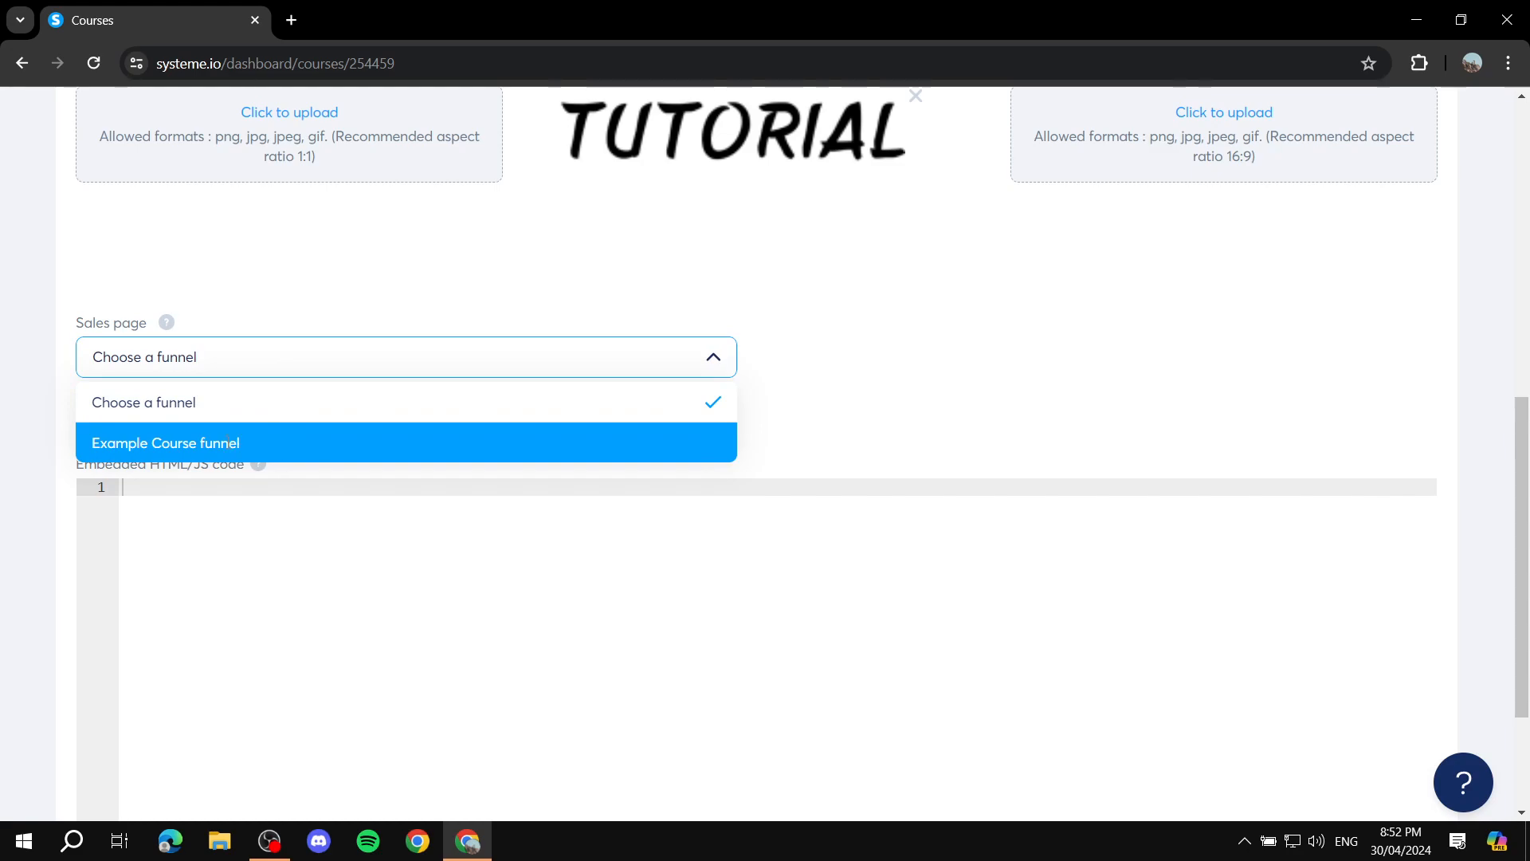
click(287, 445)
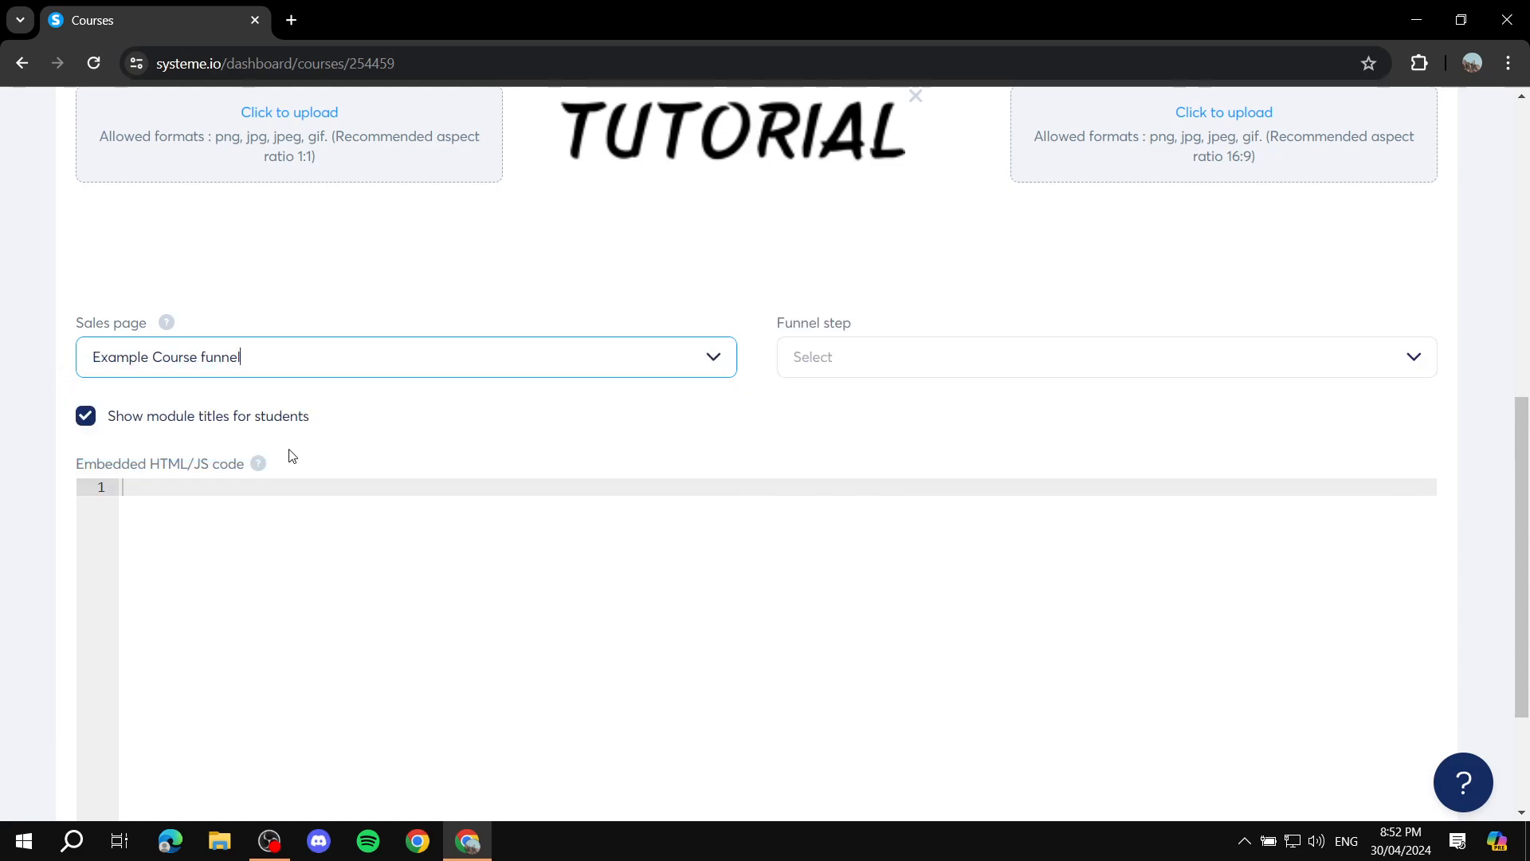
click(904, 367)
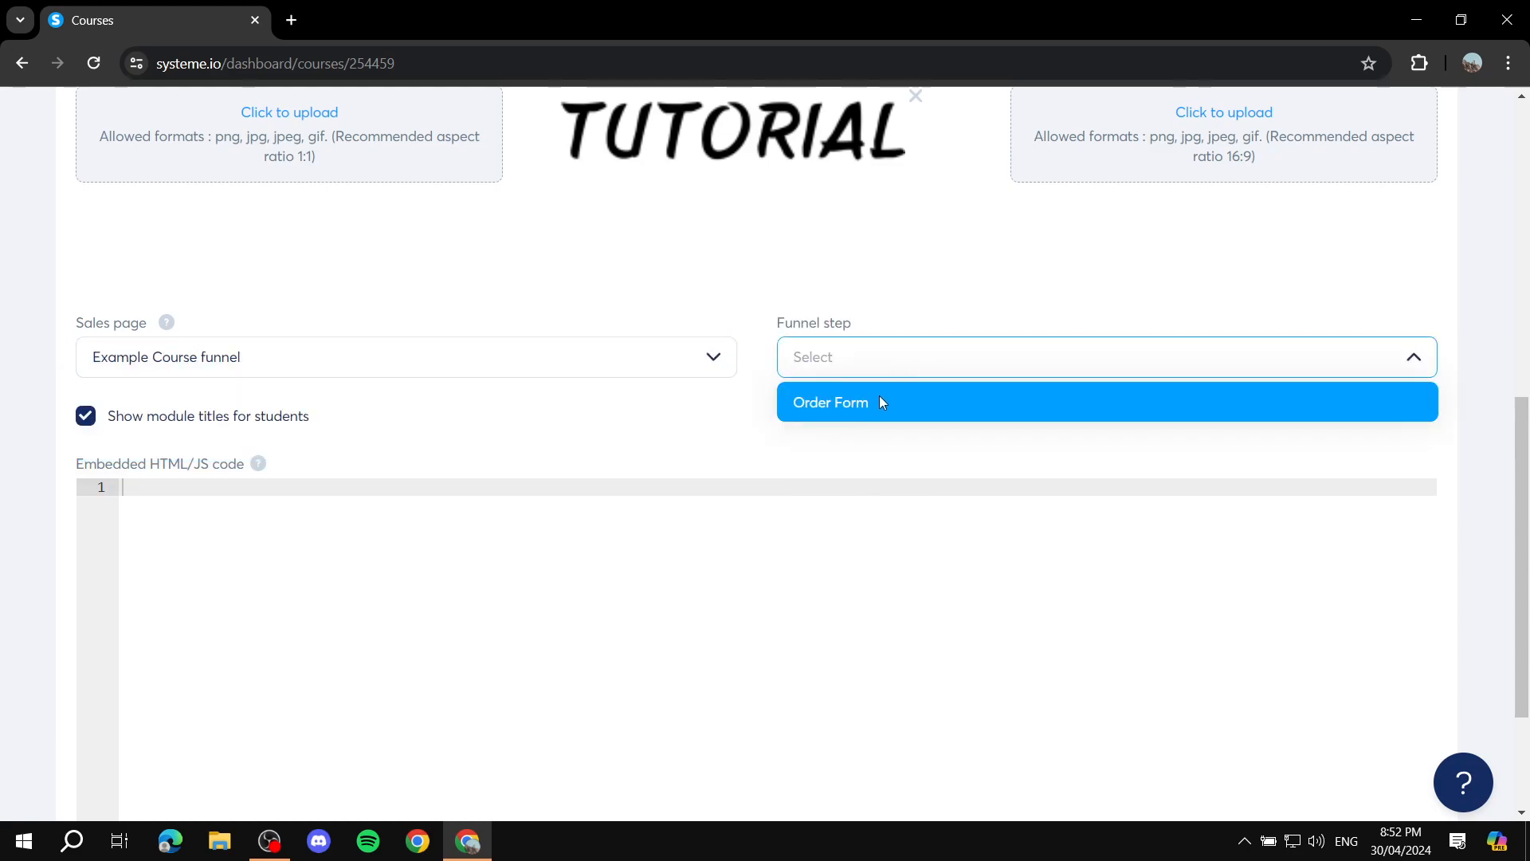
click(881, 397)
drag(787, 333, 916, 330)
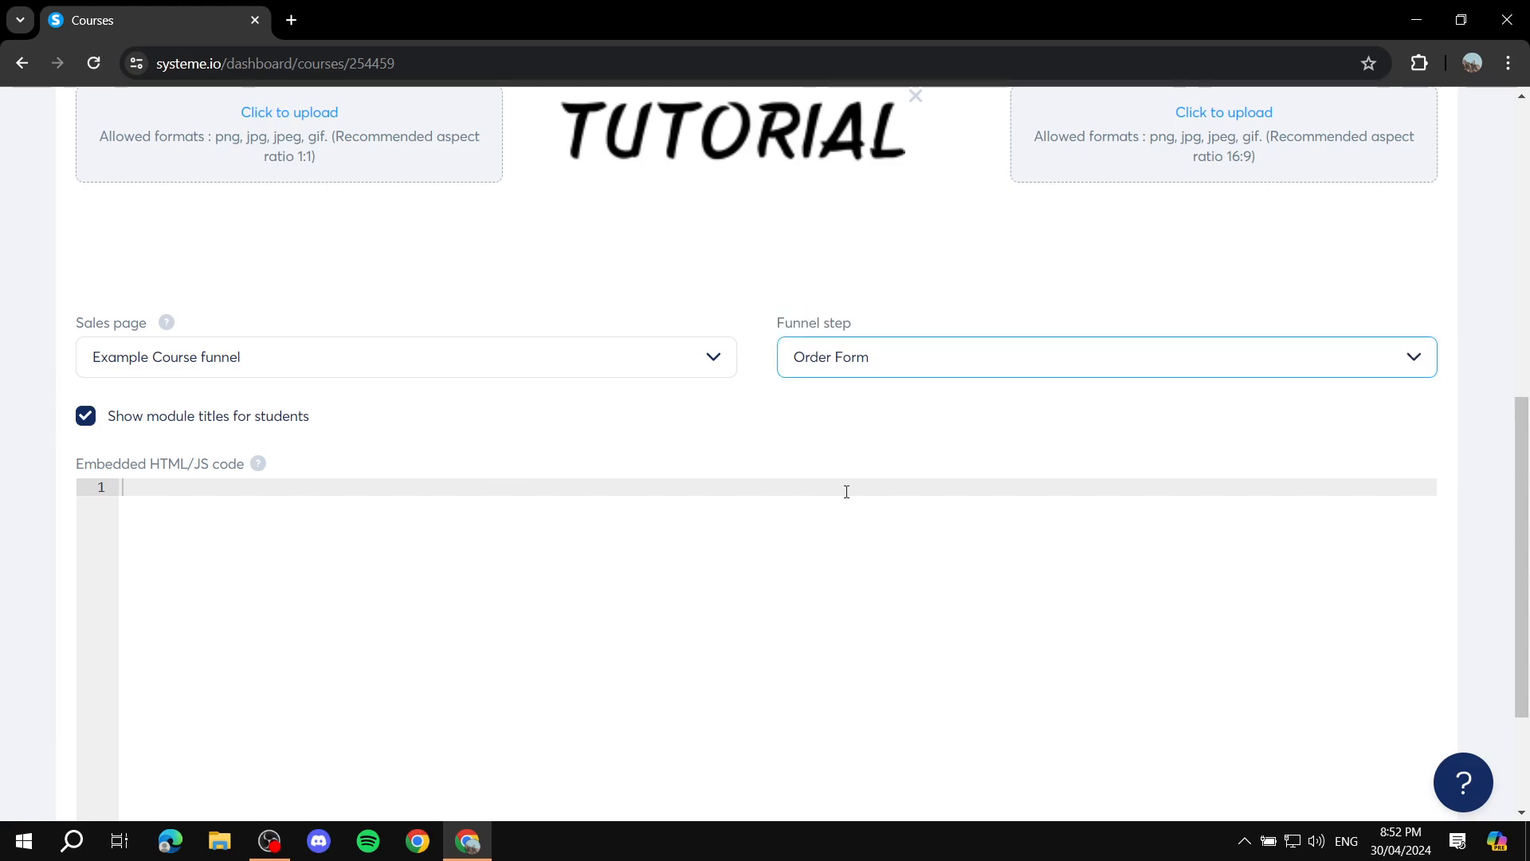
scroll(847, 491, up, 8)
click(1407, 203)
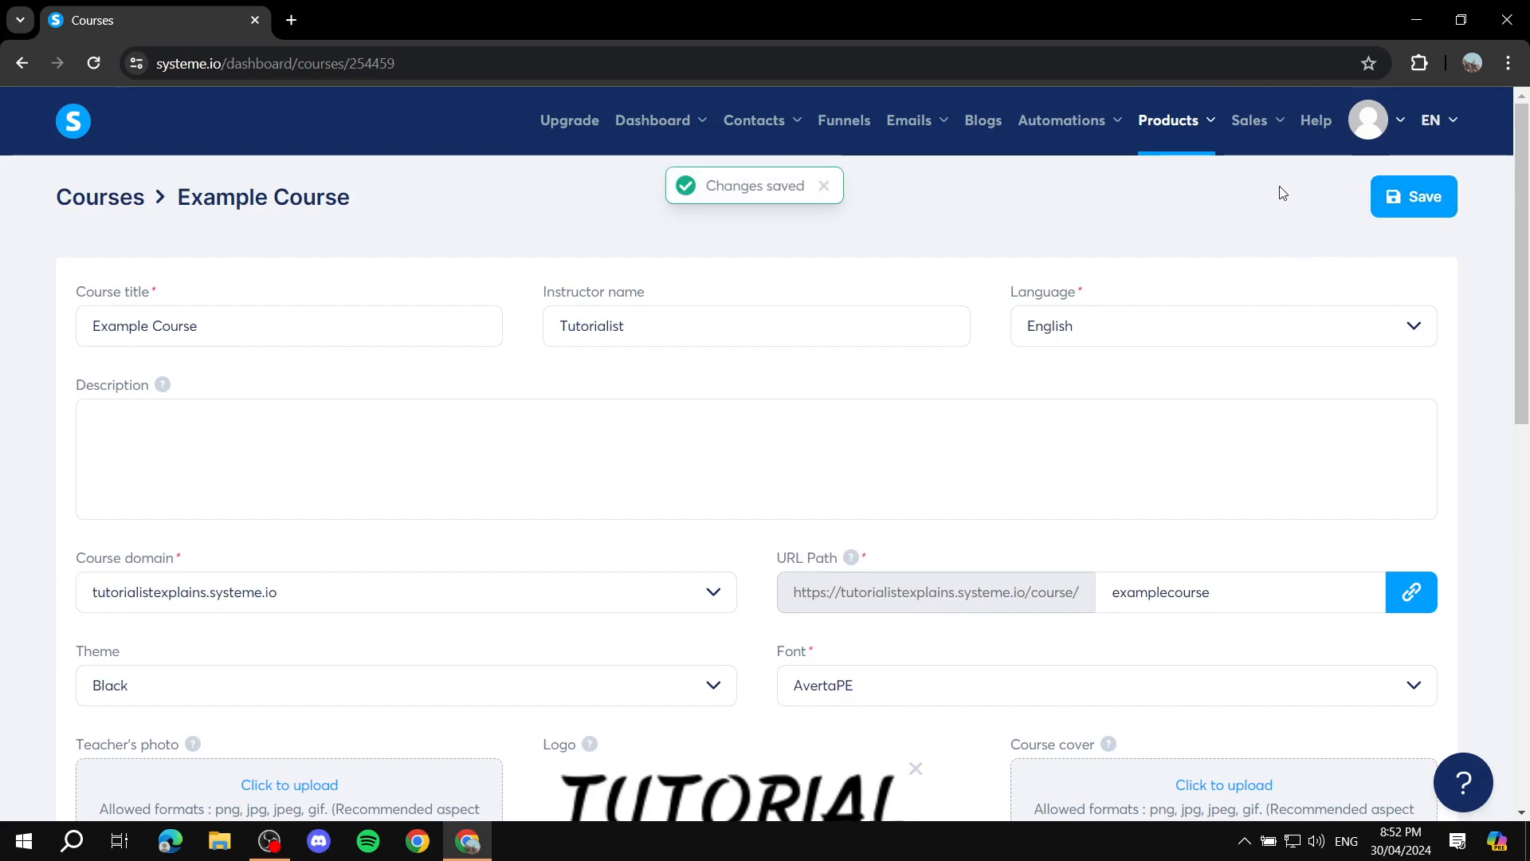
Return to the course list and activate Example Course
mouse_move(1200, 145)
click(1146, 267)
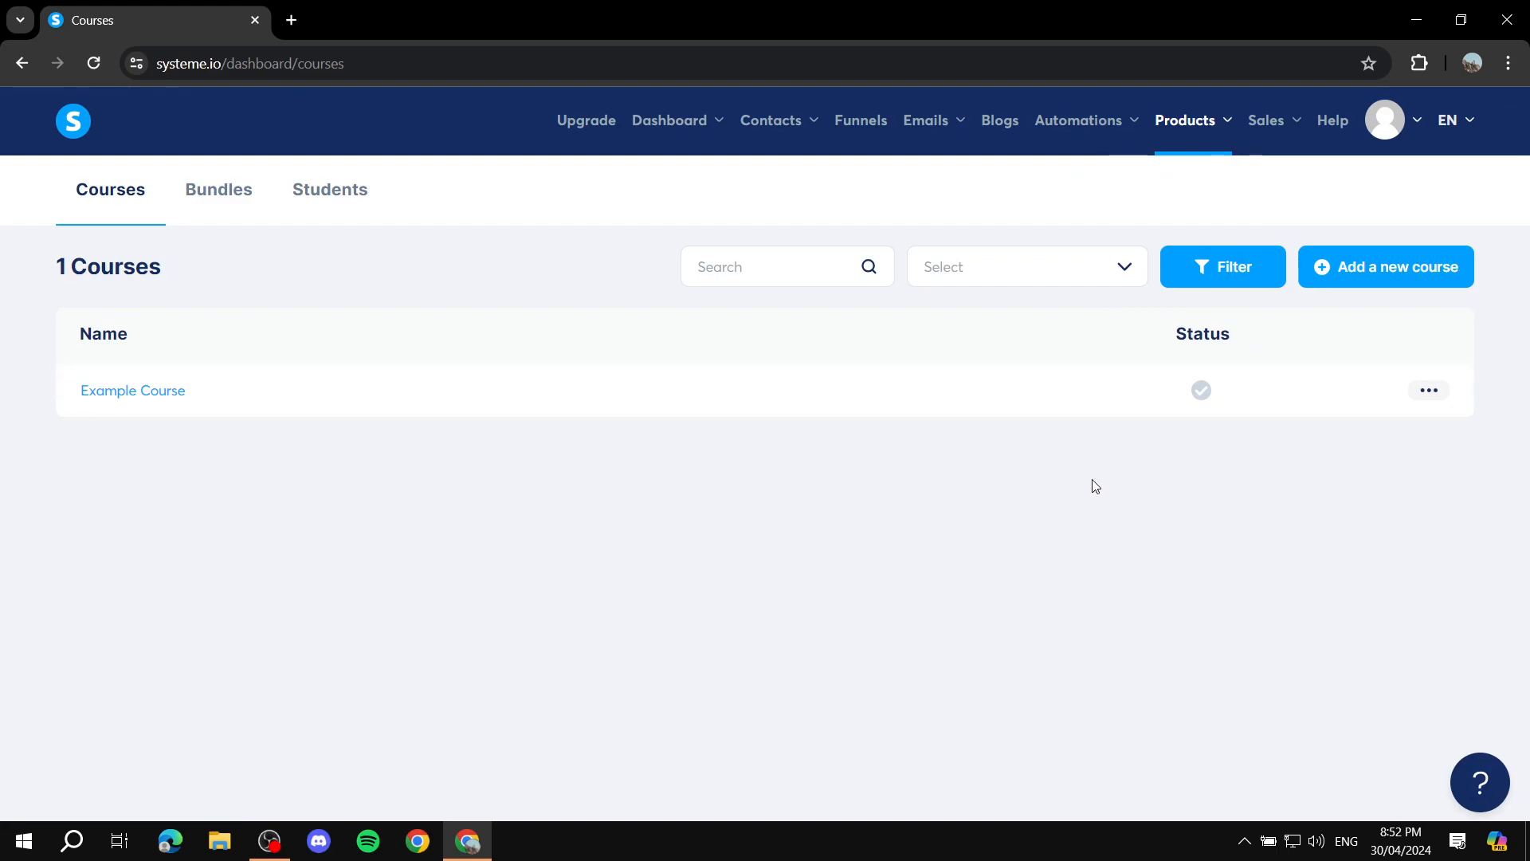
click(1431, 392)
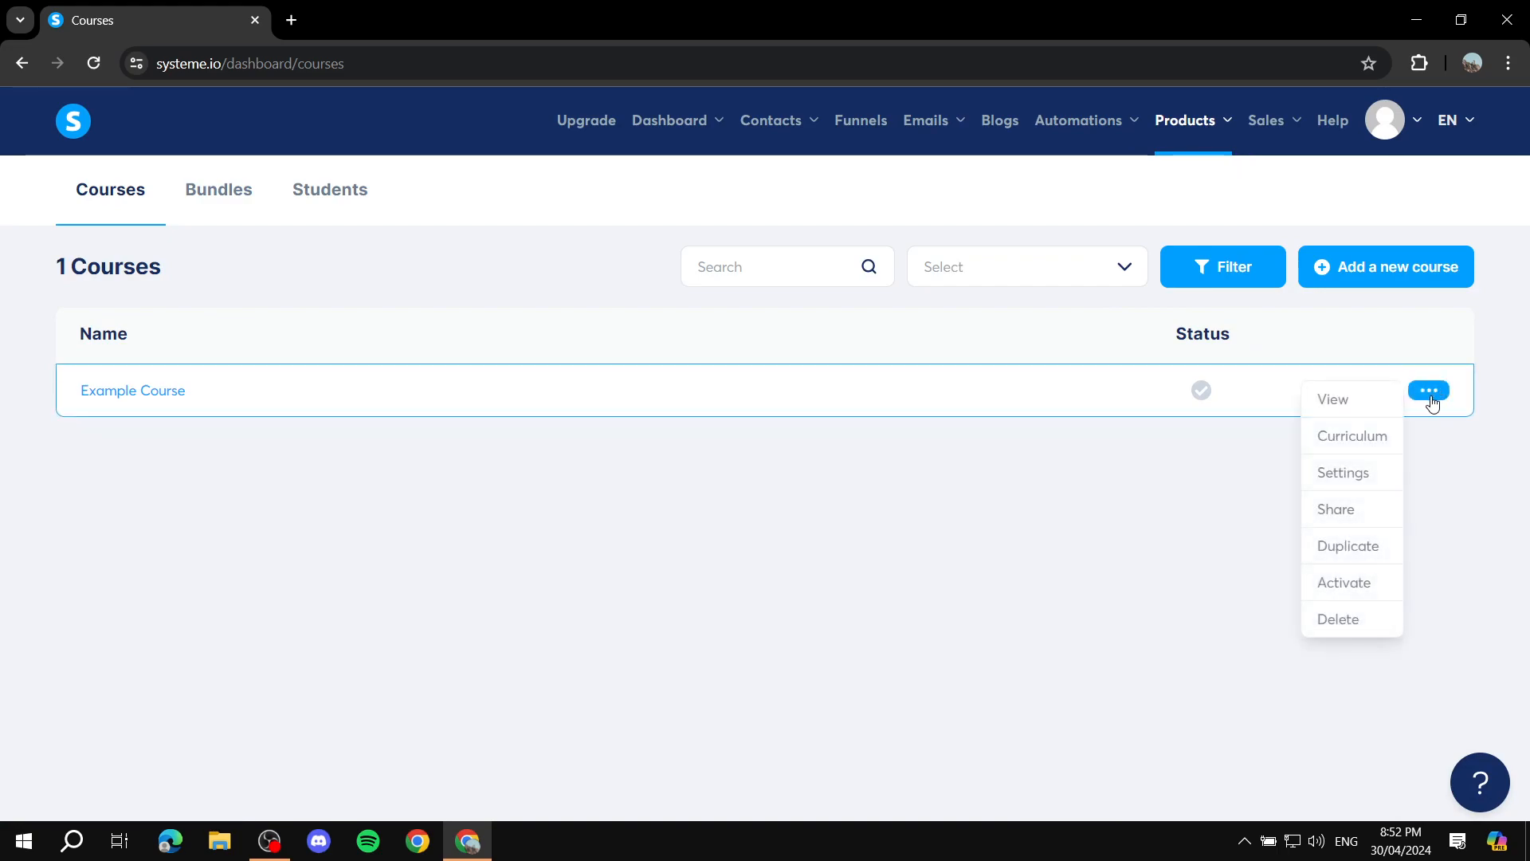
click(1358, 583)
click(677, 518)
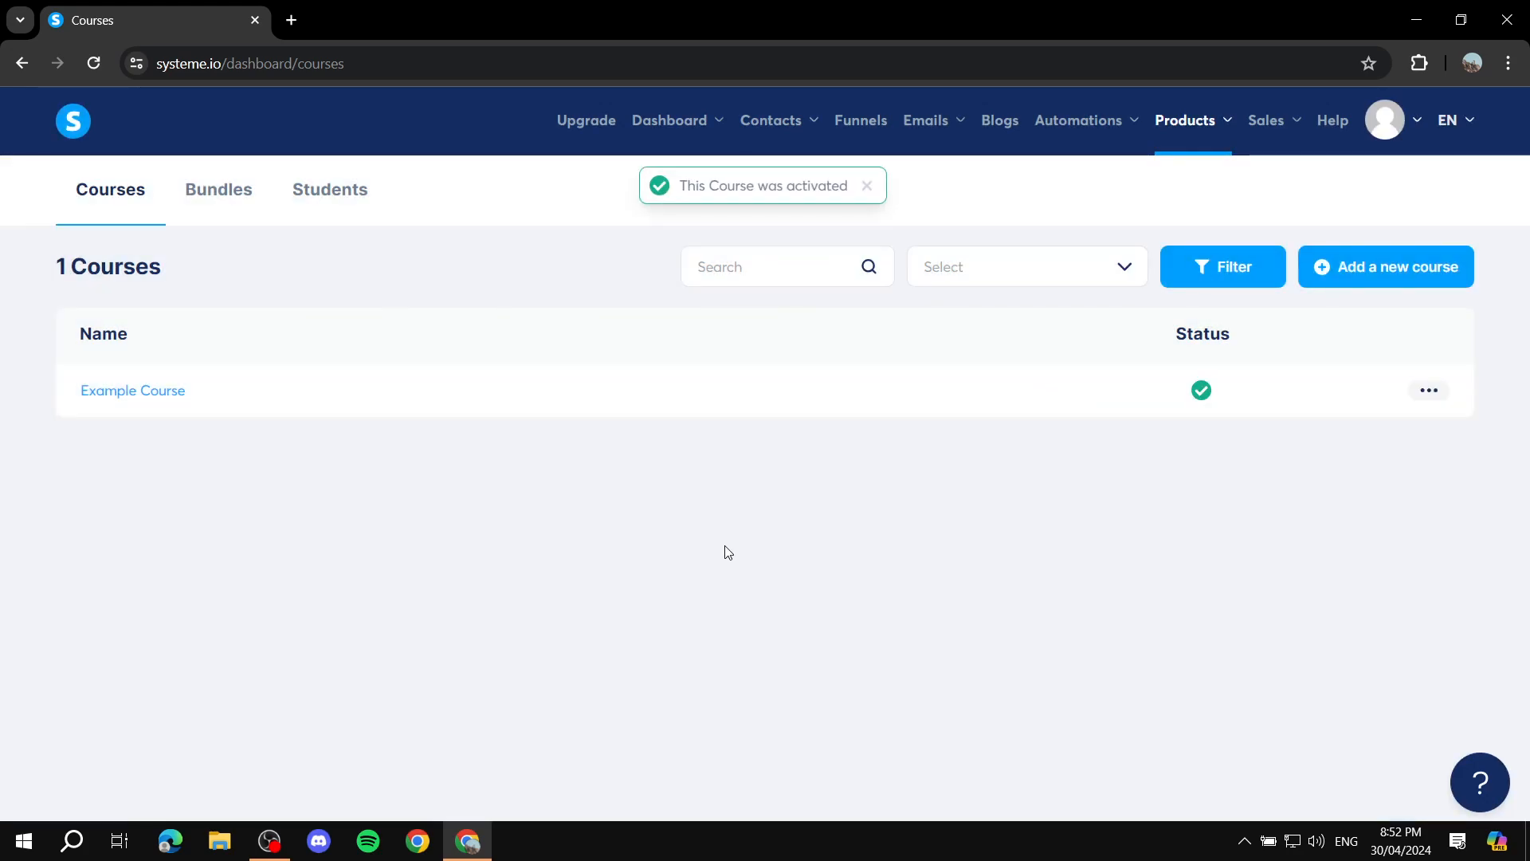